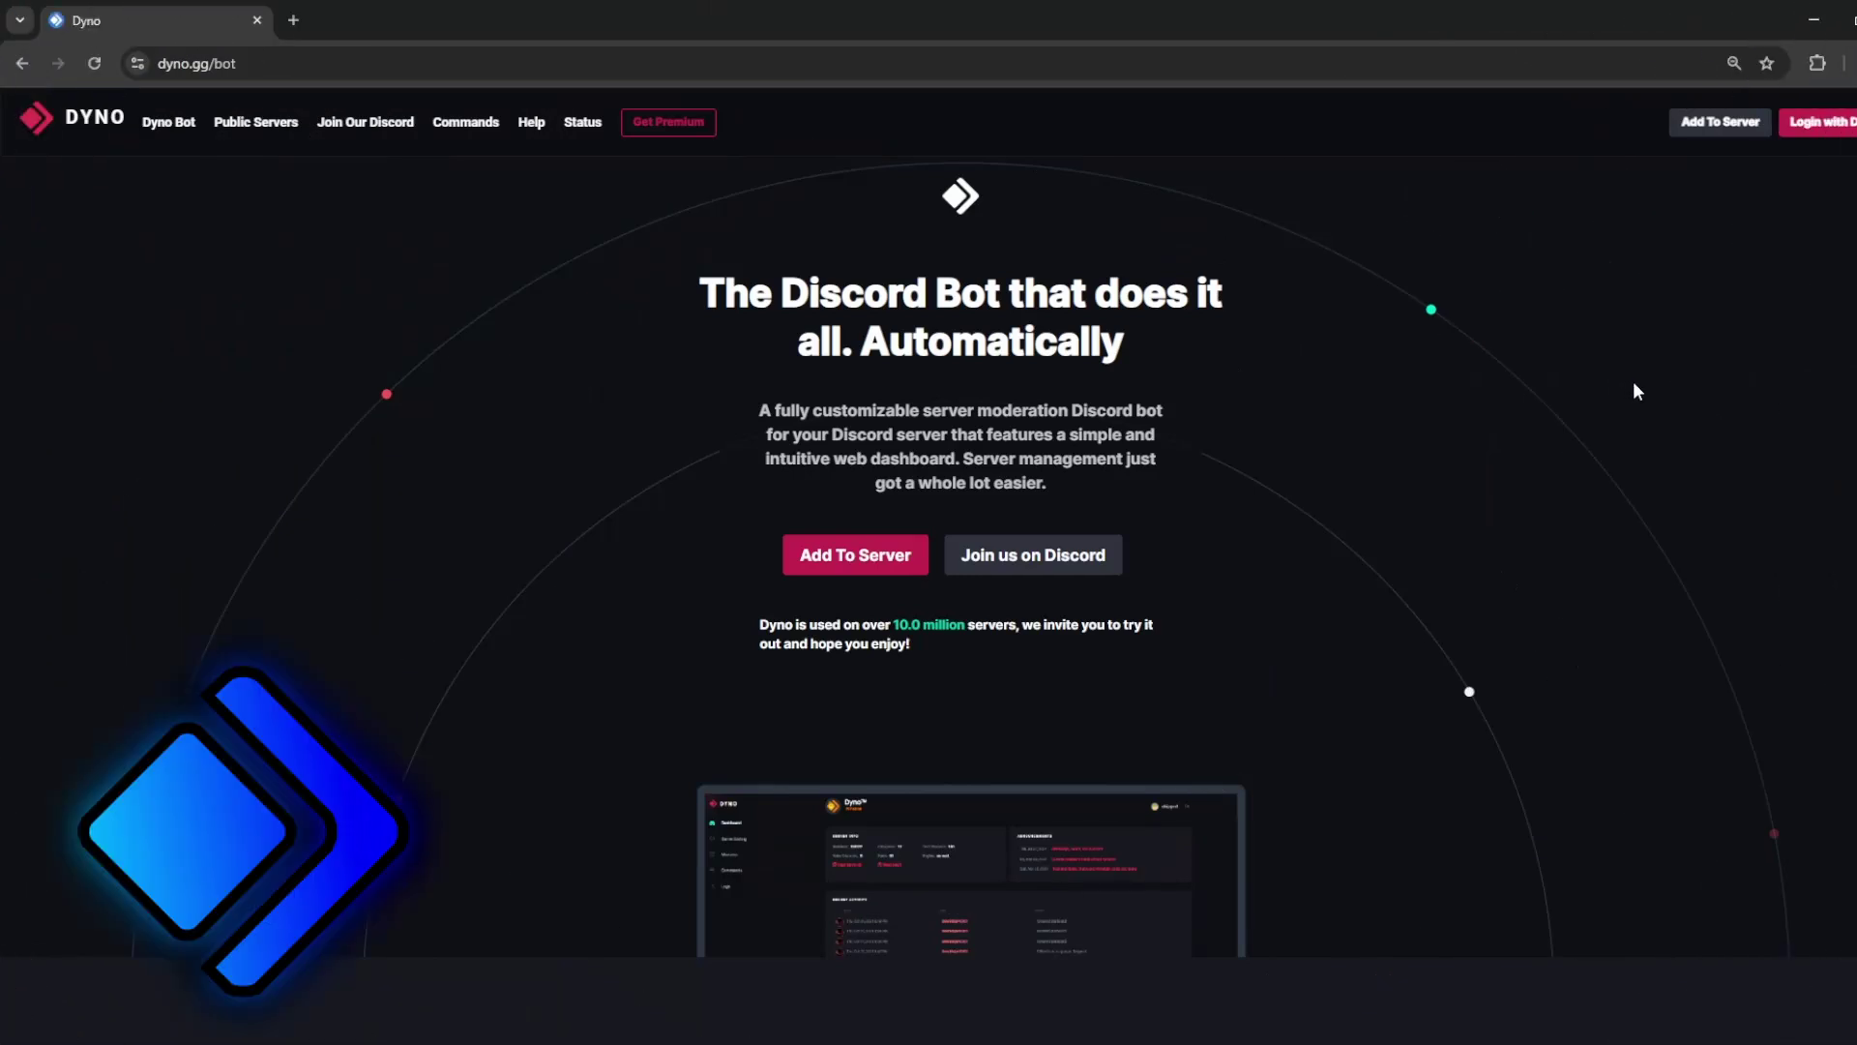
Look over the Dyno bot homepage, including its dashboard preview, Features and Getting Started sections
scroll(1591, 406, down, 4)
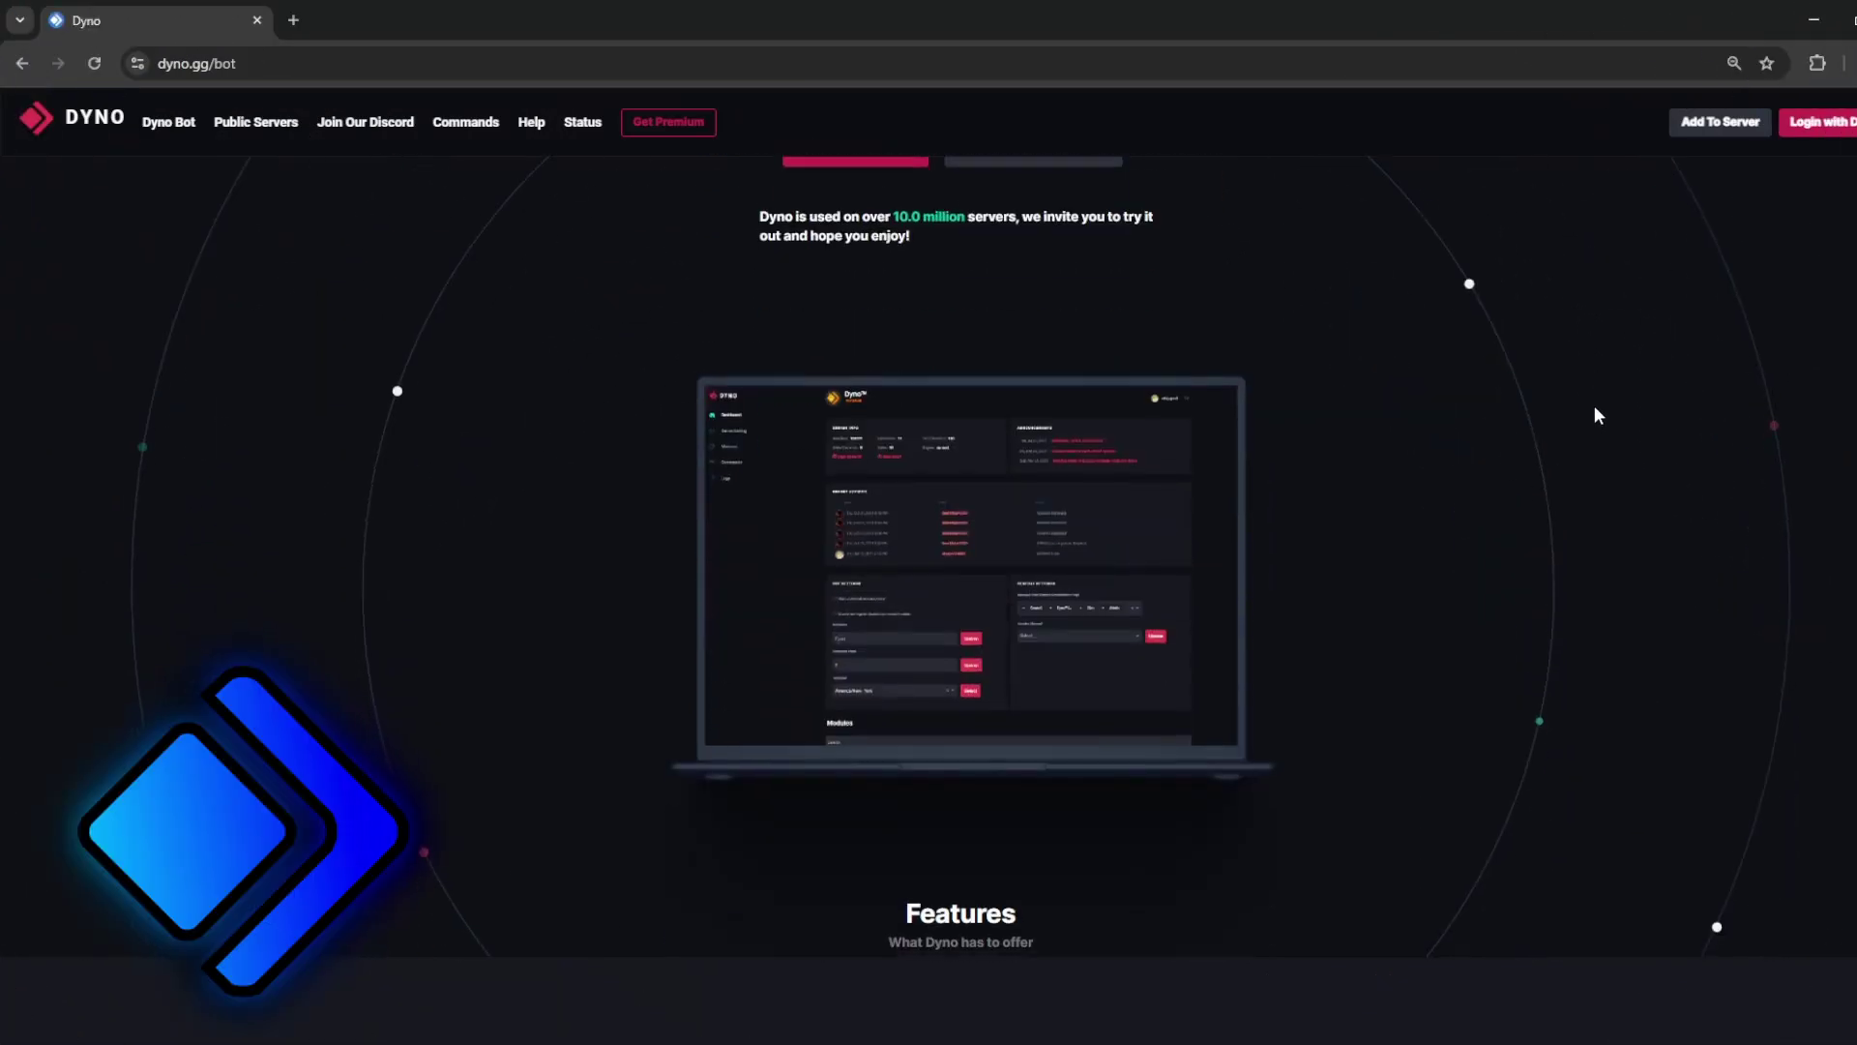
scroll(1594, 404, down, 5)
scroll(1639, 390, up, 4)
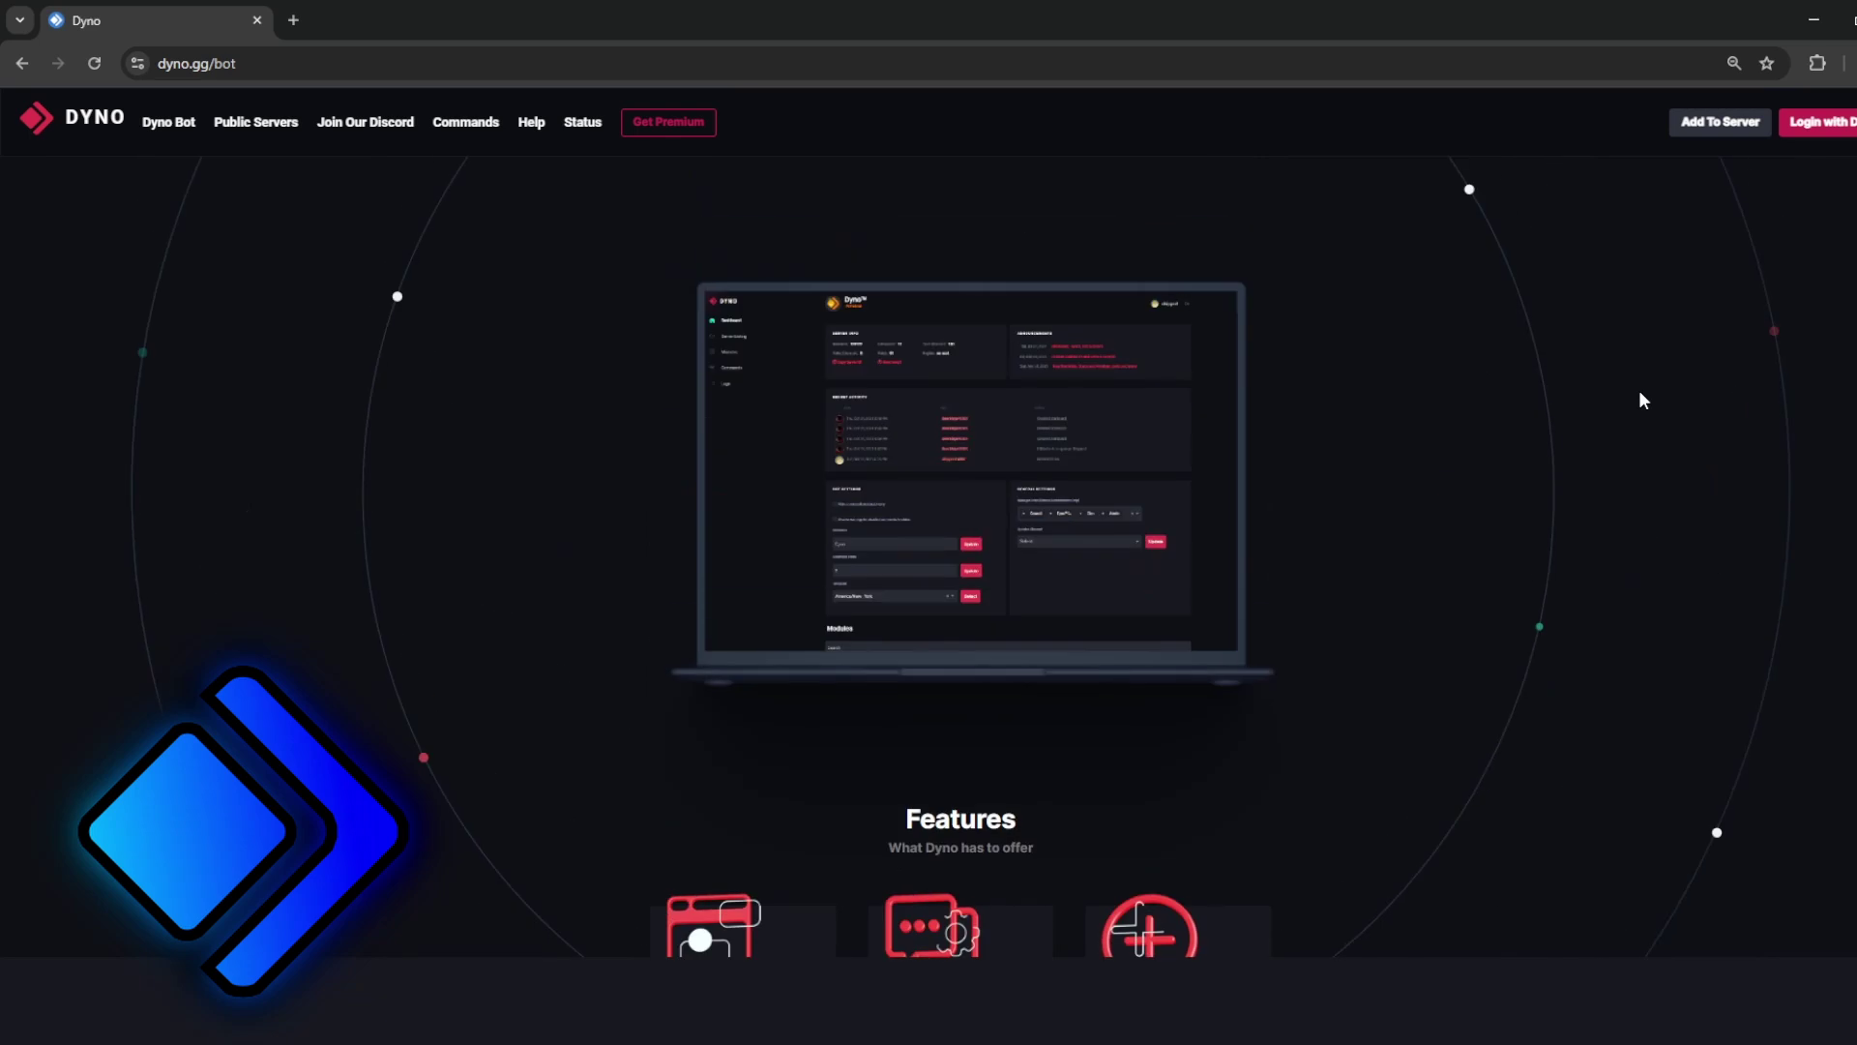
scroll(1638, 390, up, 3)
scroll(1645, 389, down, 1)
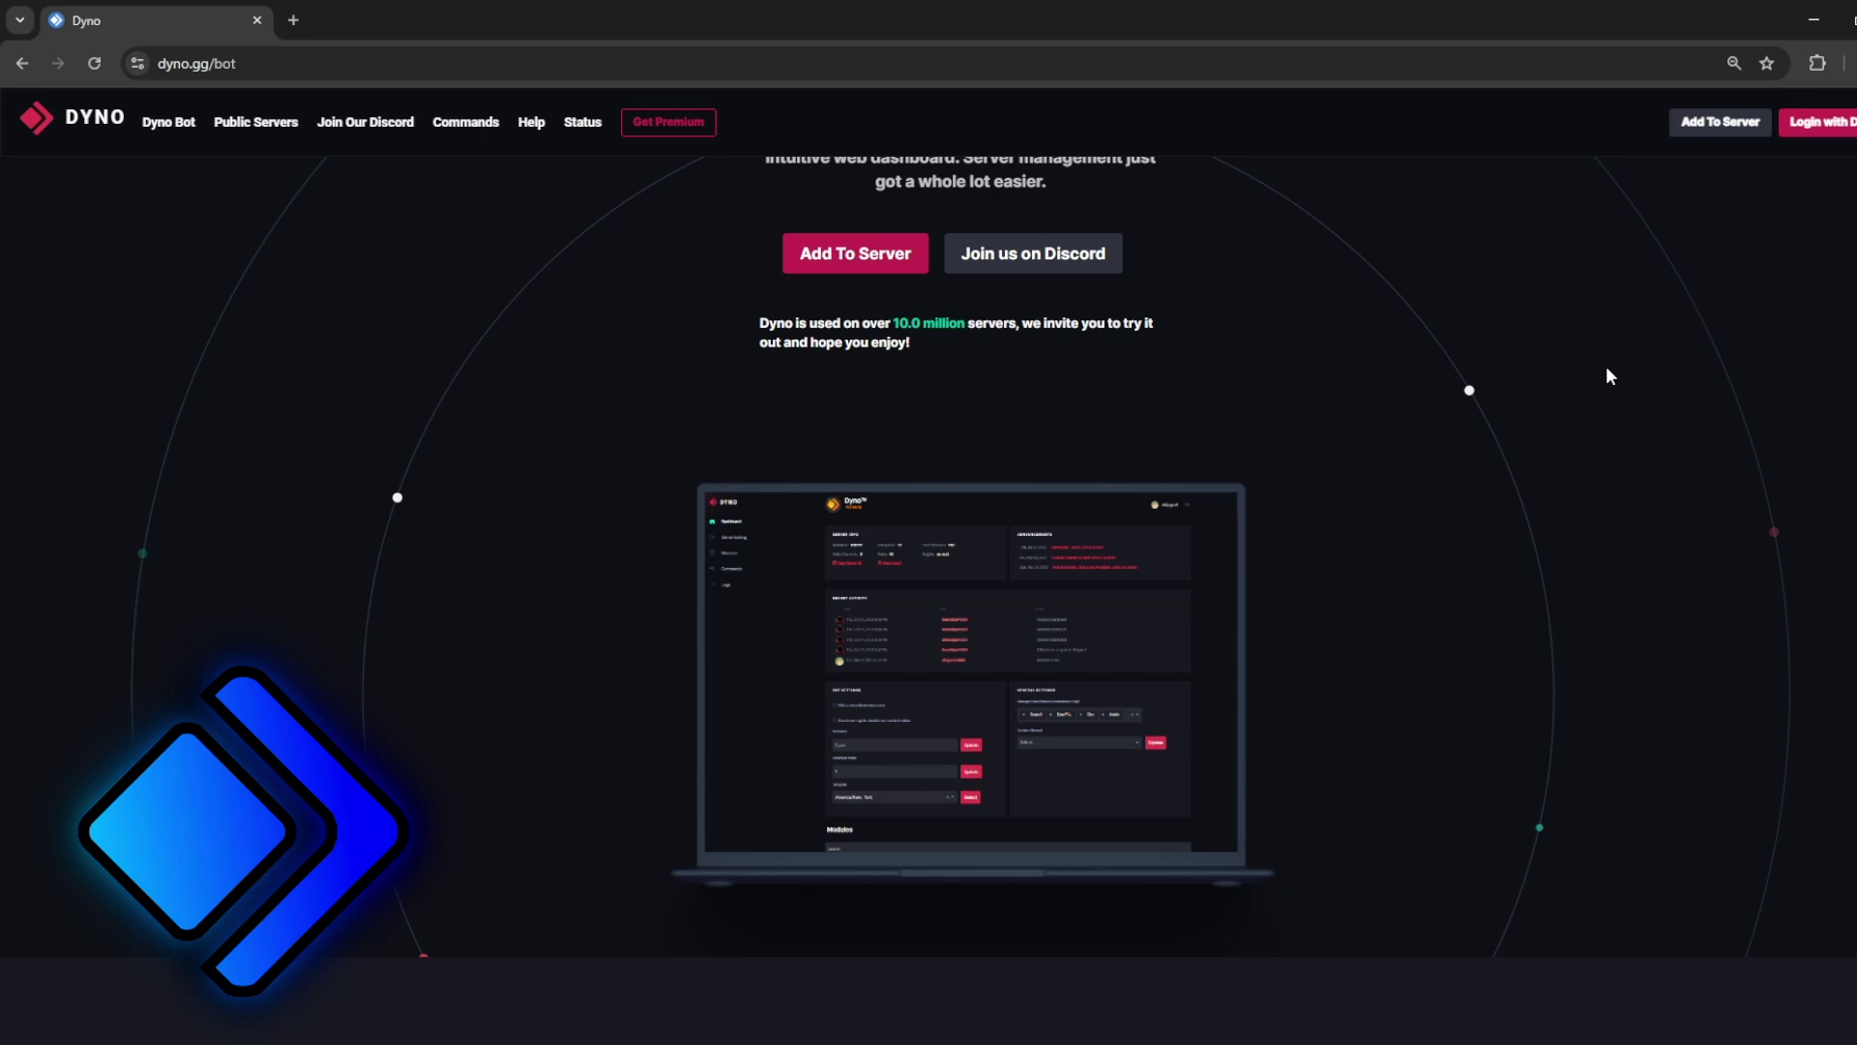
scroll(1608, 367, down, 2)
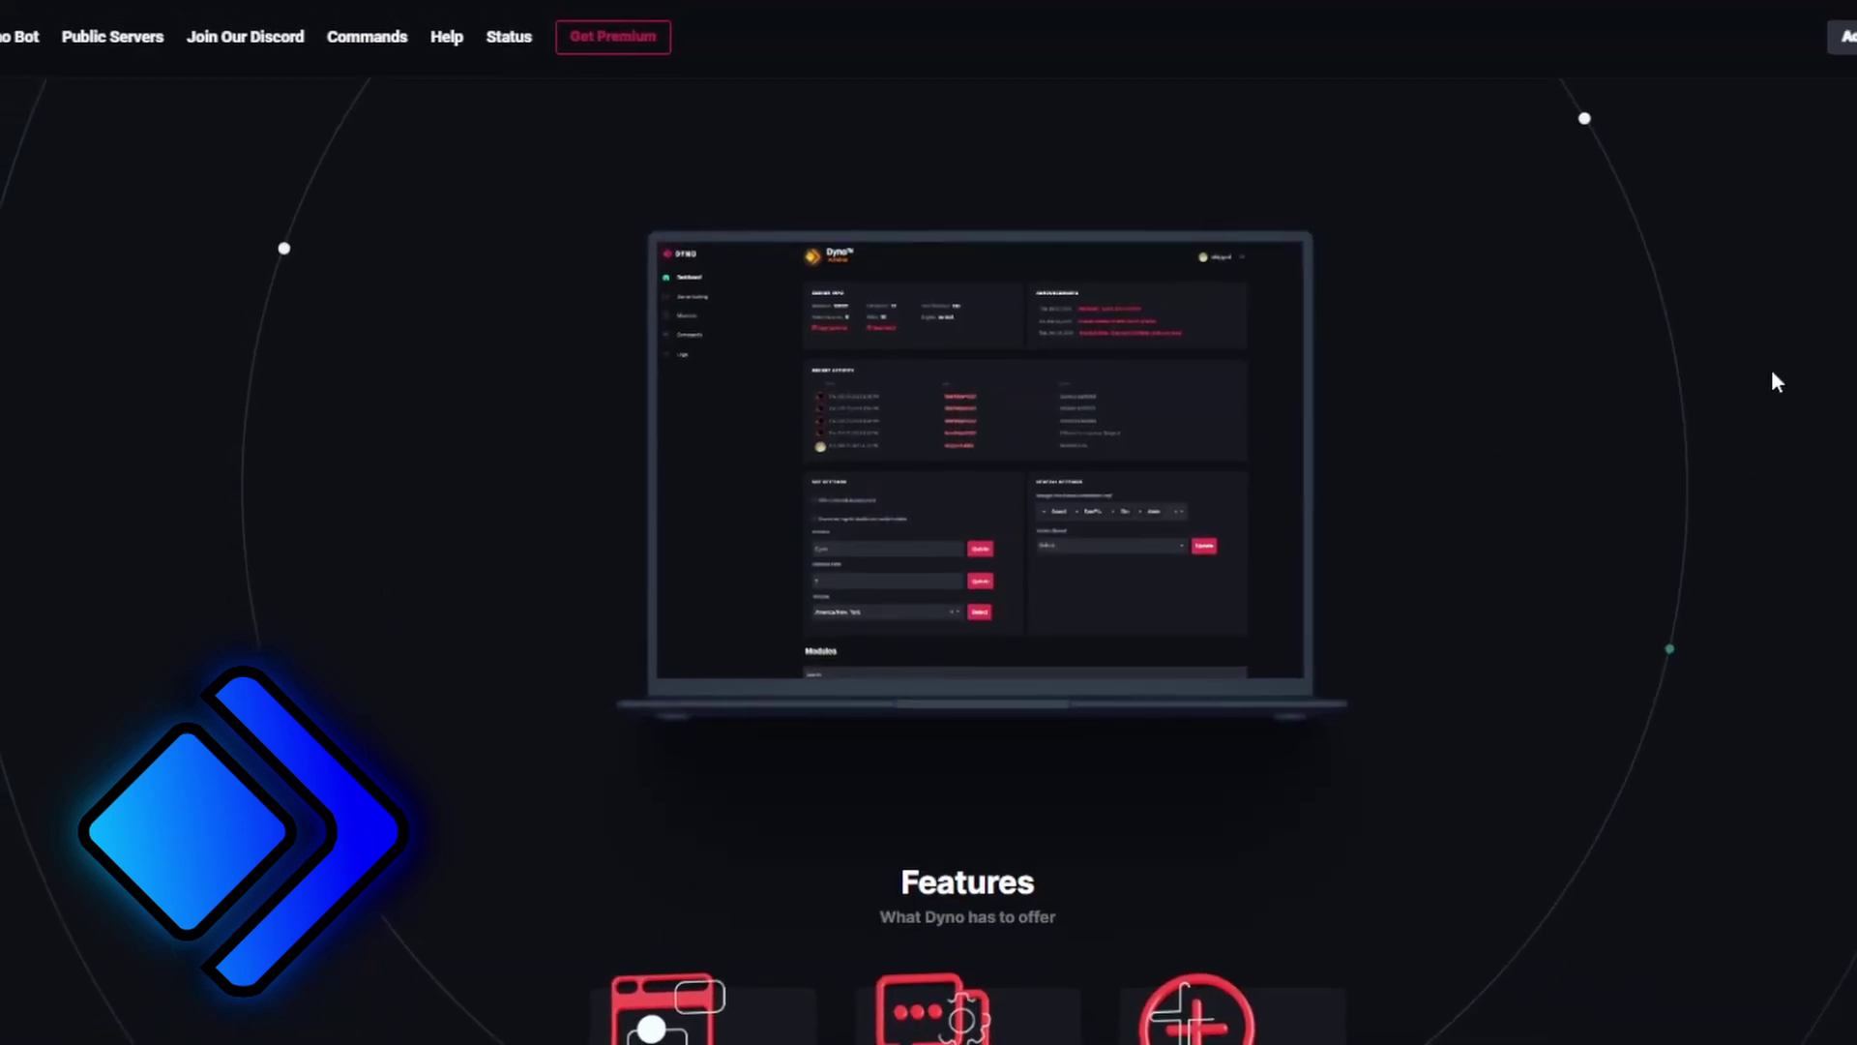
scroll(1775, 381, down, 5)
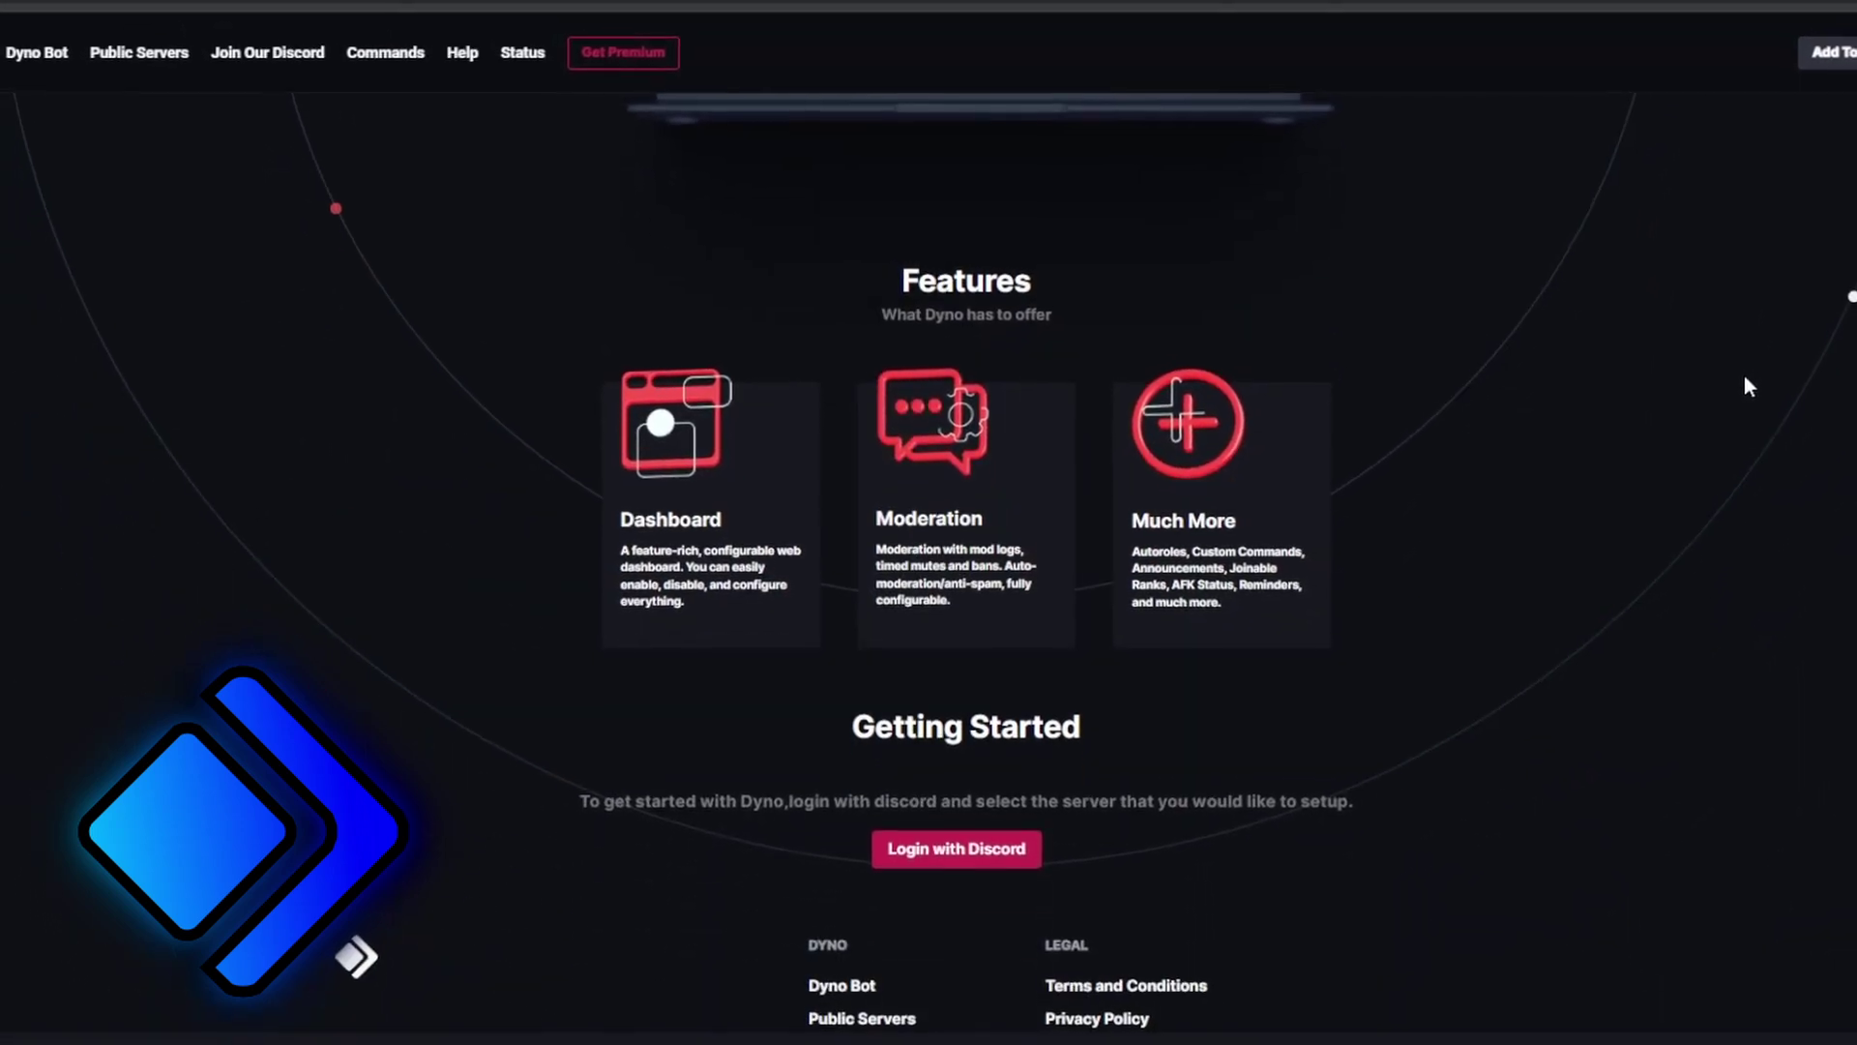
scroll(1744, 378, down, 2)
scroll(1731, 378, up, 6)
scroll(1722, 387, down, 1)
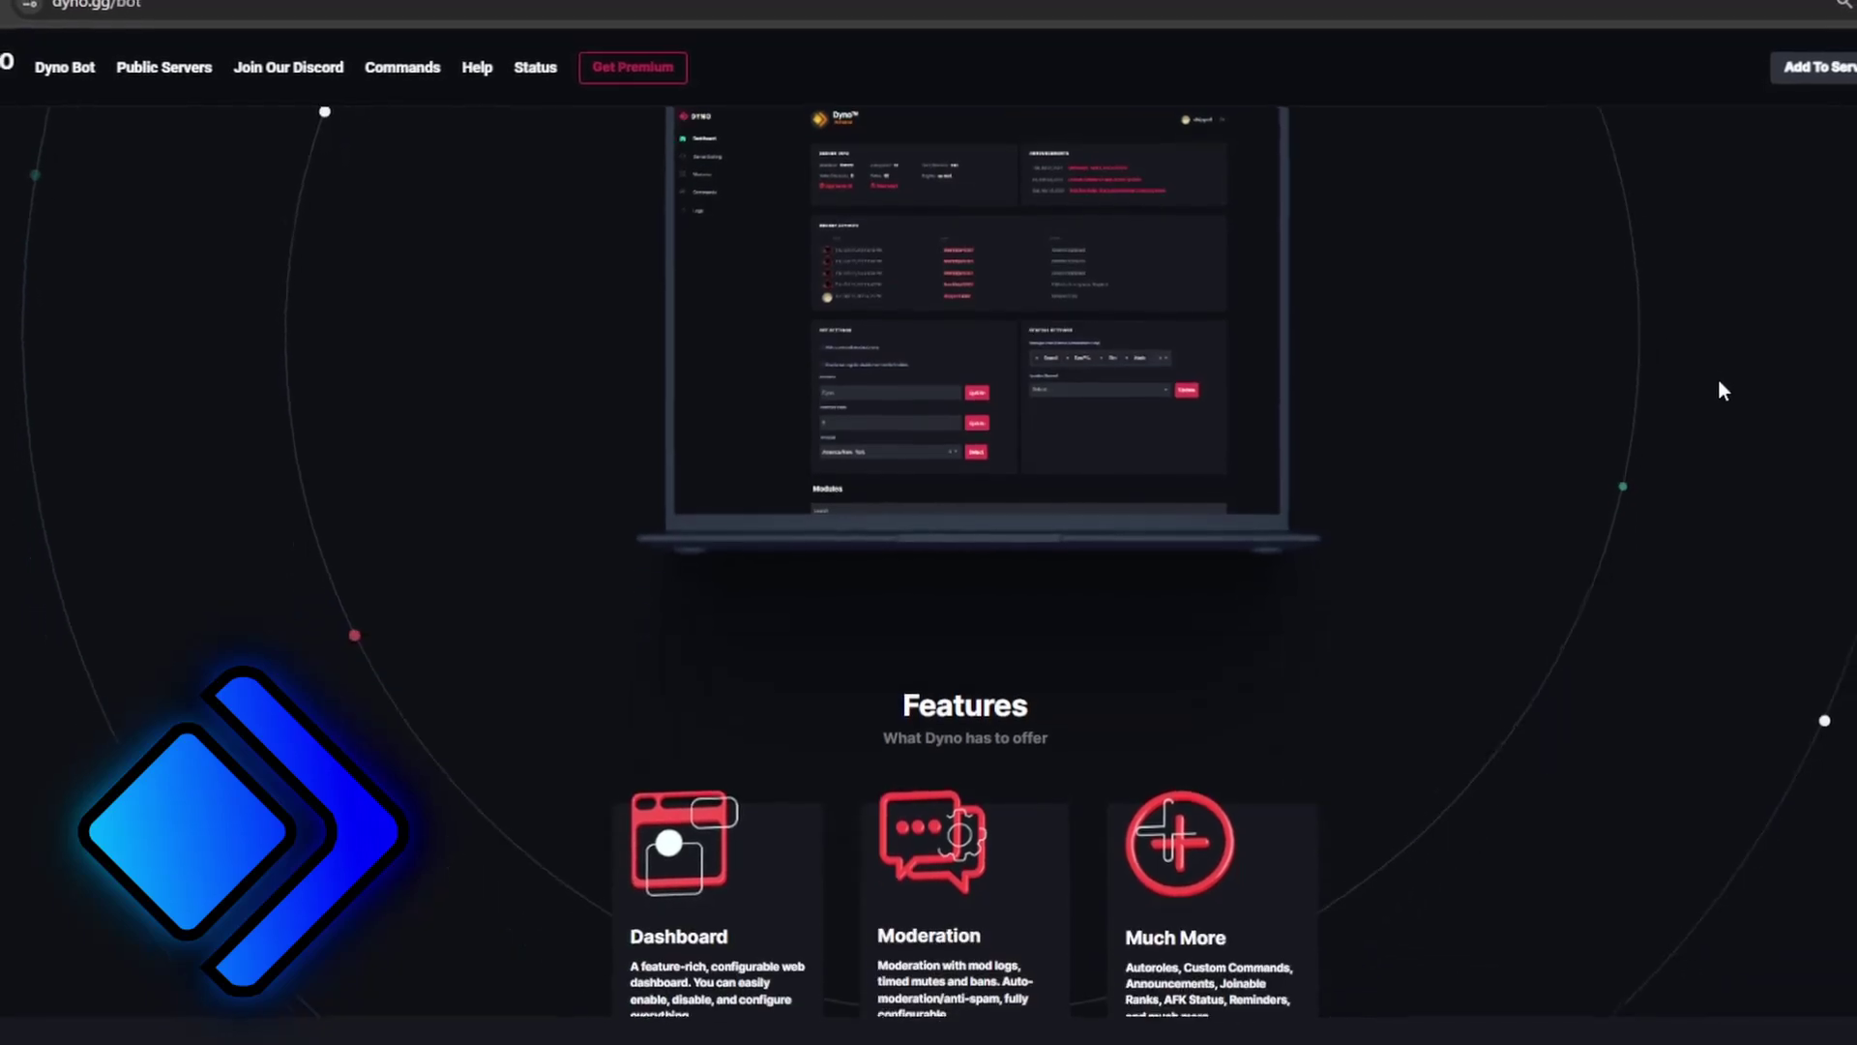
scroll(1707, 392, up, 3)
scroll(1703, 392, up, 5)
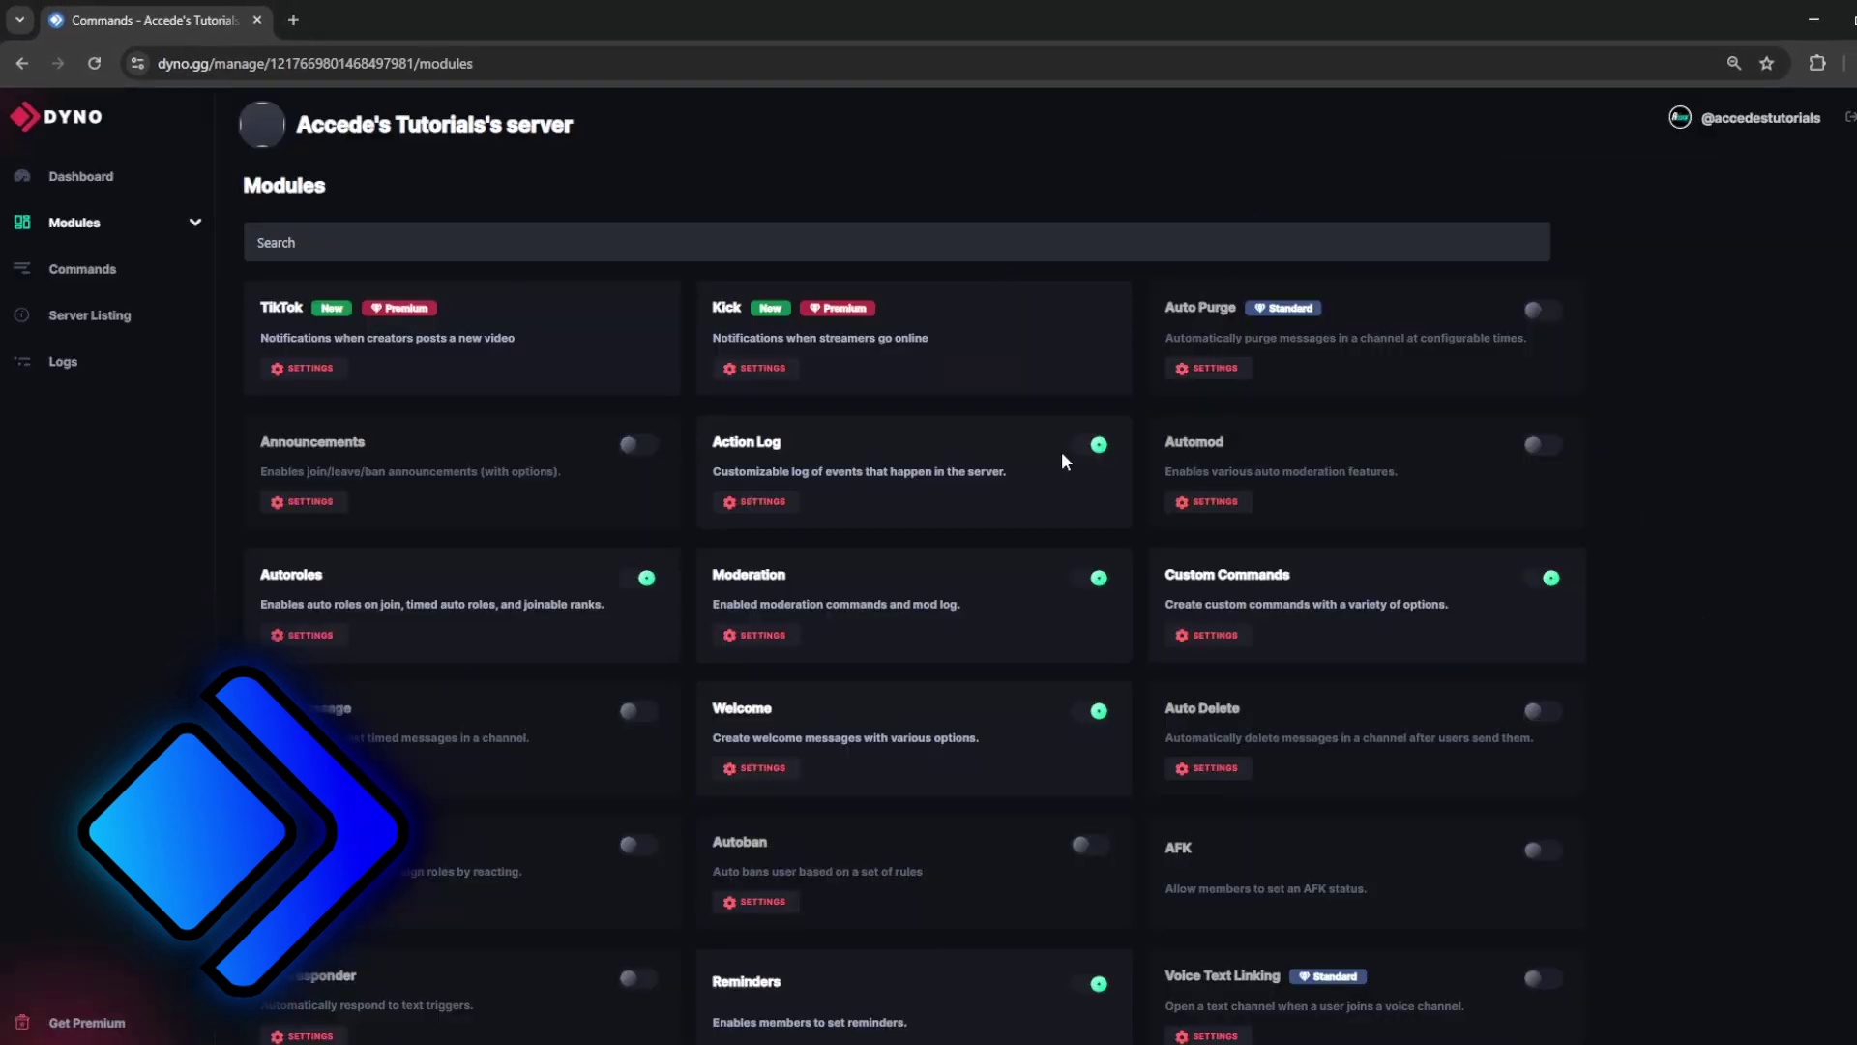
Review the full list of Dyno modules available for the server
scroll(1700, 514, down, 7)
scroll(1696, 512, up, 7)
scroll(728, 732, down, 4)
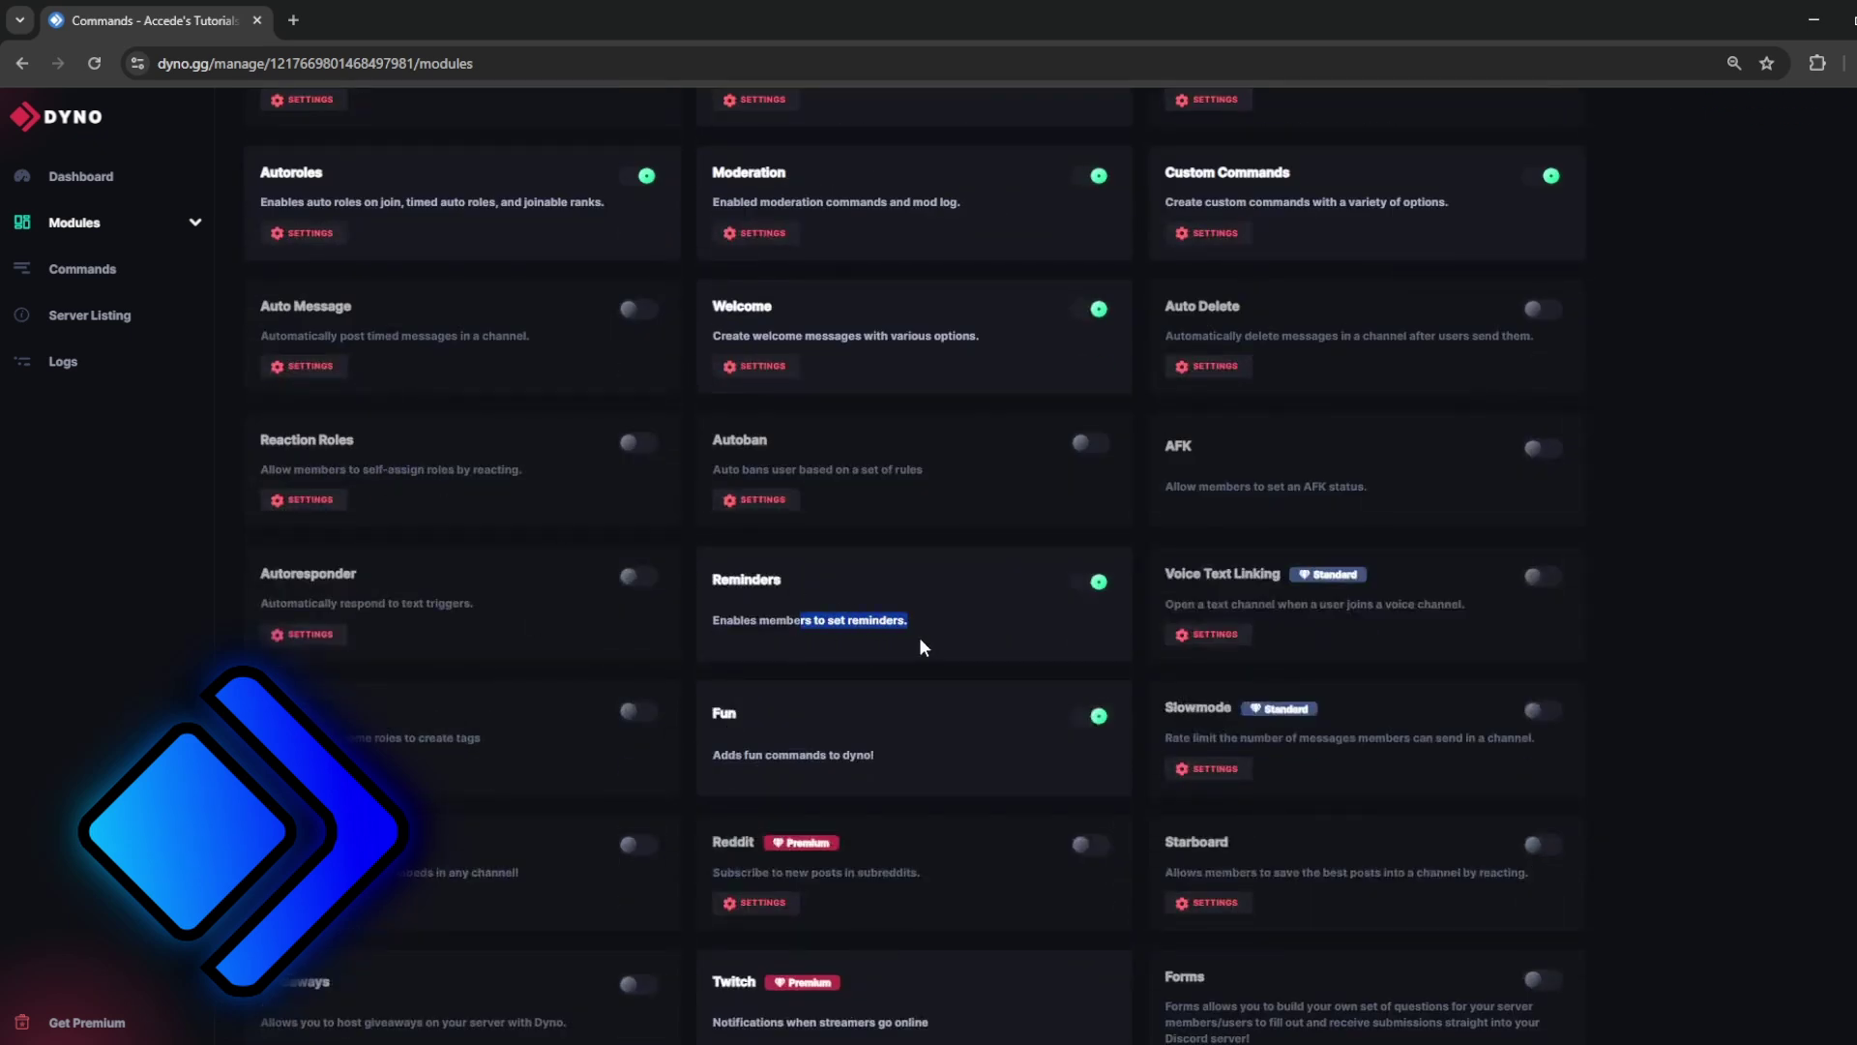
scroll(628, 529, down, 3)
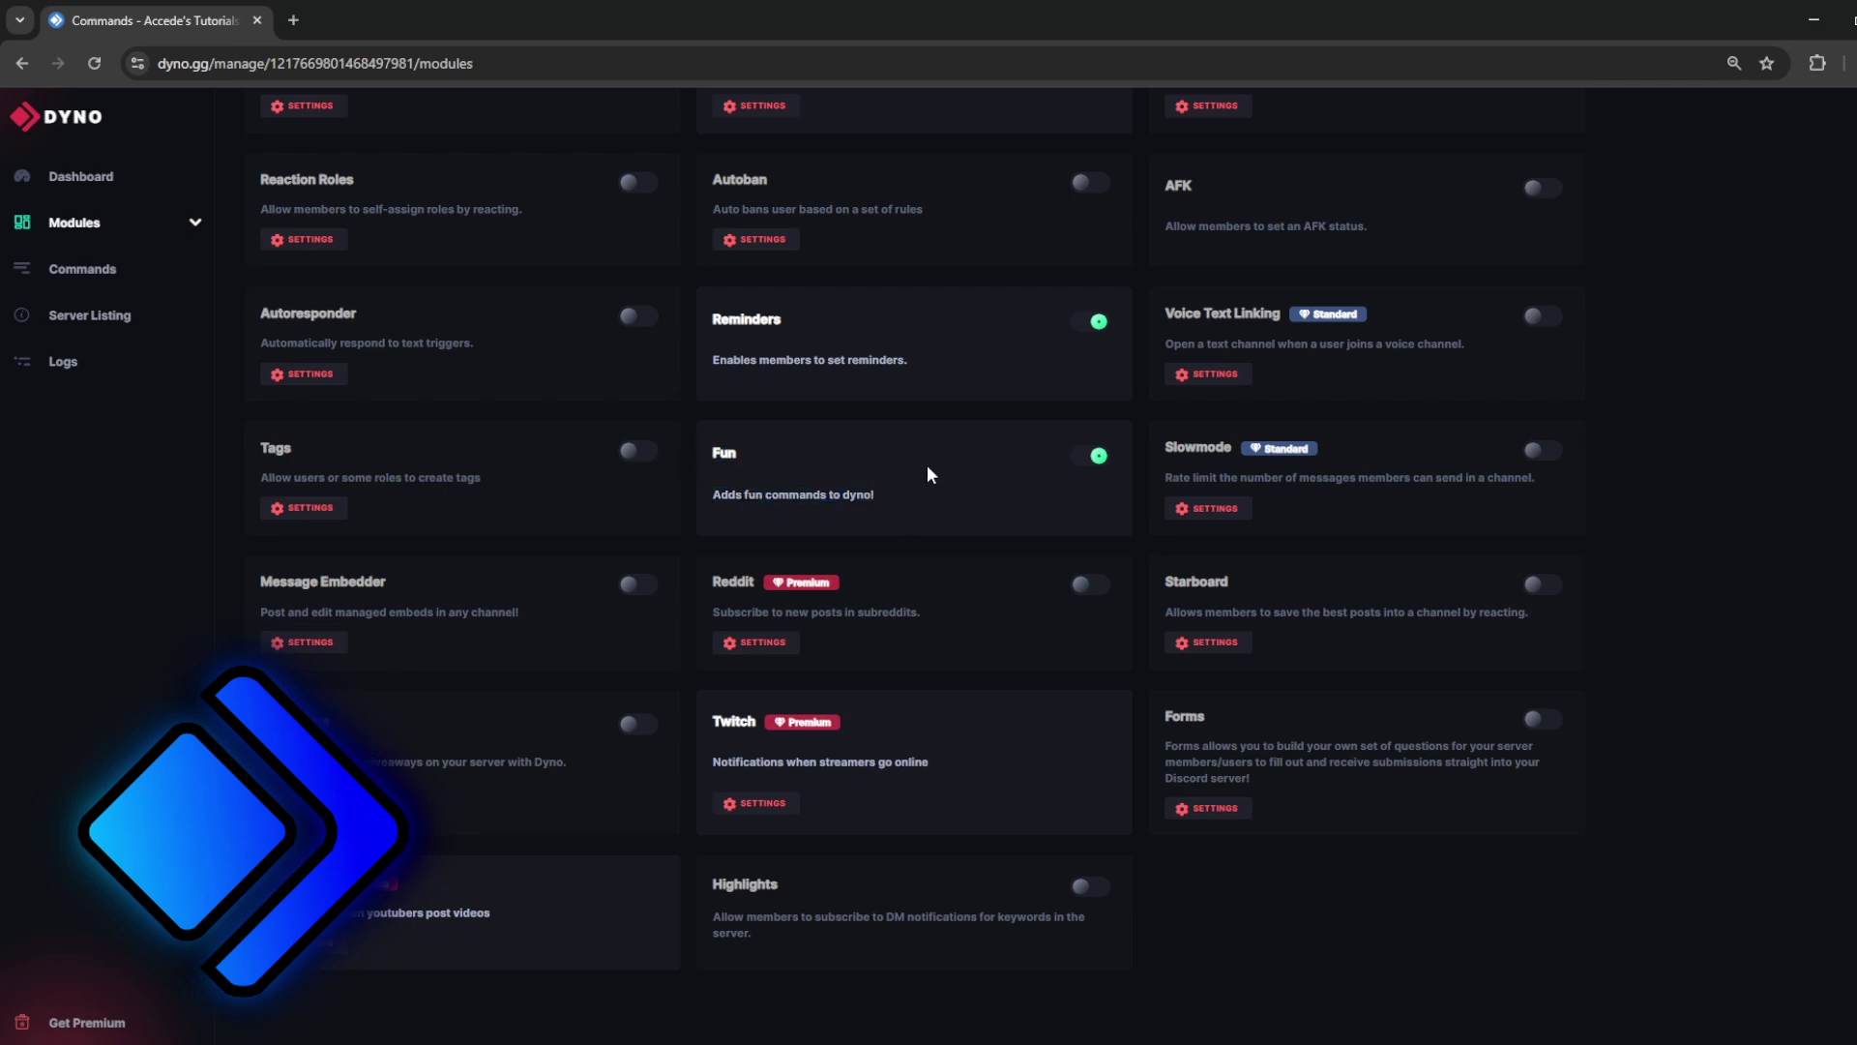
scroll(925, 467, up, 2)
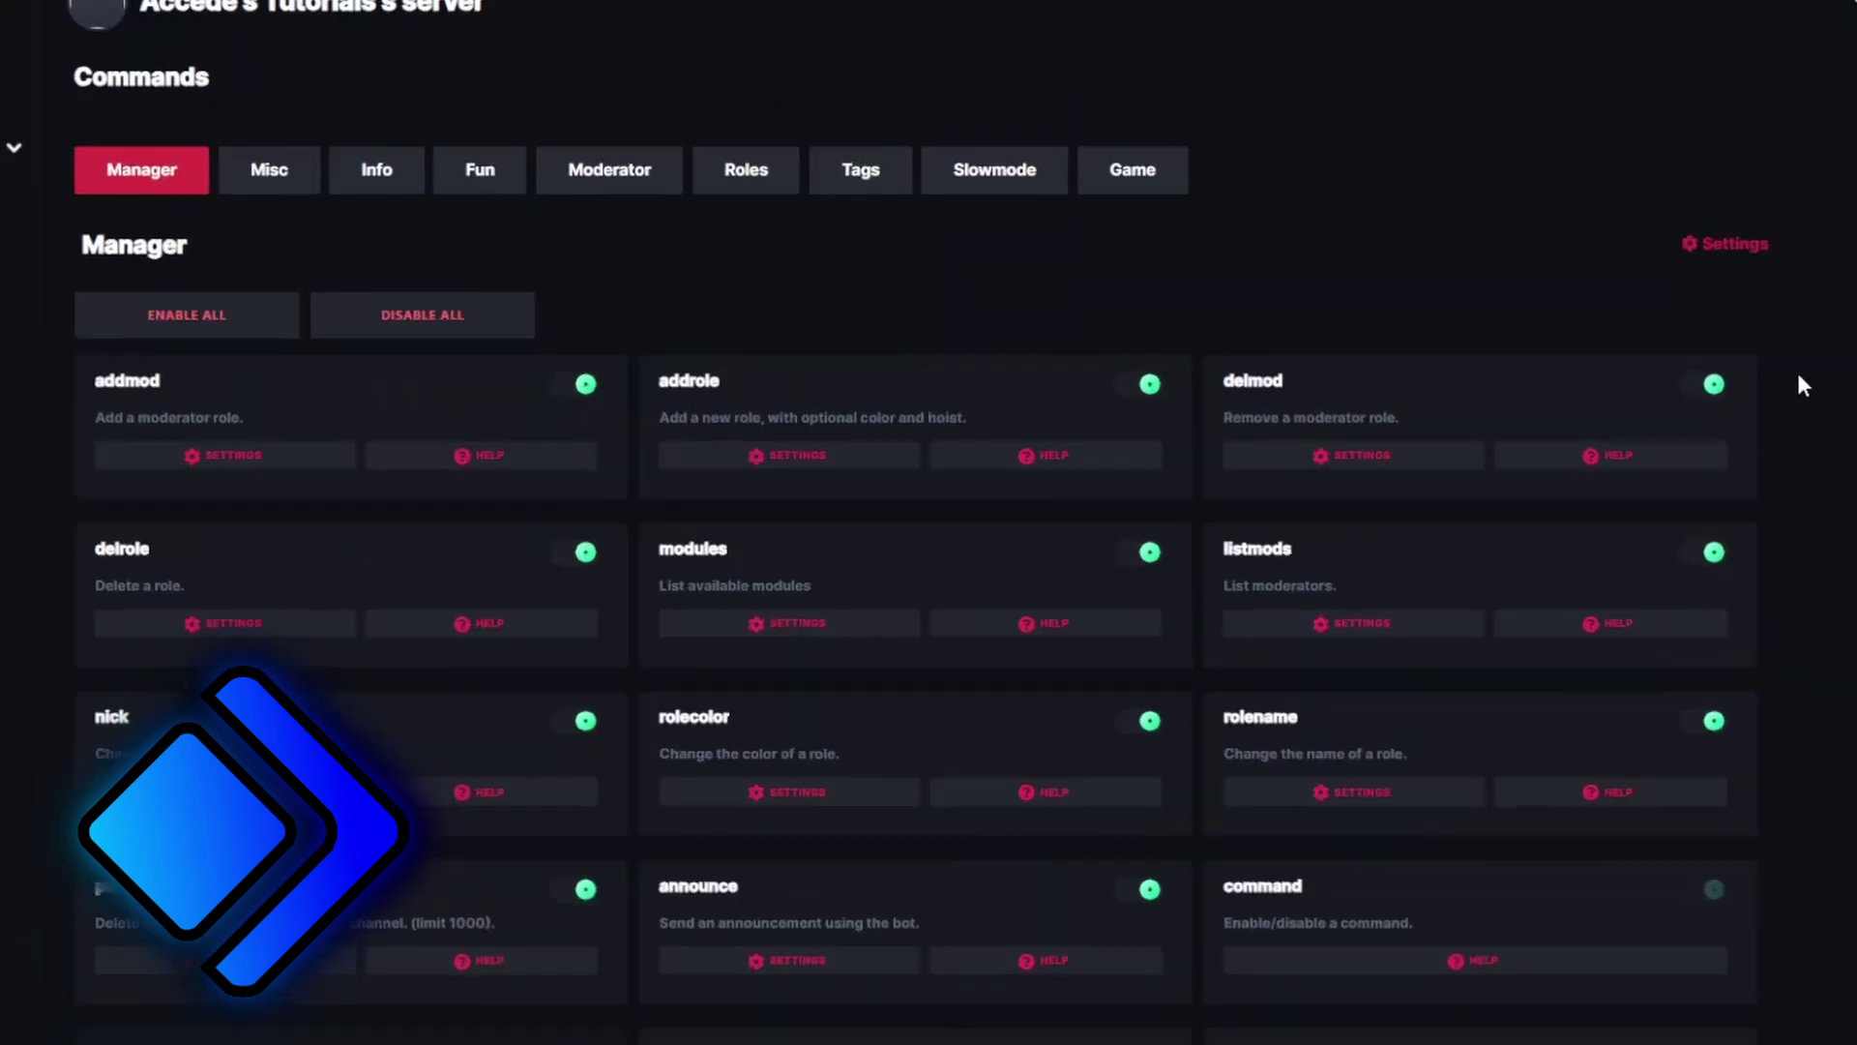
Examine the commands in the Manager category of the server's command list
scroll(1803, 381, down, 2)
scroll(1846, 332, up, 2)
scroll(1832, 319, down, 7)
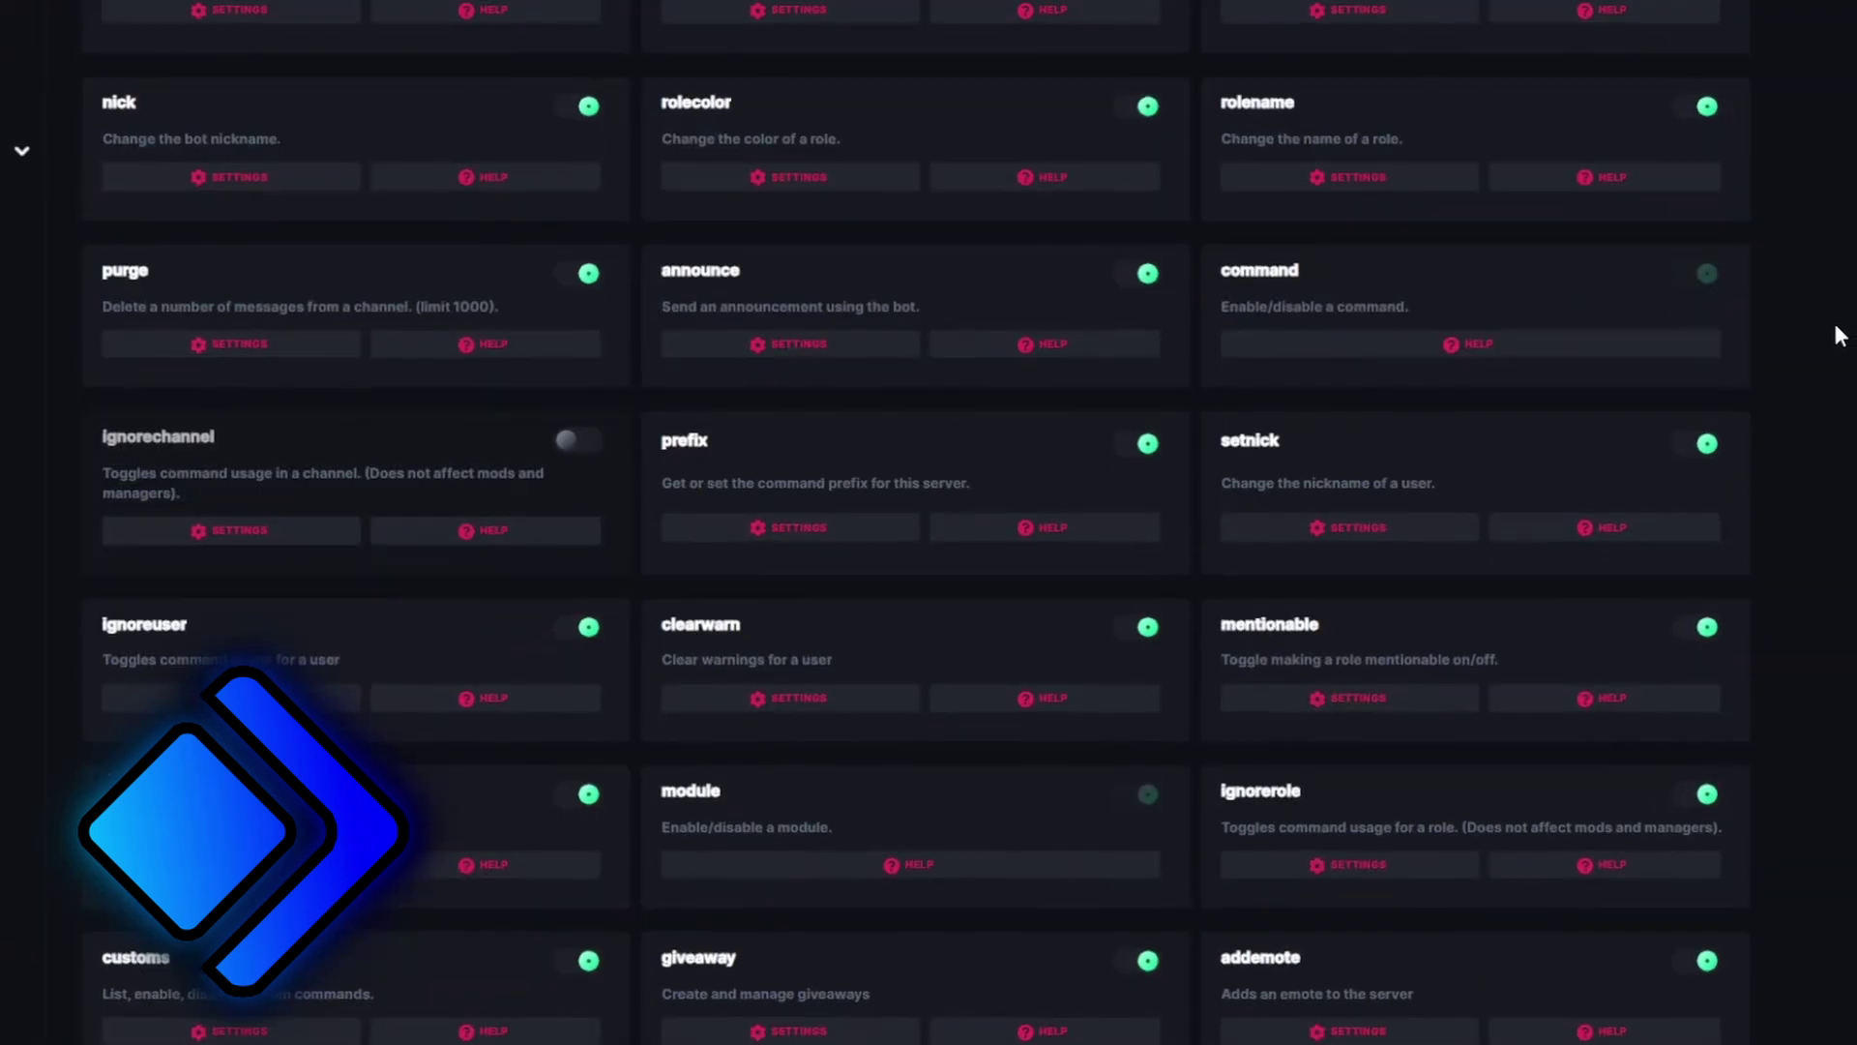
scroll(1830, 320, up, 7)
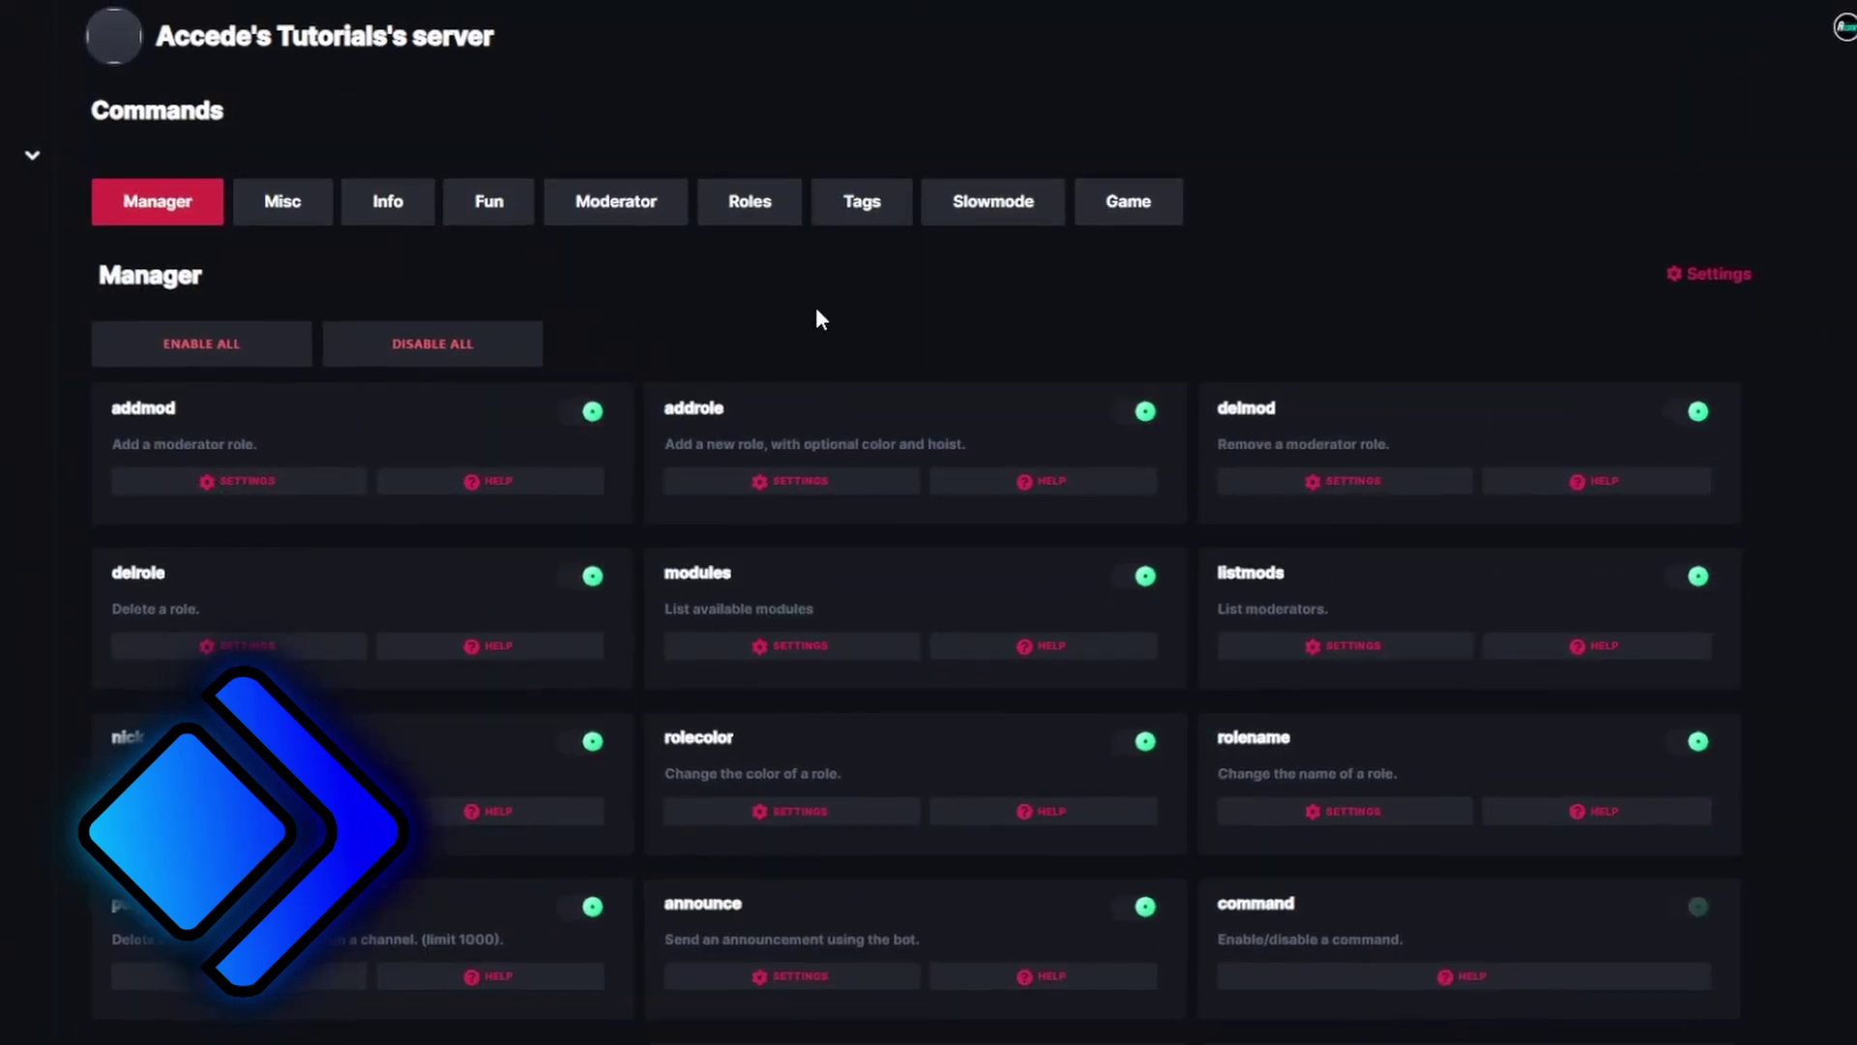
View the Misc command category and return to the Manager category to review its commands
click(309, 206)
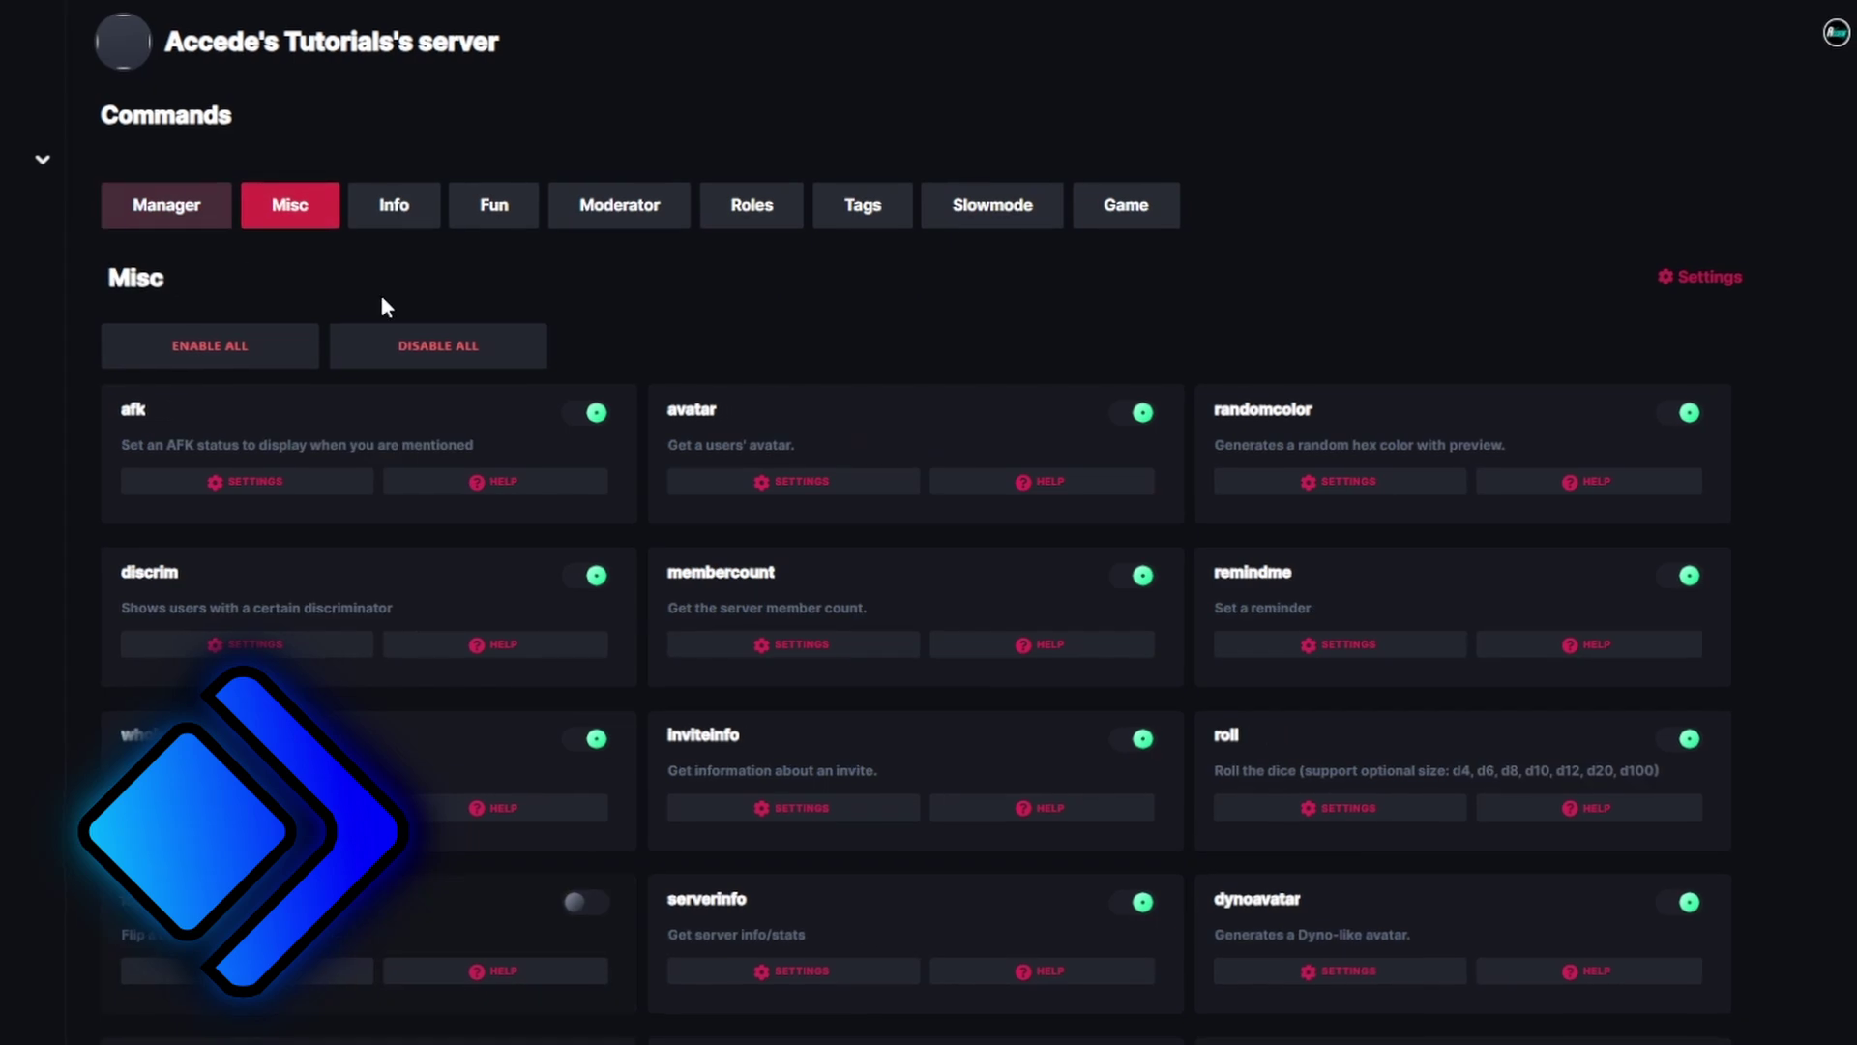
scroll(665, 375, down, 3)
scroll(648, 374, up, 3)
click(167, 217)
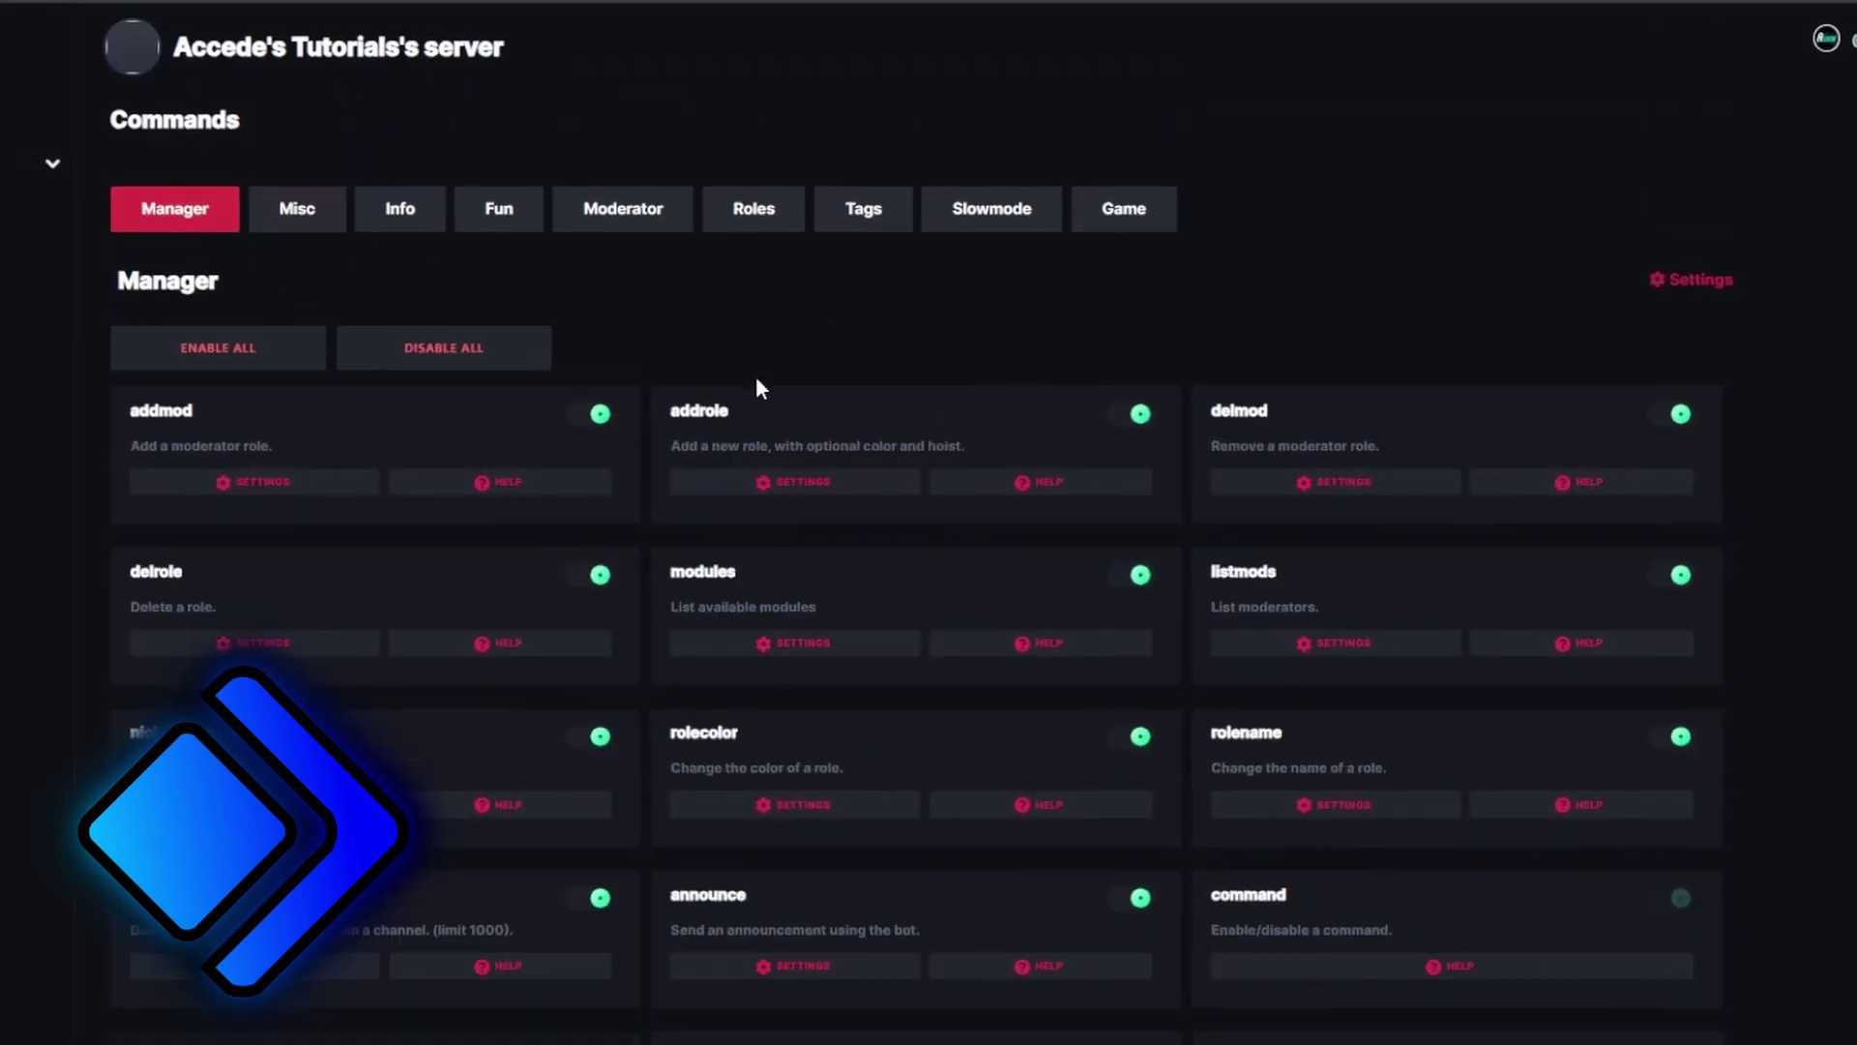
scroll(871, 402, down, 5)
scroll(845, 414, up, 5)
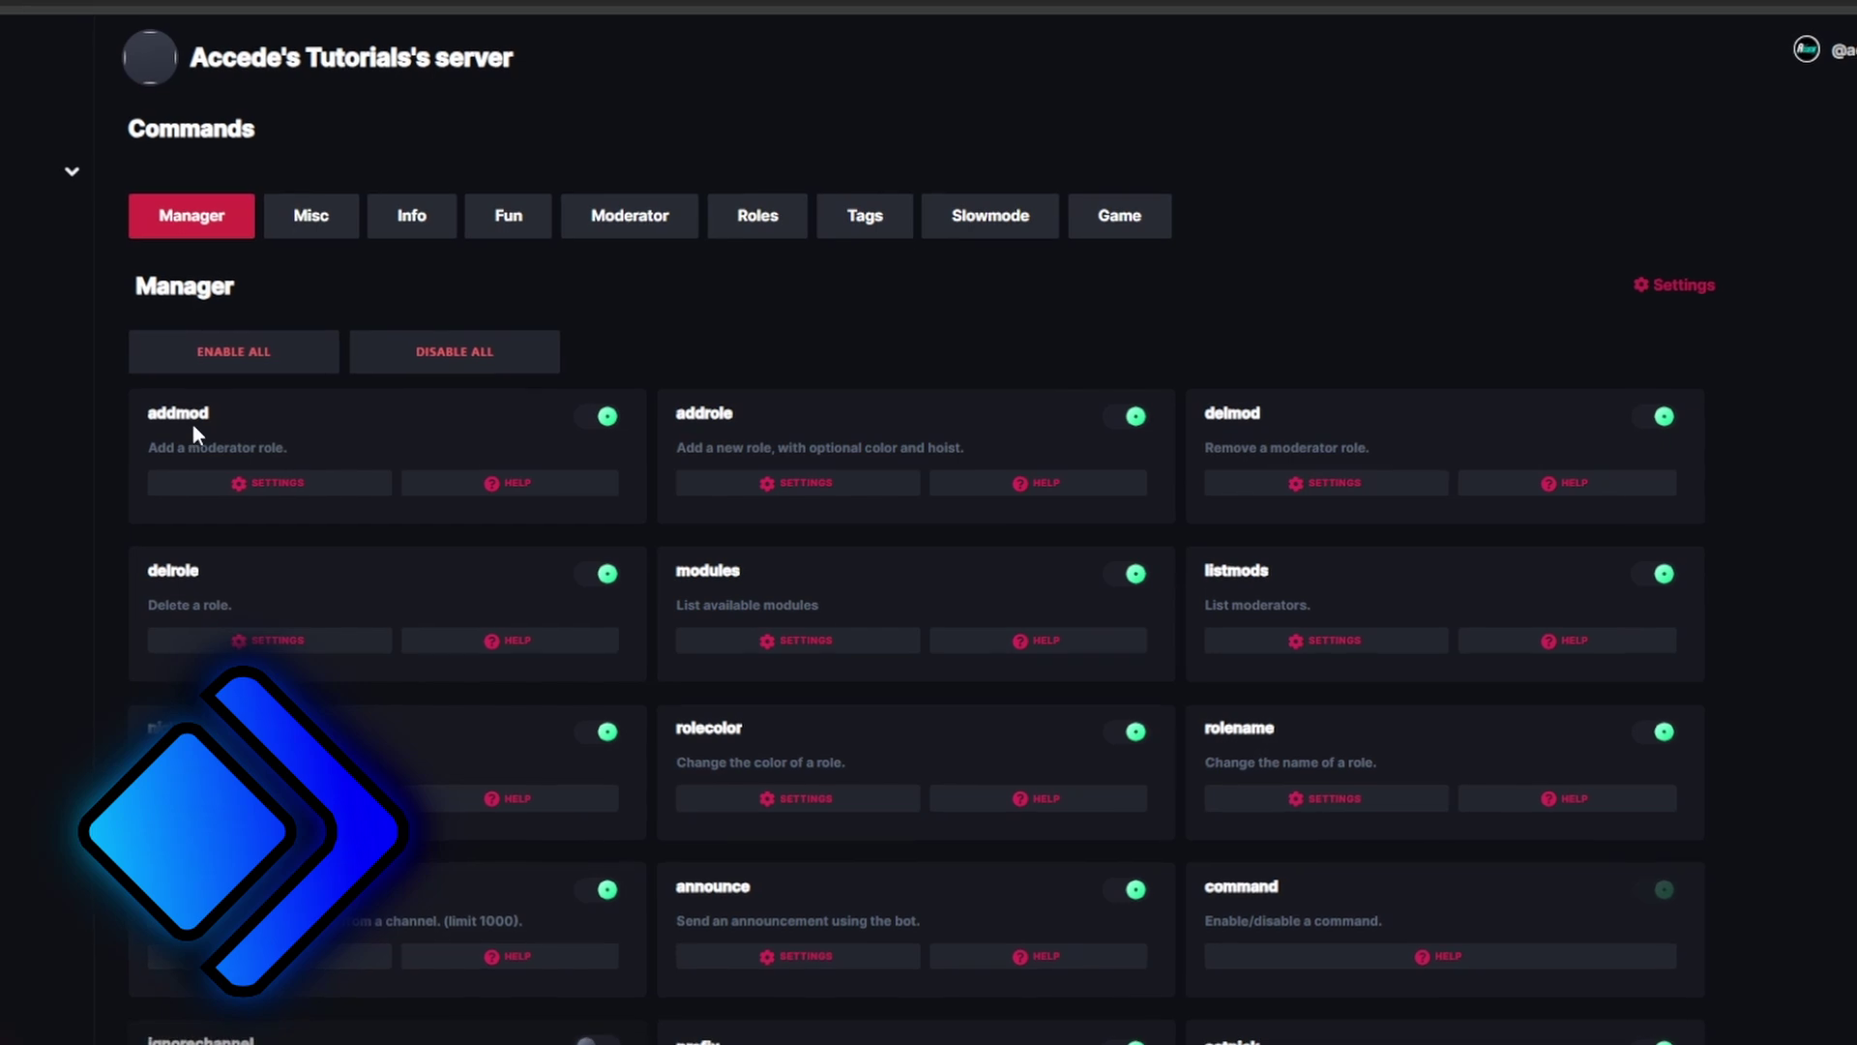
Inspect the additional permissions of the addmod command, close them unchanged and look over the remaining Manager commands
click(334, 482)
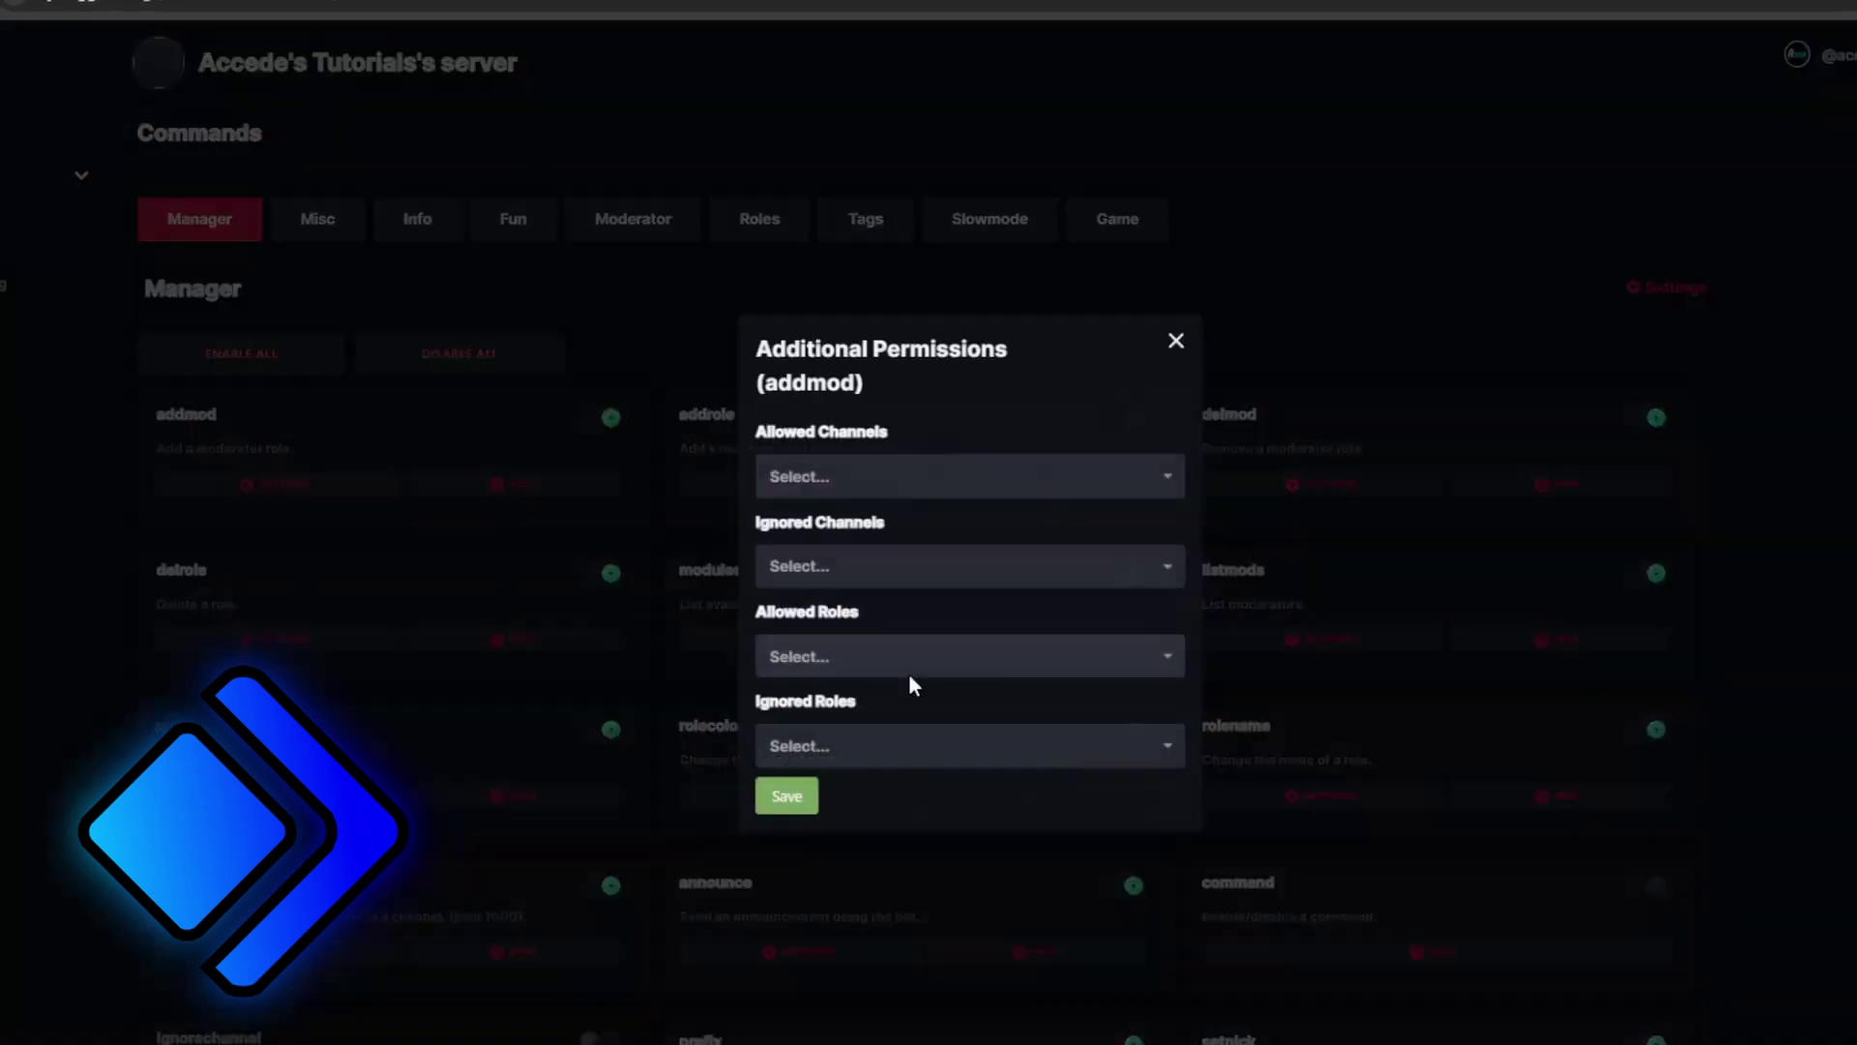
click(1173, 345)
click(382, 482)
click(1173, 344)
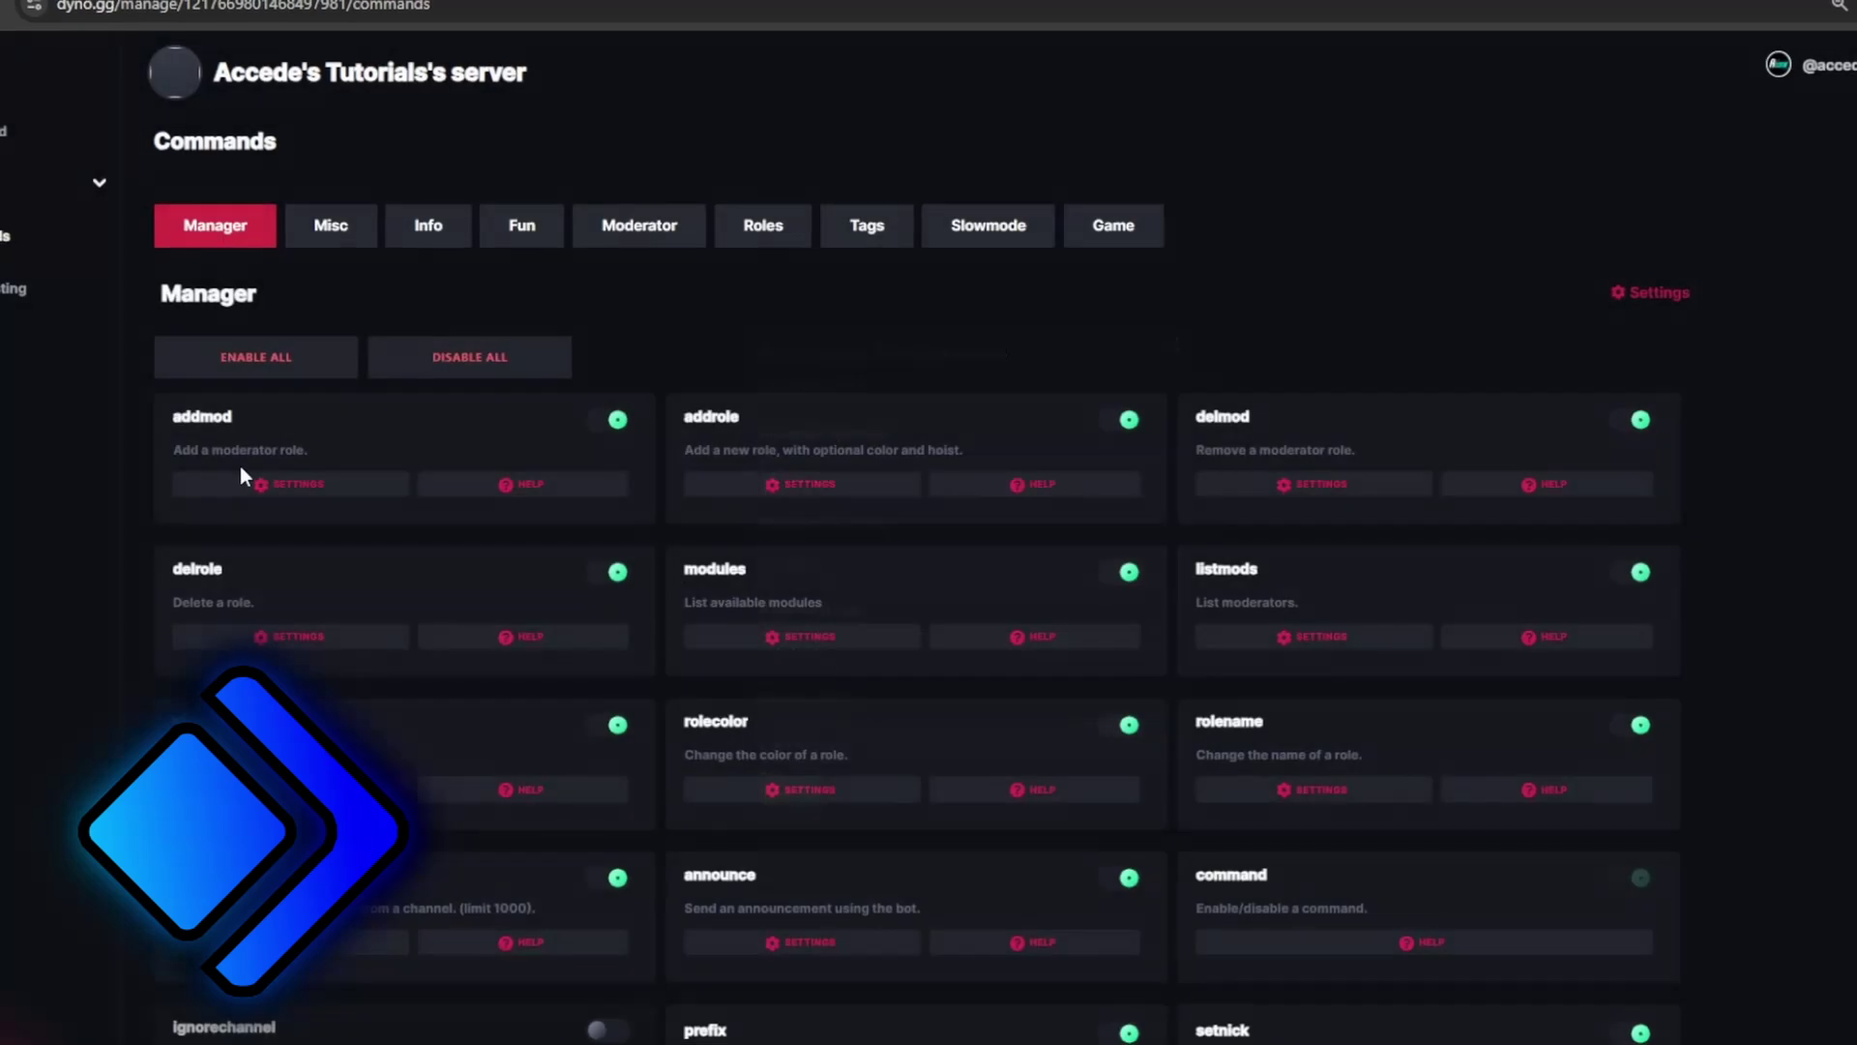
click(259, 482)
click(1171, 348)
scroll(890, 557, down, 5)
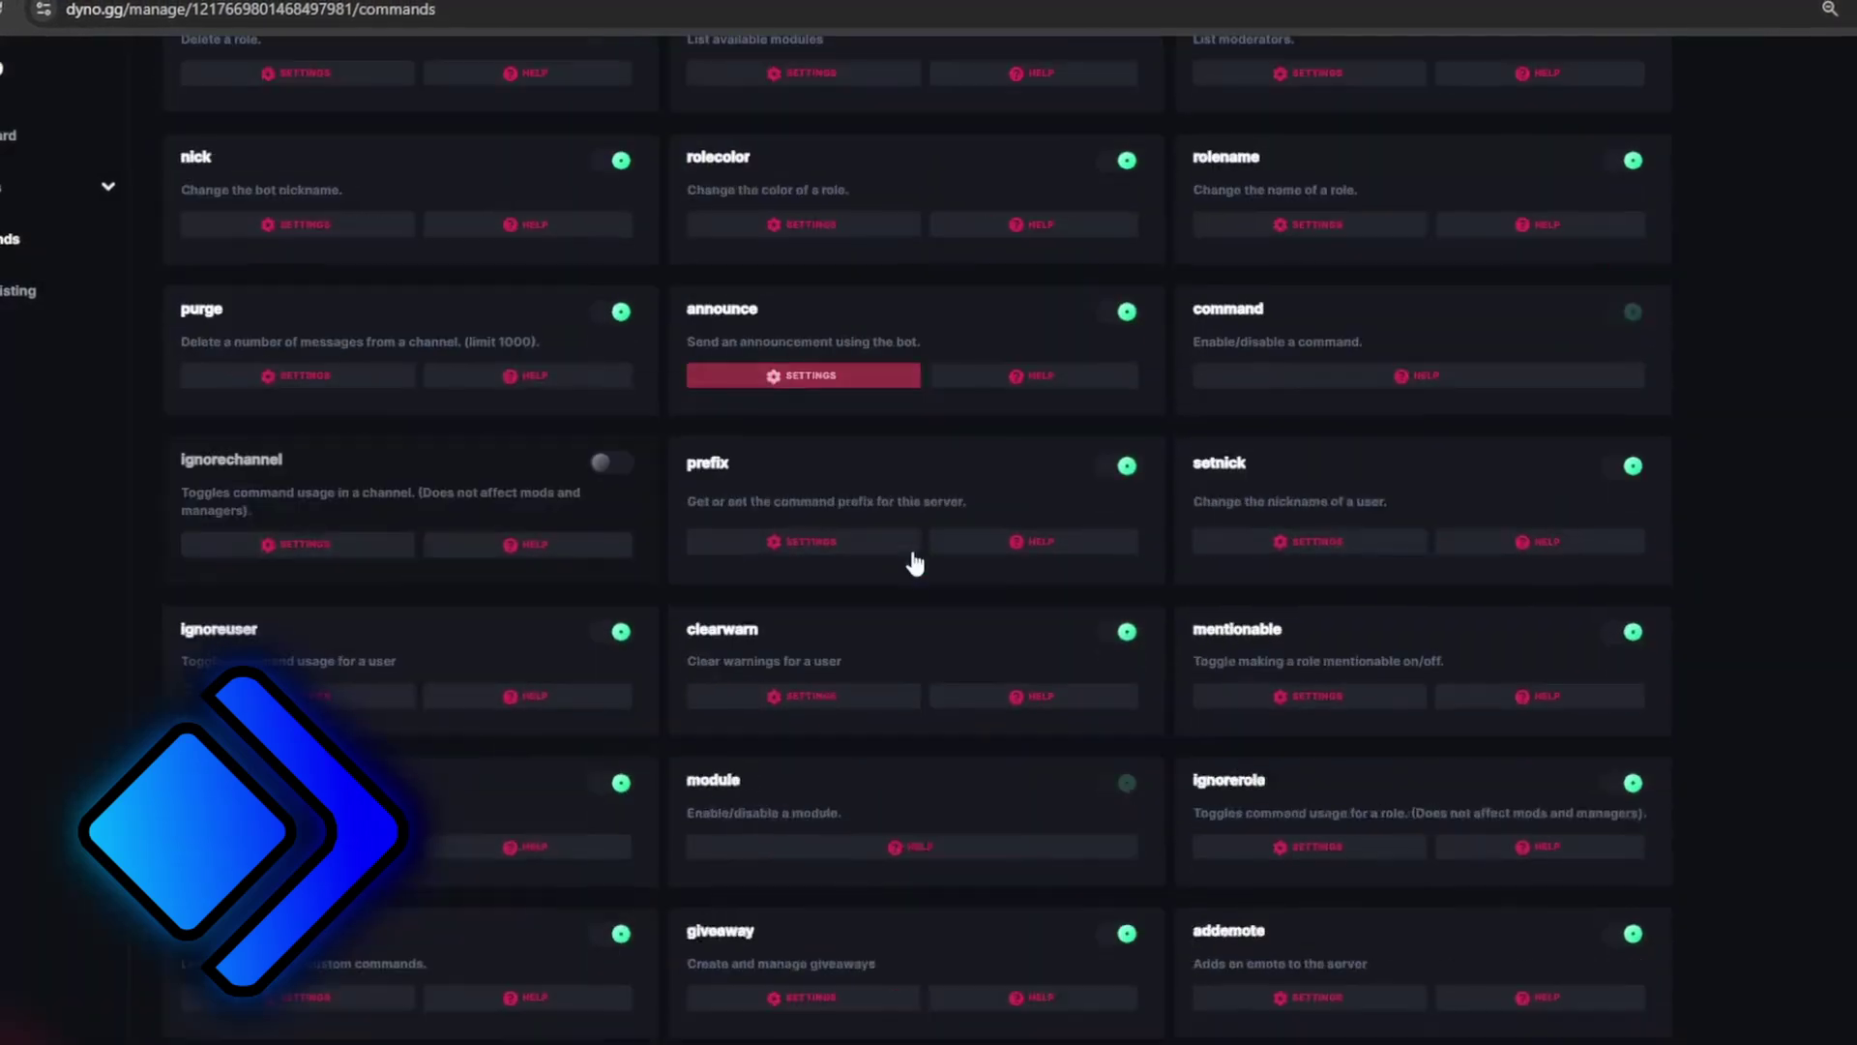
scroll(572, 624, up, 5)
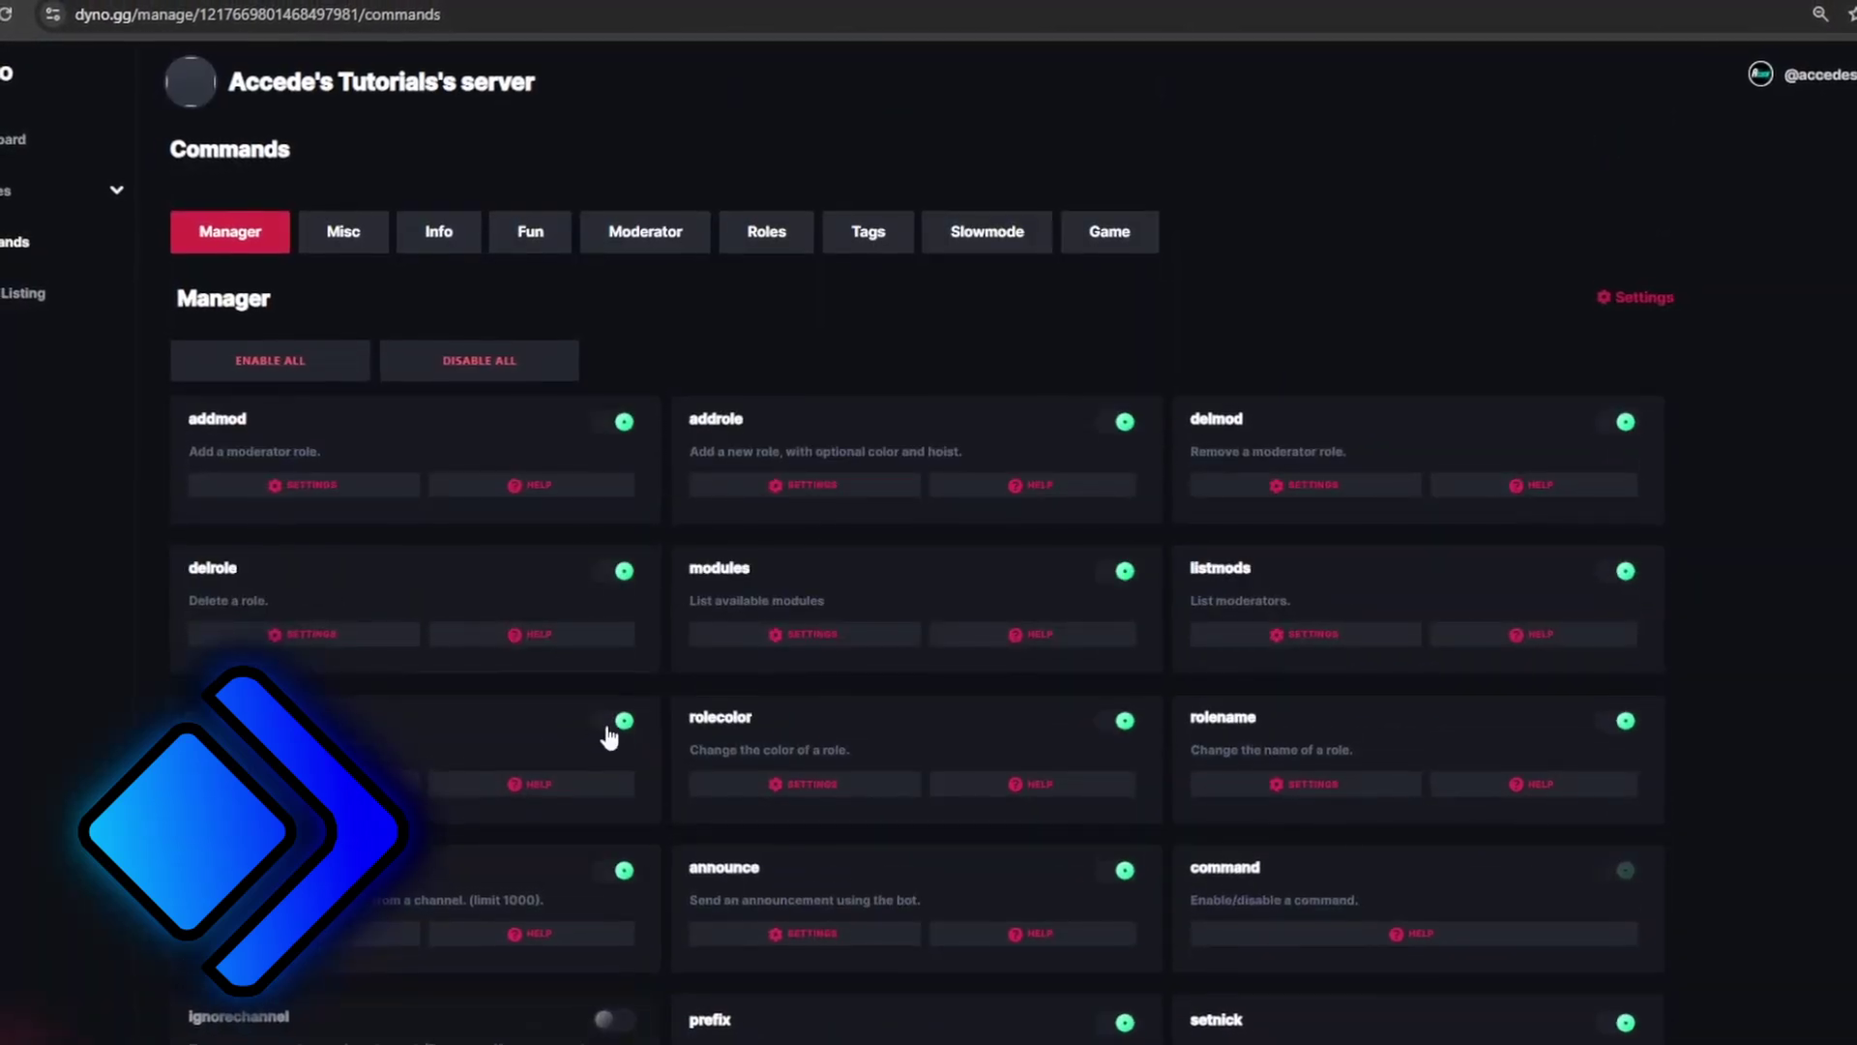
Open the server's Dyno dashboard and review its server info, bot settings and module sections
click(7, 147)
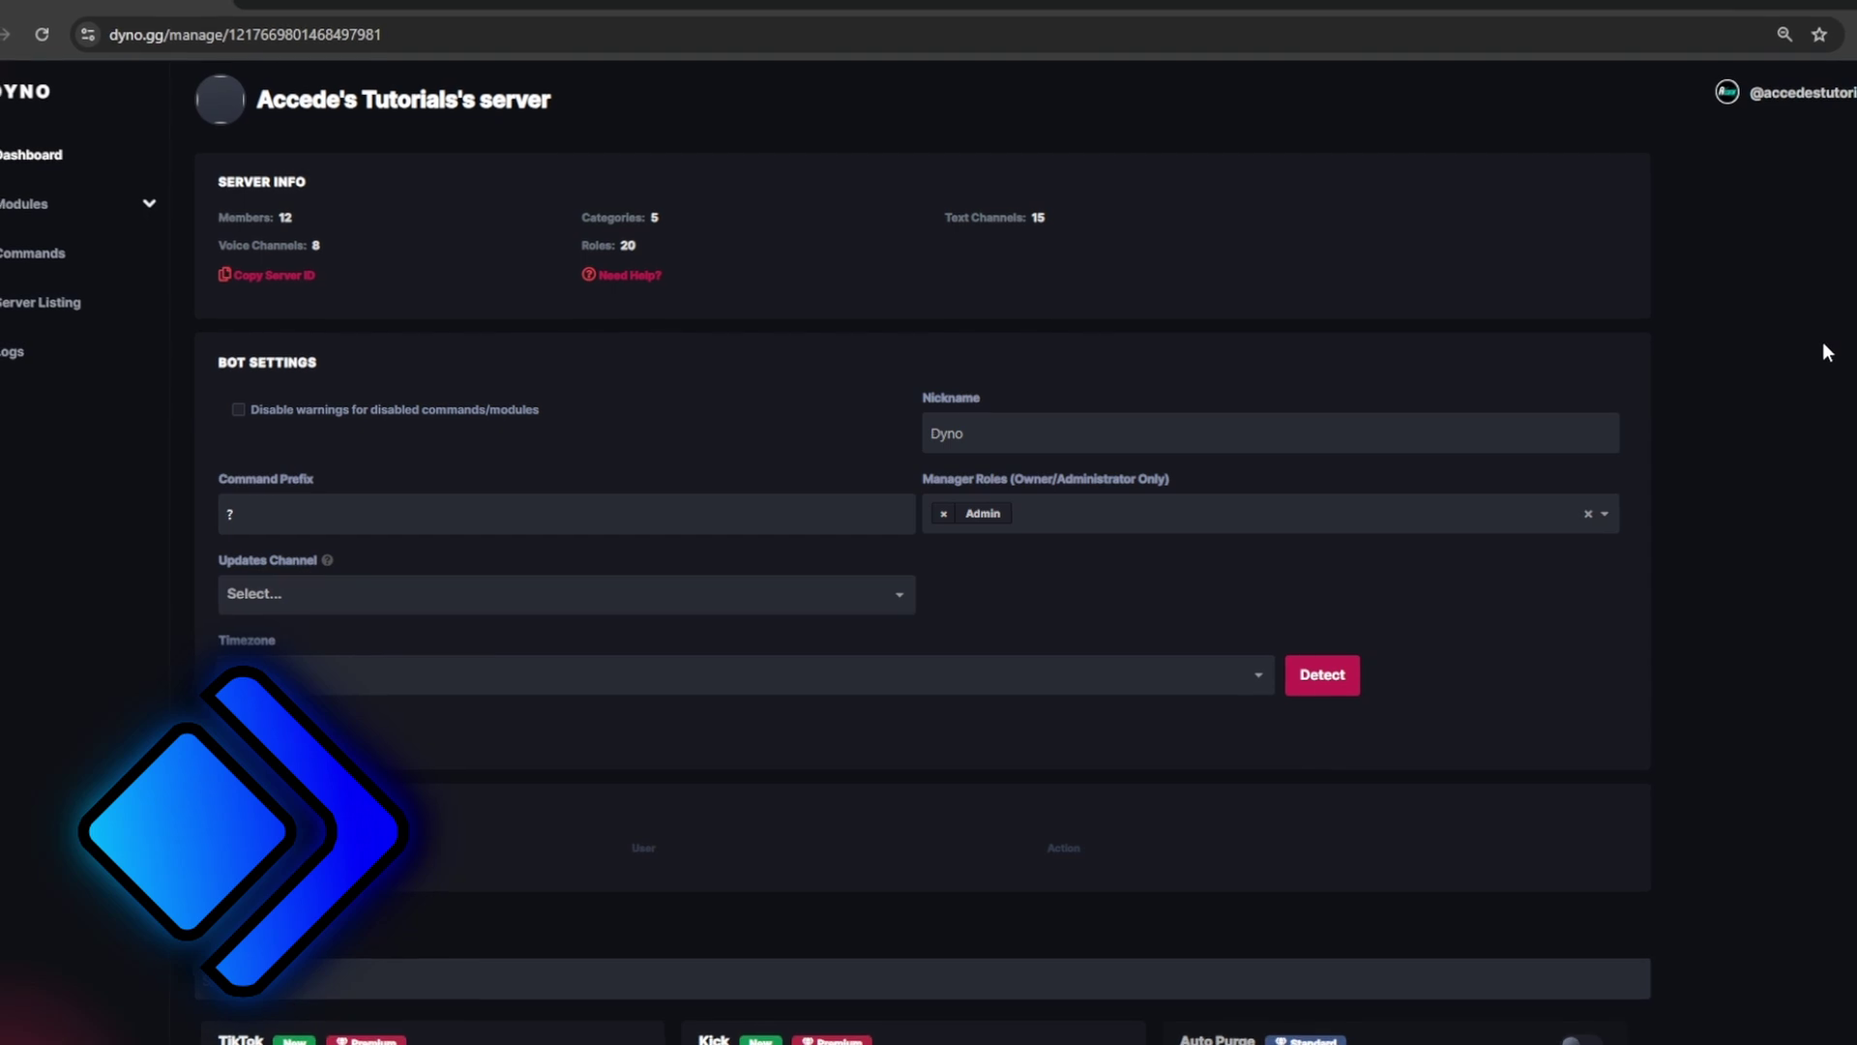
scroll(1824, 344, down, 5)
scroll(1805, 350, down, 5)
scroll(1805, 356, up, 10)
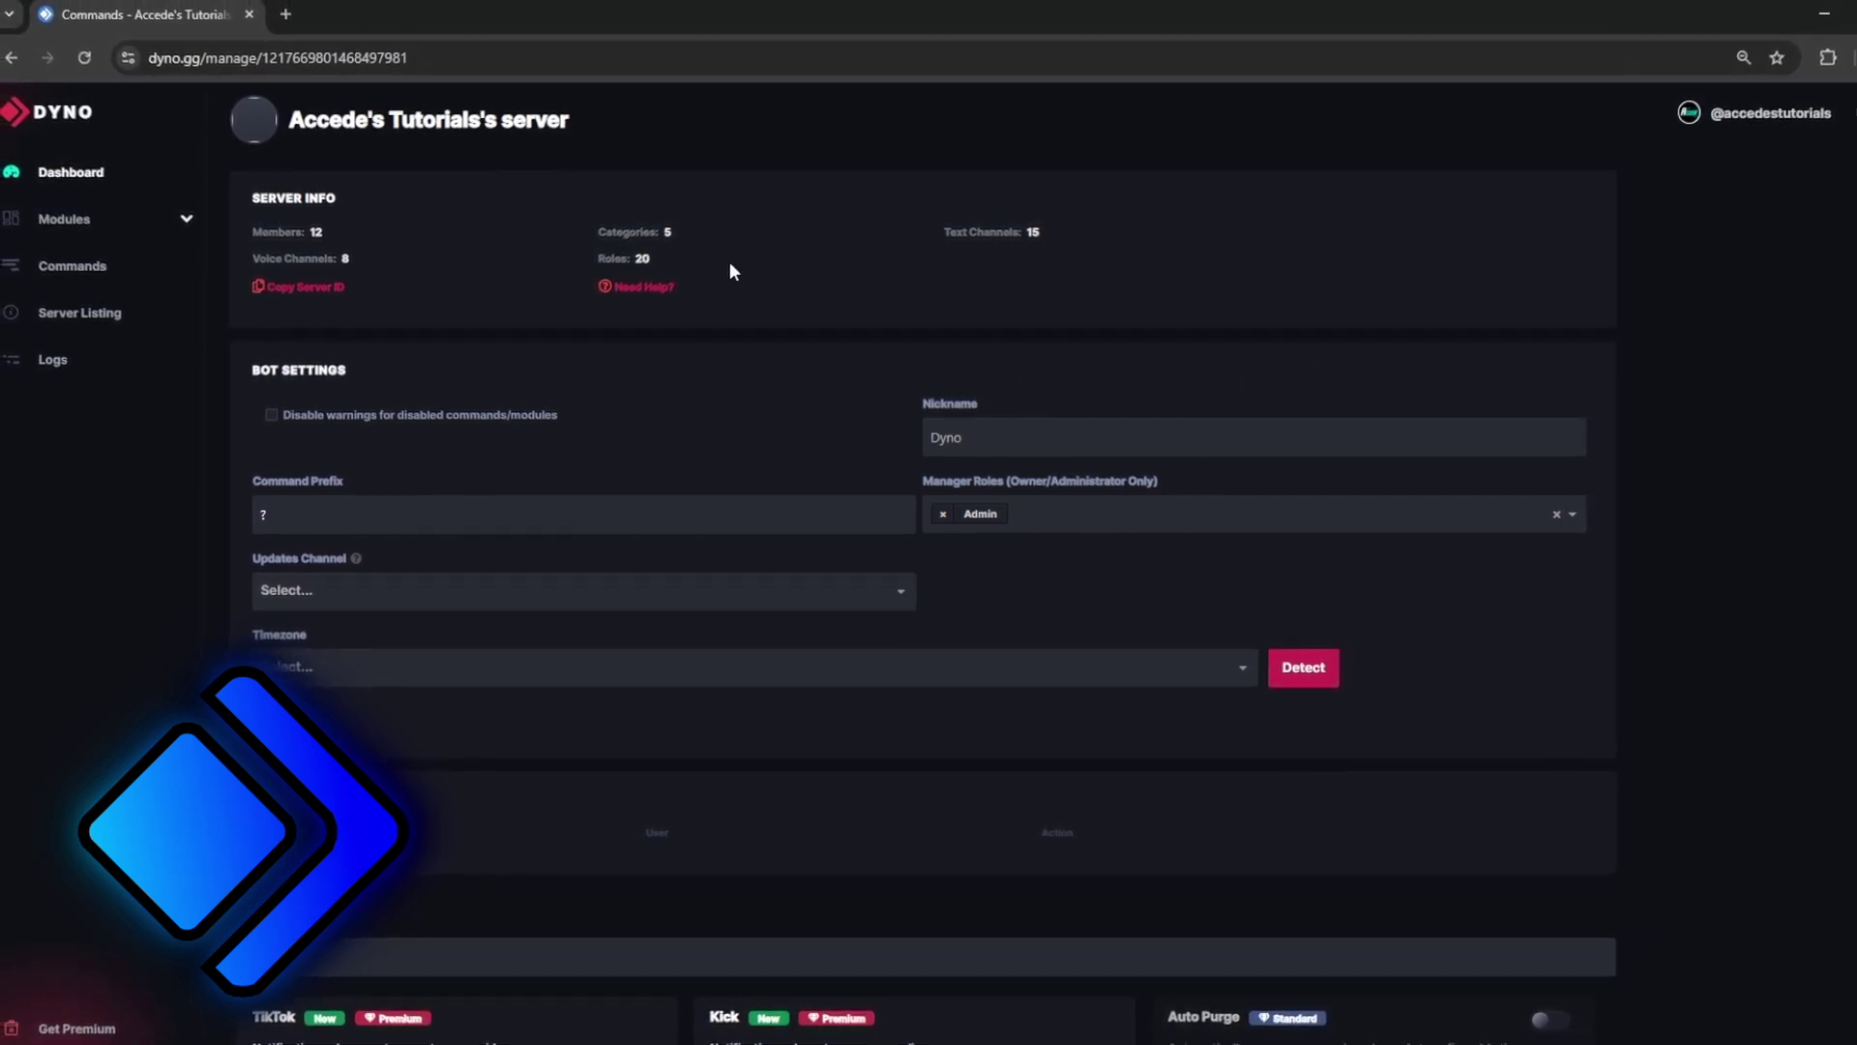
scroll(803, 271, down, 5)
scroll(874, 276, up, 5)
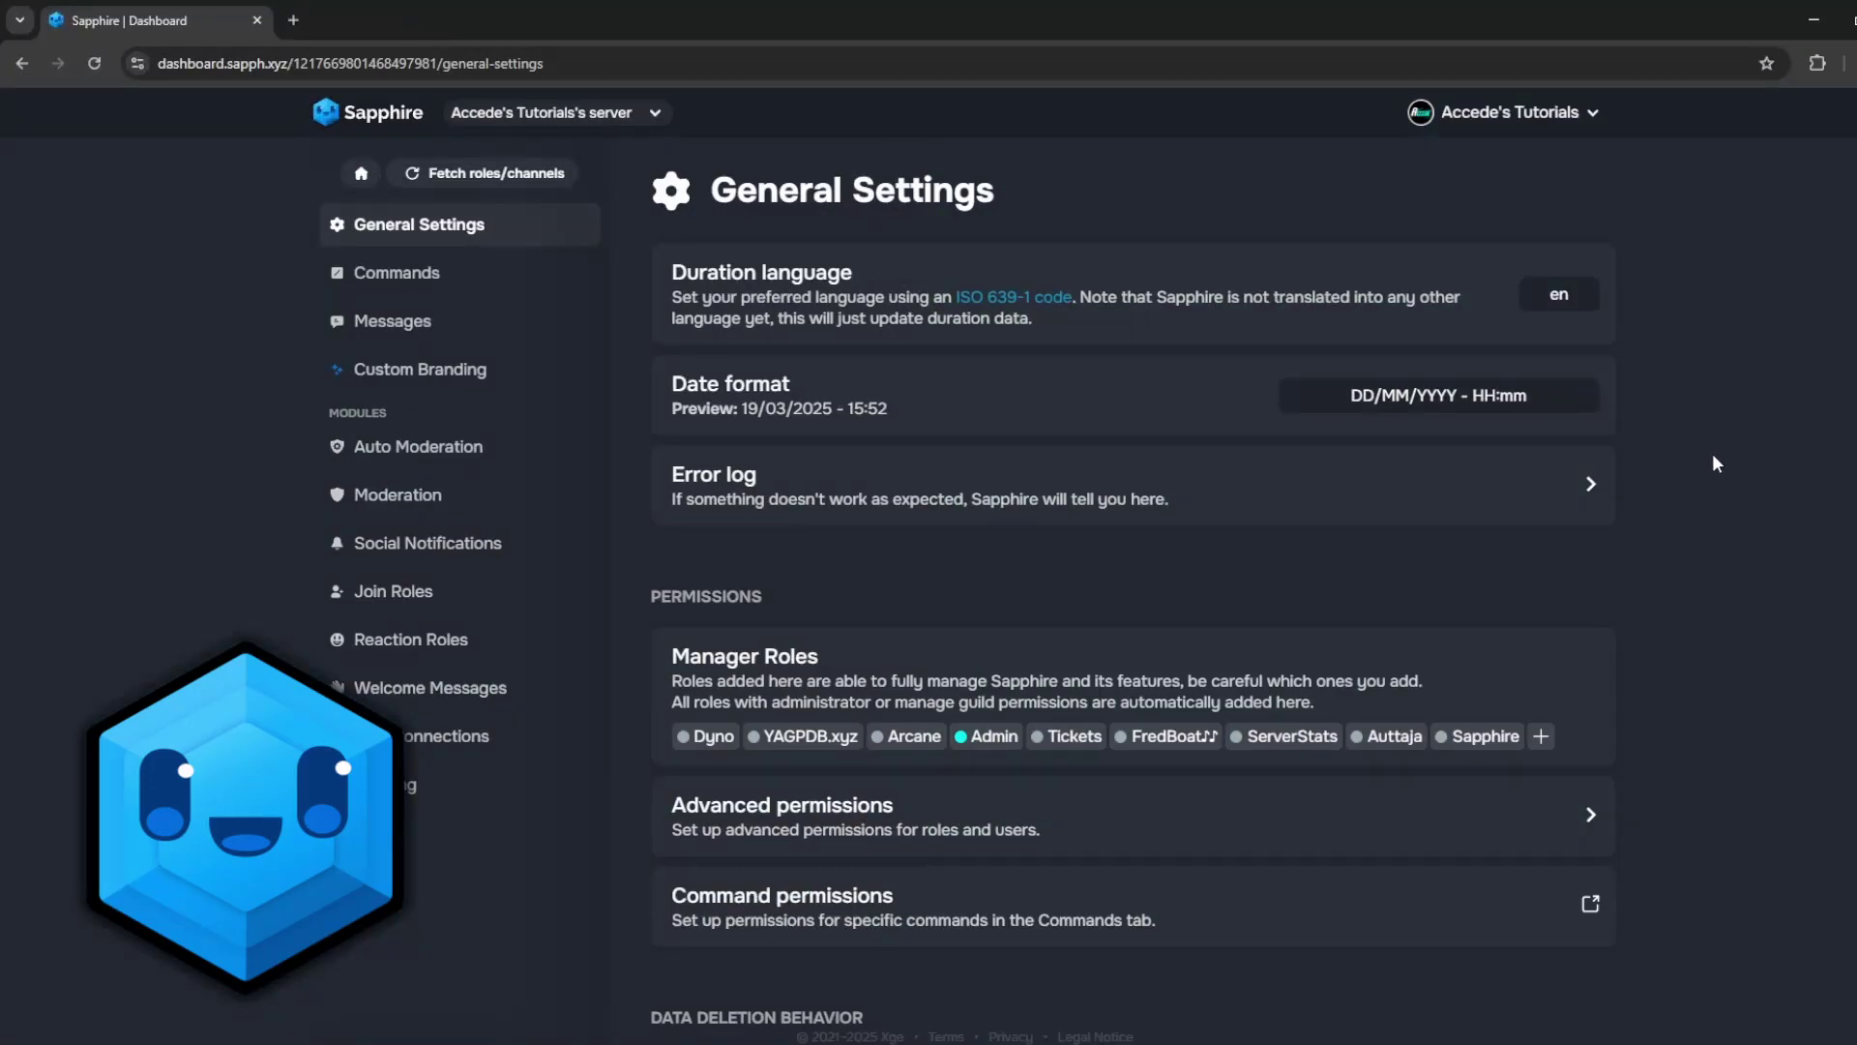
Switch to the Sapphire dashboard and examine General Settings, including its permissions, data deletion and backup sections
scroll(1129, 567, down, 5)
scroll(1128, 566, up, 5)
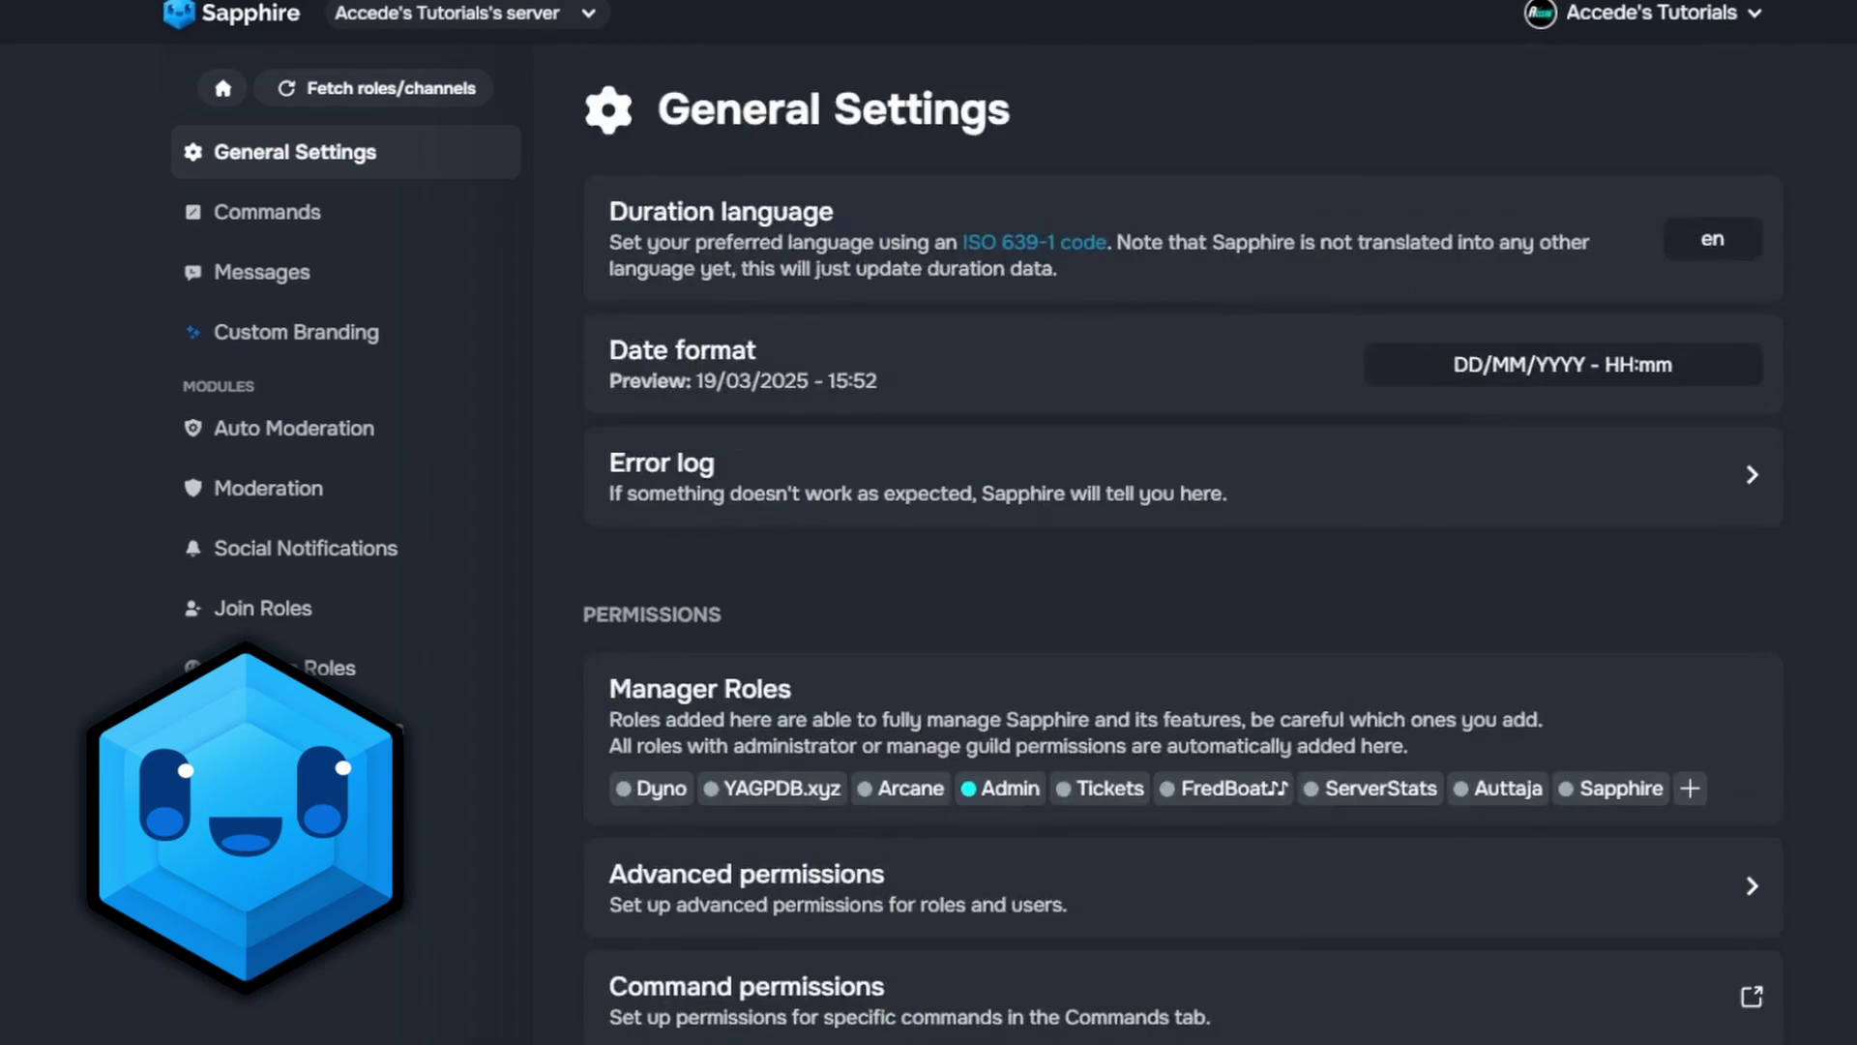
scroll(1180, 542, down, 10)
scroll(1180, 541, up, 10)
scroll(1180, 542, down, 5)
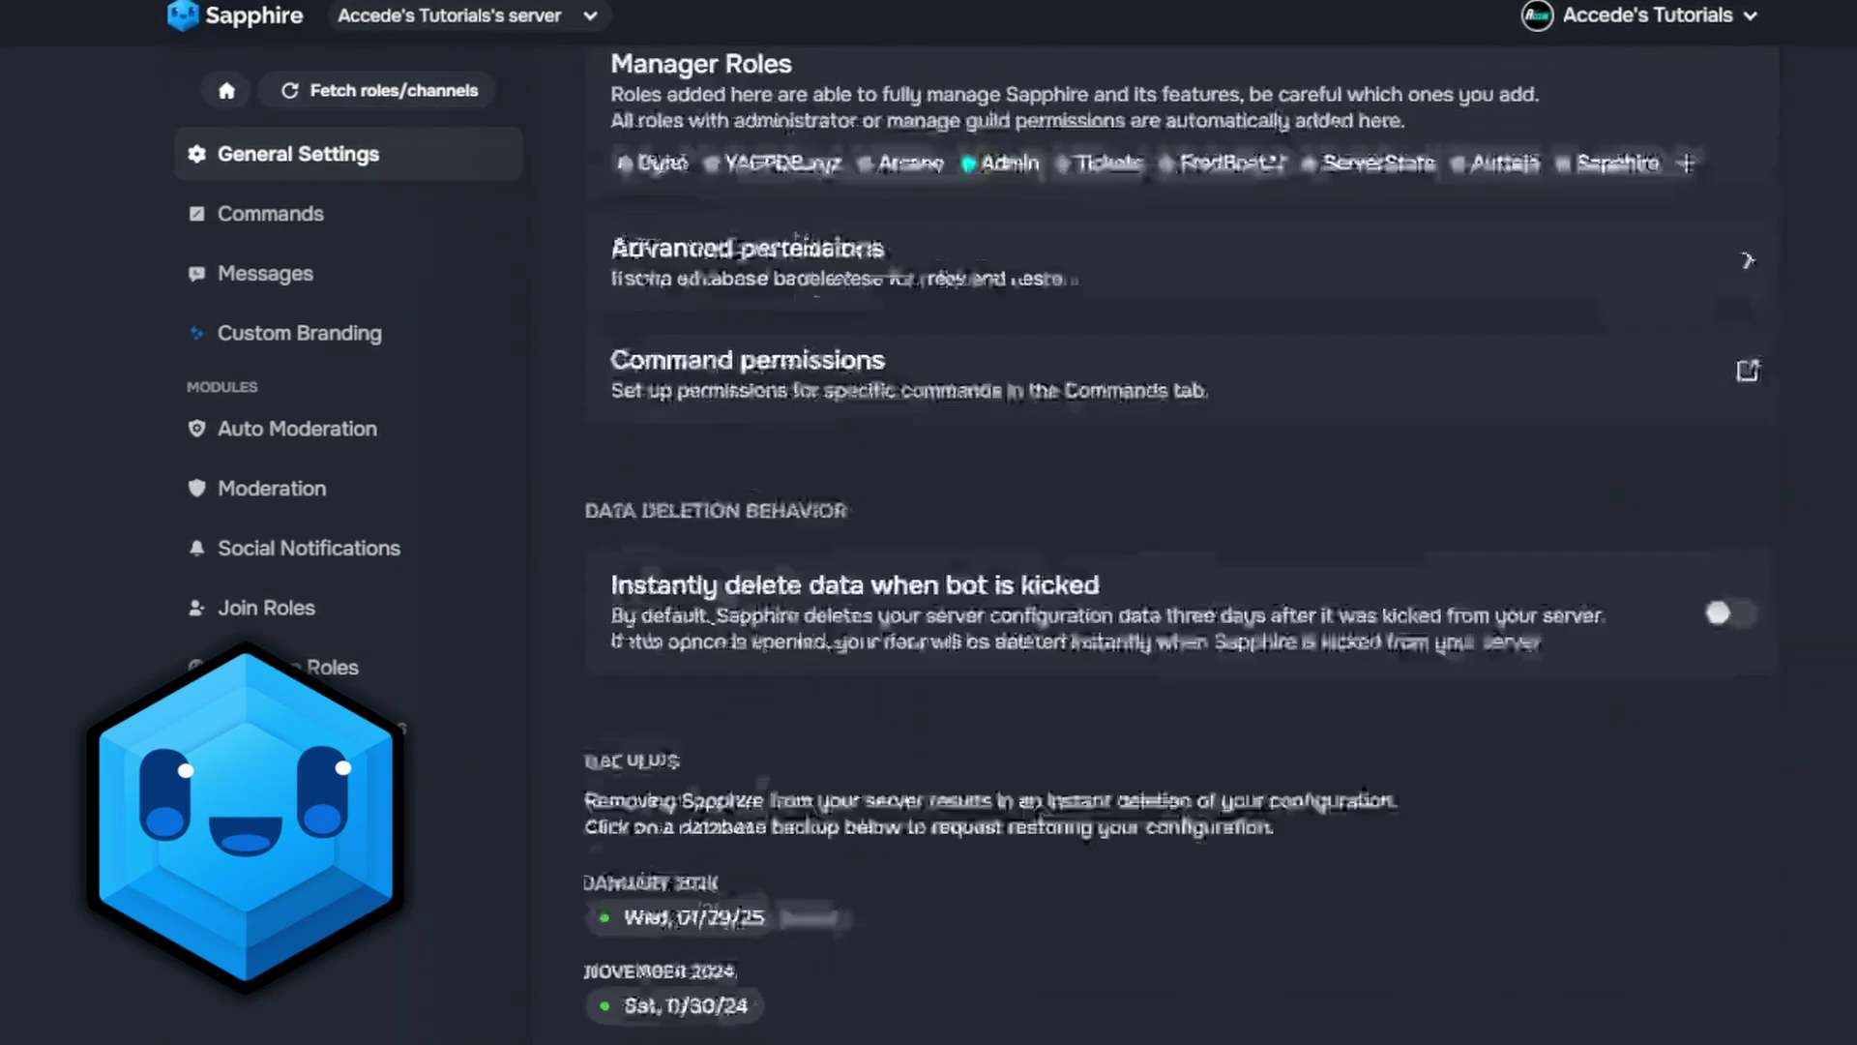
scroll(1180, 542, up, 5)
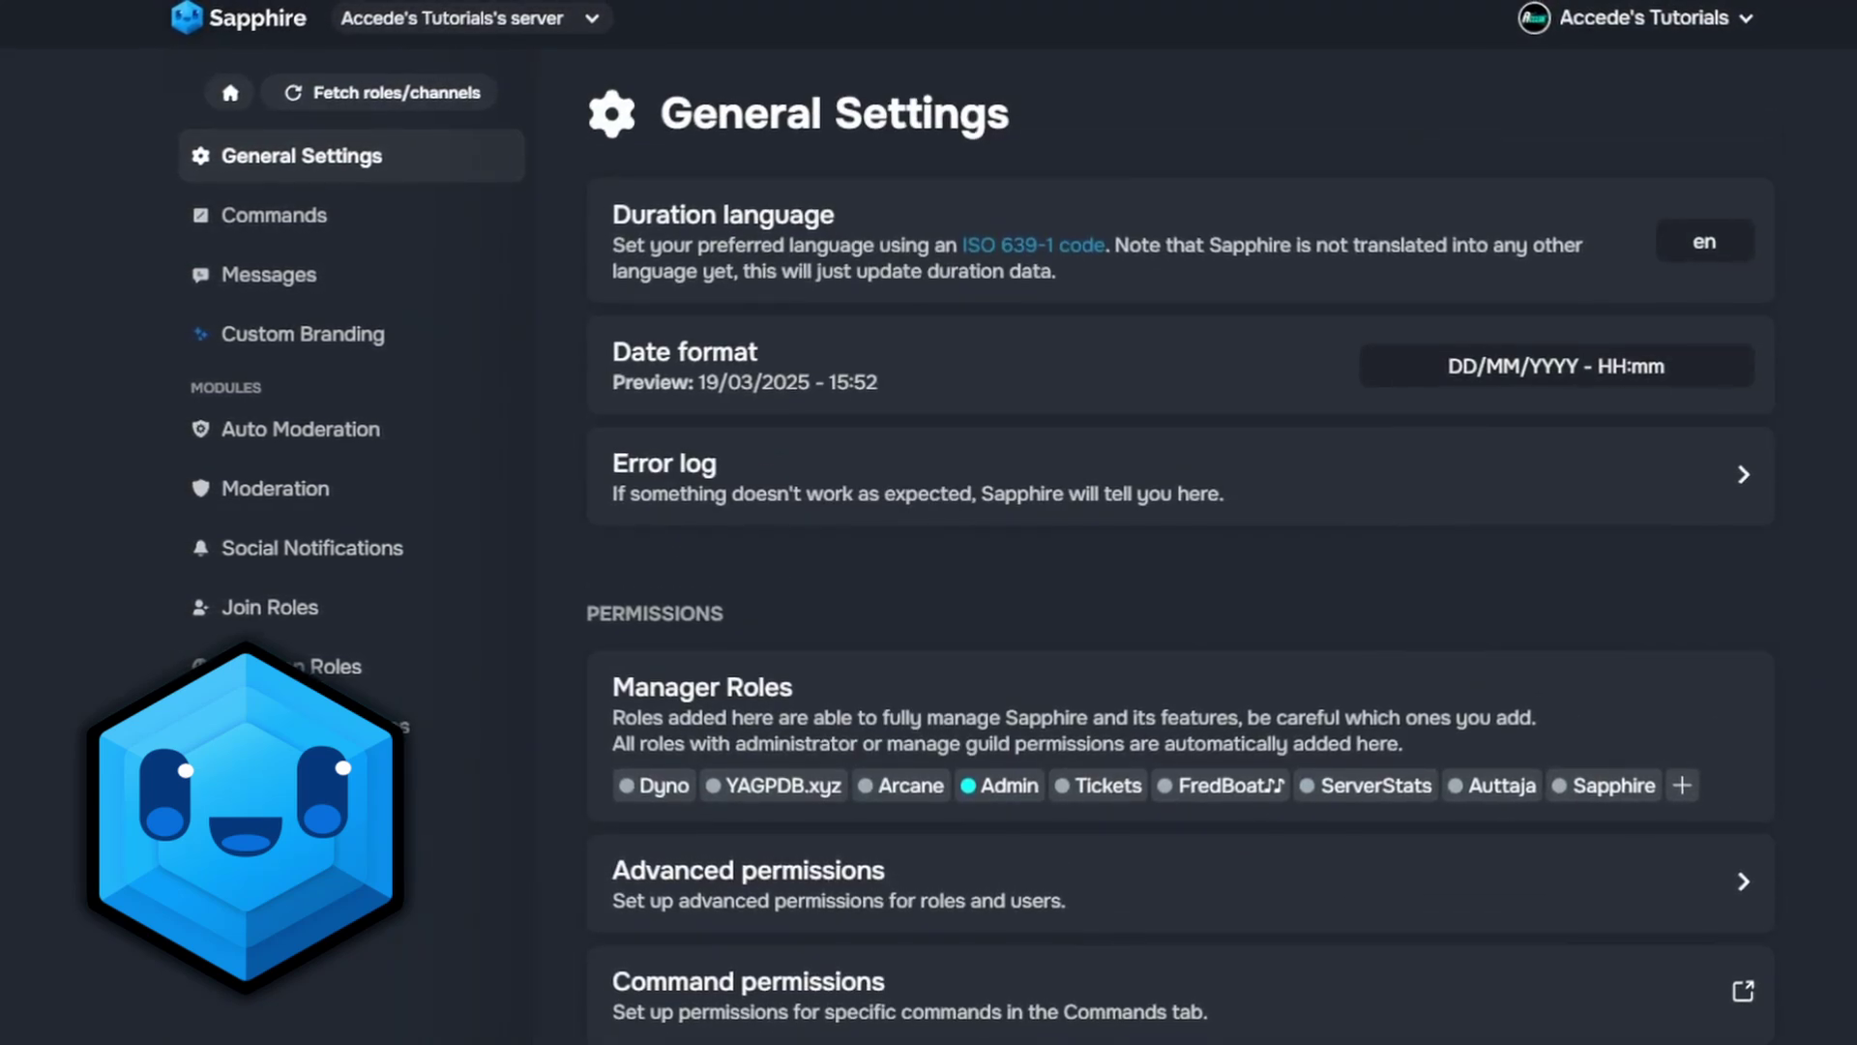
scroll(1180, 541, down, 1)
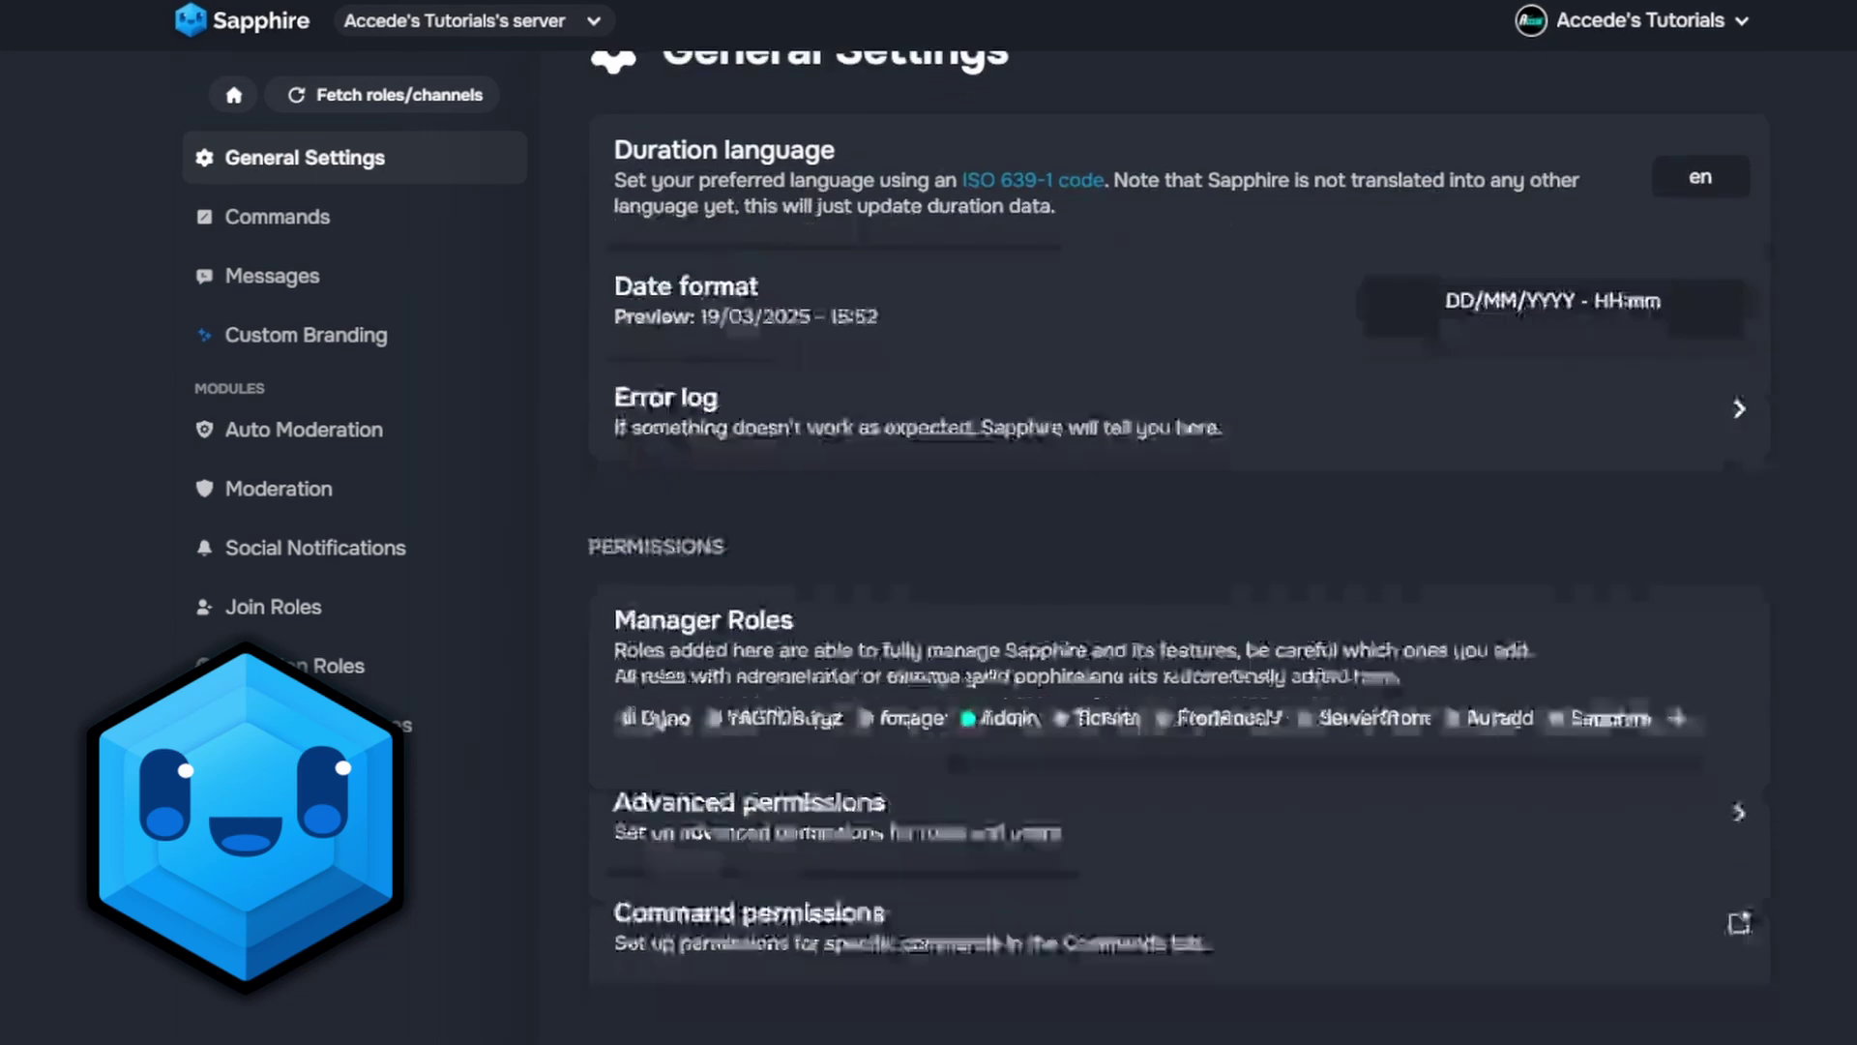
scroll(1122, 370, up, 1)
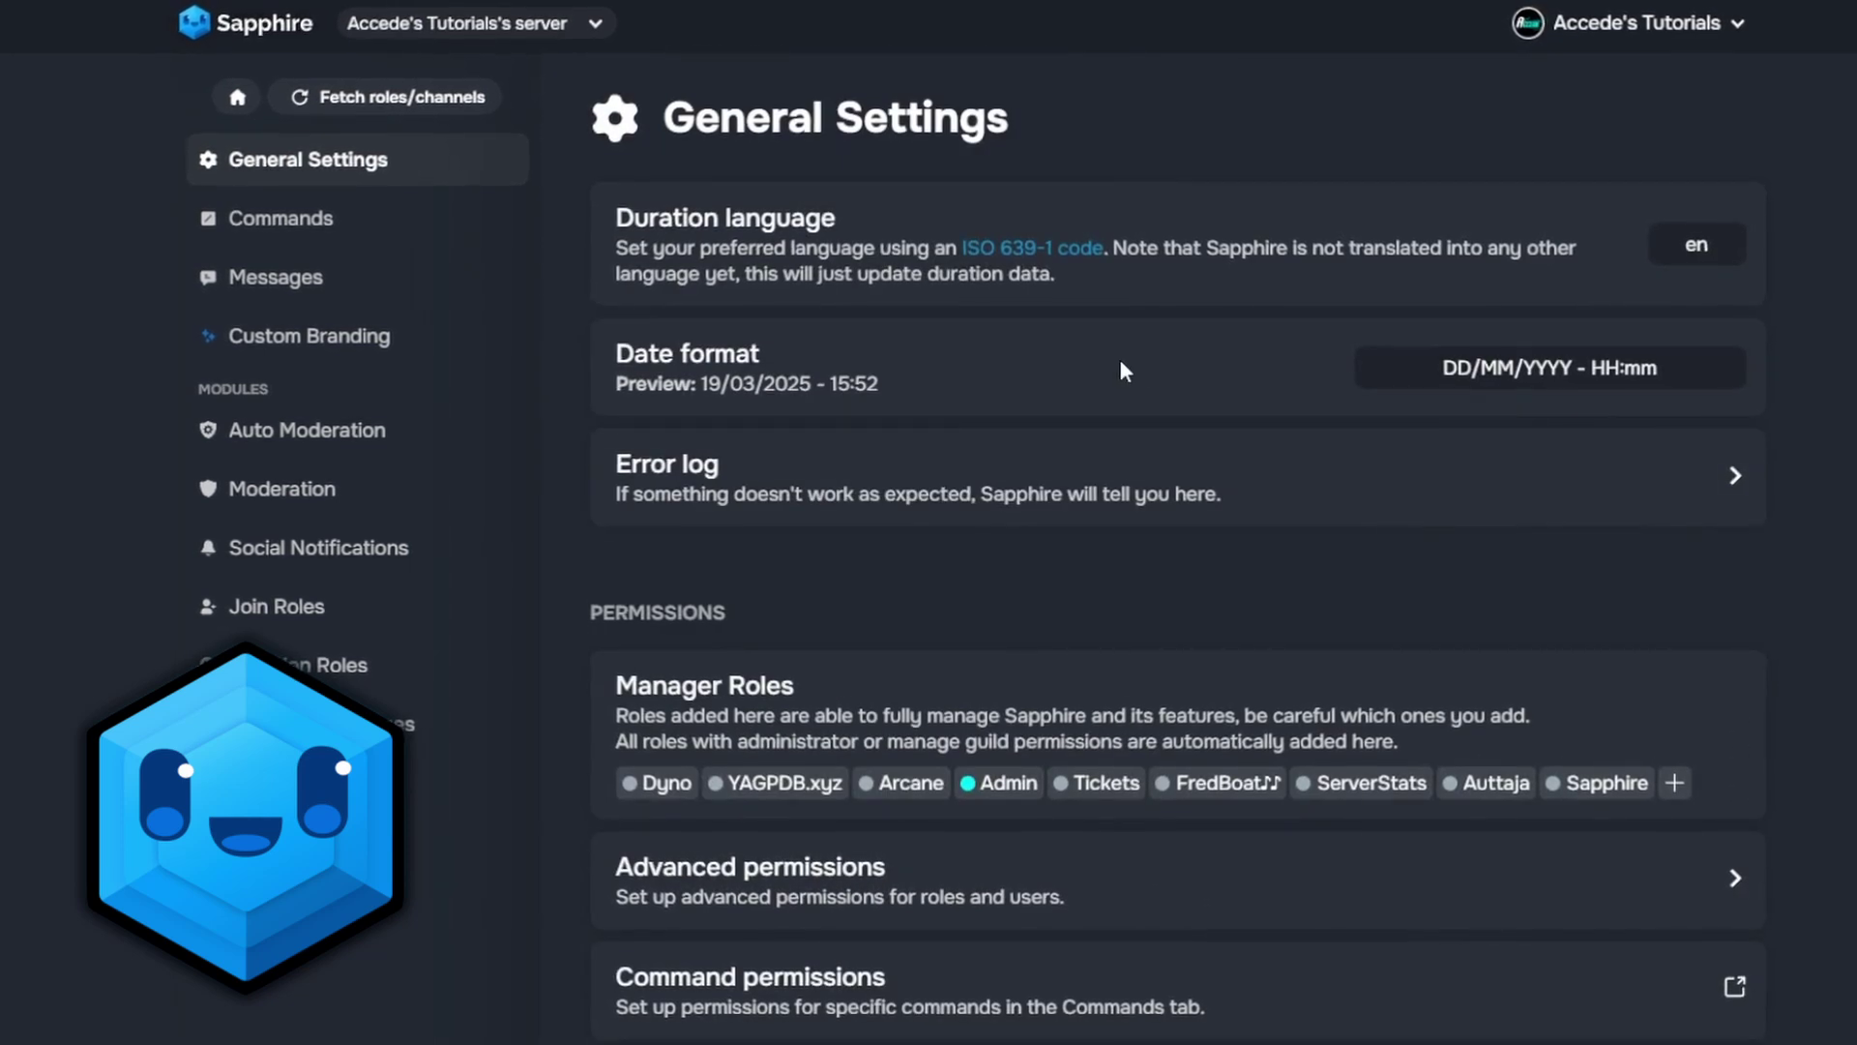
scroll(1122, 370, down, 1)
scroll(1137, 354, up, 1)
Look through Sapphire's Commands, Messages, General Settings and Custom Branding pages
click(382, 222)
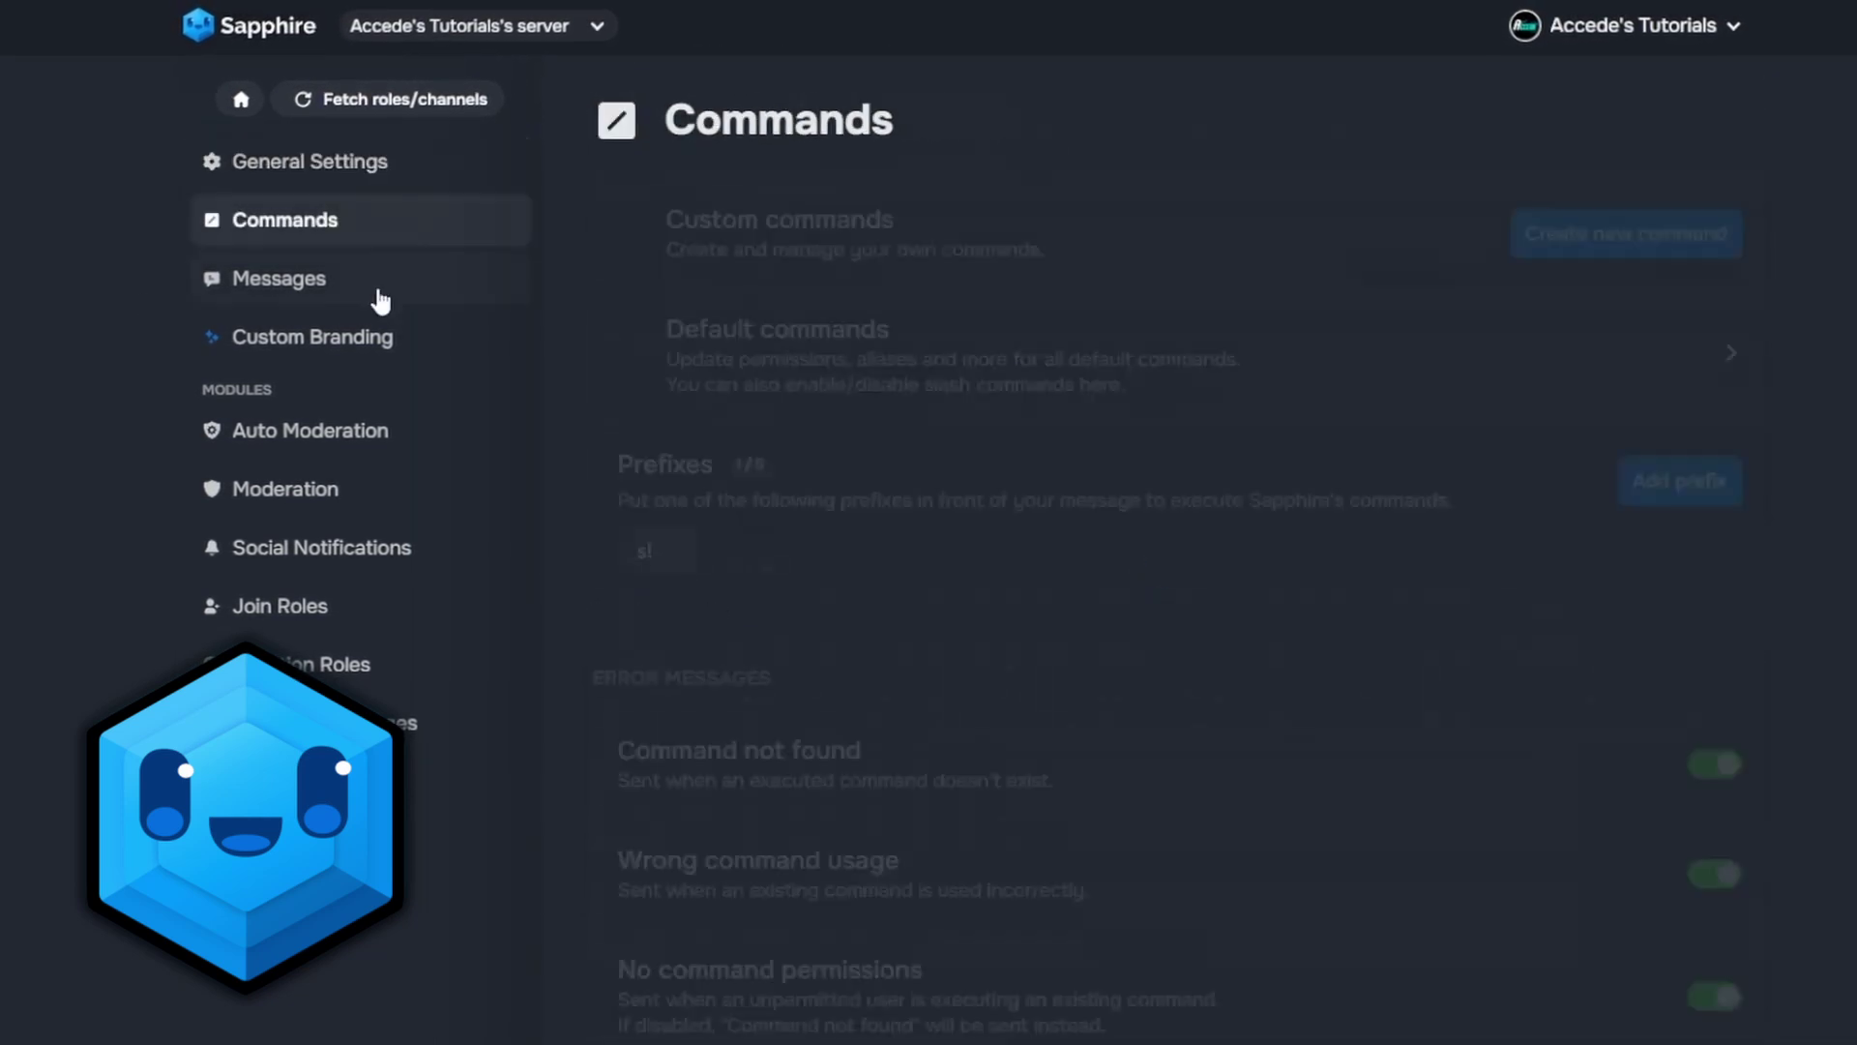
click(380, 290)
click(386, 169)
click(354, 221)
click(411, 166)
scroll(392, 222, down, 1)
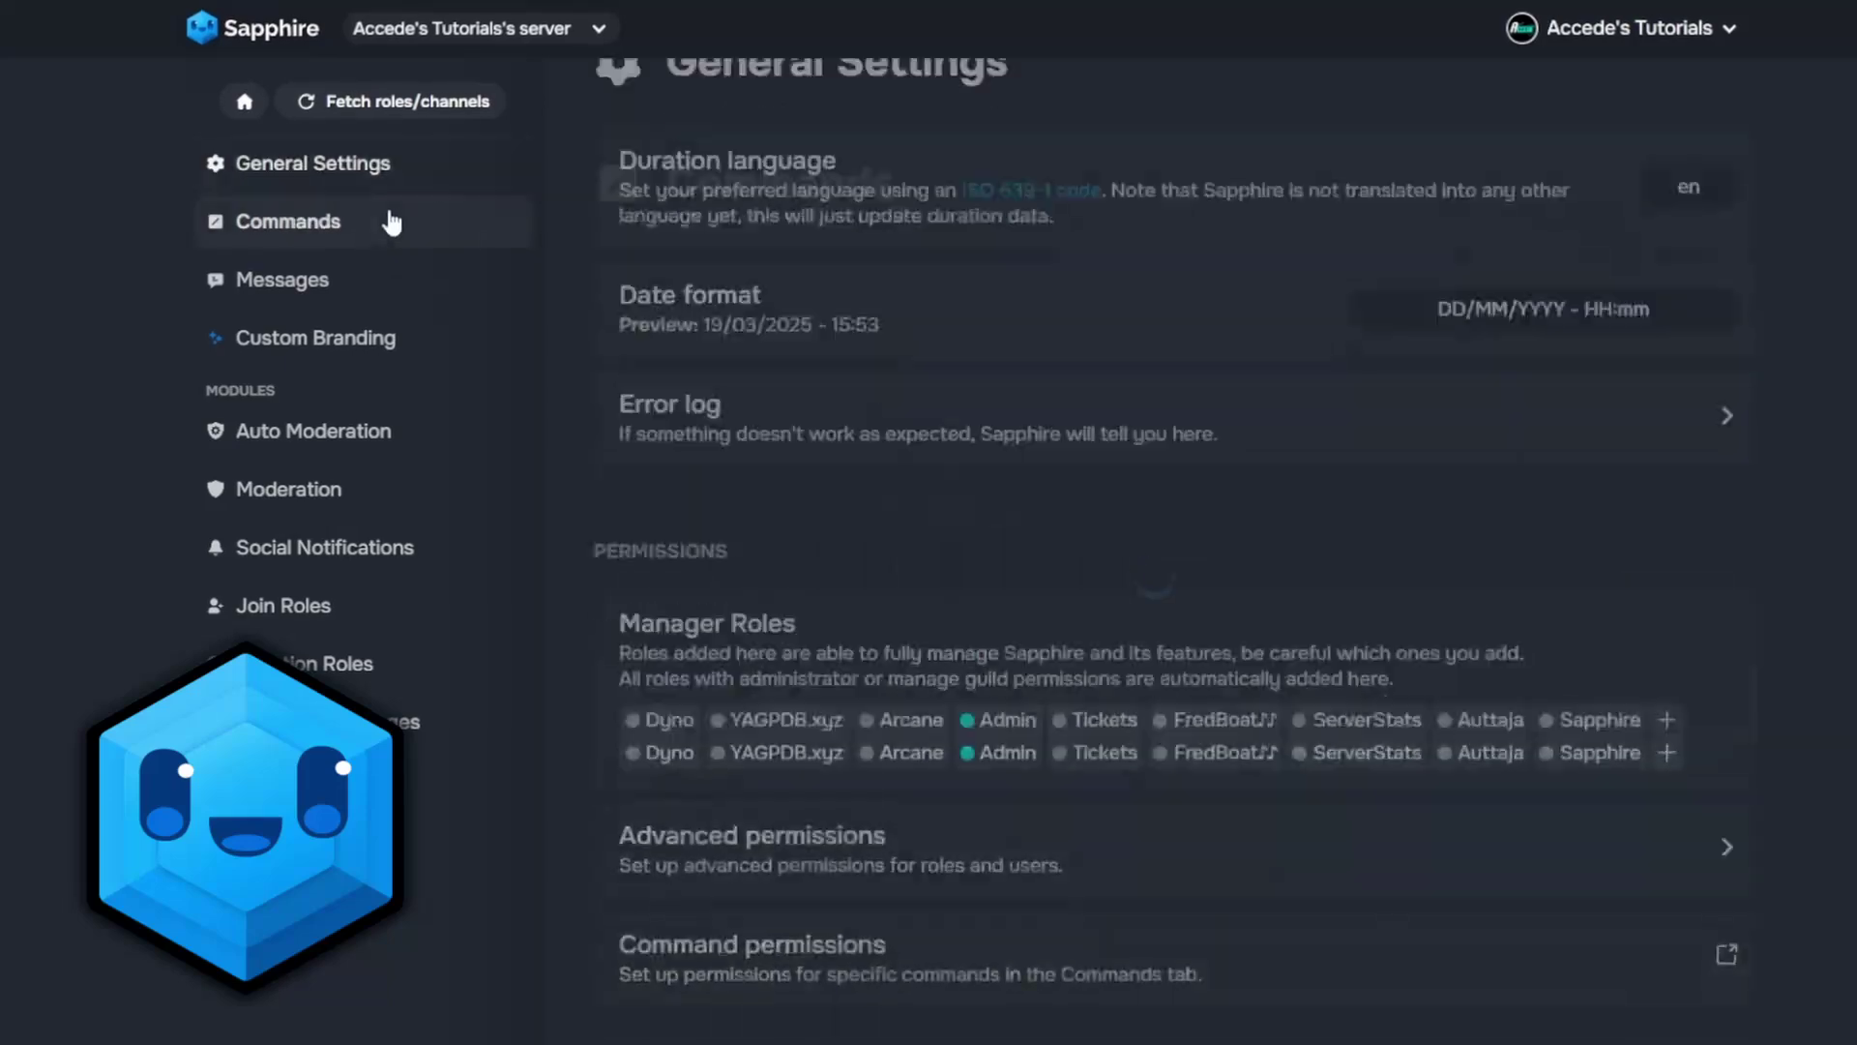
click(394, 228)
click(435, 172)
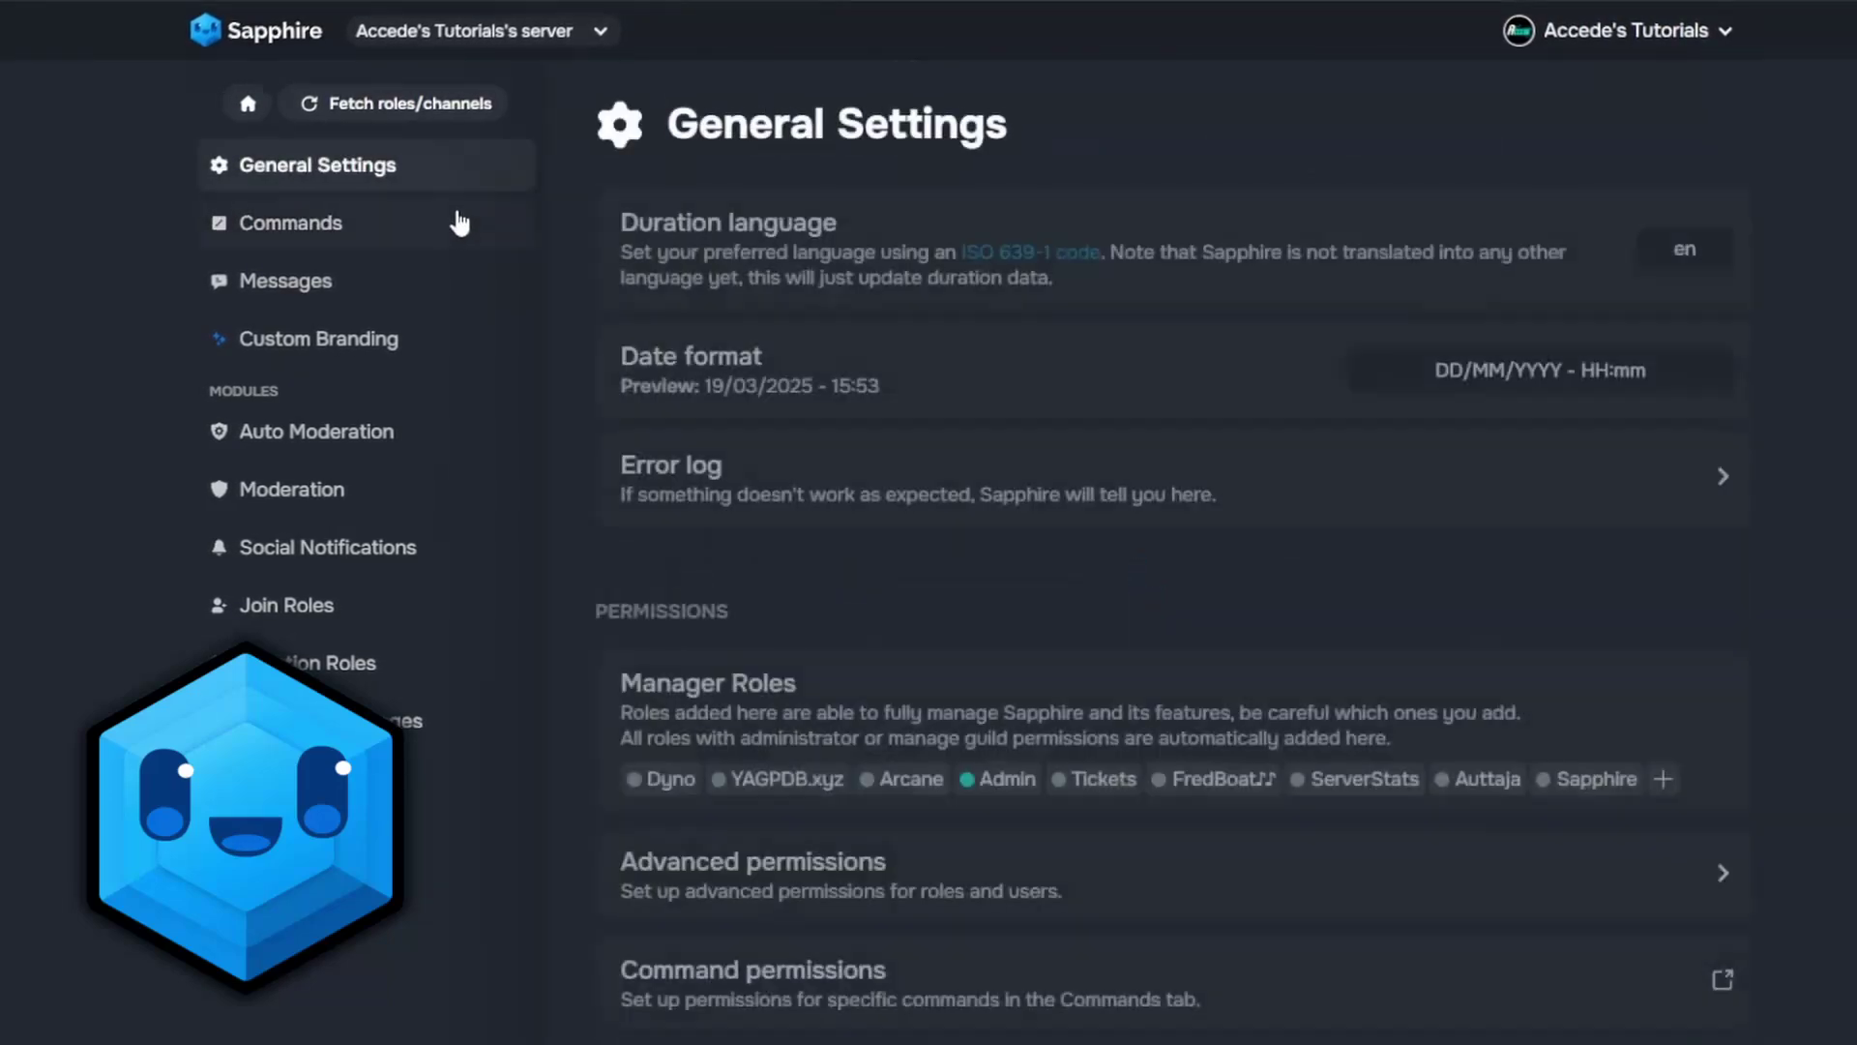
click(460, 224)
scroll(426, 329, down, 1)
click(415, 339)
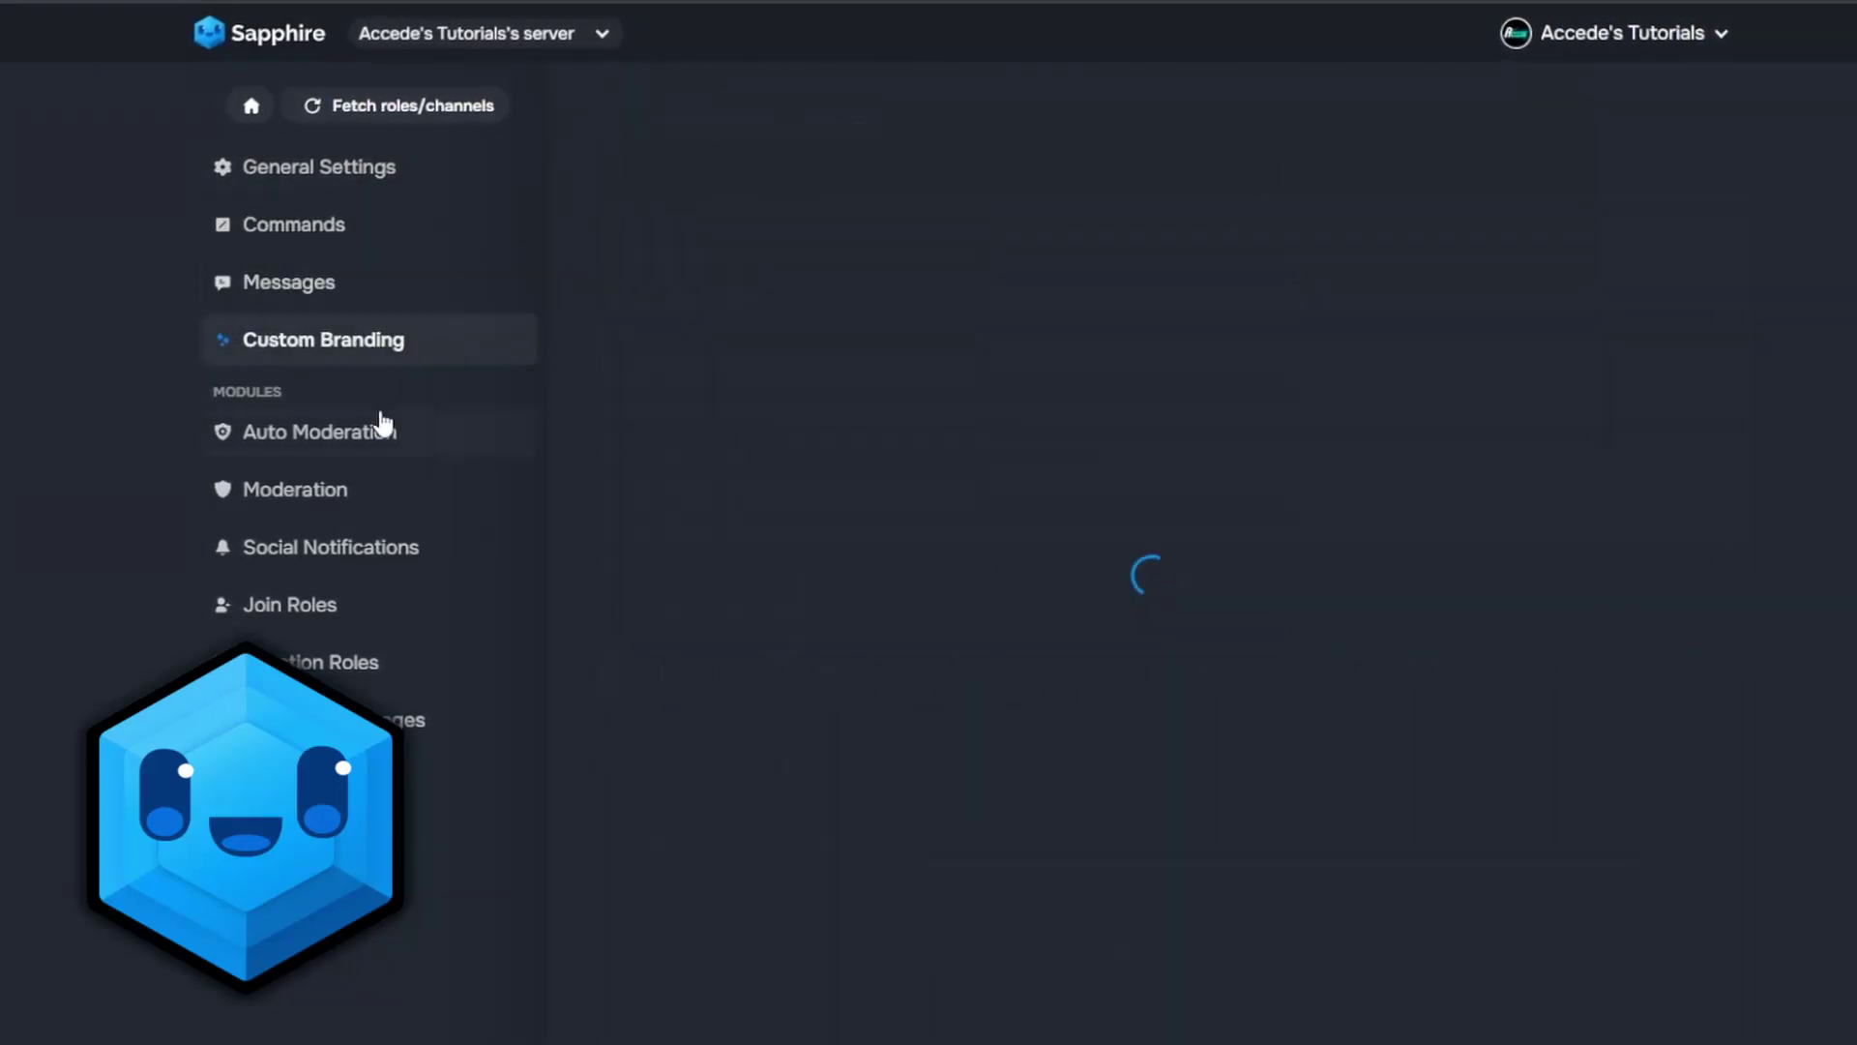
Open the Auto Moderation module's advanced auto moderation and review its message, word, link, invite and poll rules
click(384, 425)
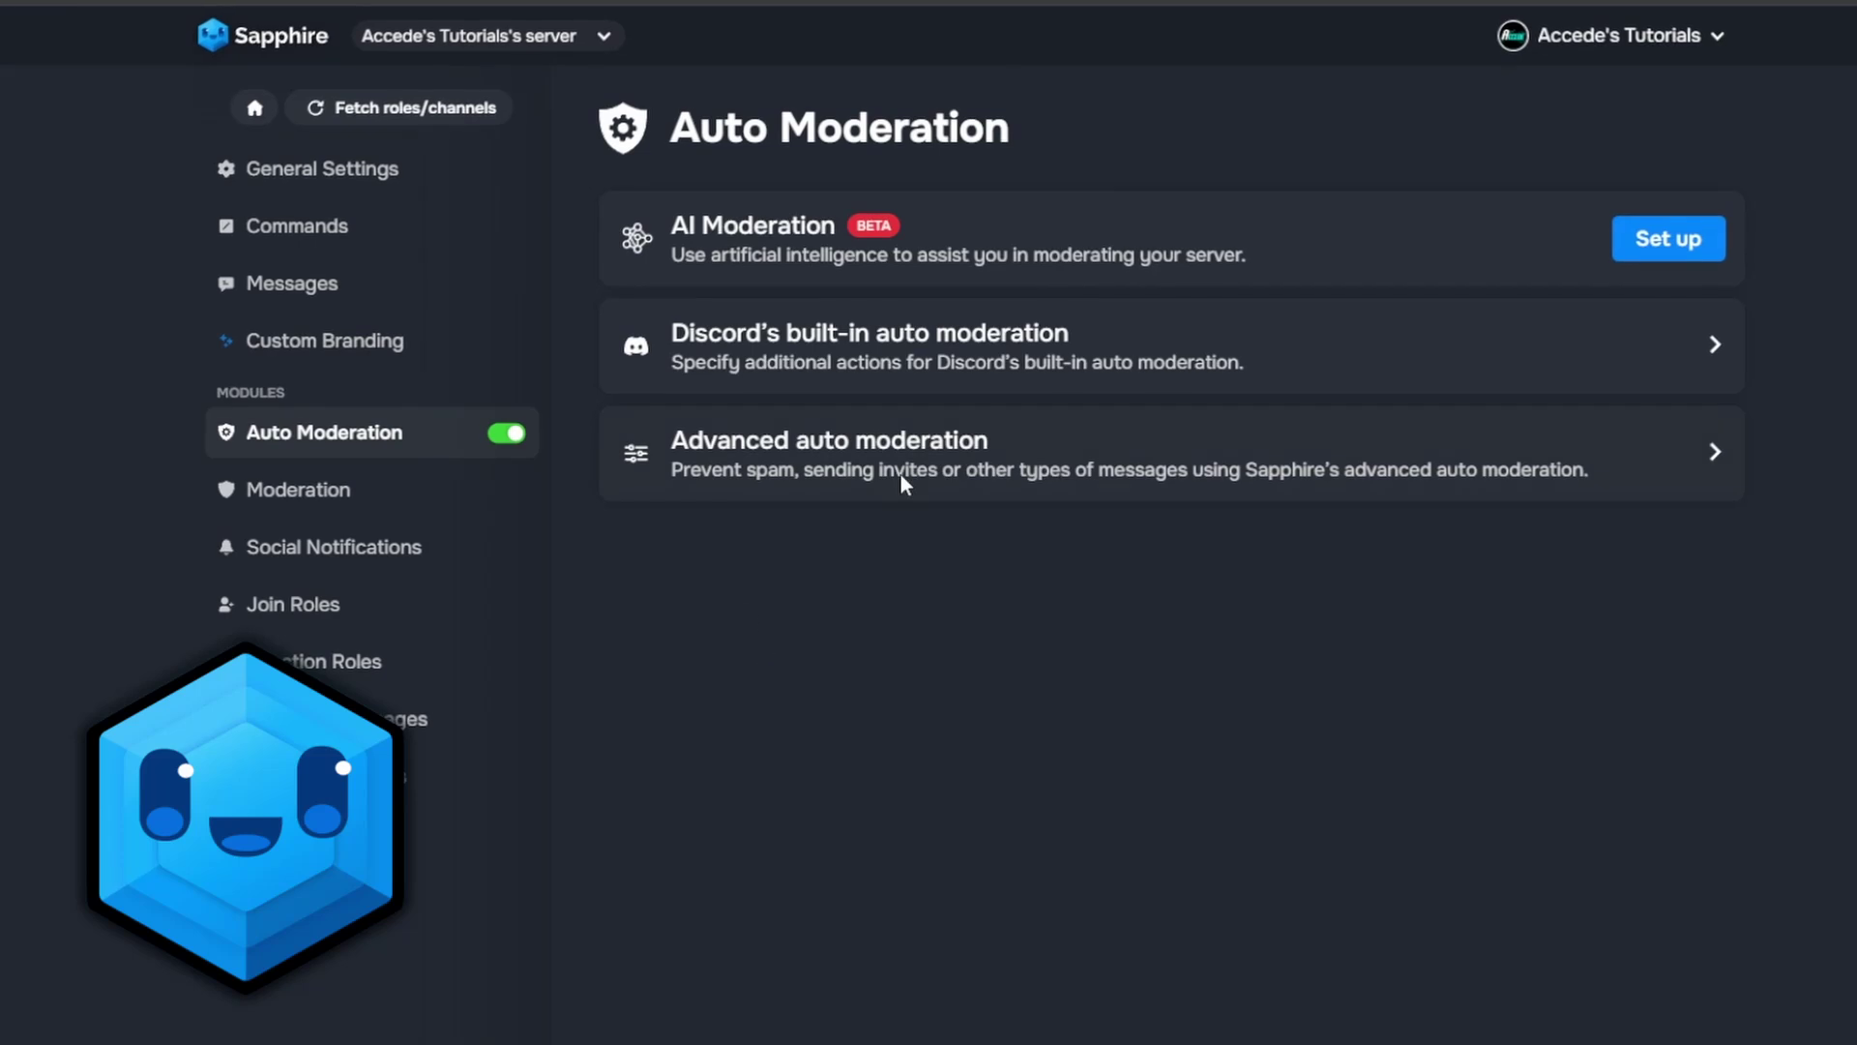
click(902, 480)
scroll(1701, 551, down, 8)
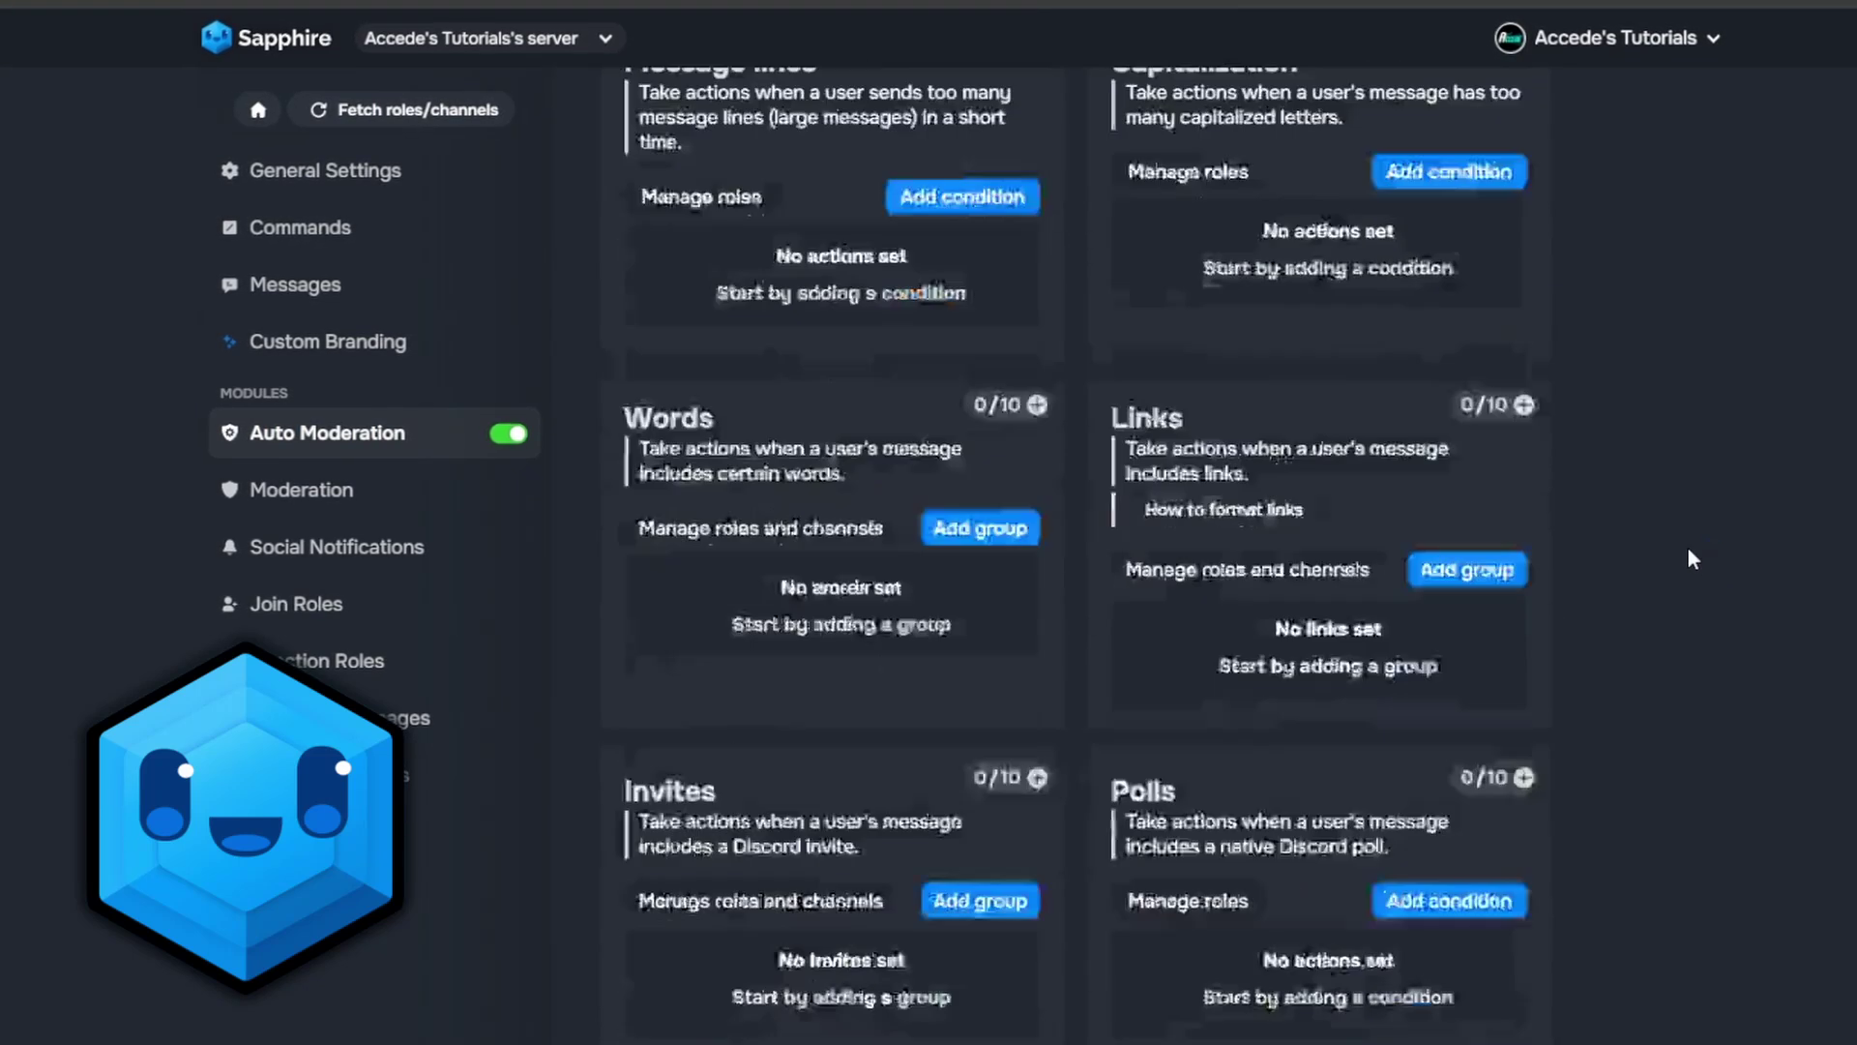
scroll(1693, 560, down, 5)
scroll(1675, 543, up, 15)
Open the punish settings of the Moderation module
click(368, 492)
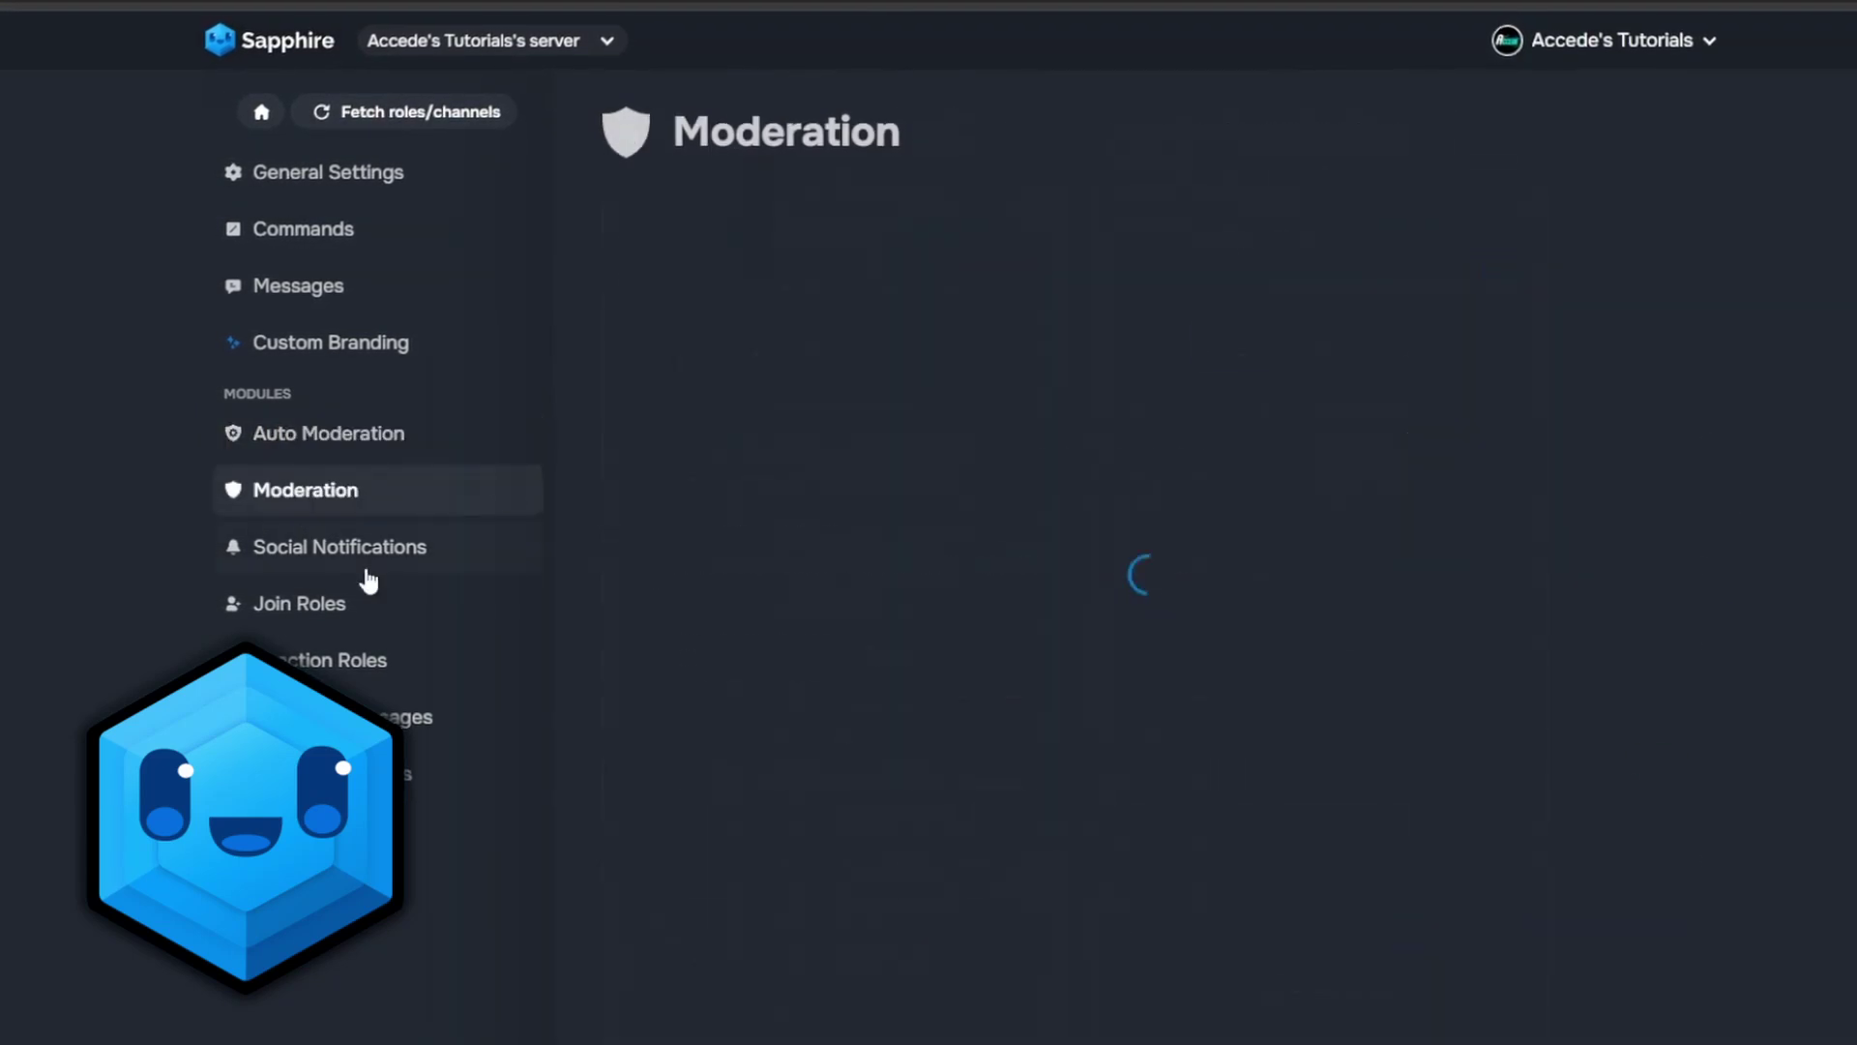
click(1430, 616)
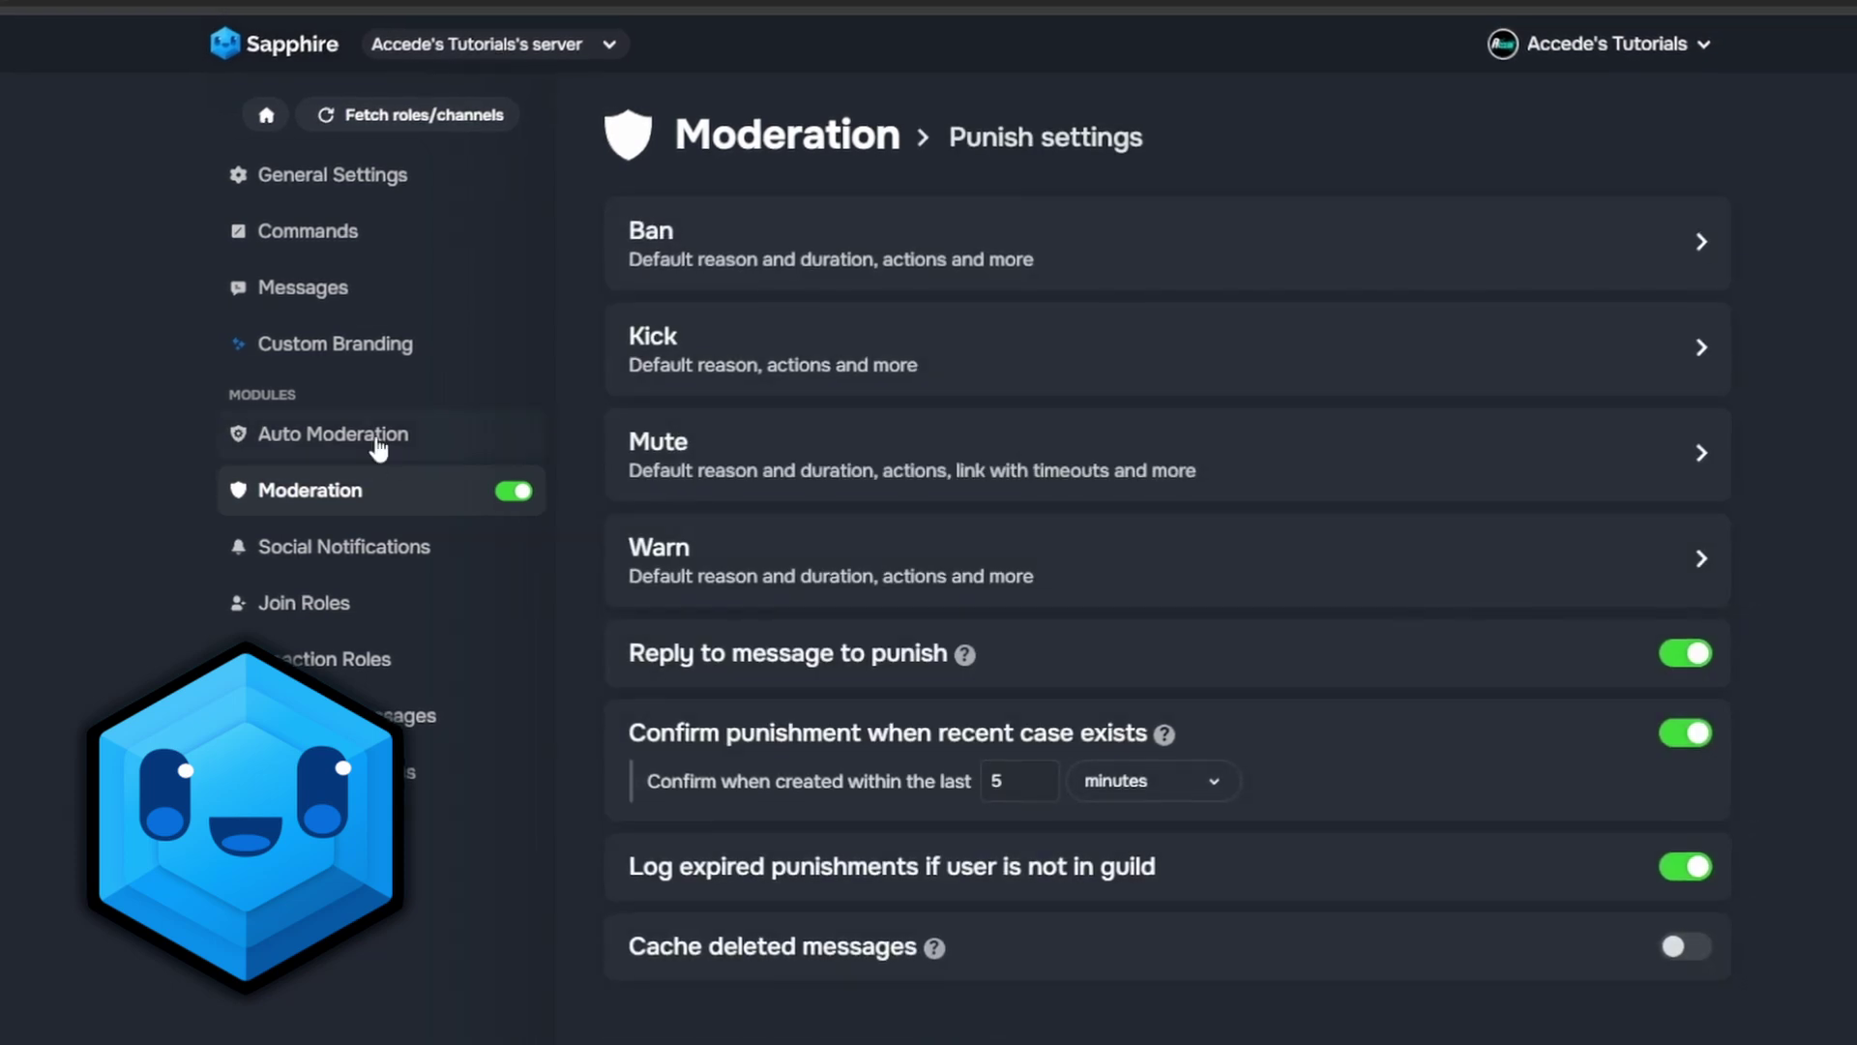
Return to the Moderation module's overview and look over its available sections
click(378, 441)
click(340, 492)
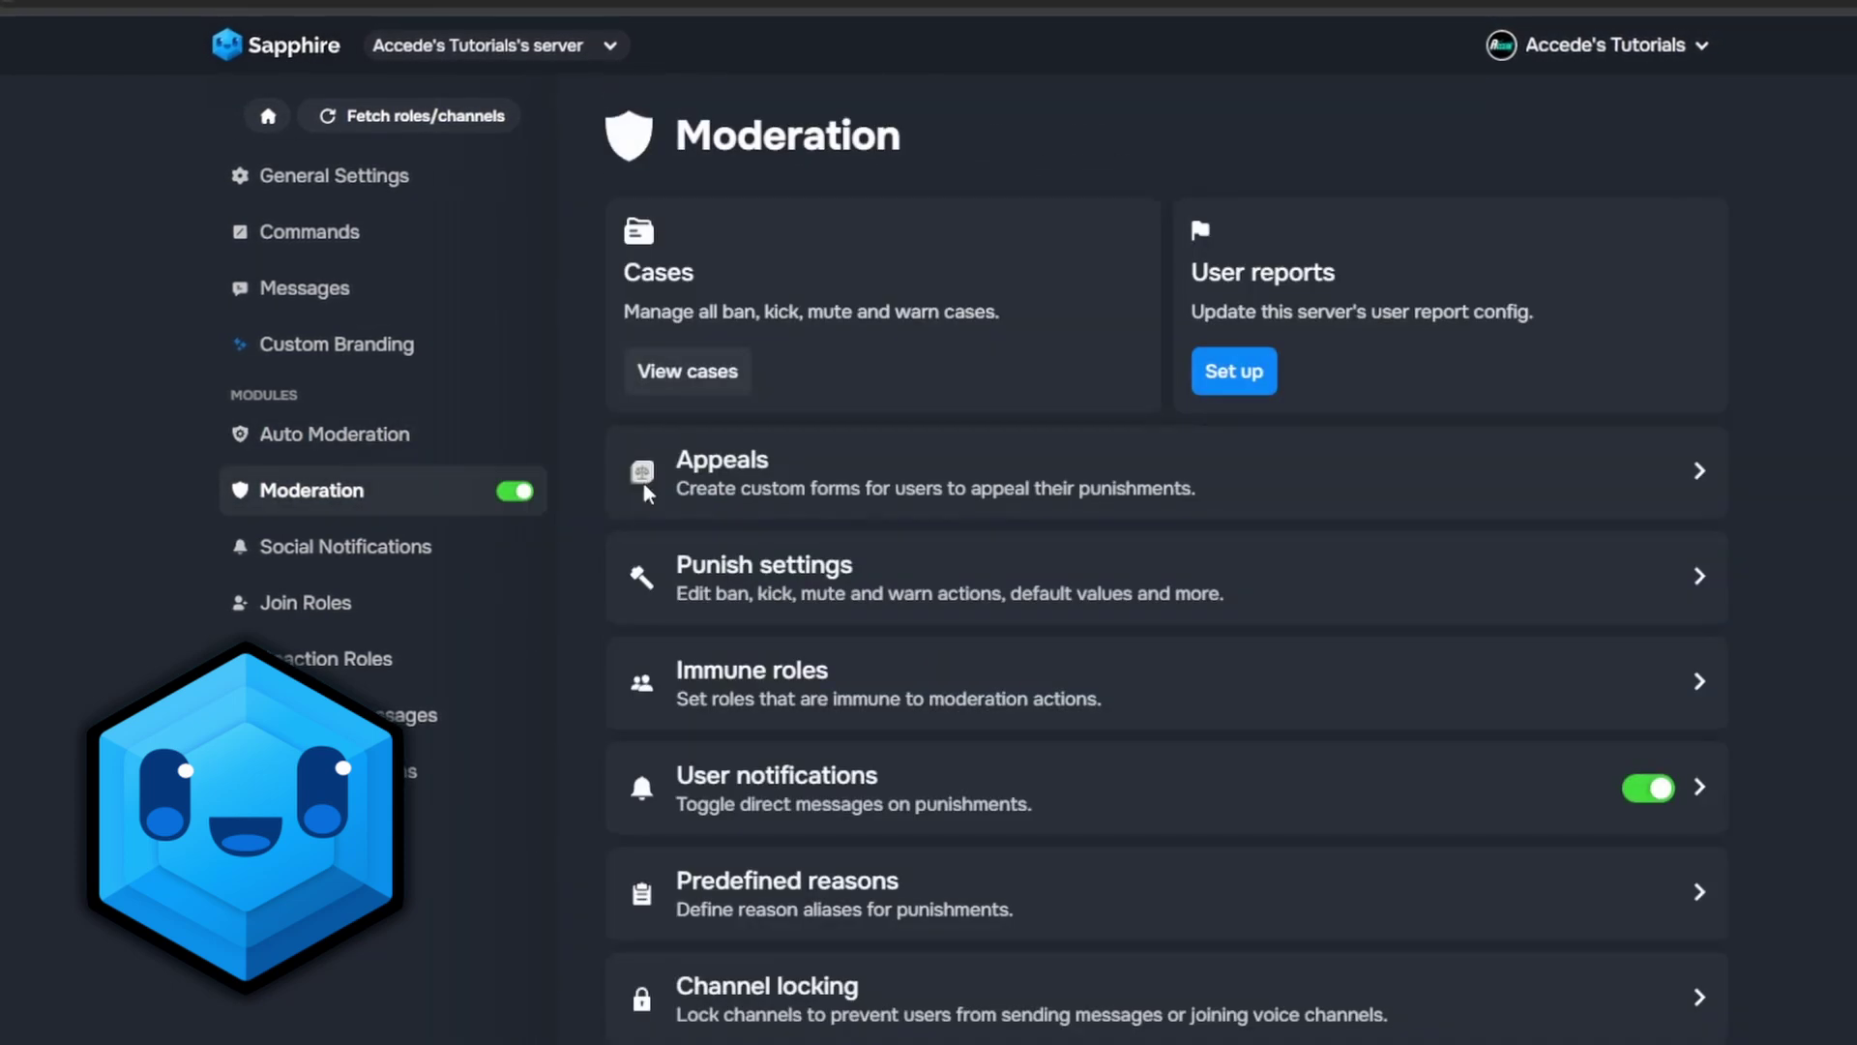
scroll(1429, 553, down, 1)
scroll(1429, 554, up, 3)
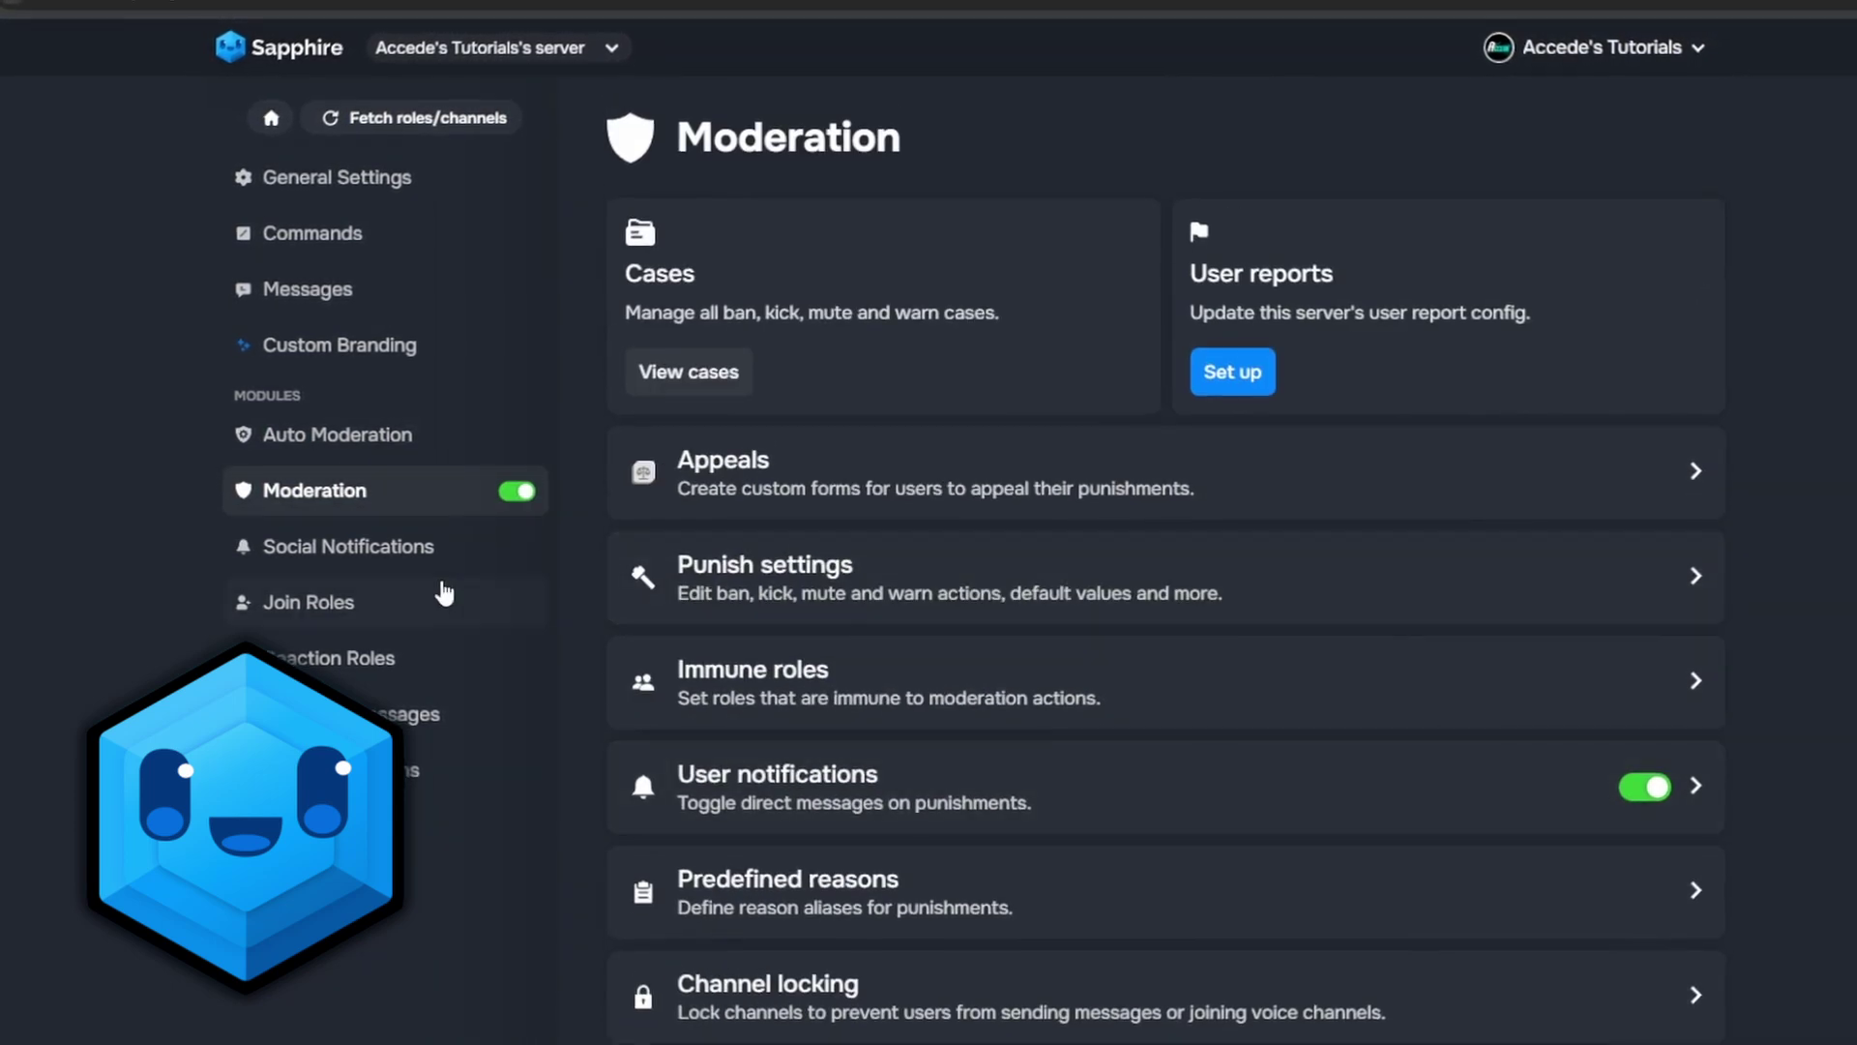
Browse the Join Roles, Social Notifications, Reaction Roles, Welcome Messages, Role Connections and Logging modules
click(367, 602)
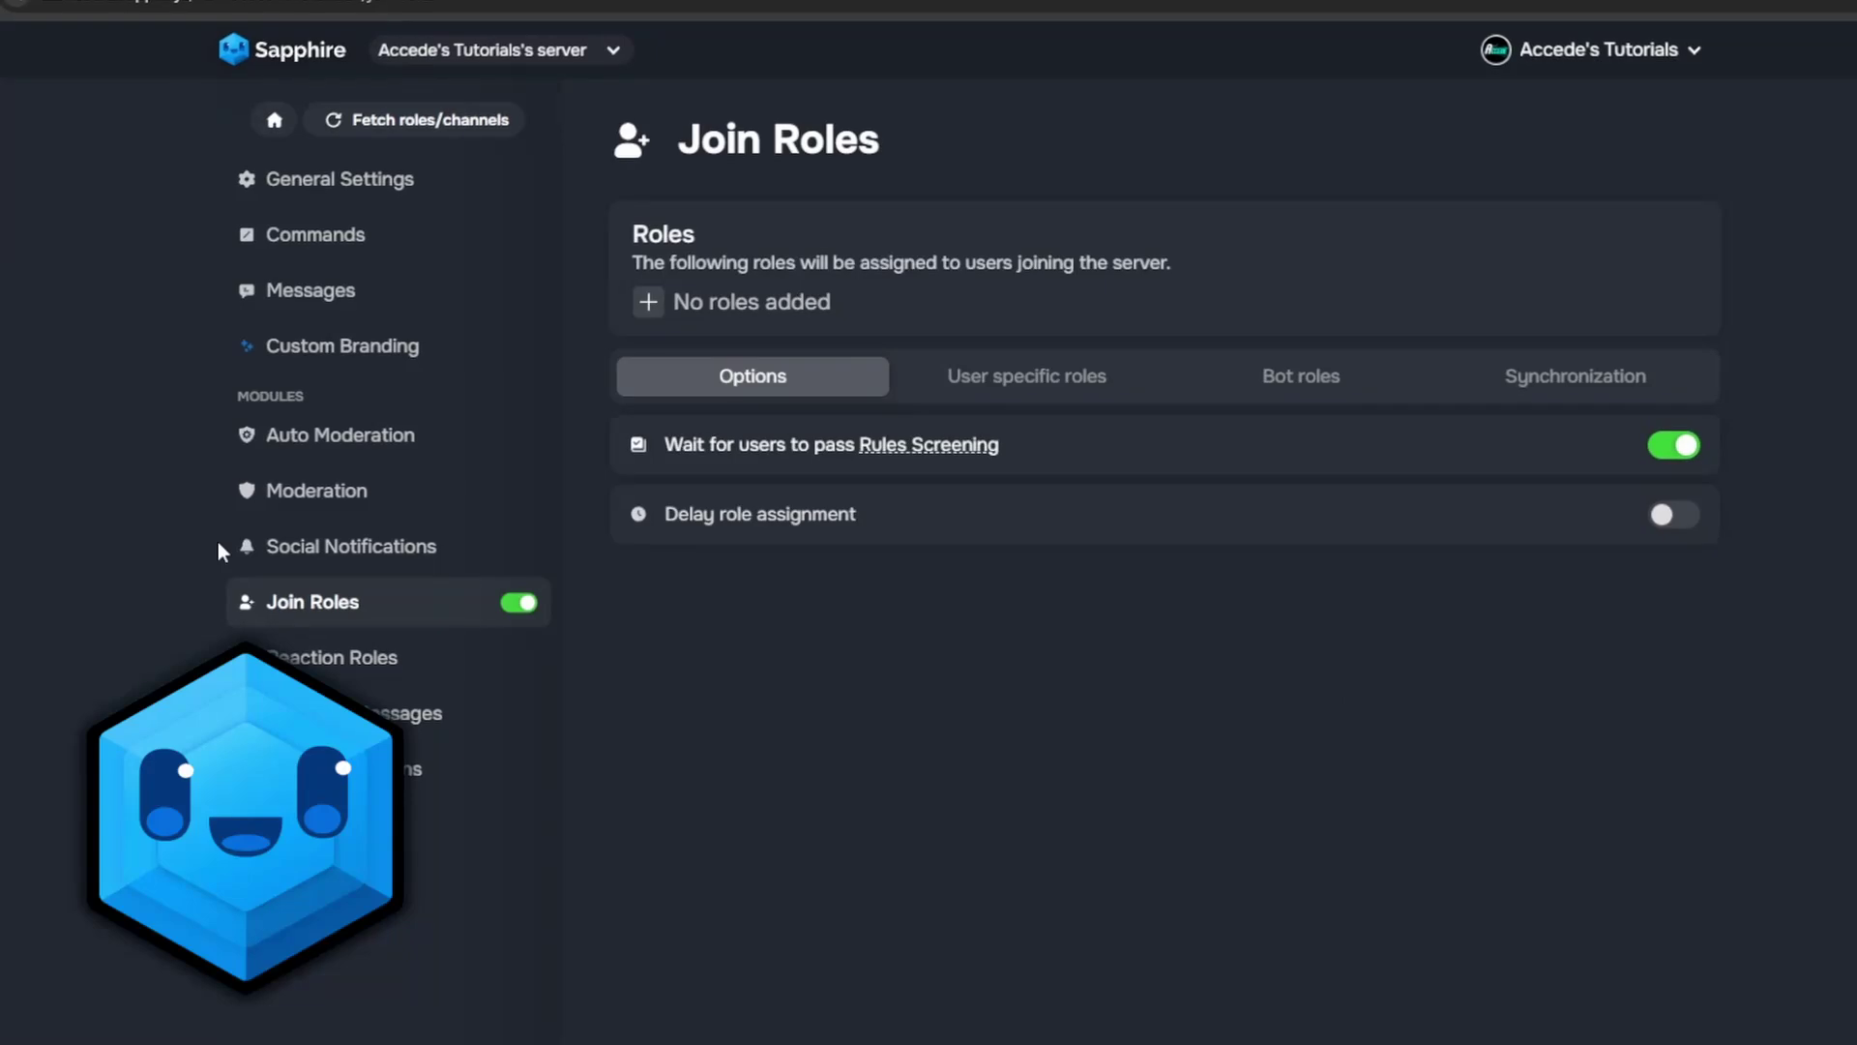
click(329, 545)
click(357, 493)
click(357, 602)
click(352, 658)
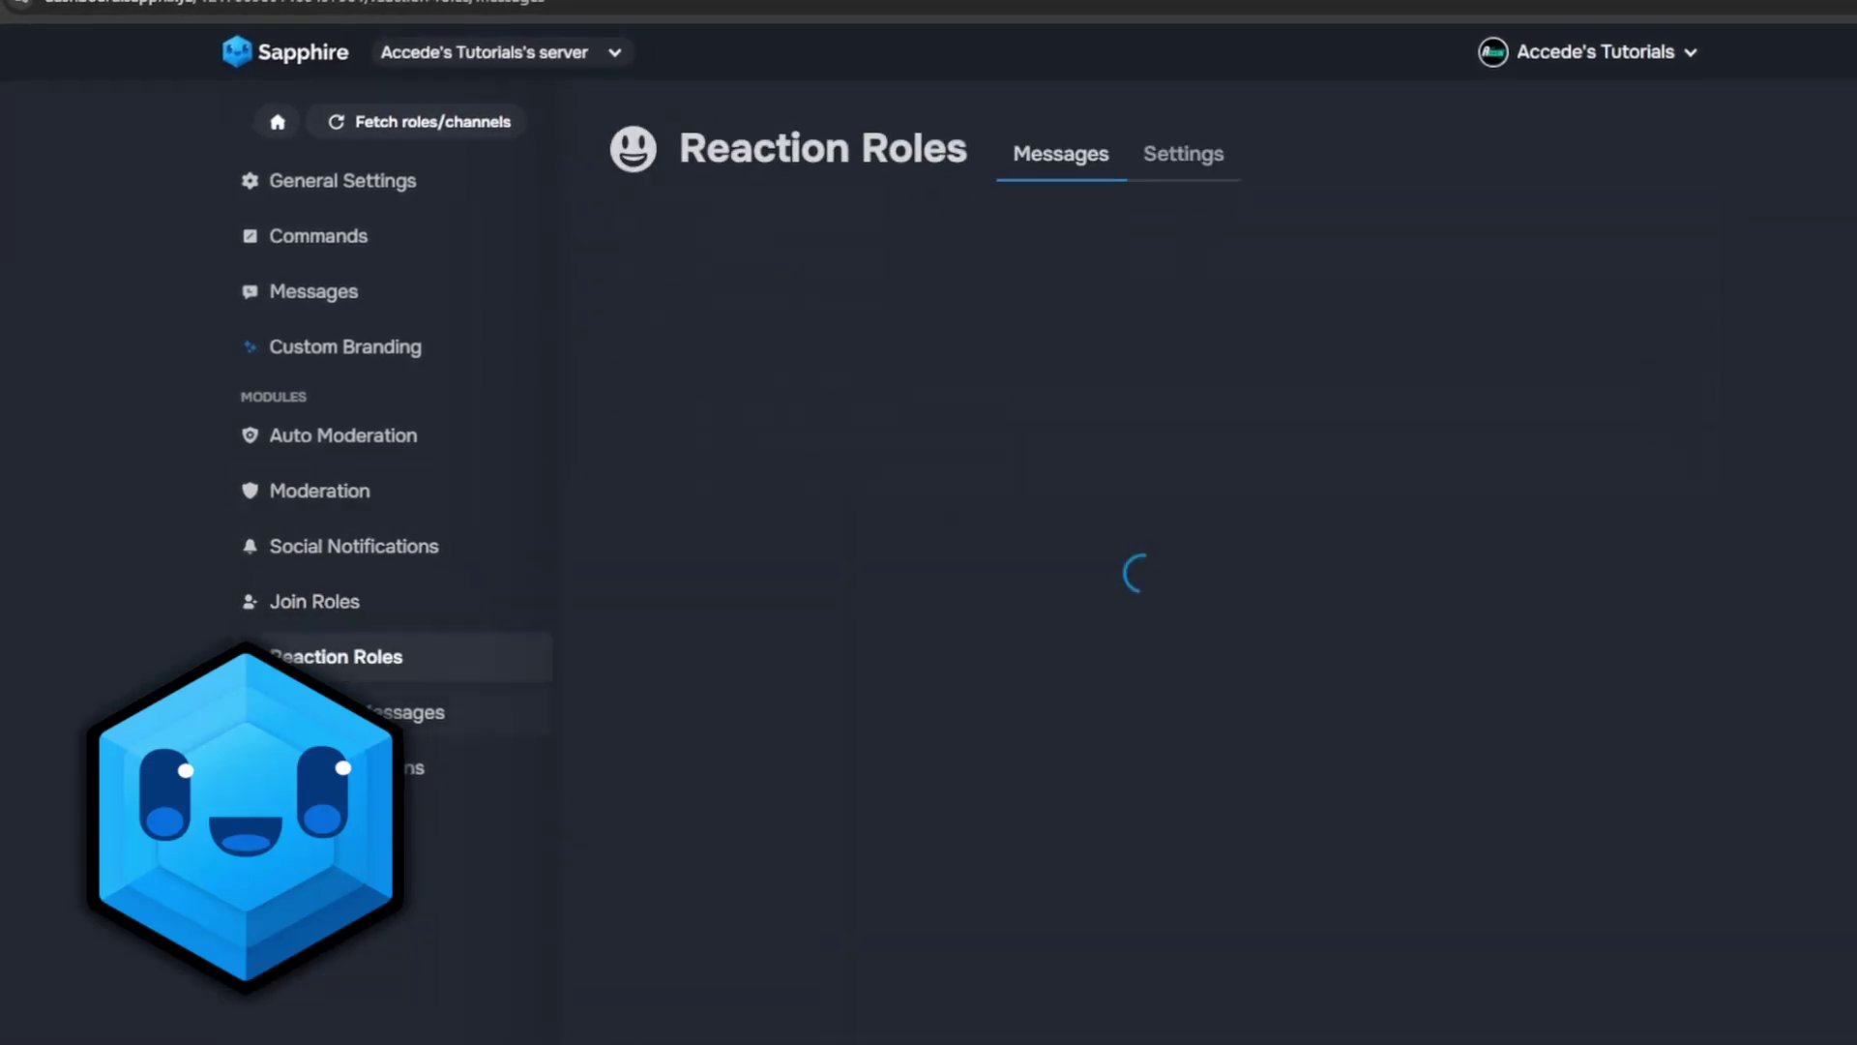
click(353, 713)
click(358, 767)
click(358, 822)
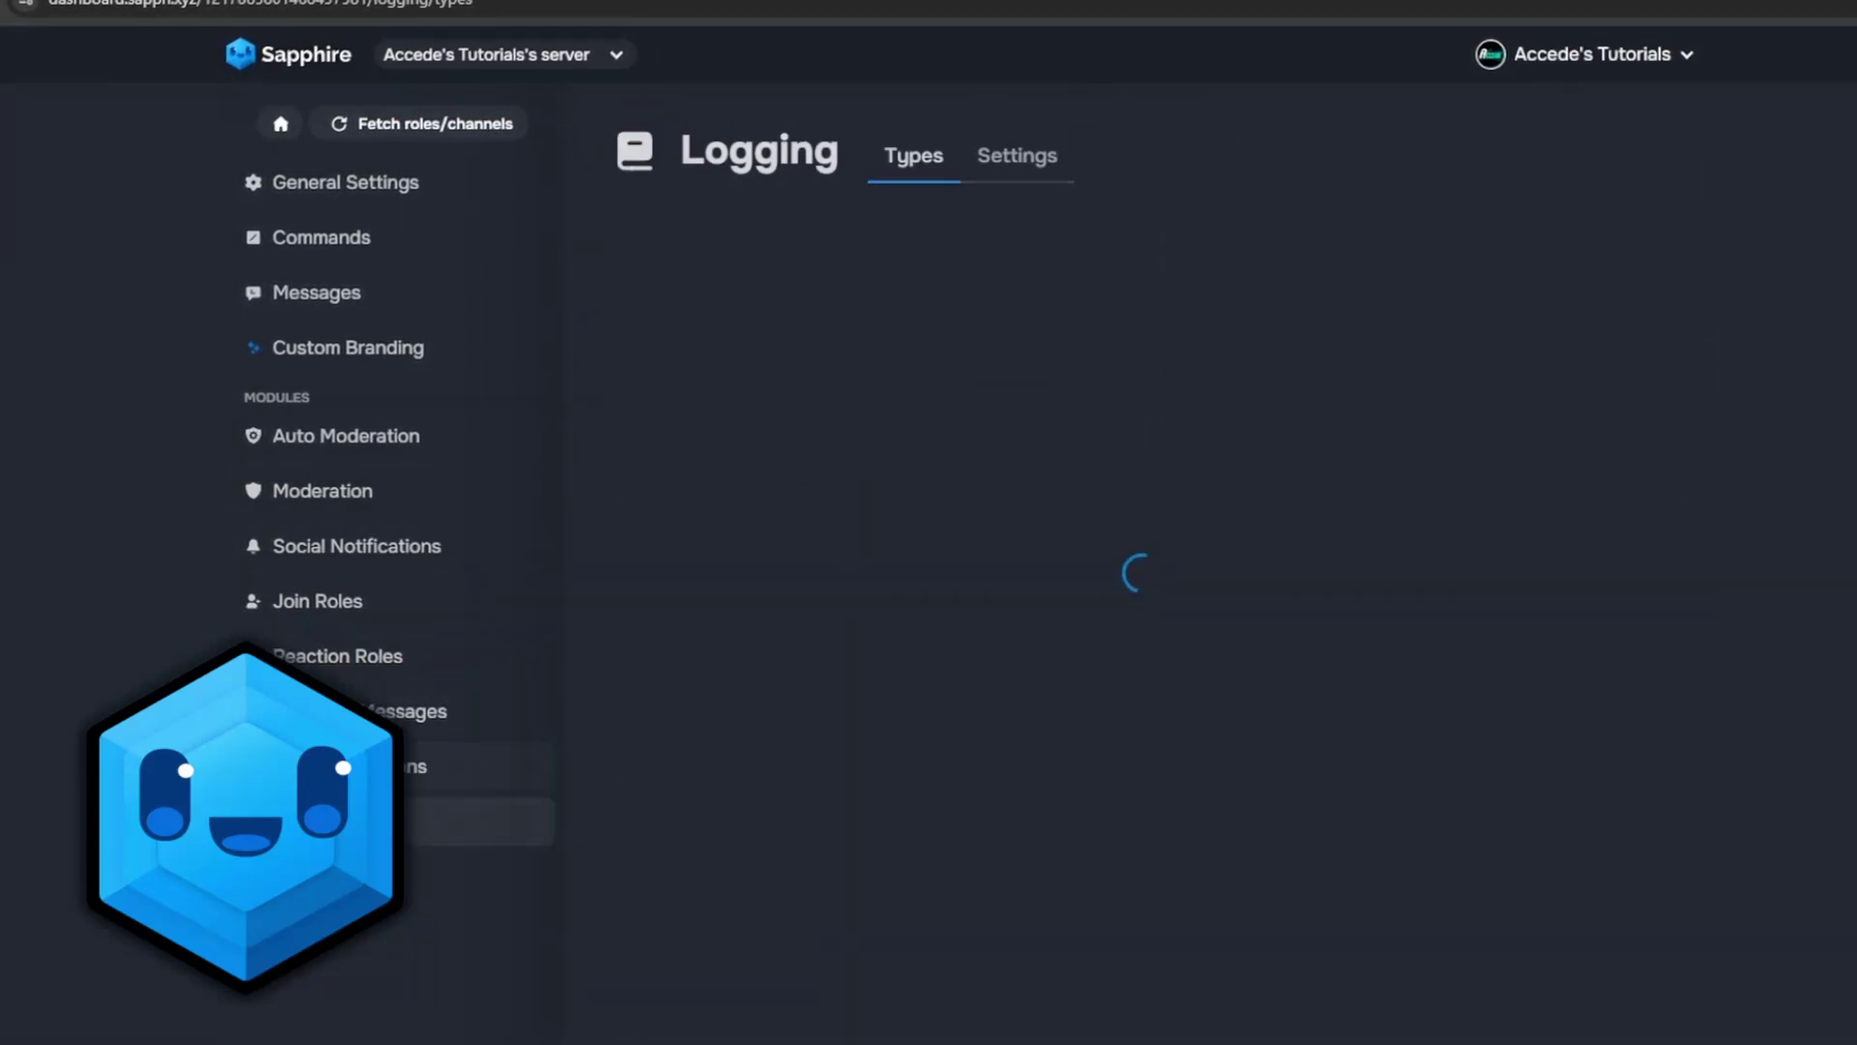
Revisit the Join Roles, Reaction Roles, Welcome Messages and Social Notifications modules, ending on the Moderation overview
click(376, 600)
click(372, 656)
click(382, 711)
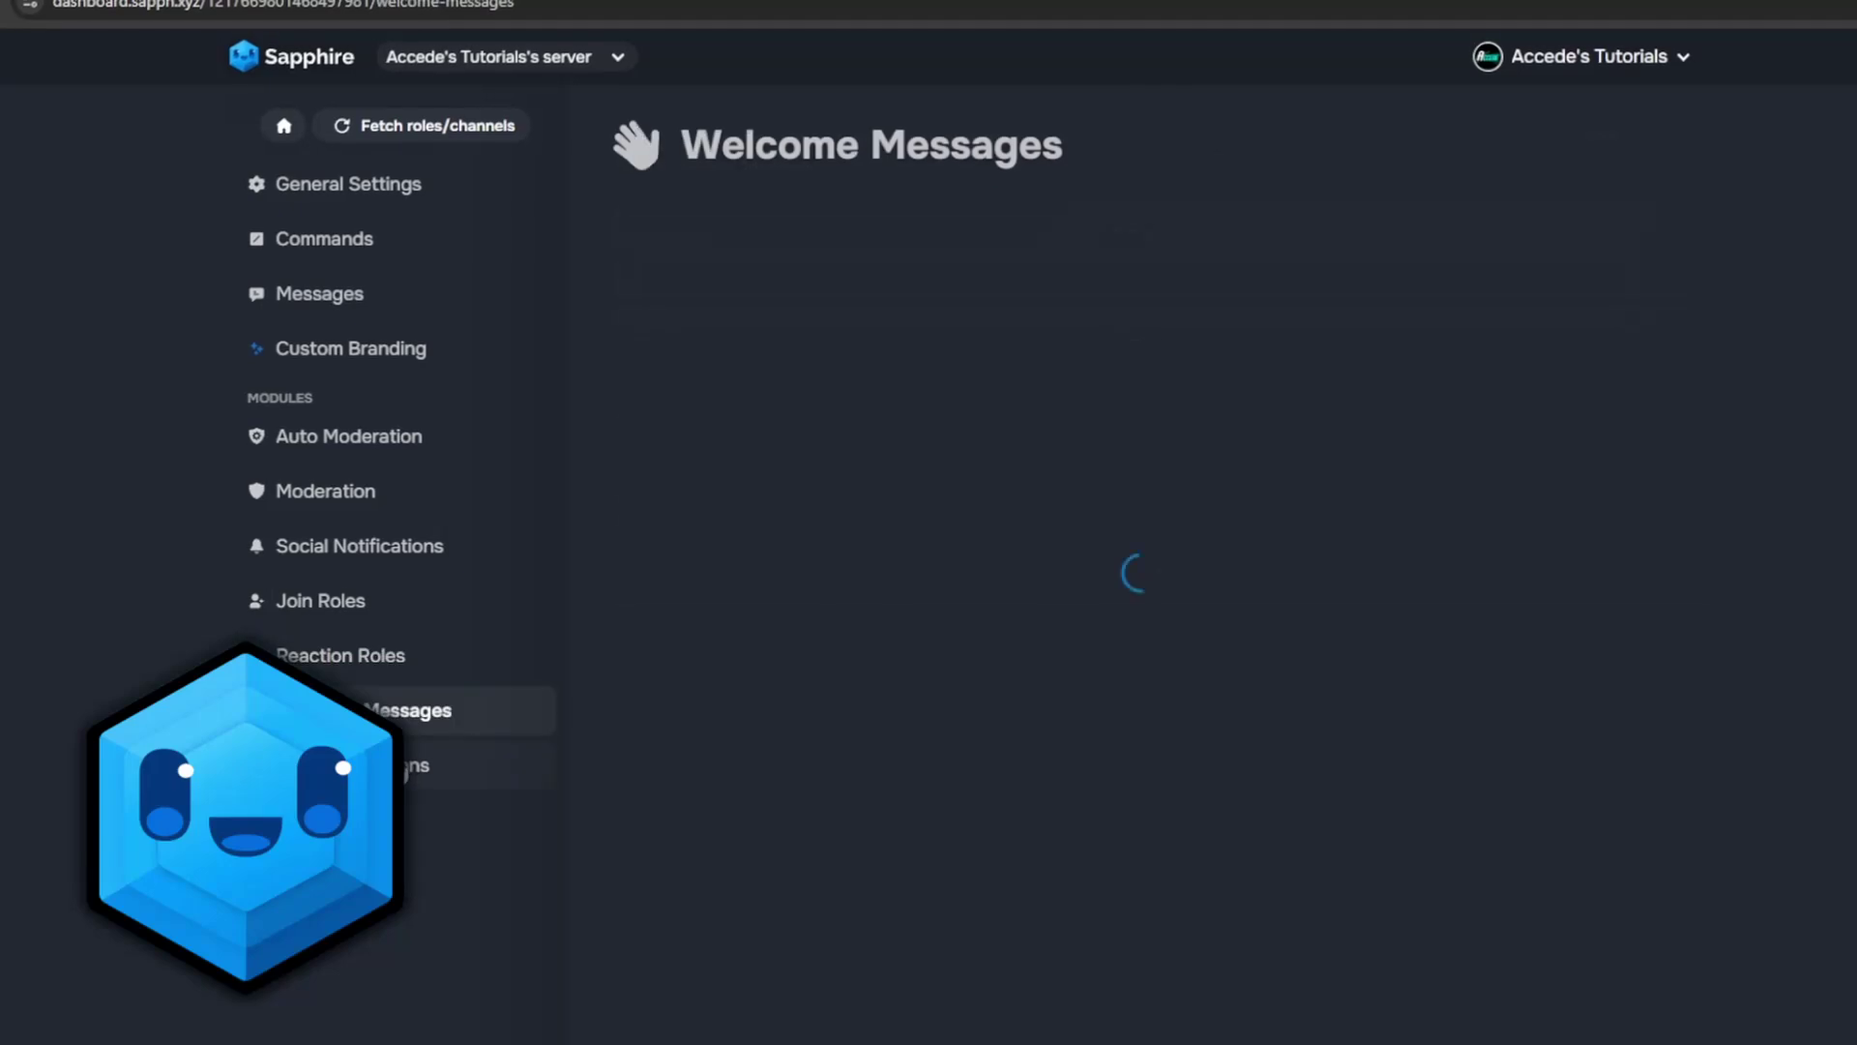
click(383, 766)
click(382, 709)
click(396, 545)
click(406, 492)
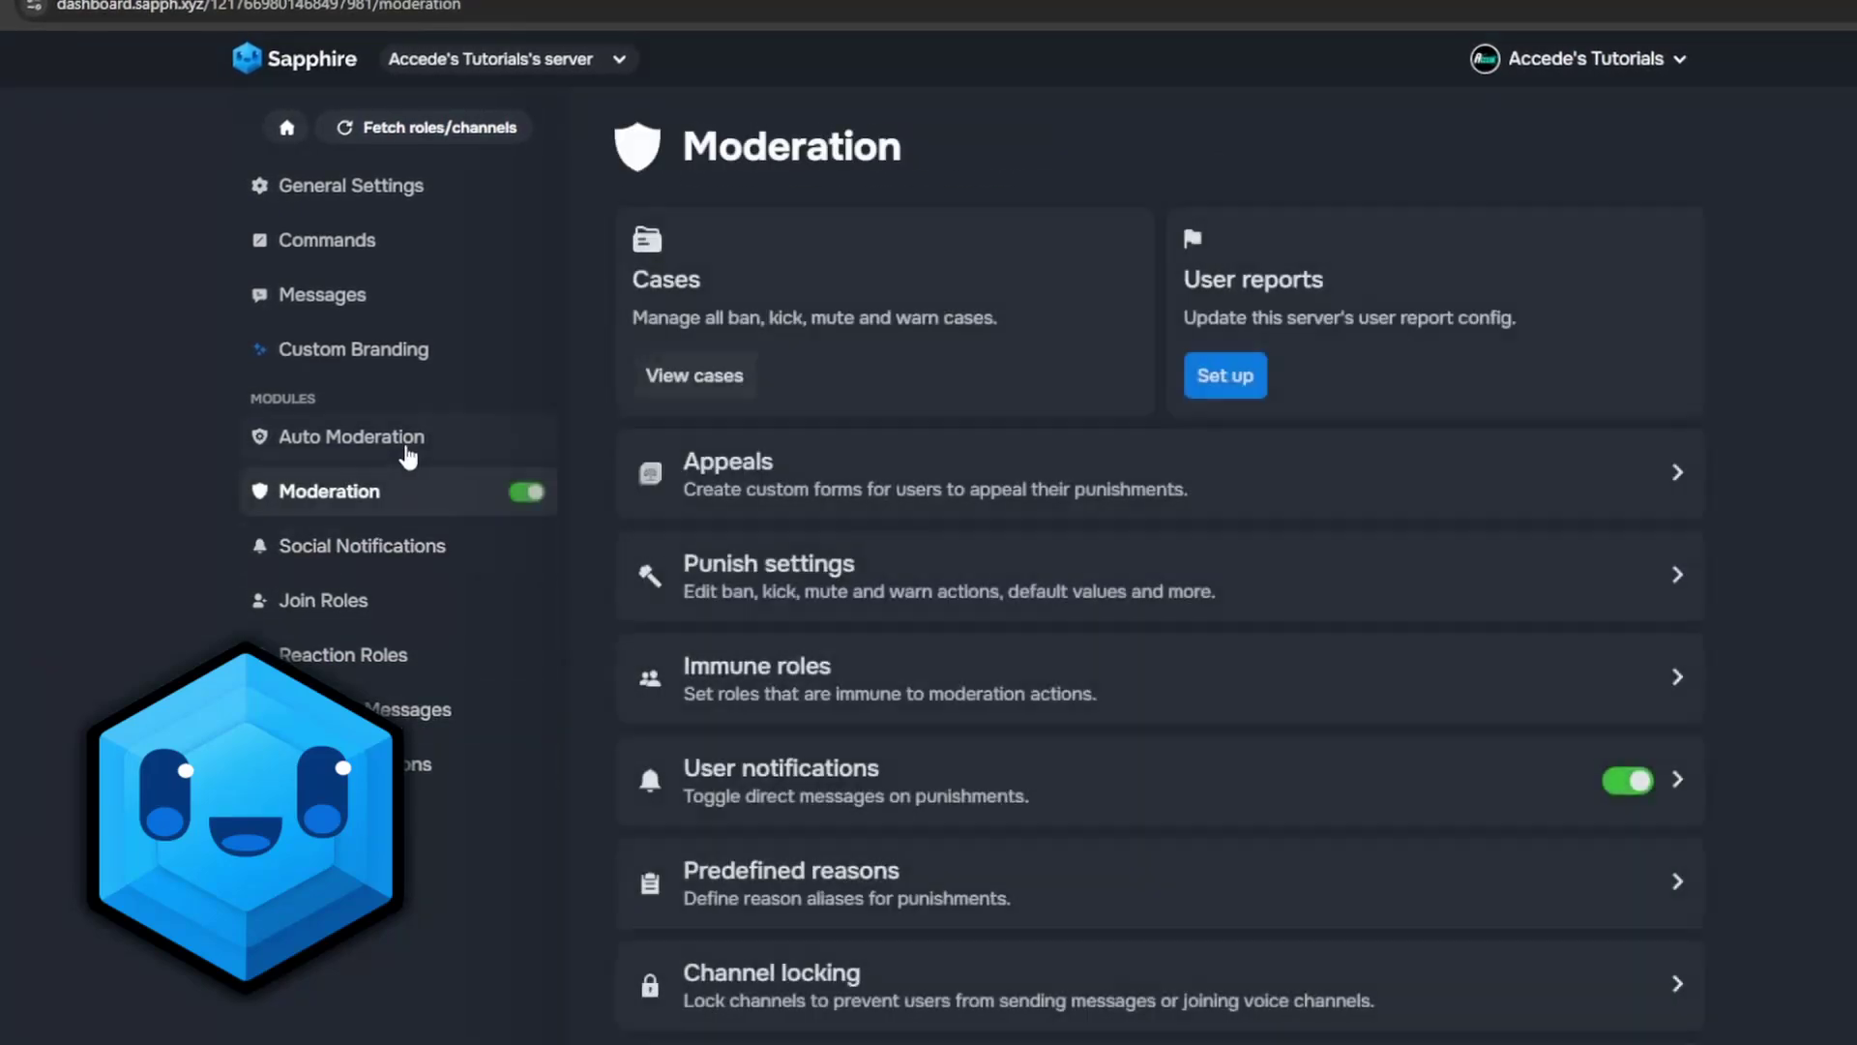
Review the Moderation overview and open its punish settings to check the ban, kick, mute and warn options
click(397, 436)
click(410, 516)
scroll(1161, 609, down, 2)
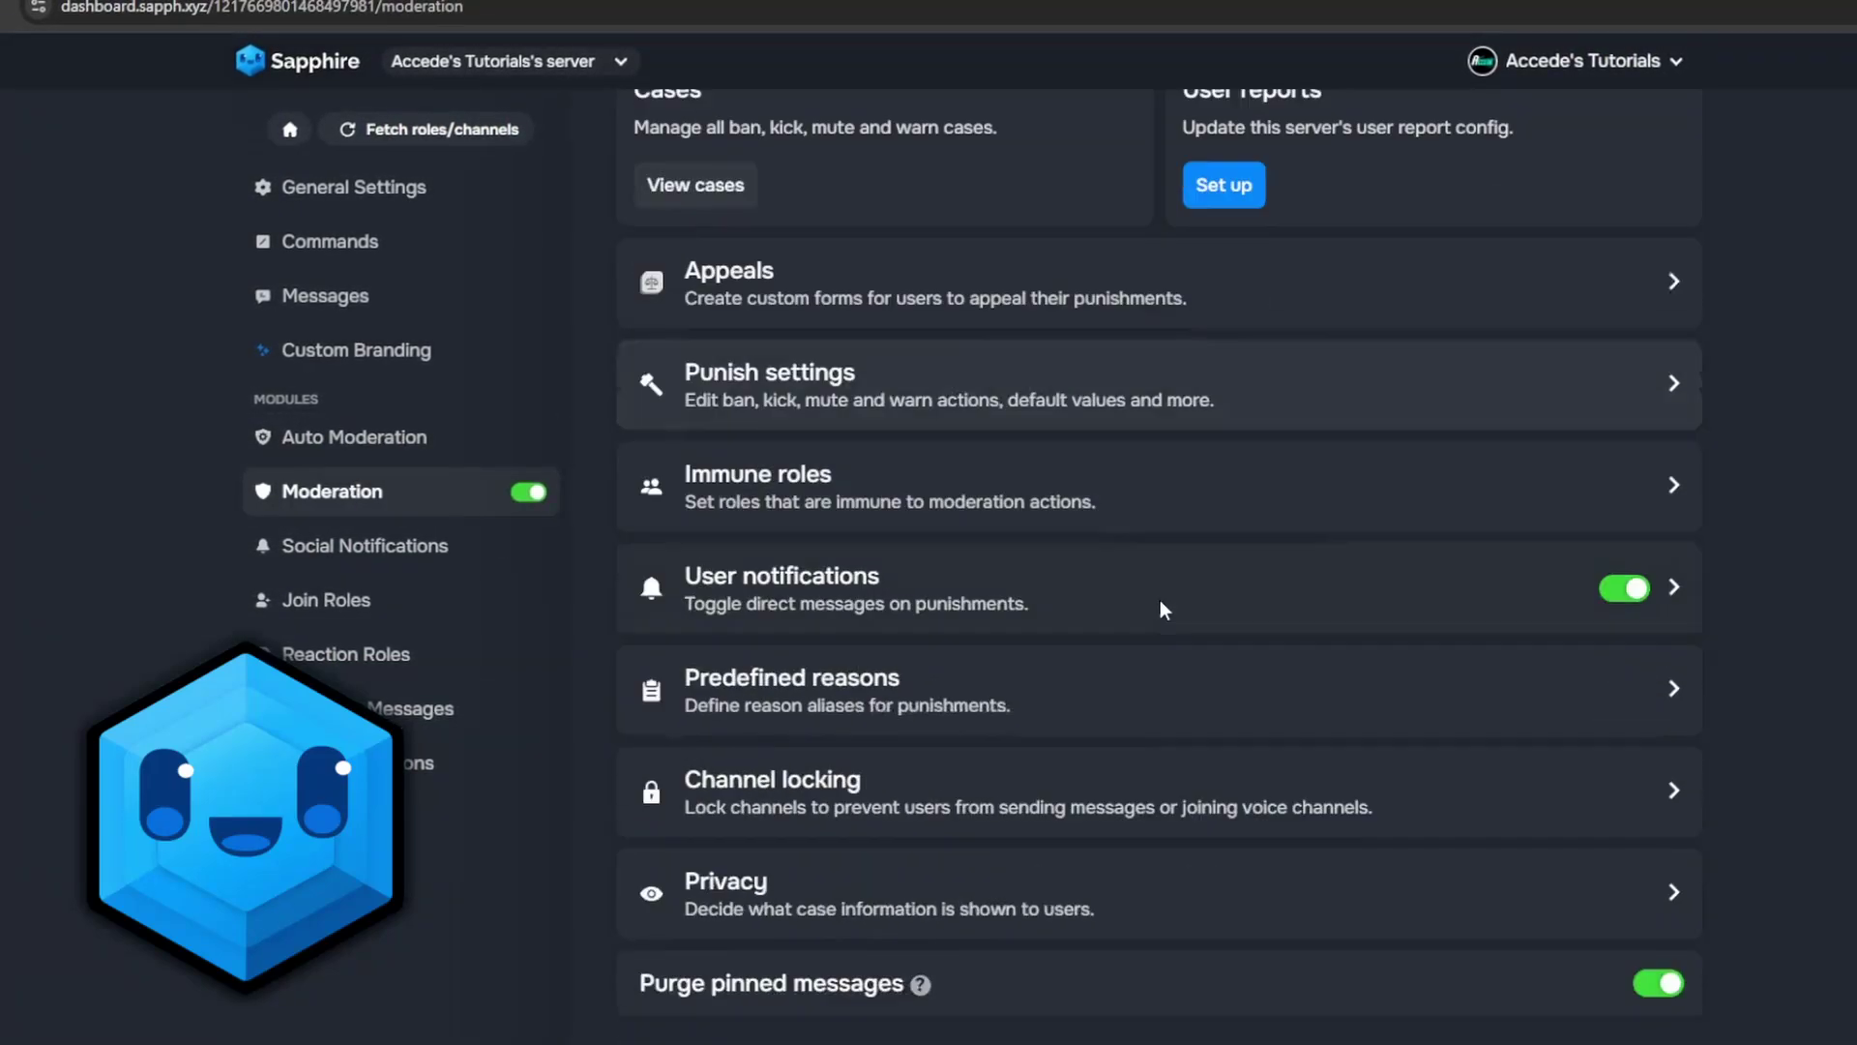
scroll(1215, 609, up, 2)
click(937, 468)
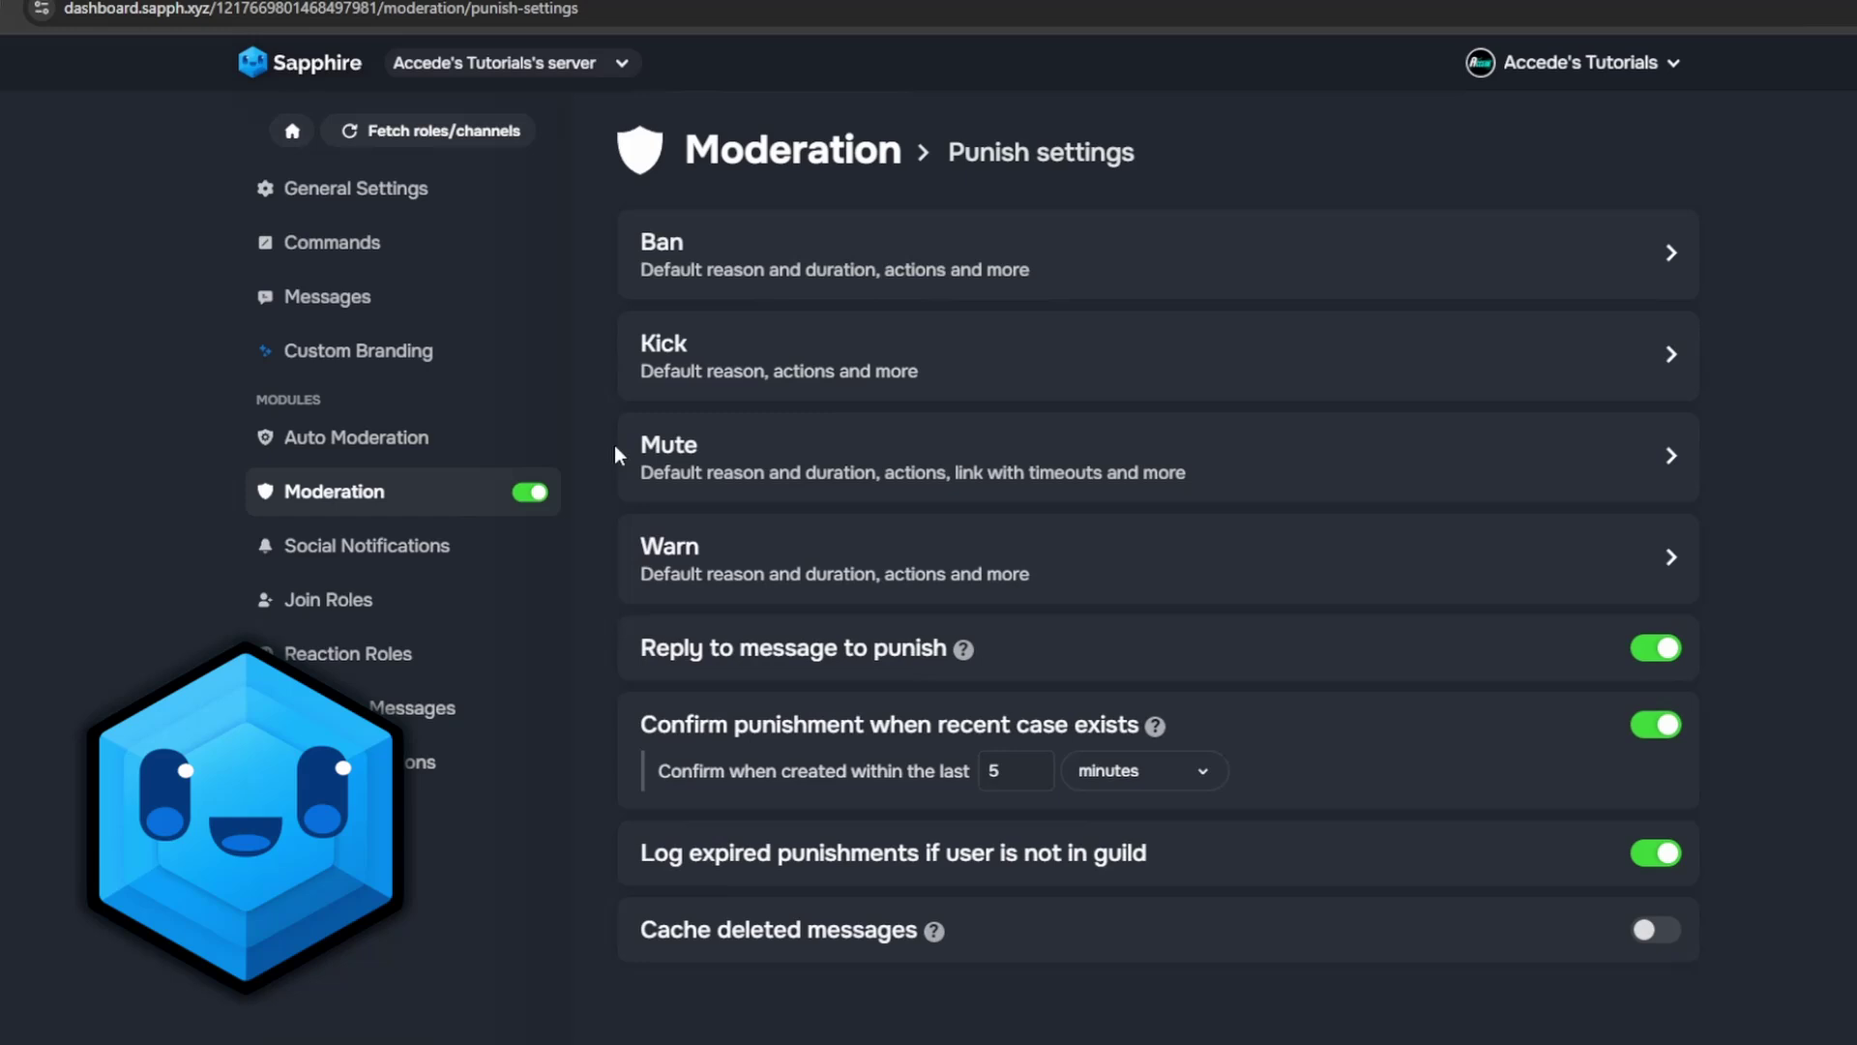
click(1119, 249)
click(1258, 316)
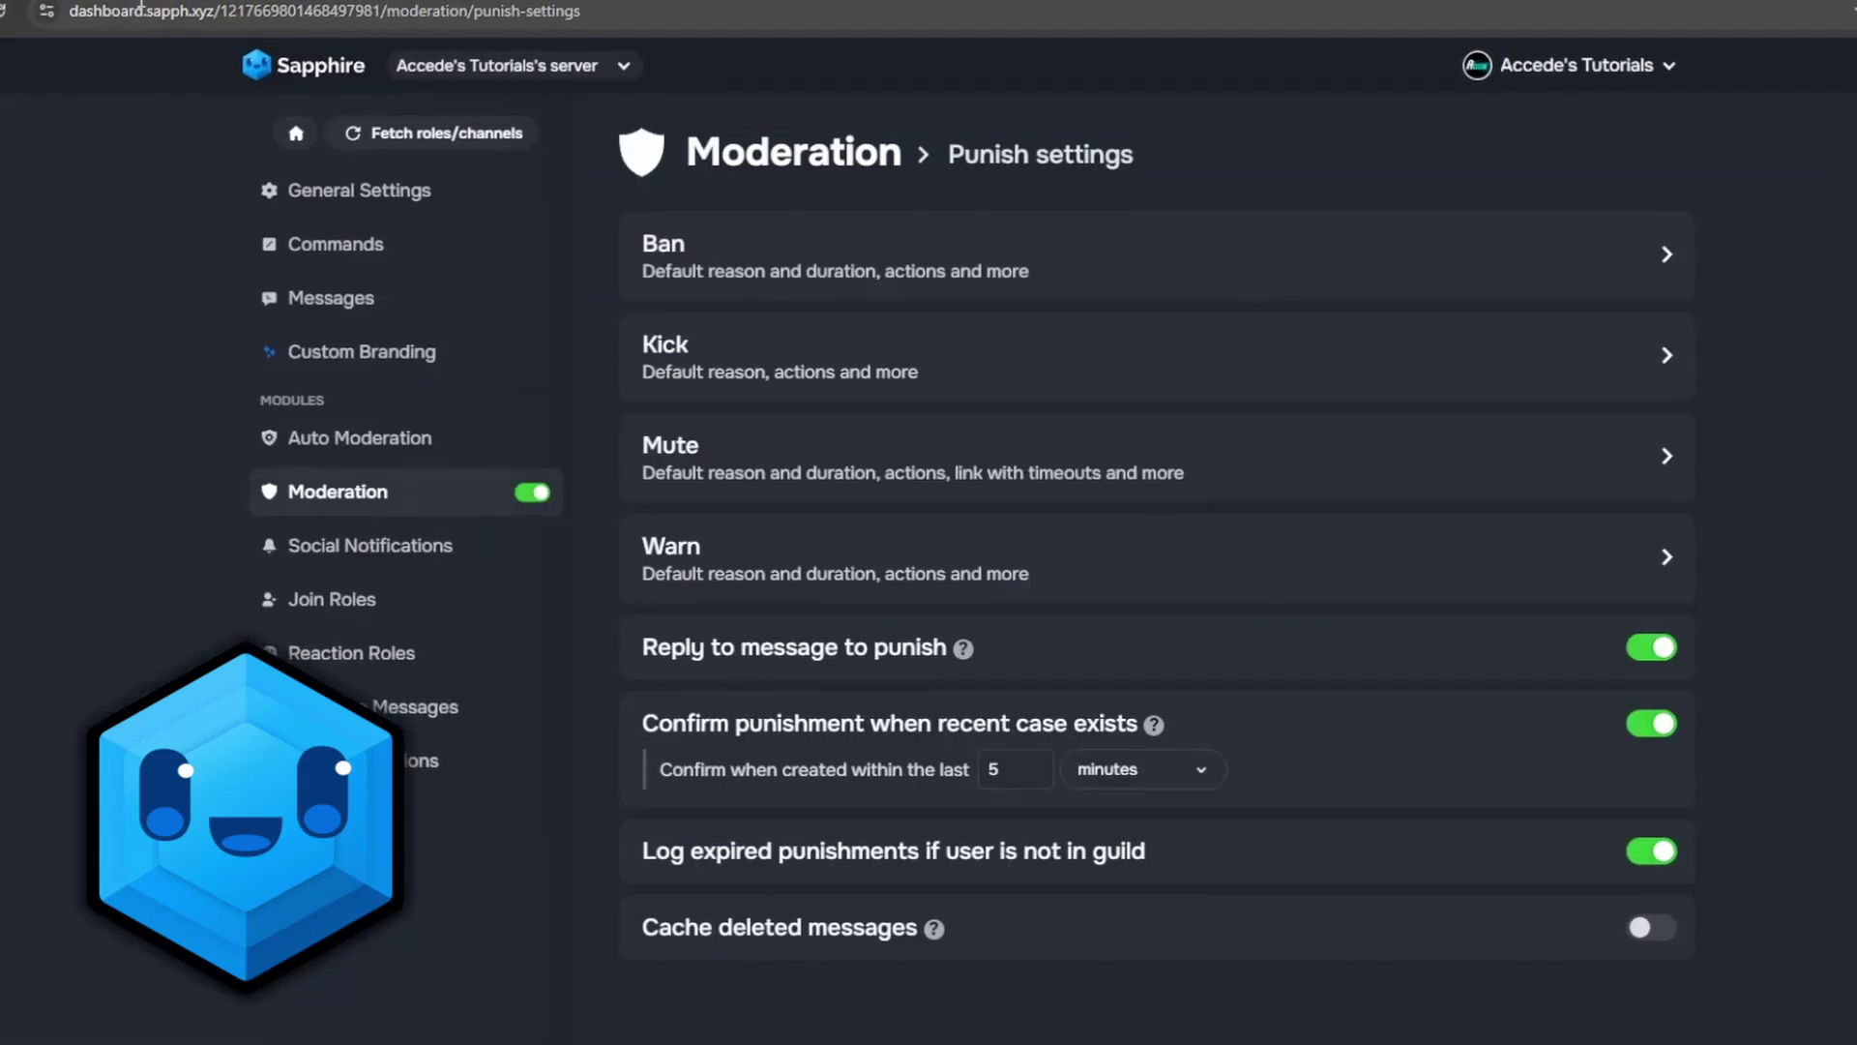
Look over the Auto Moderation and Messages pages and the full list of Moderation settings
click(448, 435)
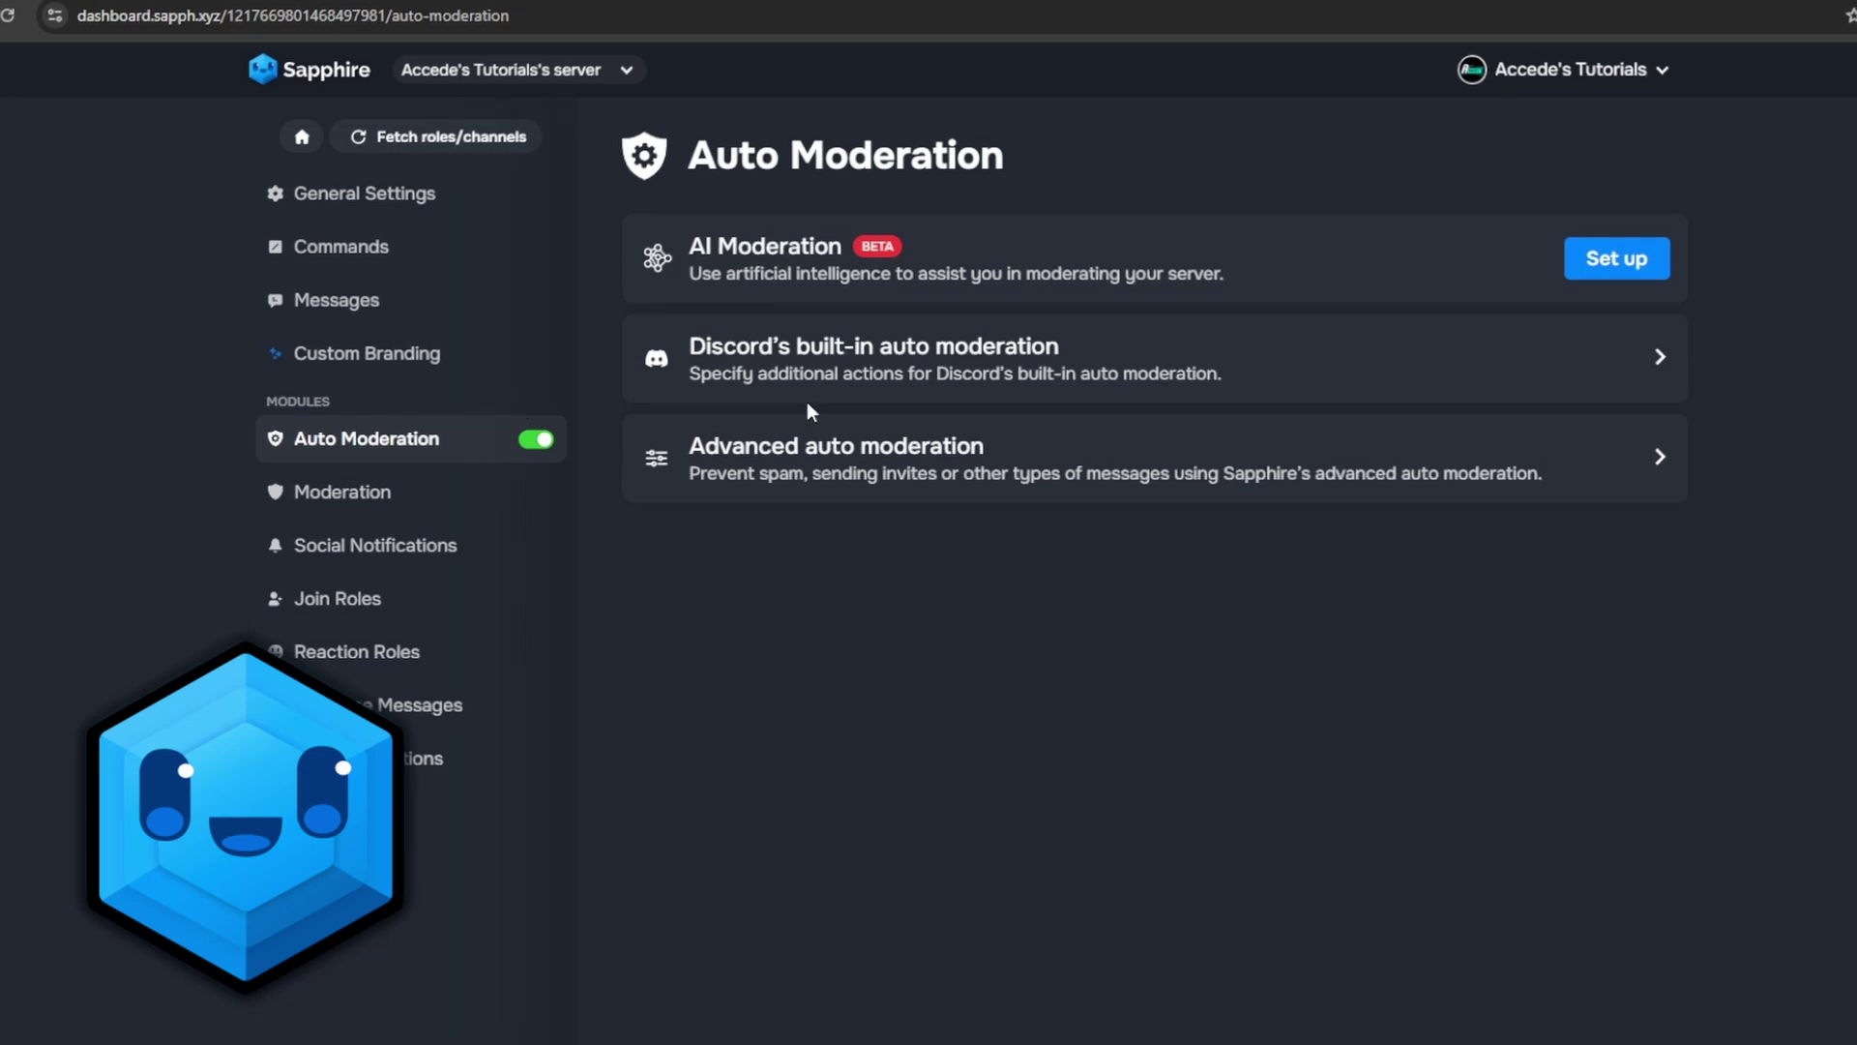
click(503, 319)
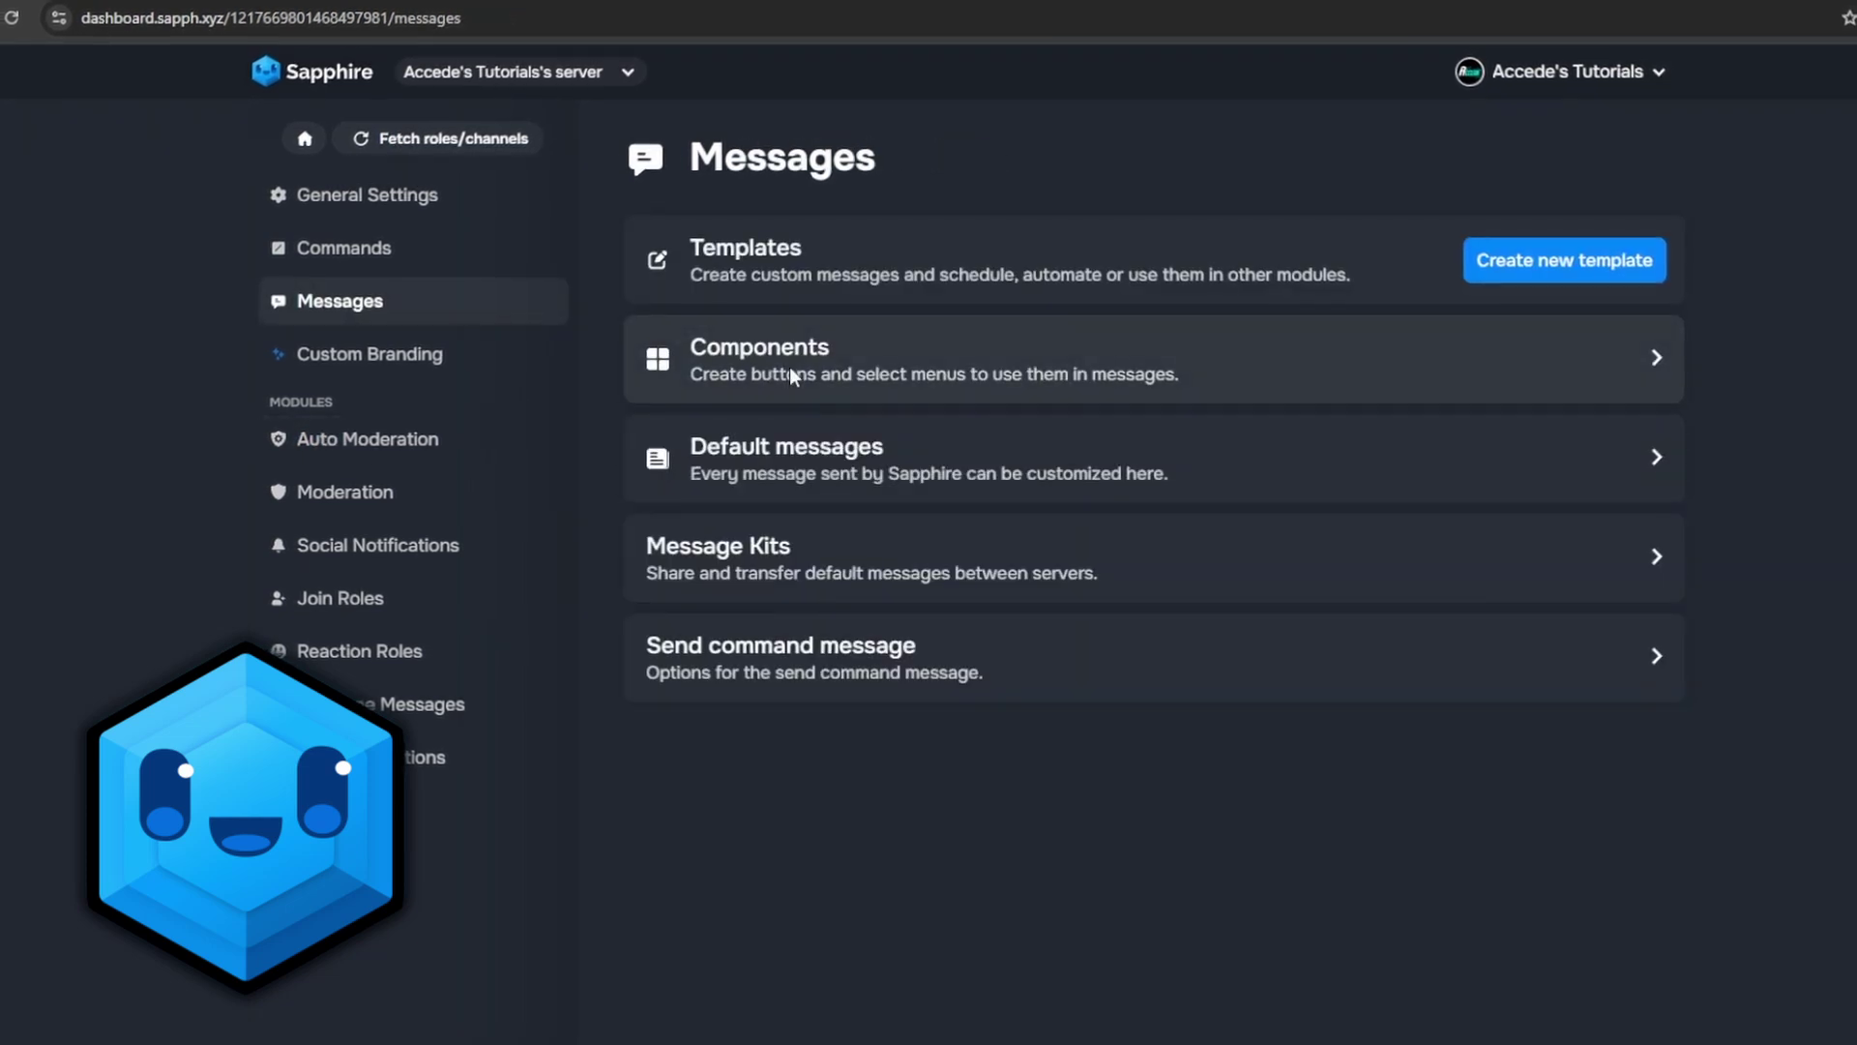
click(402, 491)
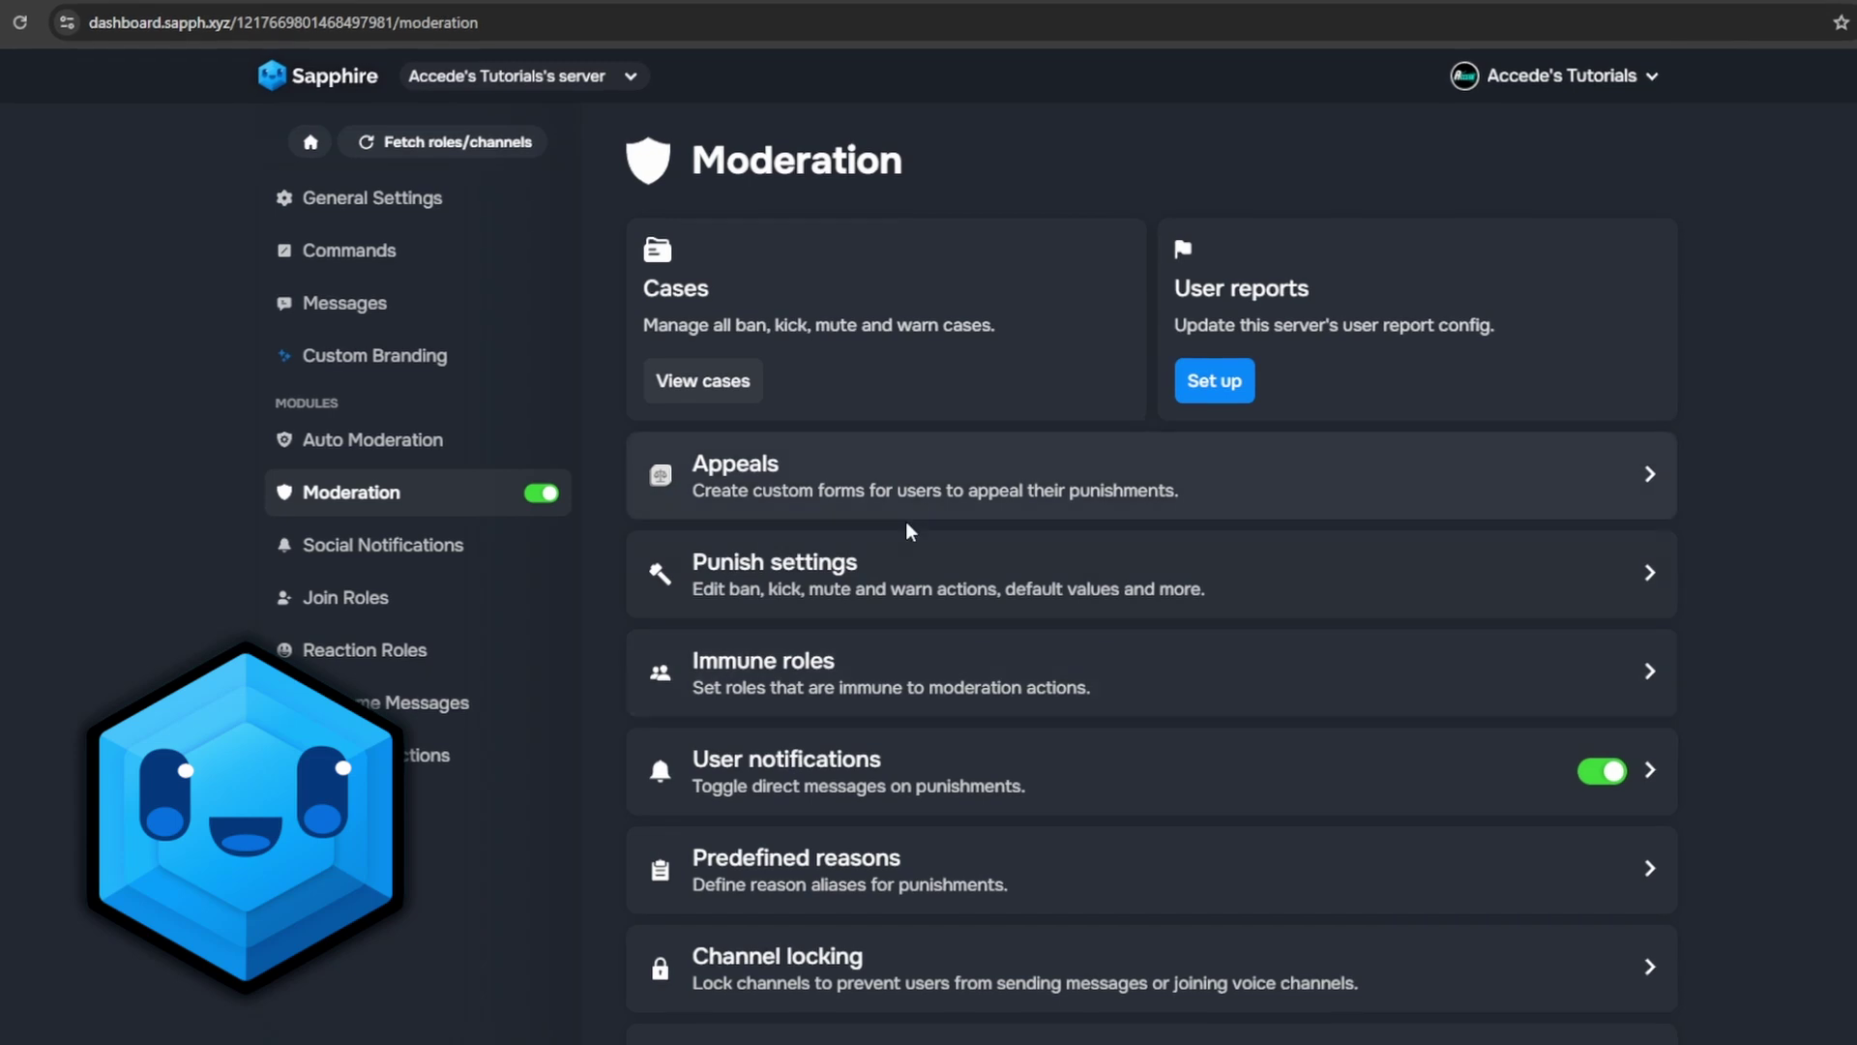
scroll(1654, 568, down, 2)
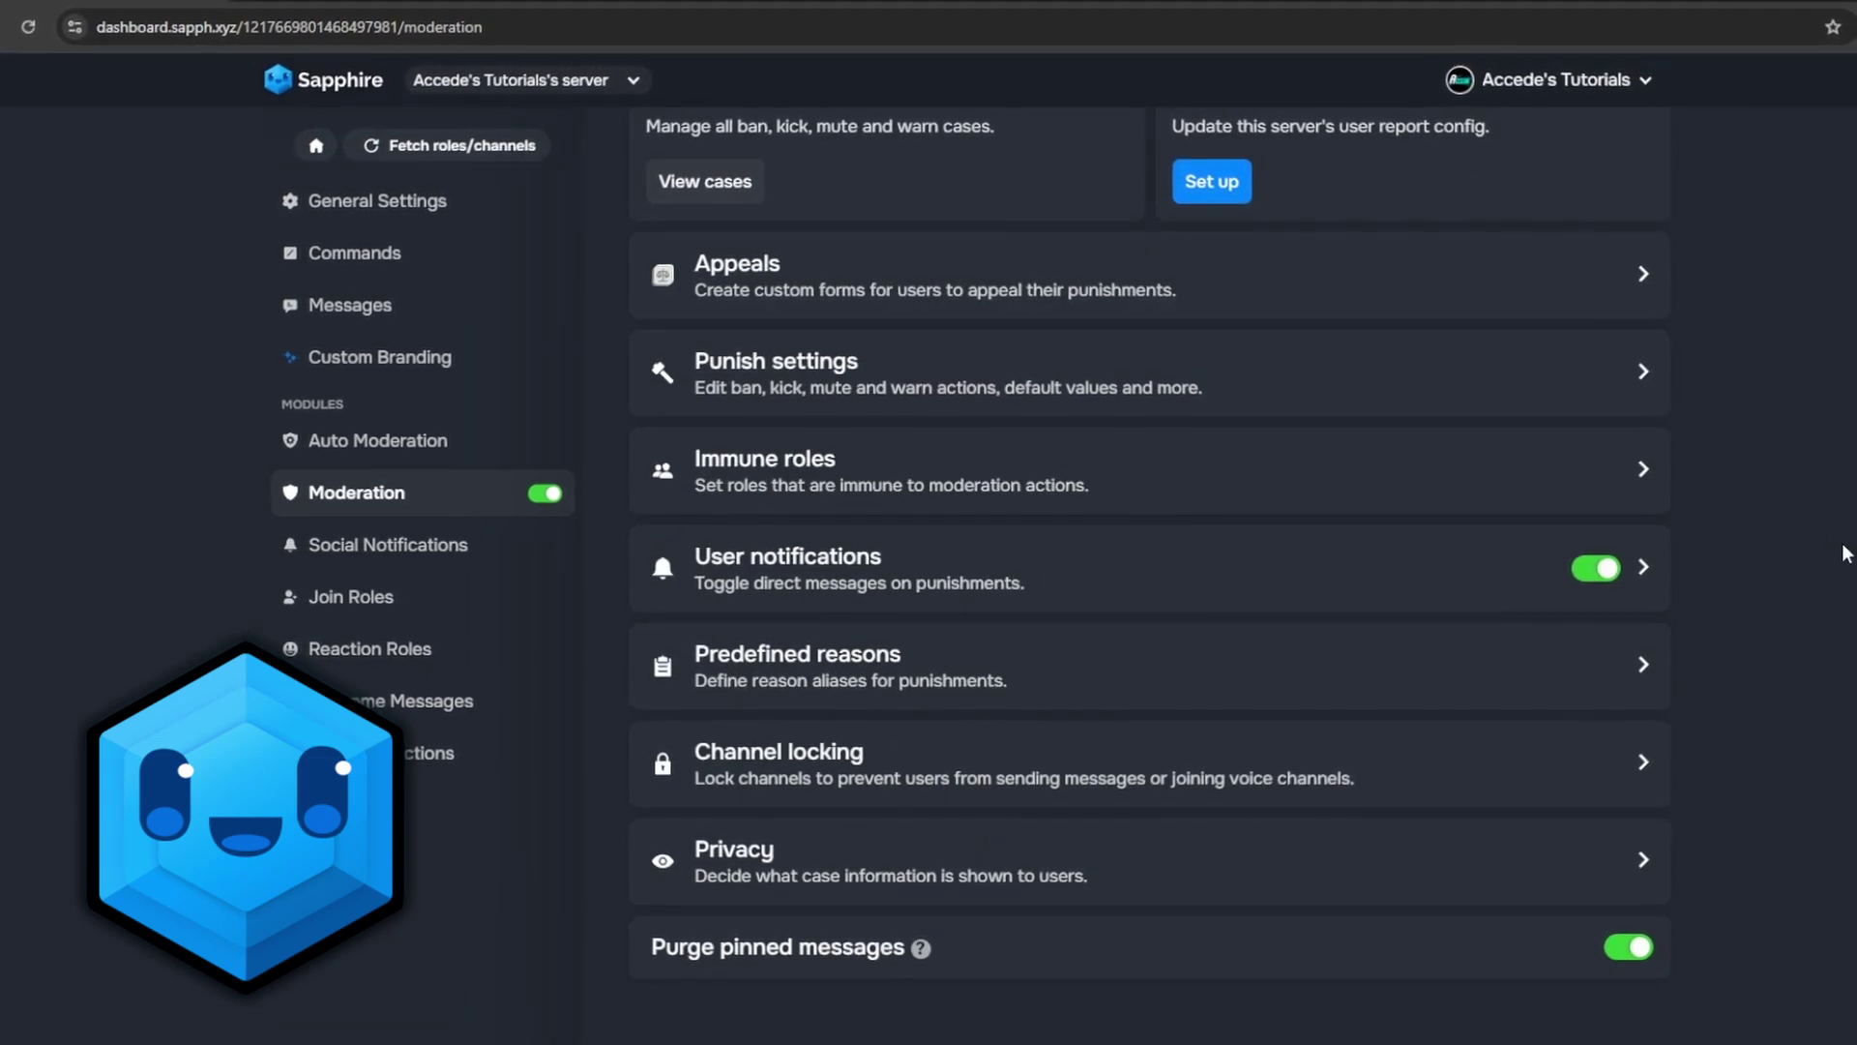
scroll(1826, 524, up, 1)
scroll(1827, 521, down, 1)
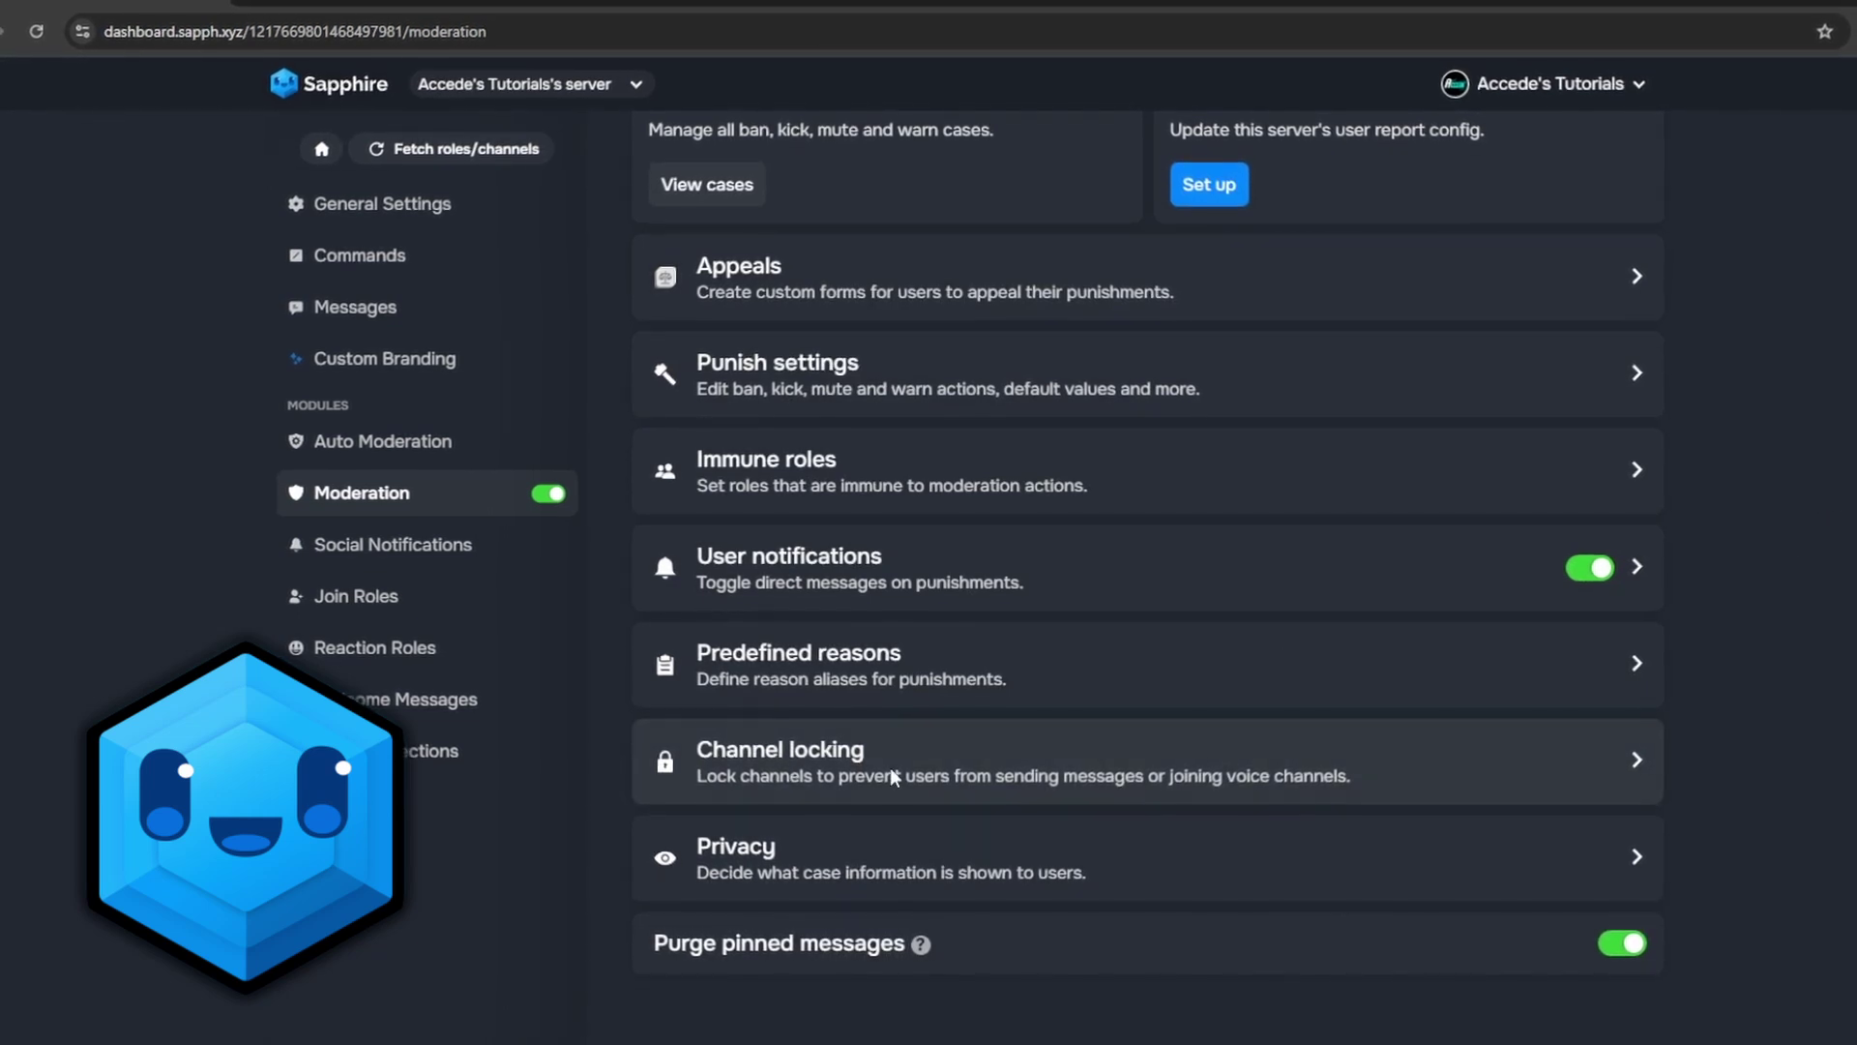
click(666, 765)
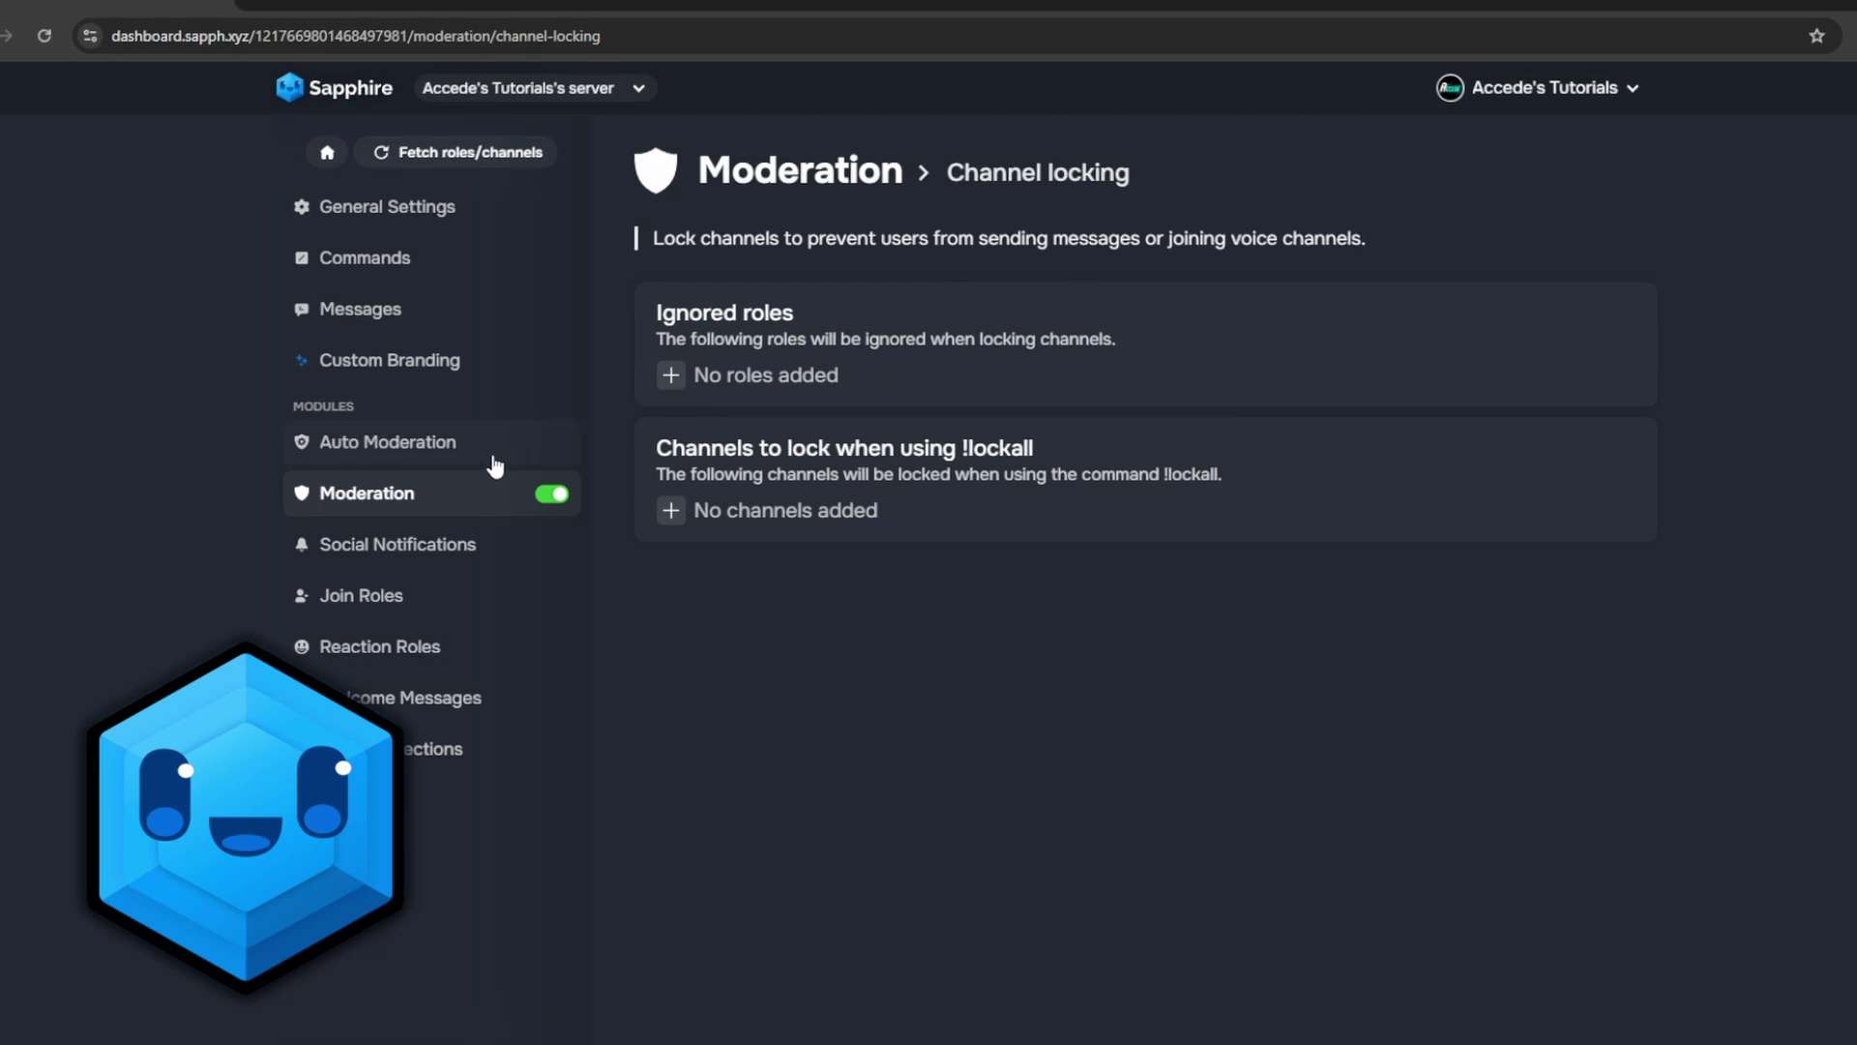
click(451, 501)
scroll(895, 721, down, 2)
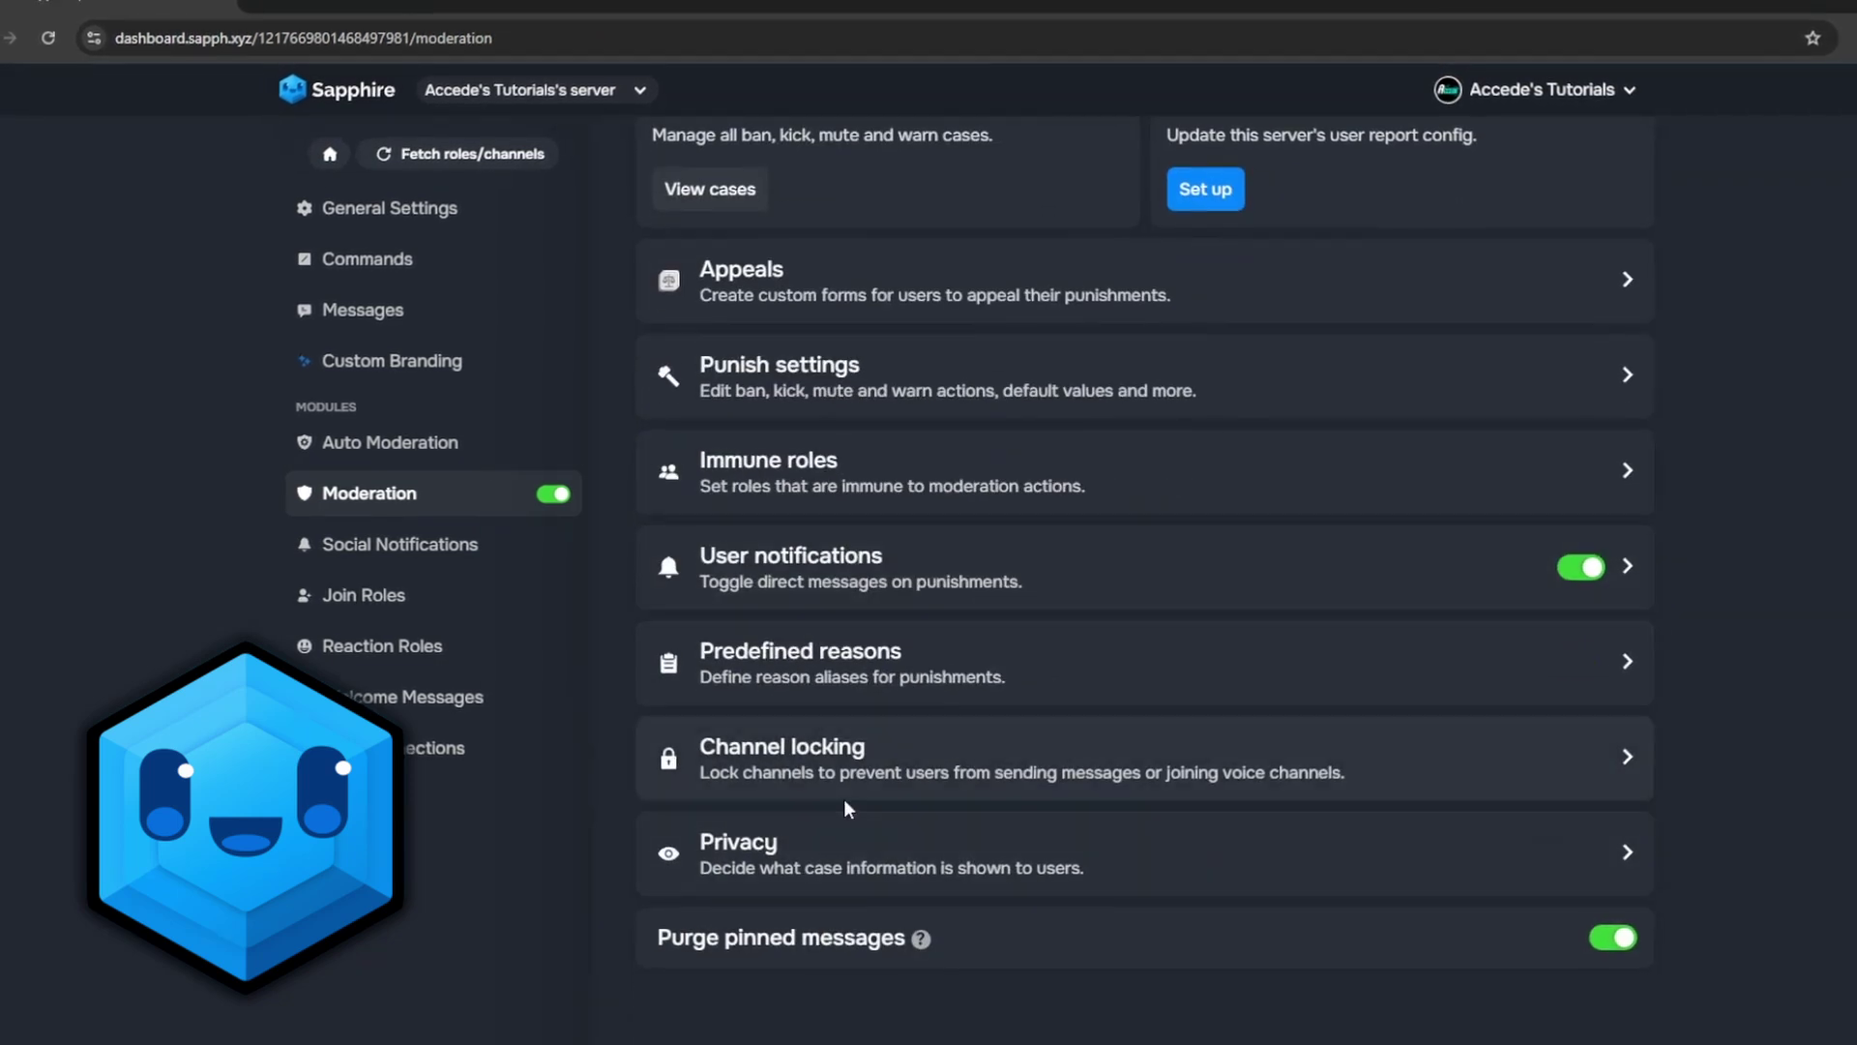
scroll(848, 809, up, 2)
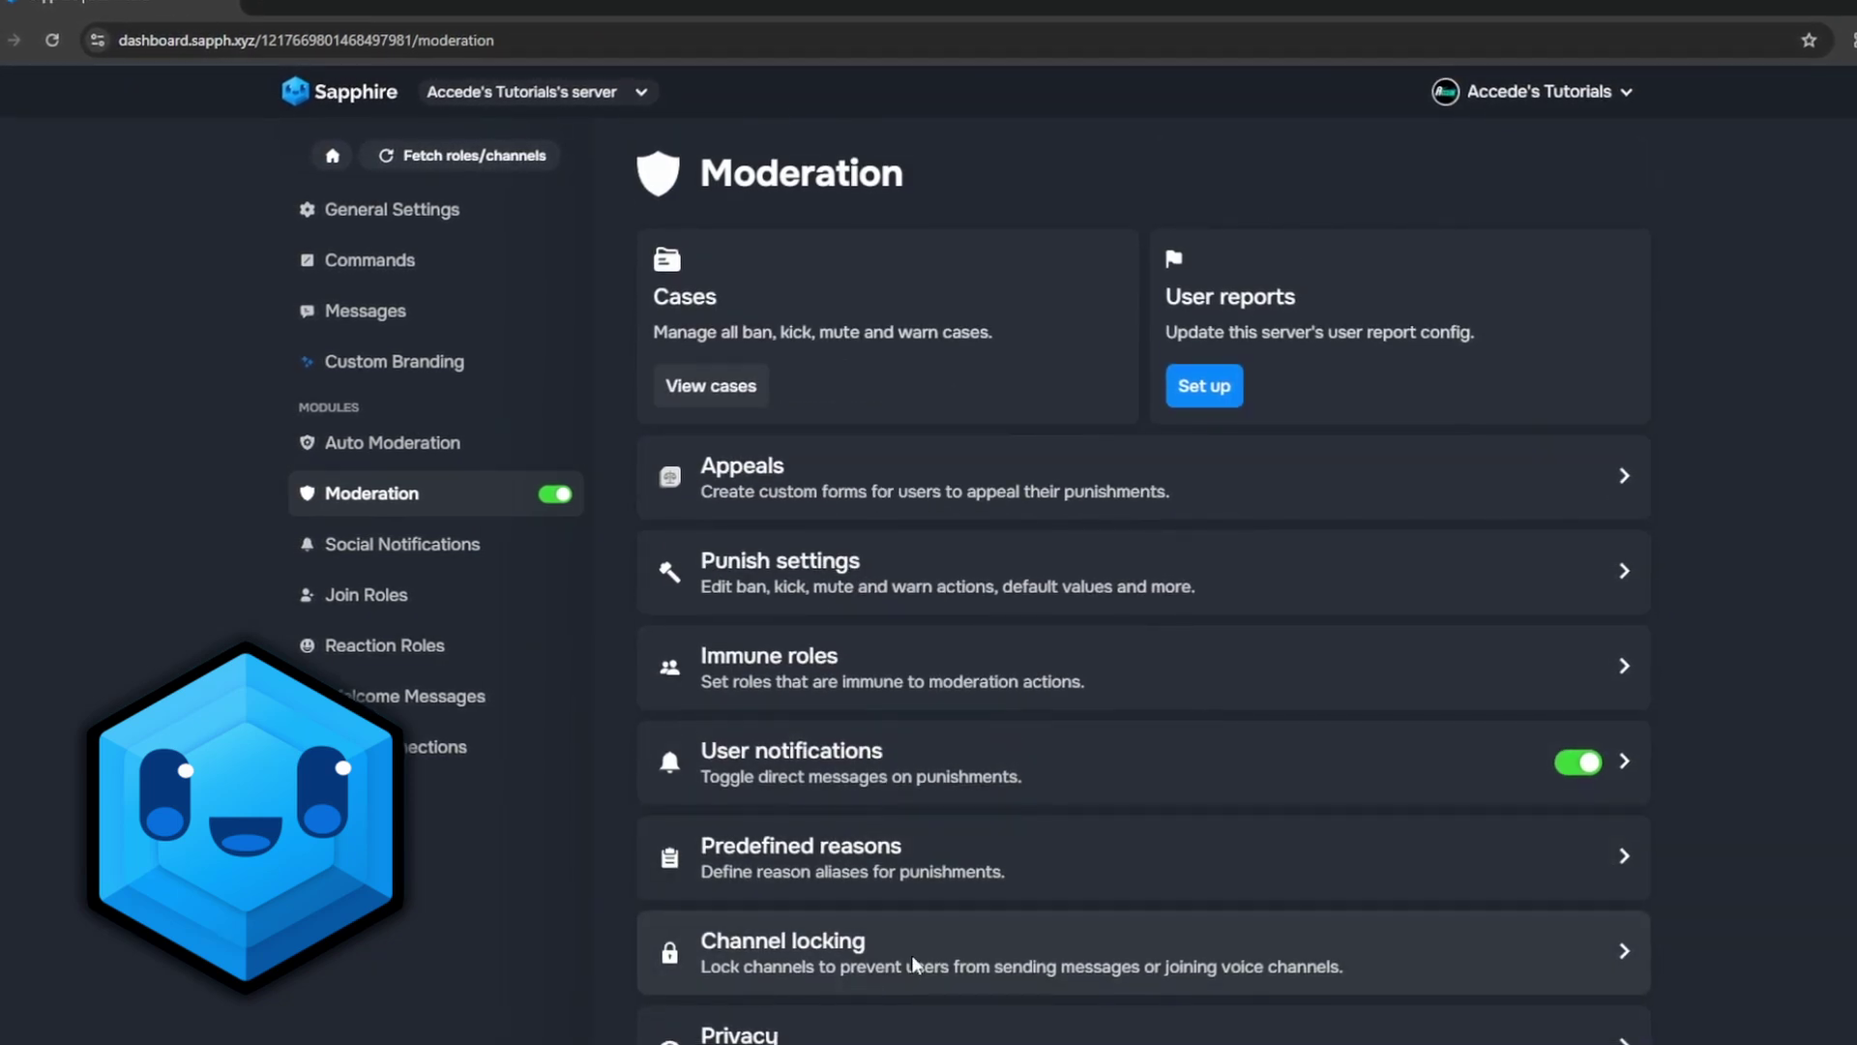
Look through the Auto Moderation, General Settings, Reaction Roles, Welcome Messages and Role Connections pages
click(446, 442)
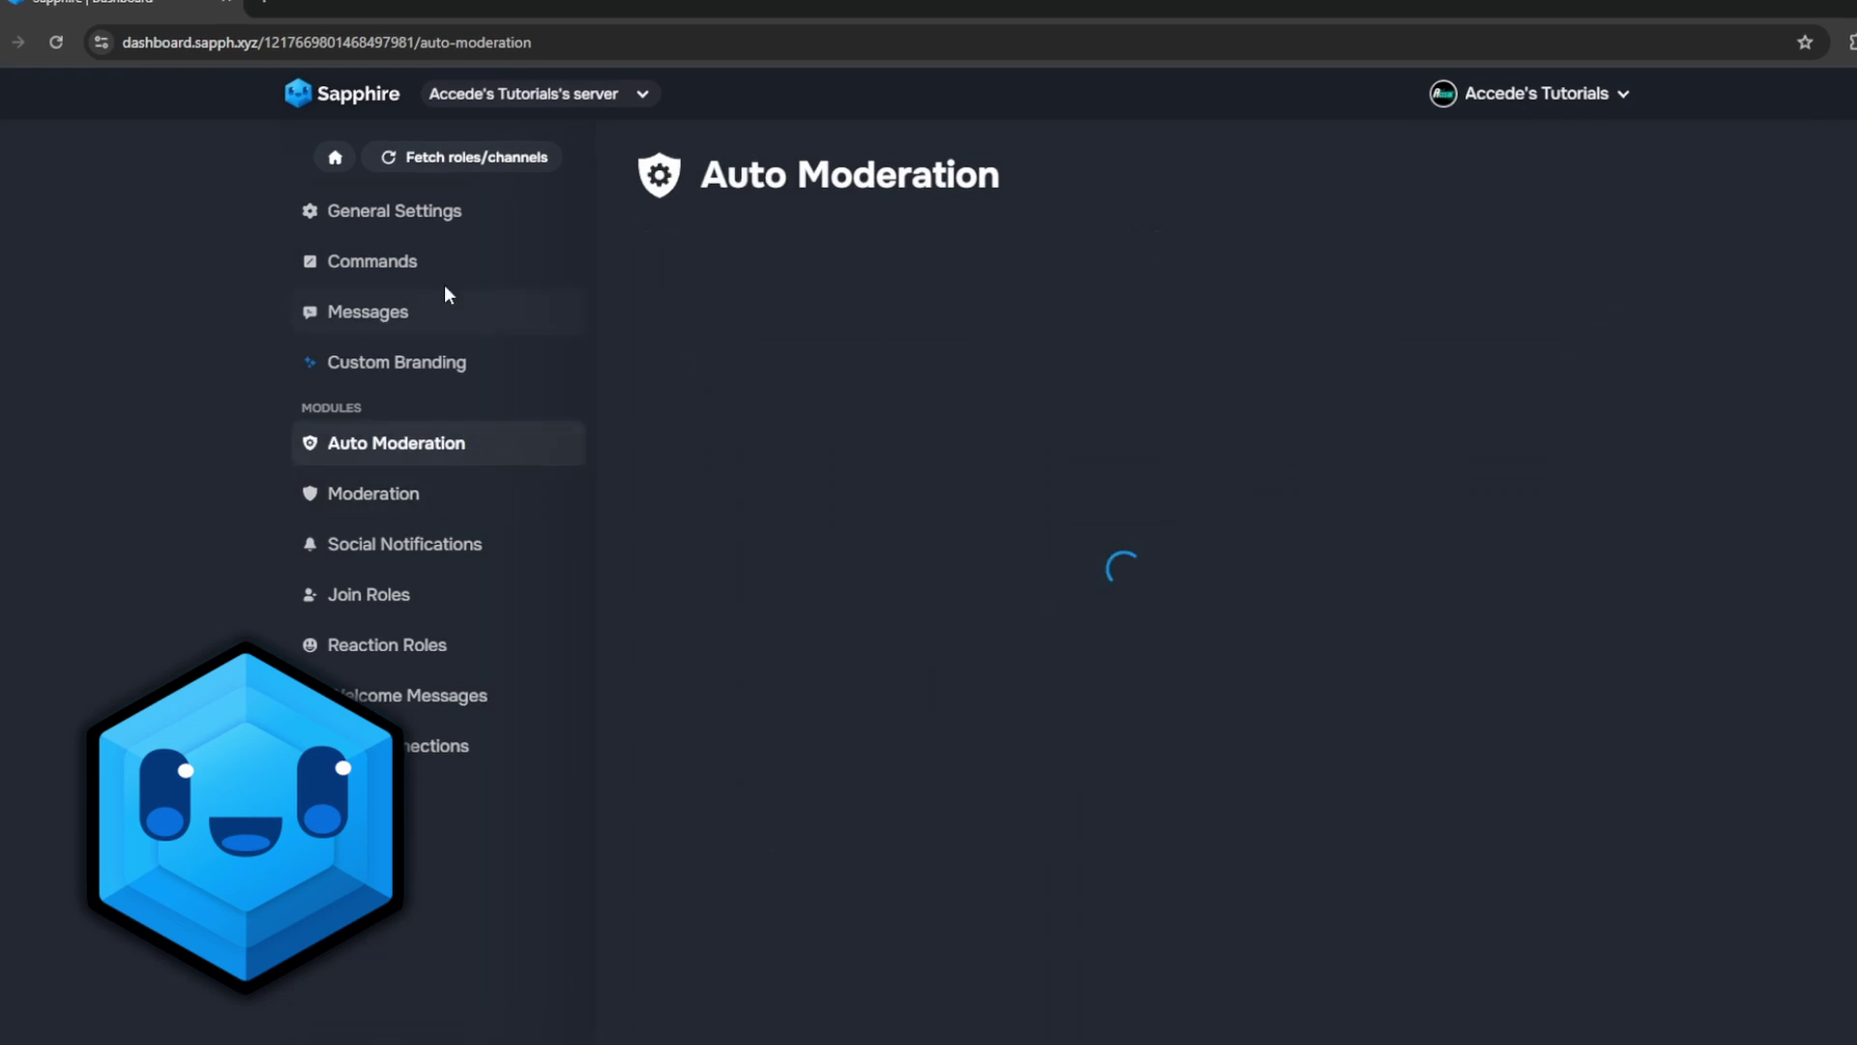
click(437, 218)
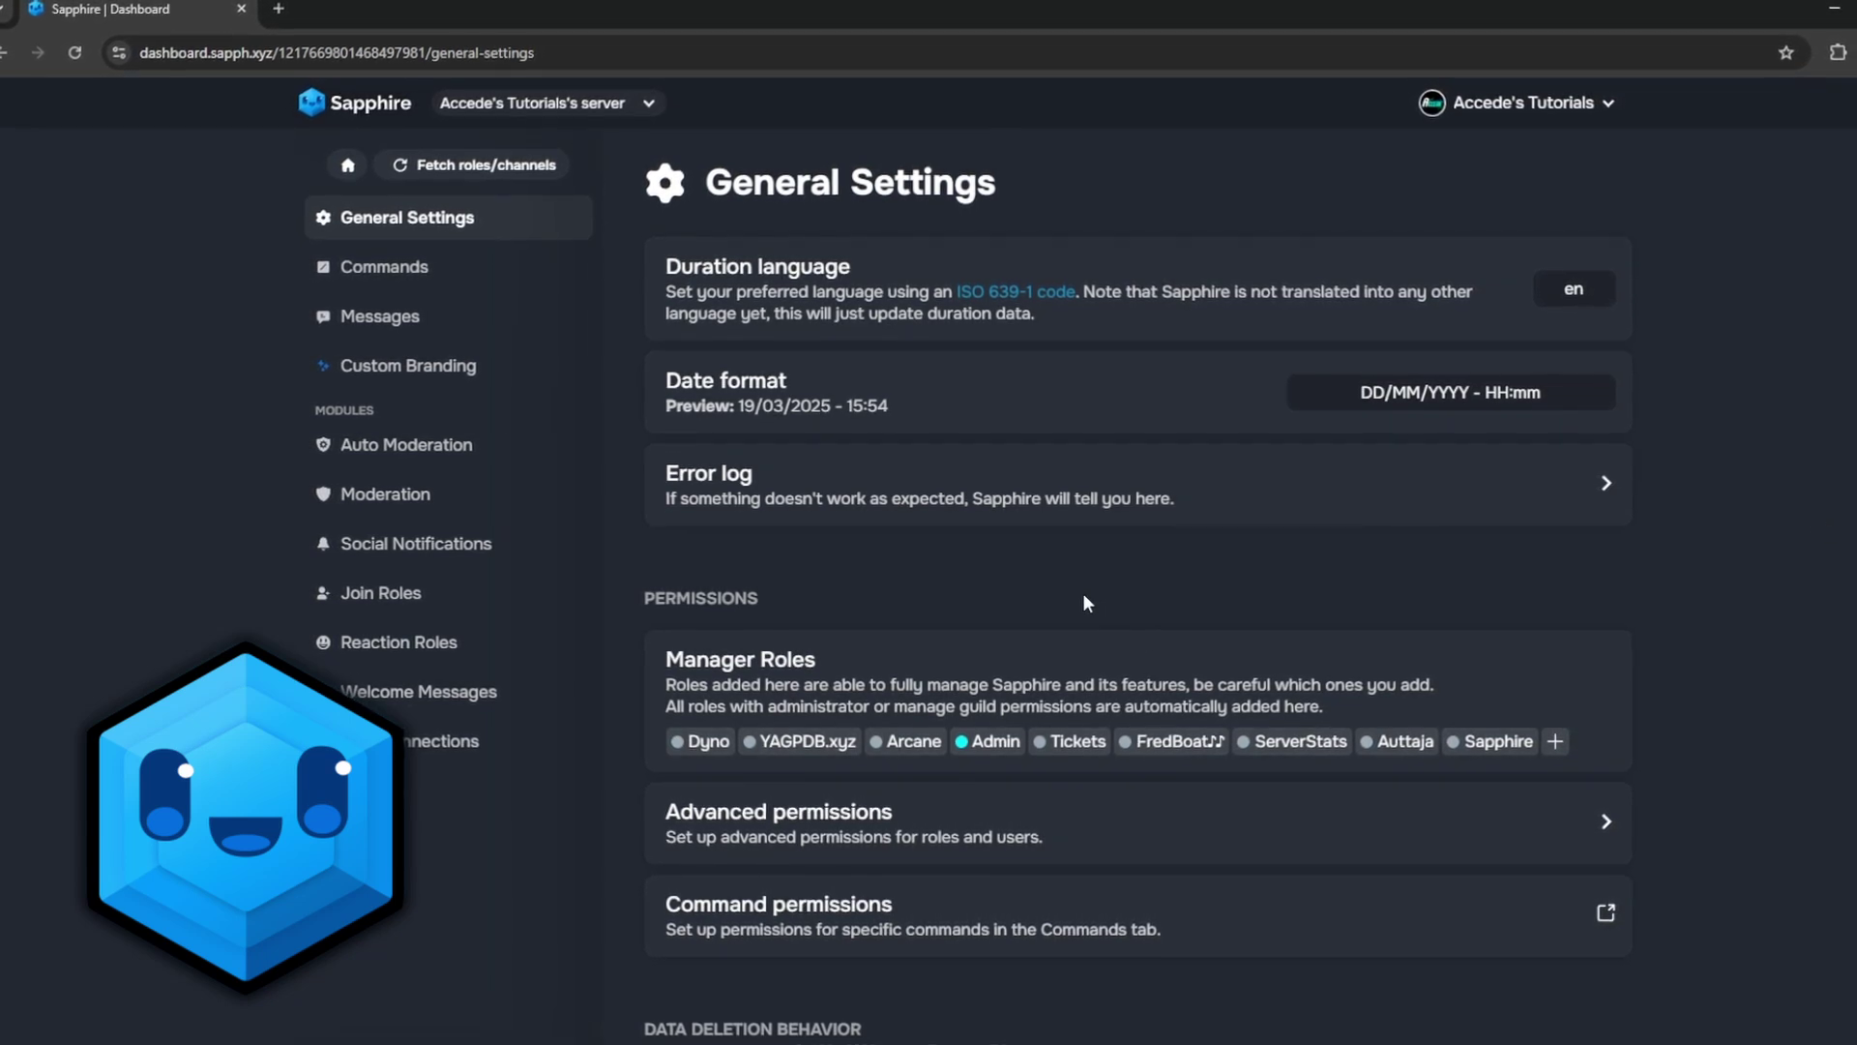
click(411, 643)
click(405, 693)
click(414, 740)
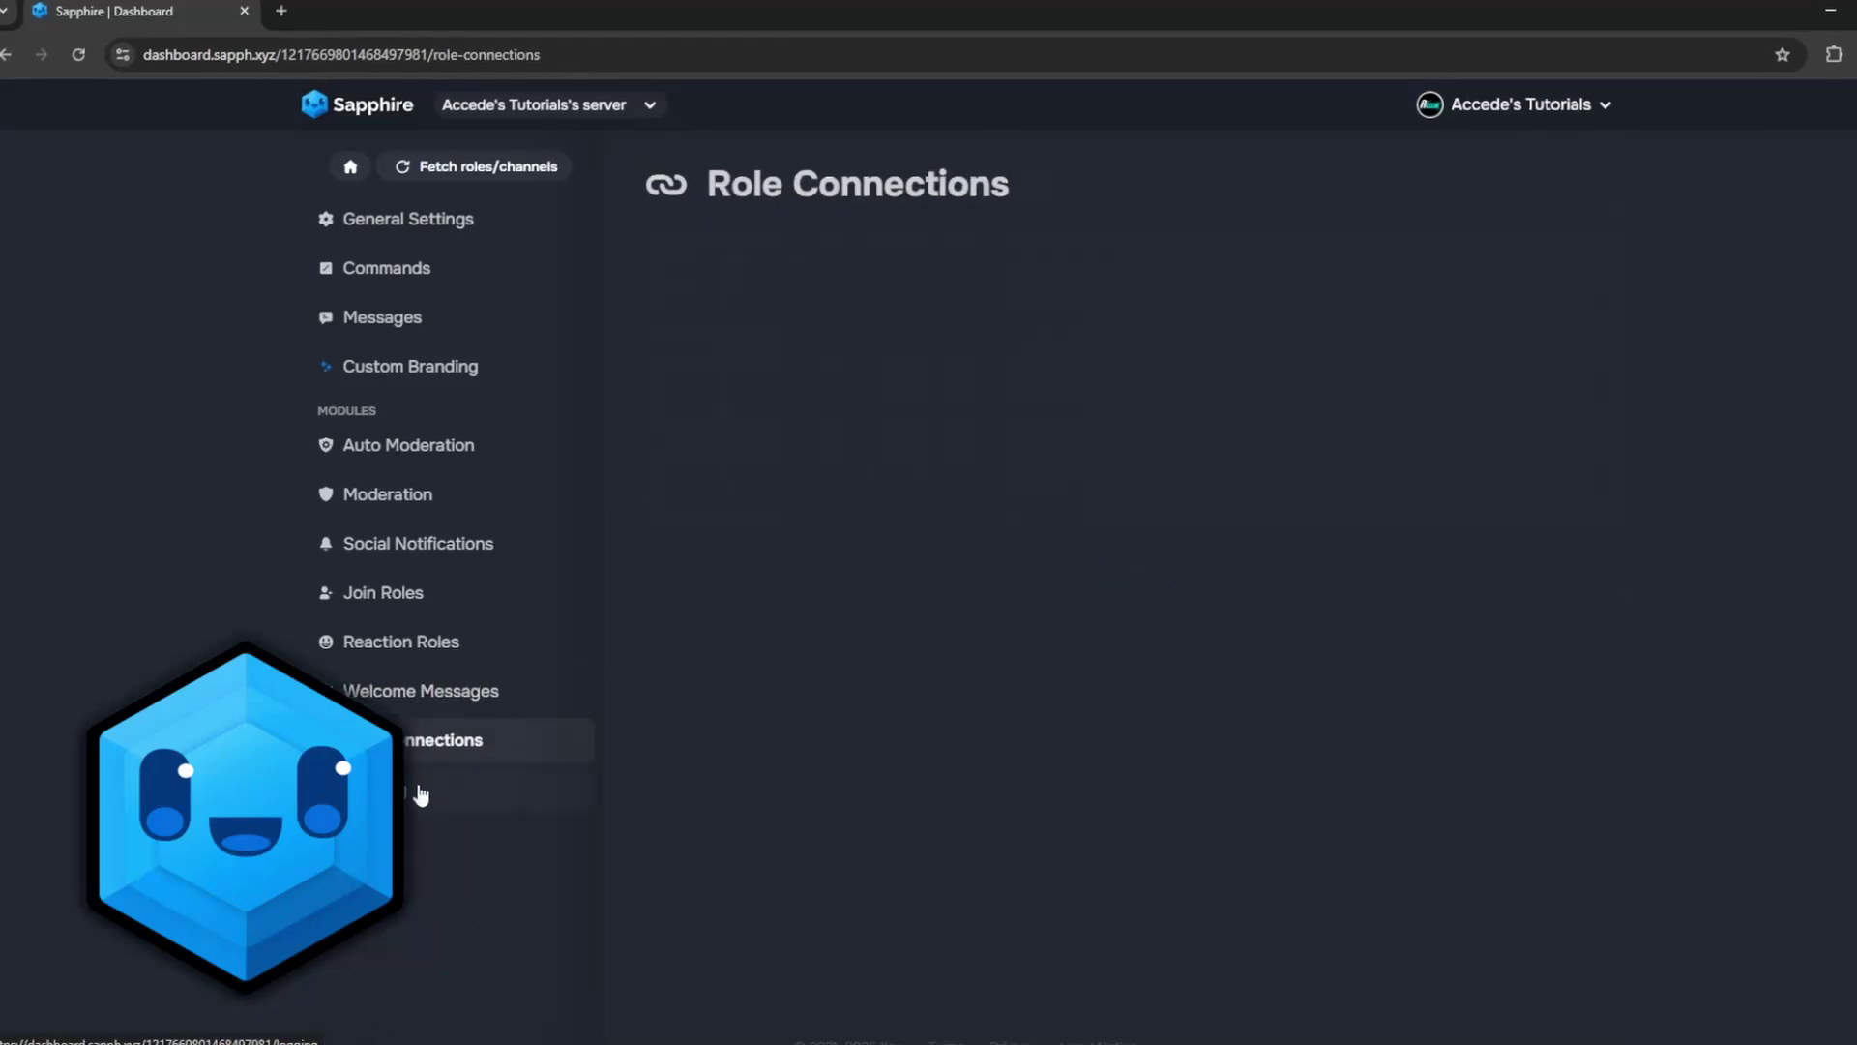
Go back through the Logging, Reaction Roles, Join Roles, Moderation, Auto Moderation, Messages and Commands pages
click(416, 789)
click(406, 642)
click(438, 604)
click(461, 493)
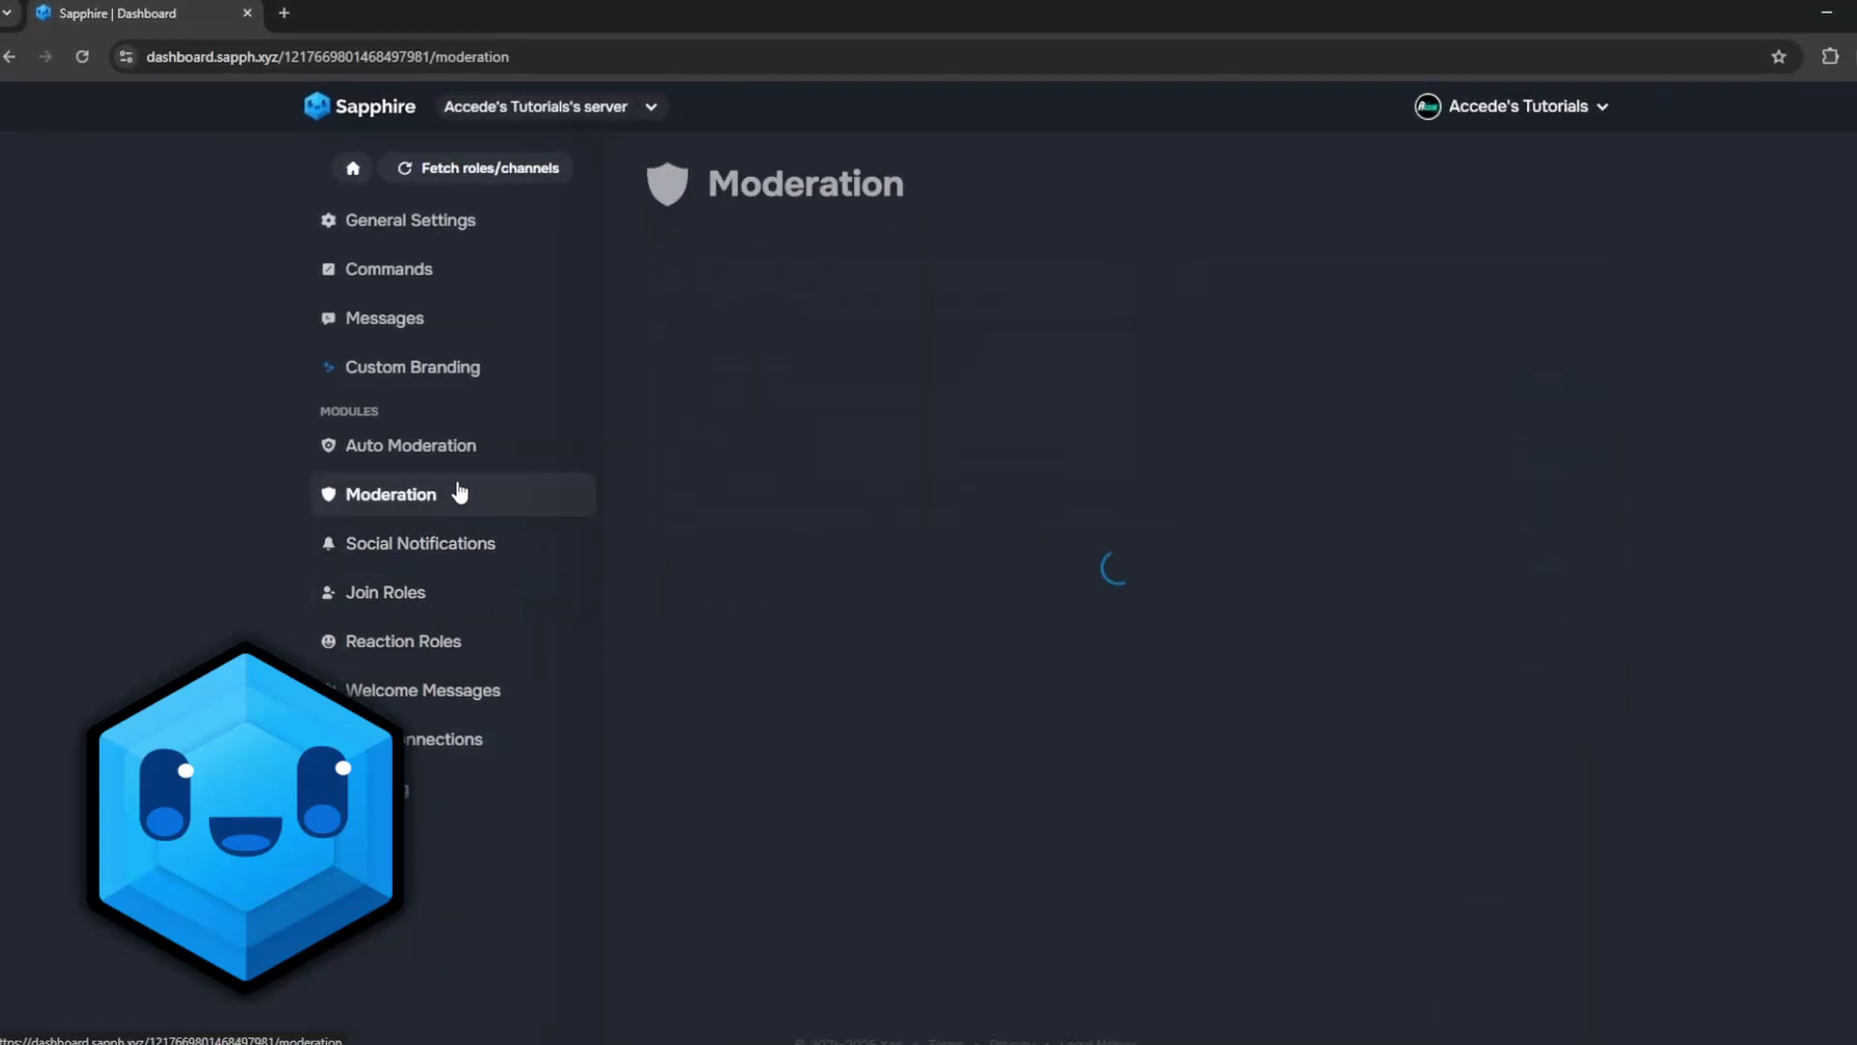
click(461, 447)
click(474, 318)
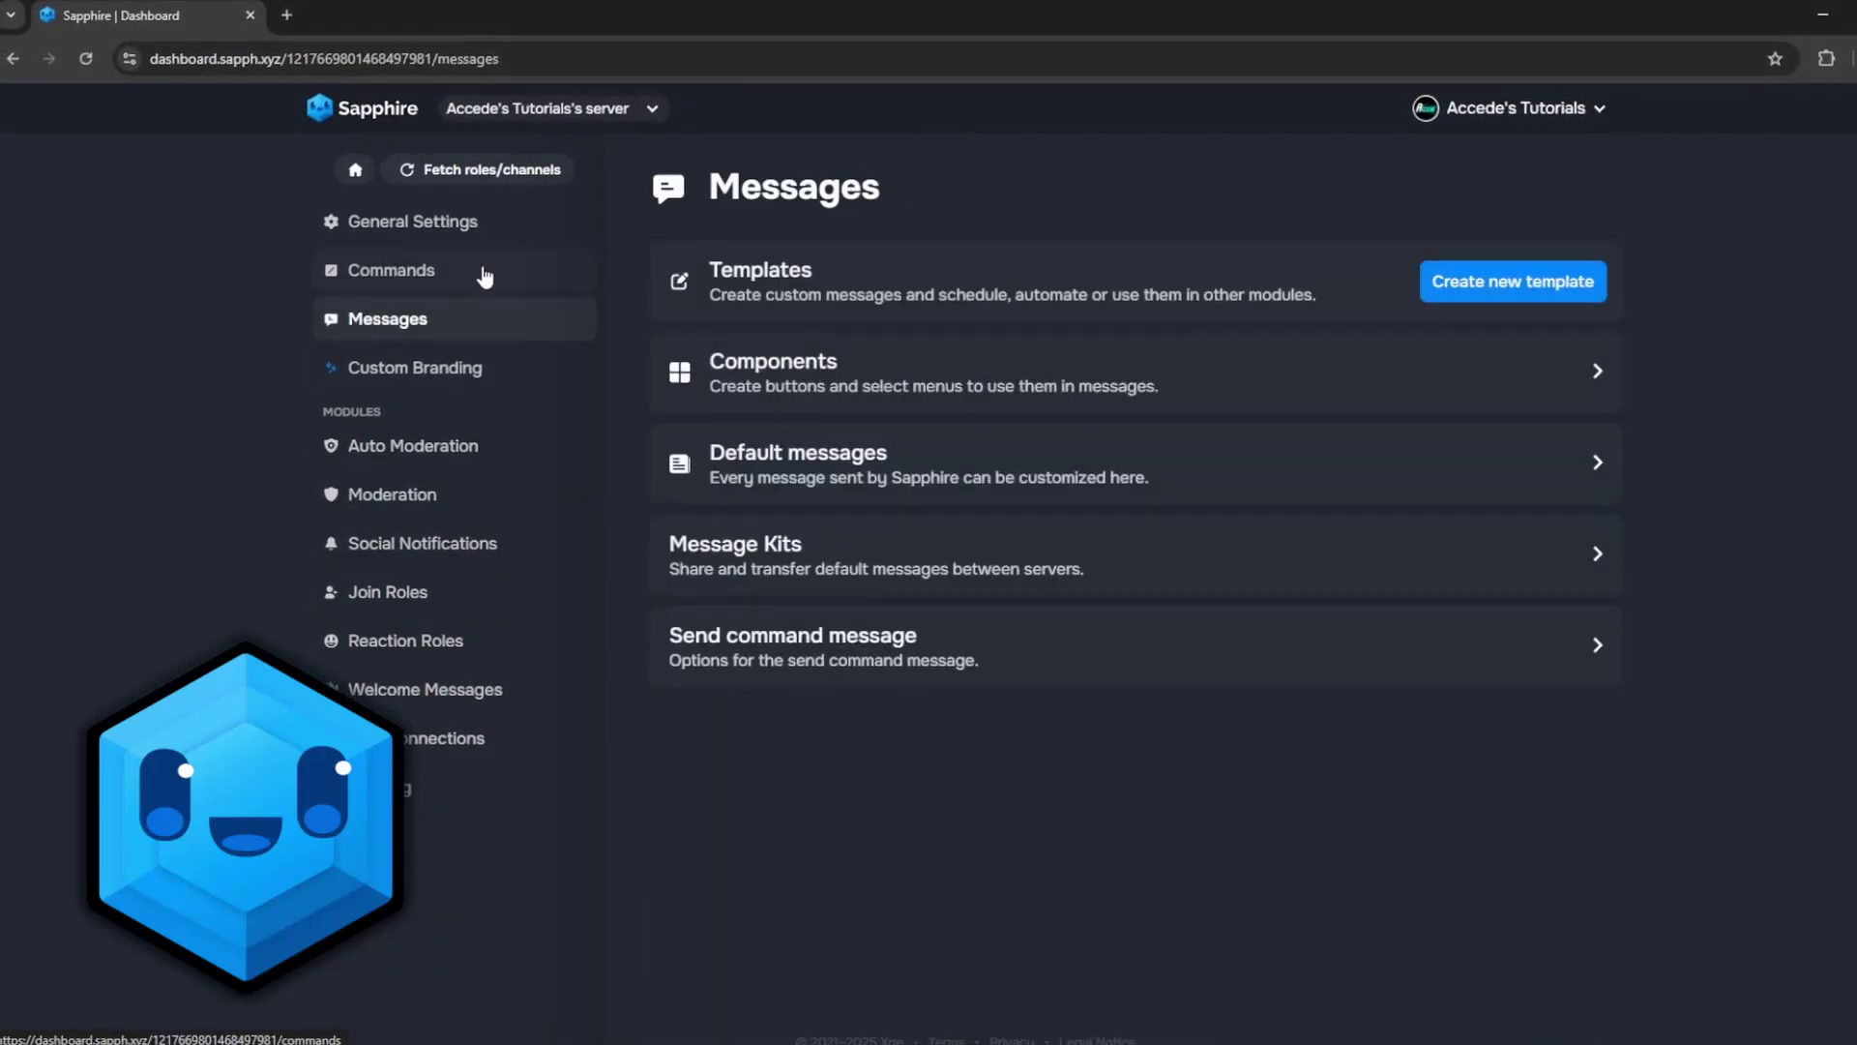
click(478, 274)
click(514, 242)
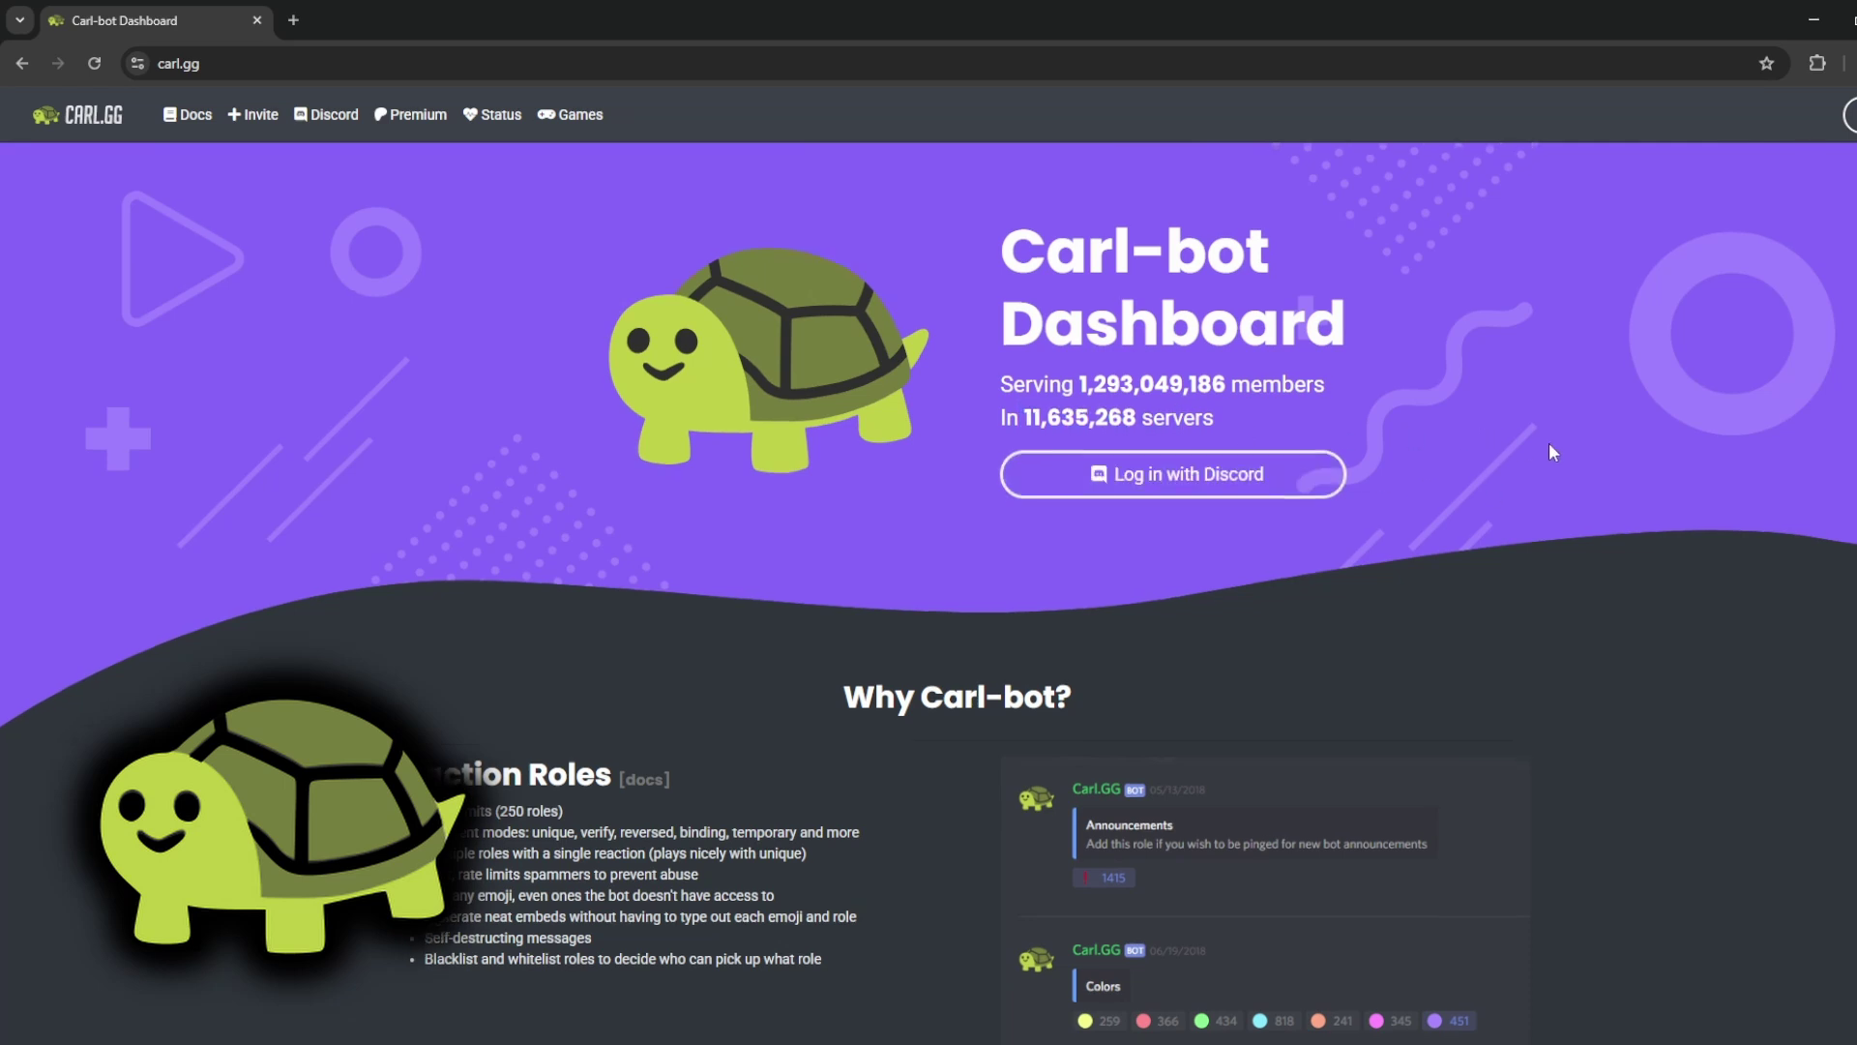
Examine the Carl-bot homepage's feature sections on reaction roles, logging, moderation and Carl Gaming
scroll(1548, 443, down, 10)
scroll(1554, 450, down, 3)
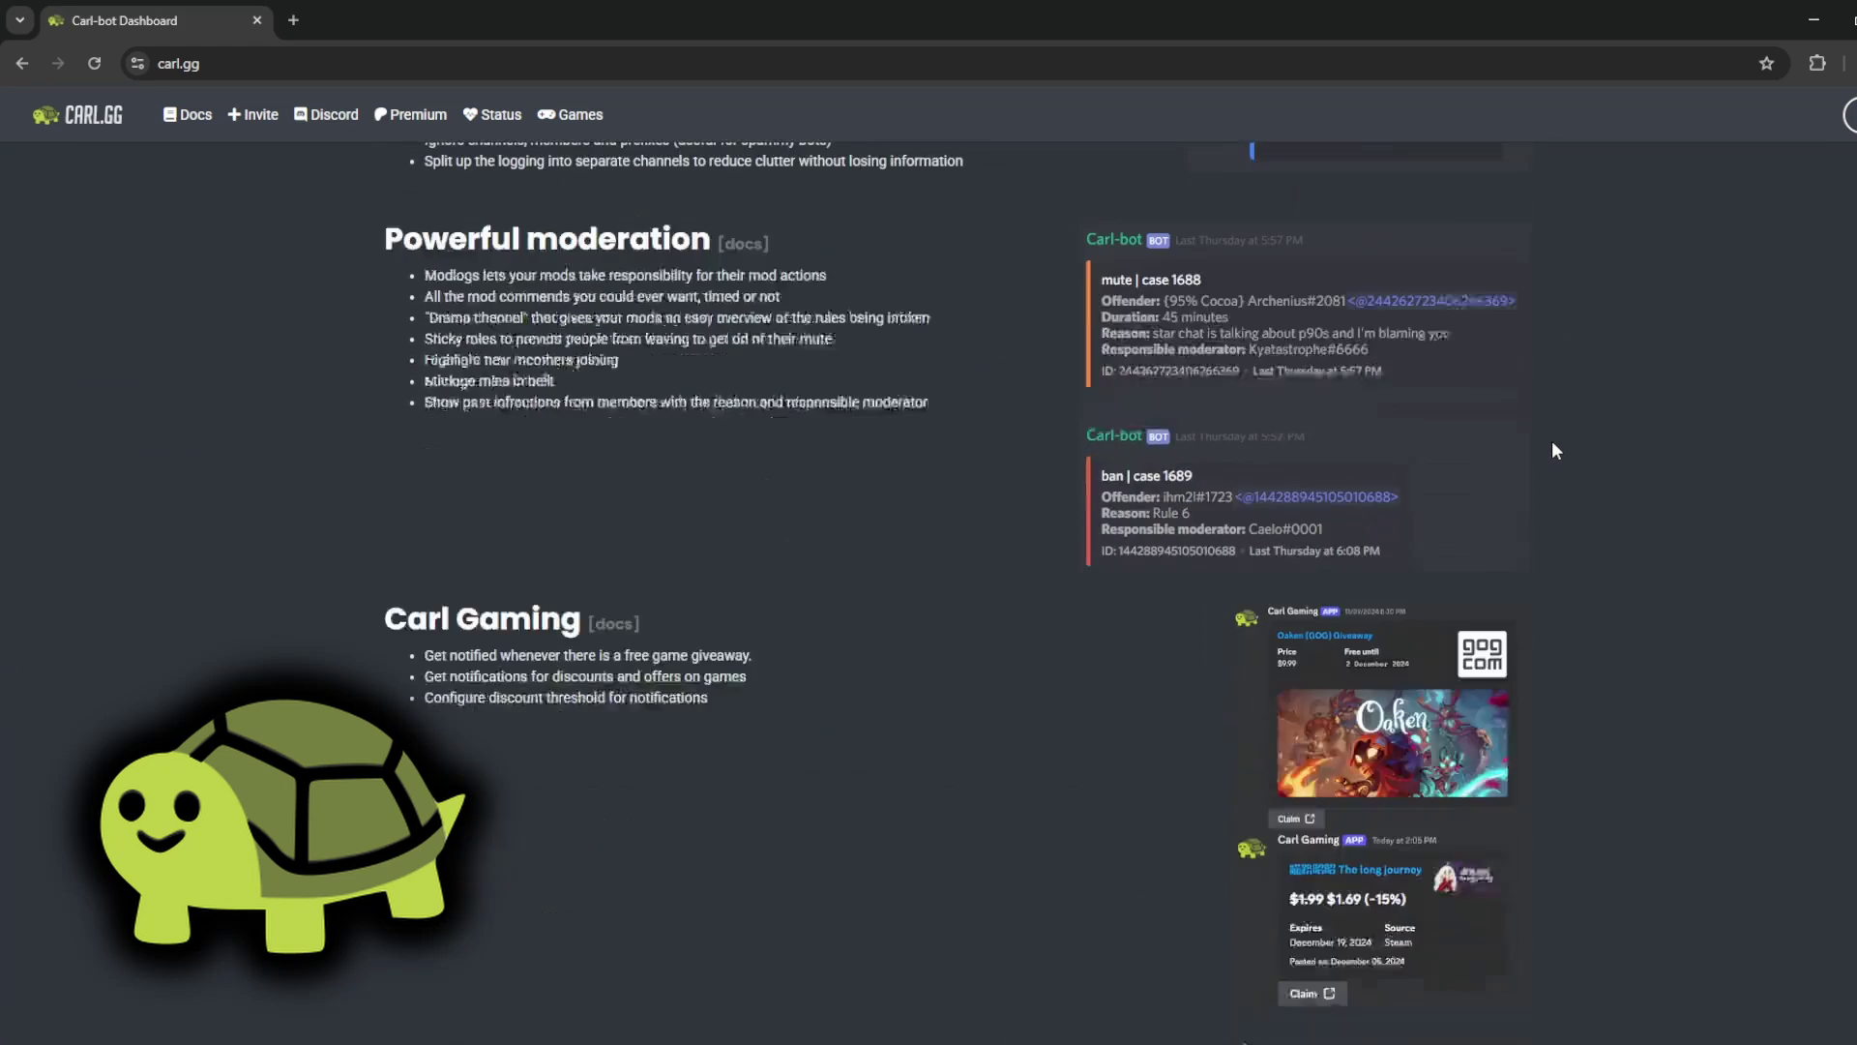
scroll(1553, 449, up, 10)
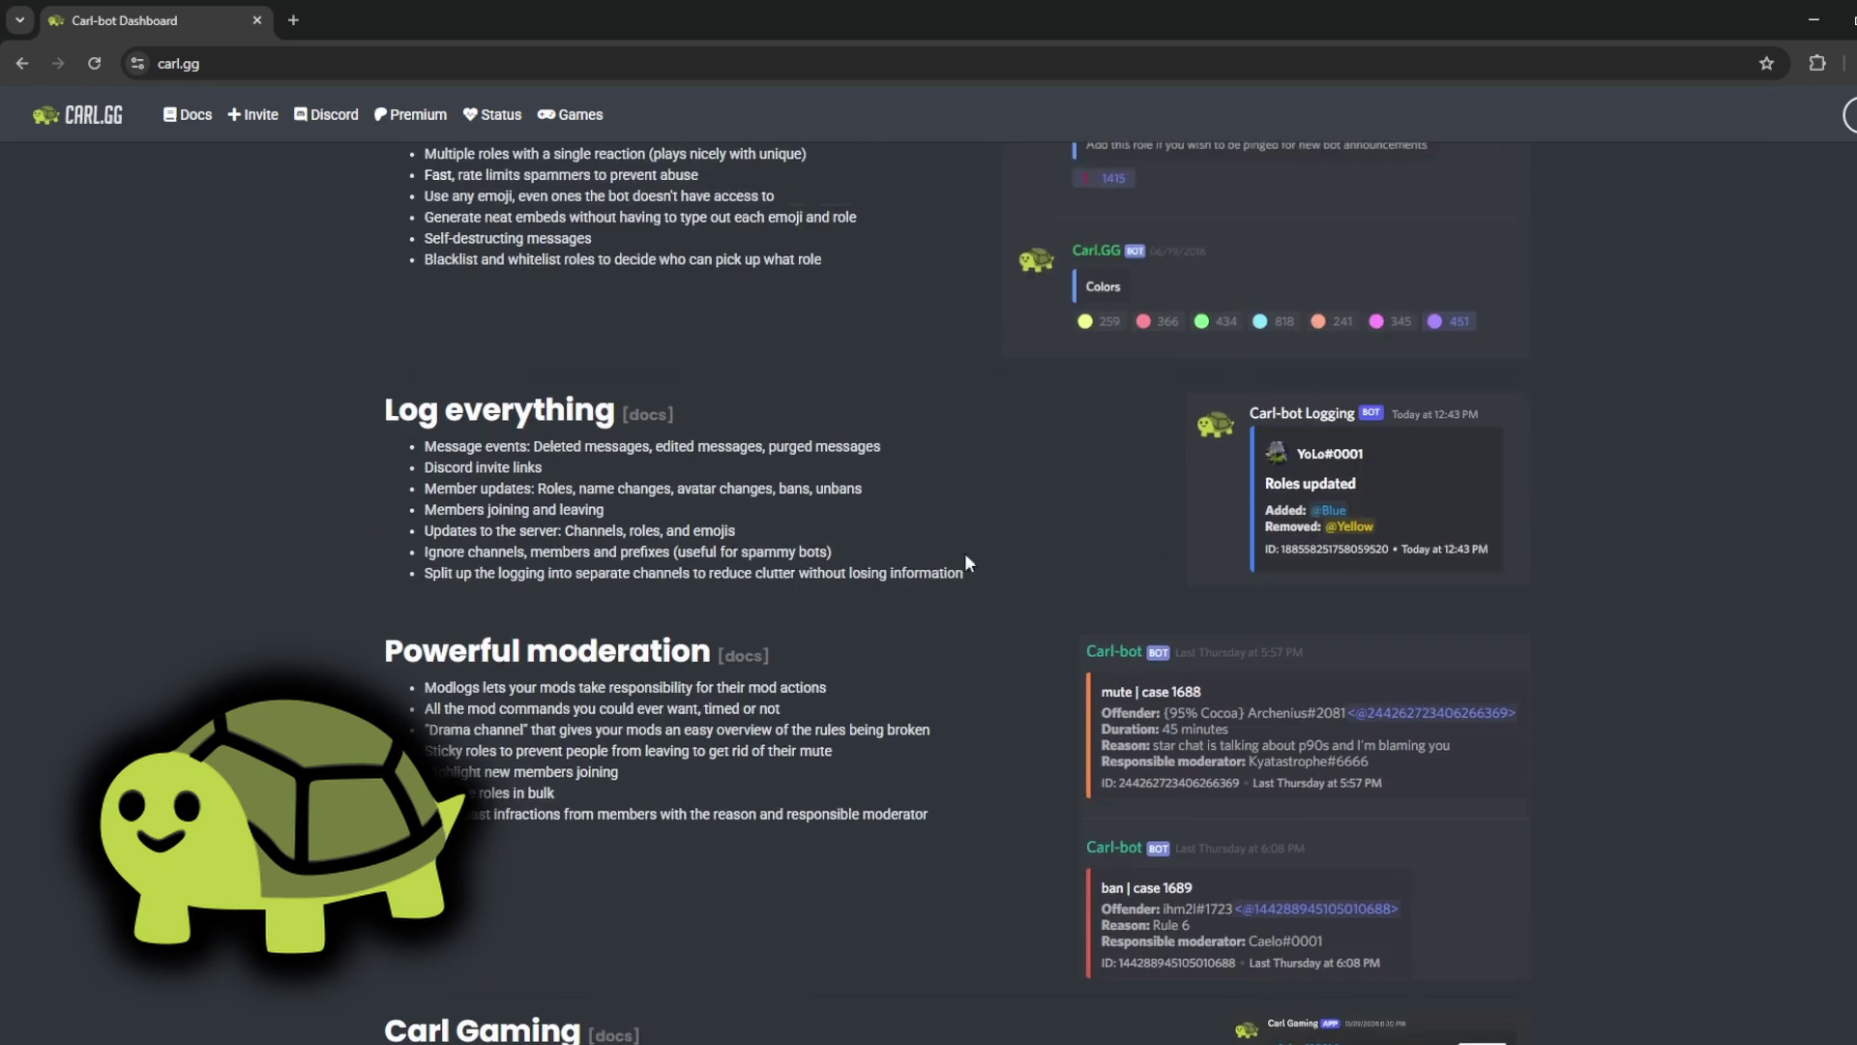
scroll(563, 615, down, 7)
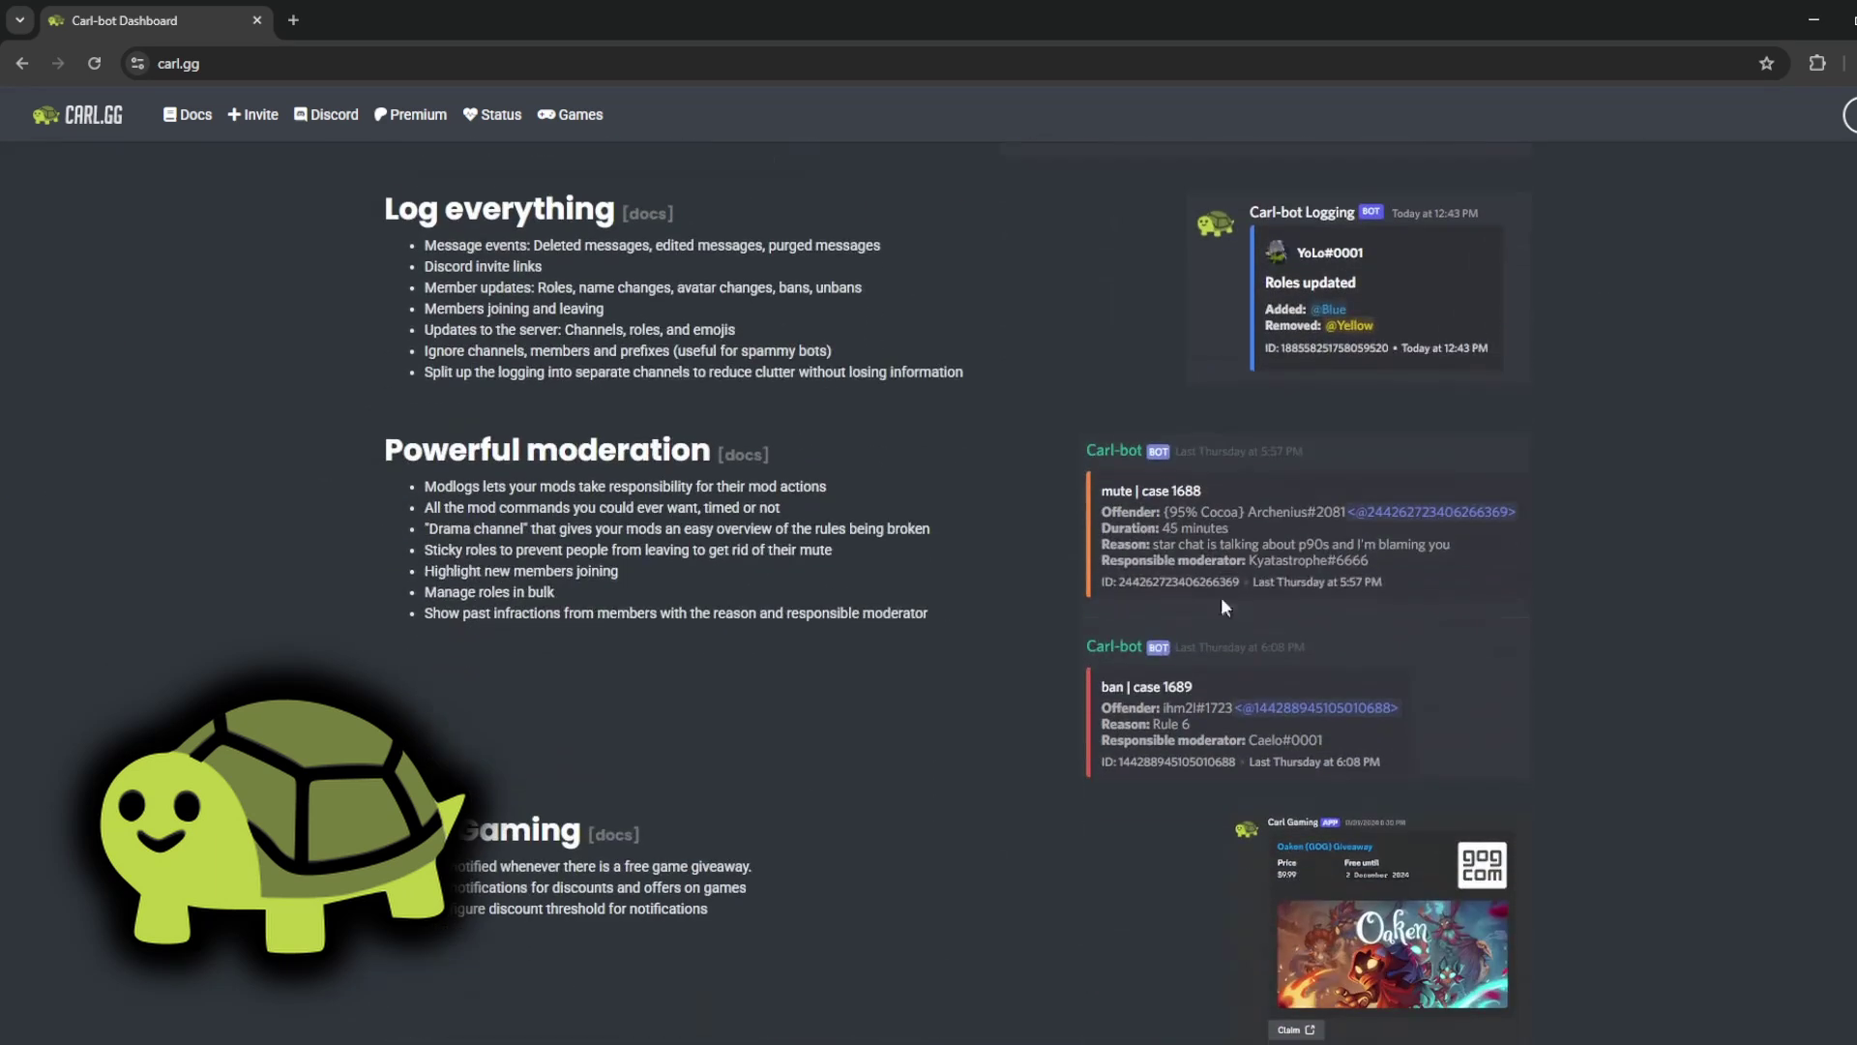
scroll(1103, 725, down, 3)
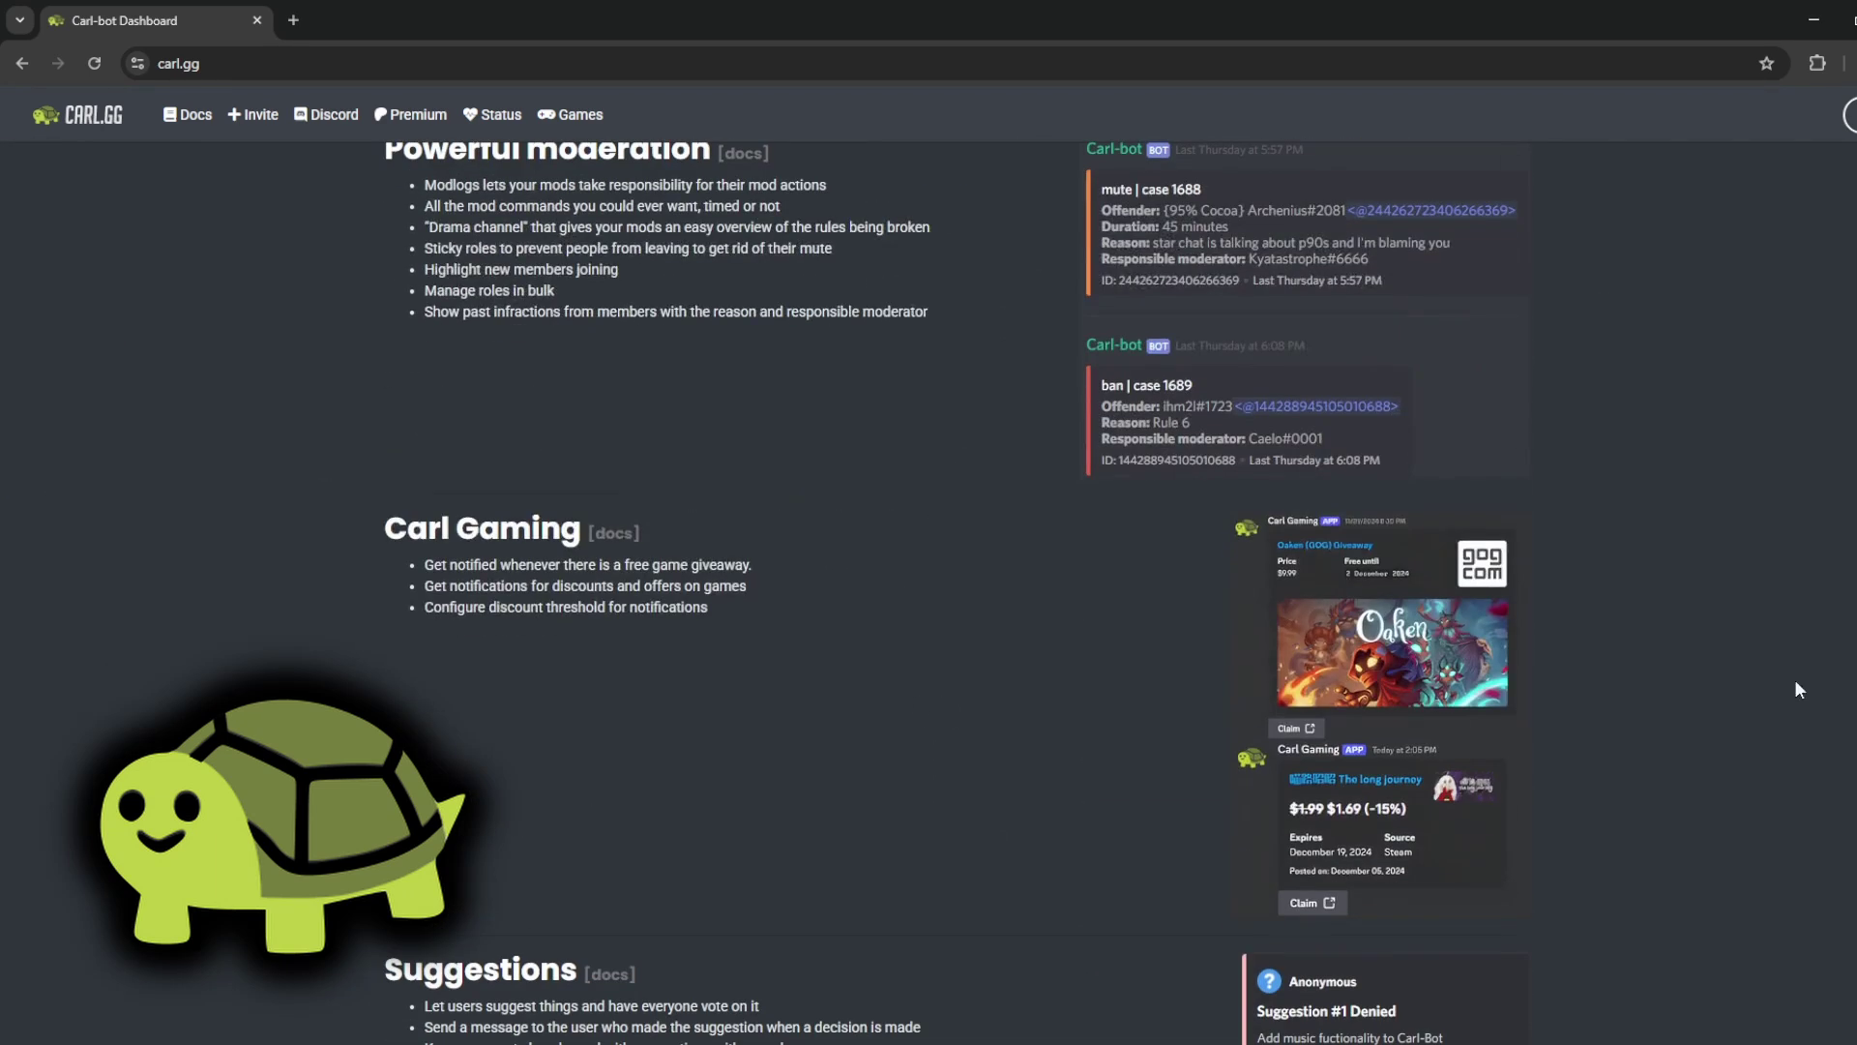
scroll(1712, 695, down, 1)
Highlight the free game giveaway line in the Carl Gaming section, and clear the highlight
drag(424, 564, 646, 586)
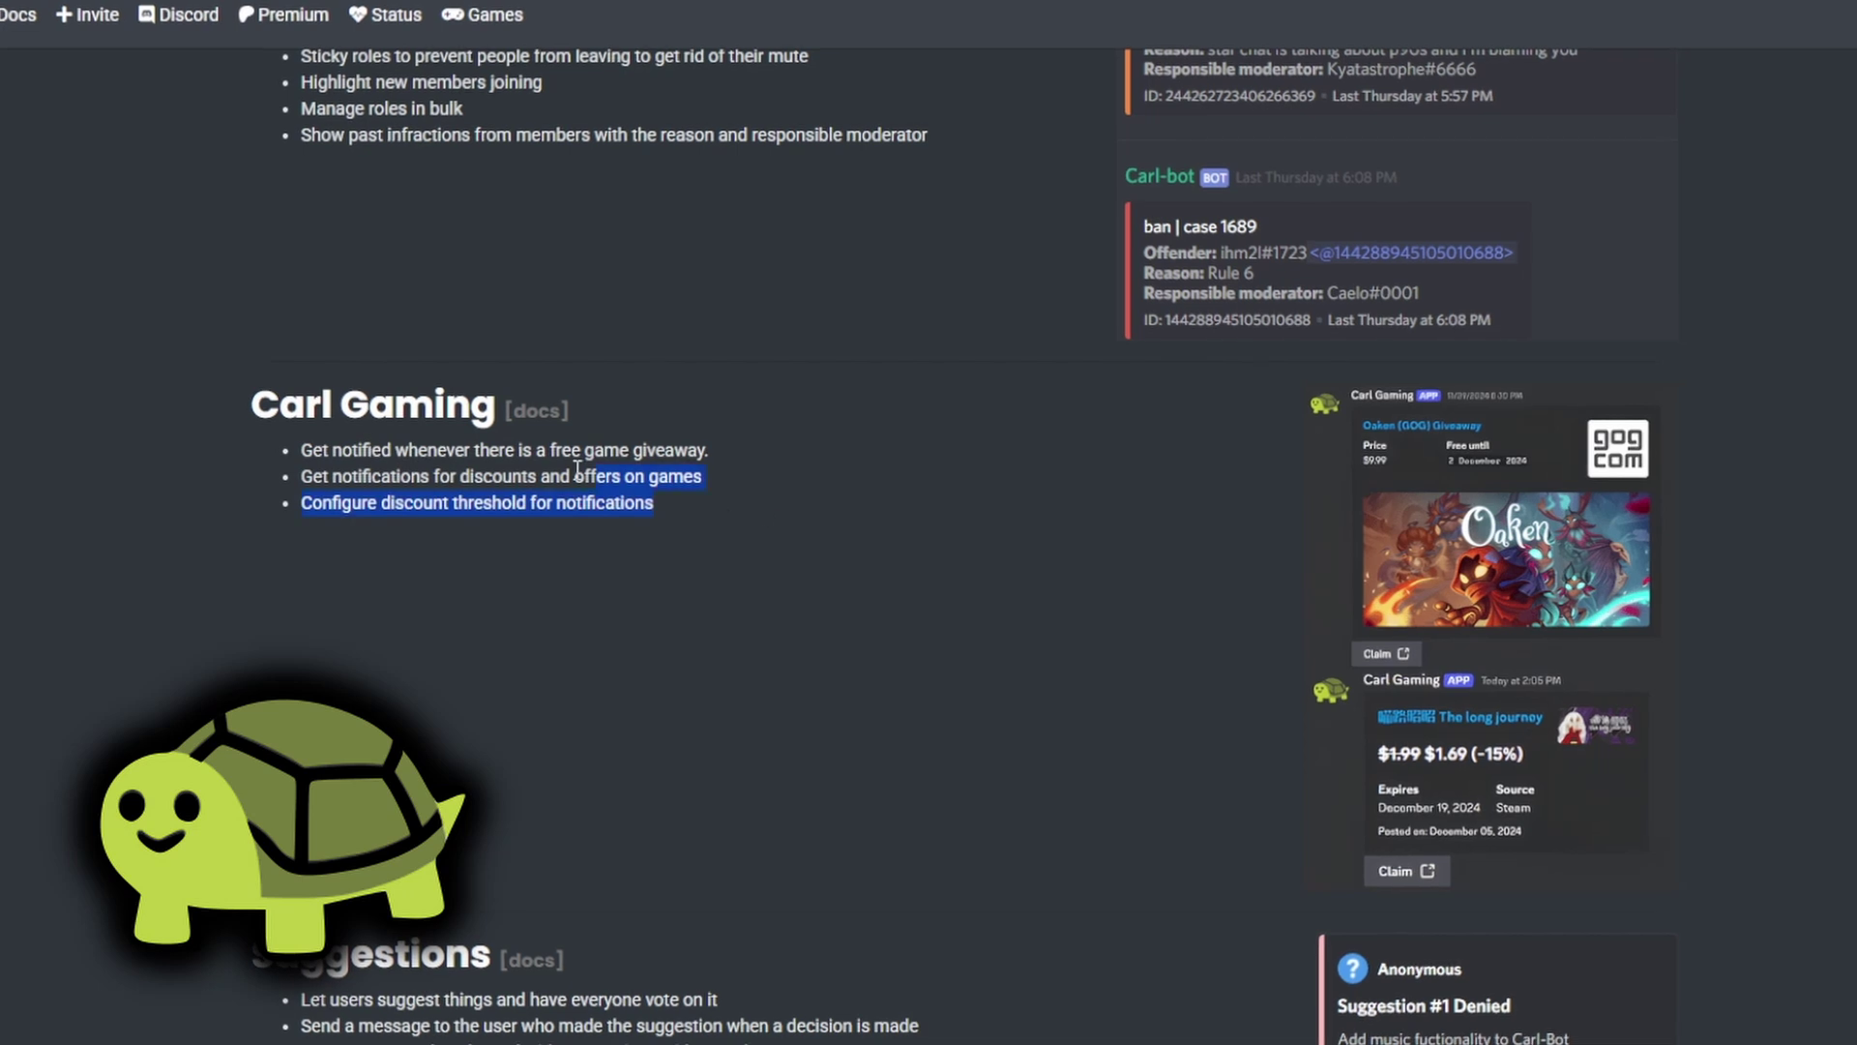
drag(578, 469, 250, 404)
drag(764, 453, 294, 432)
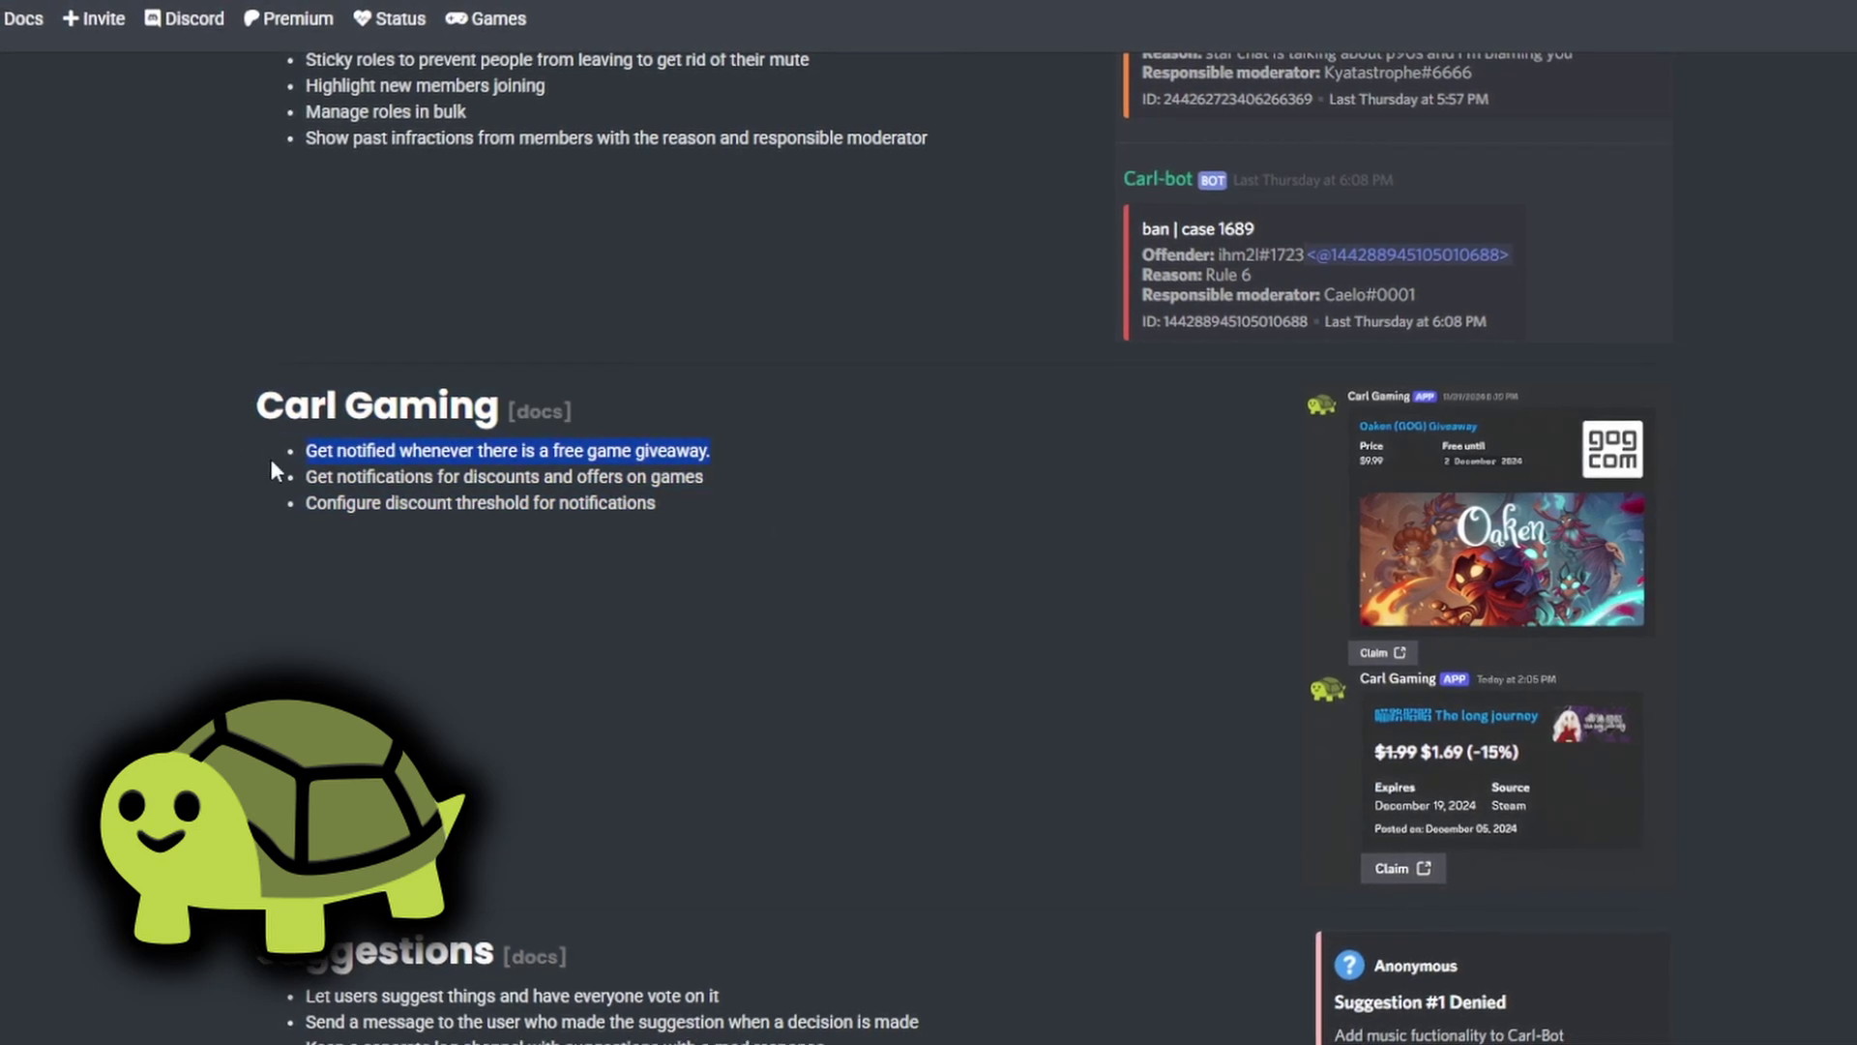
click(518, 435)
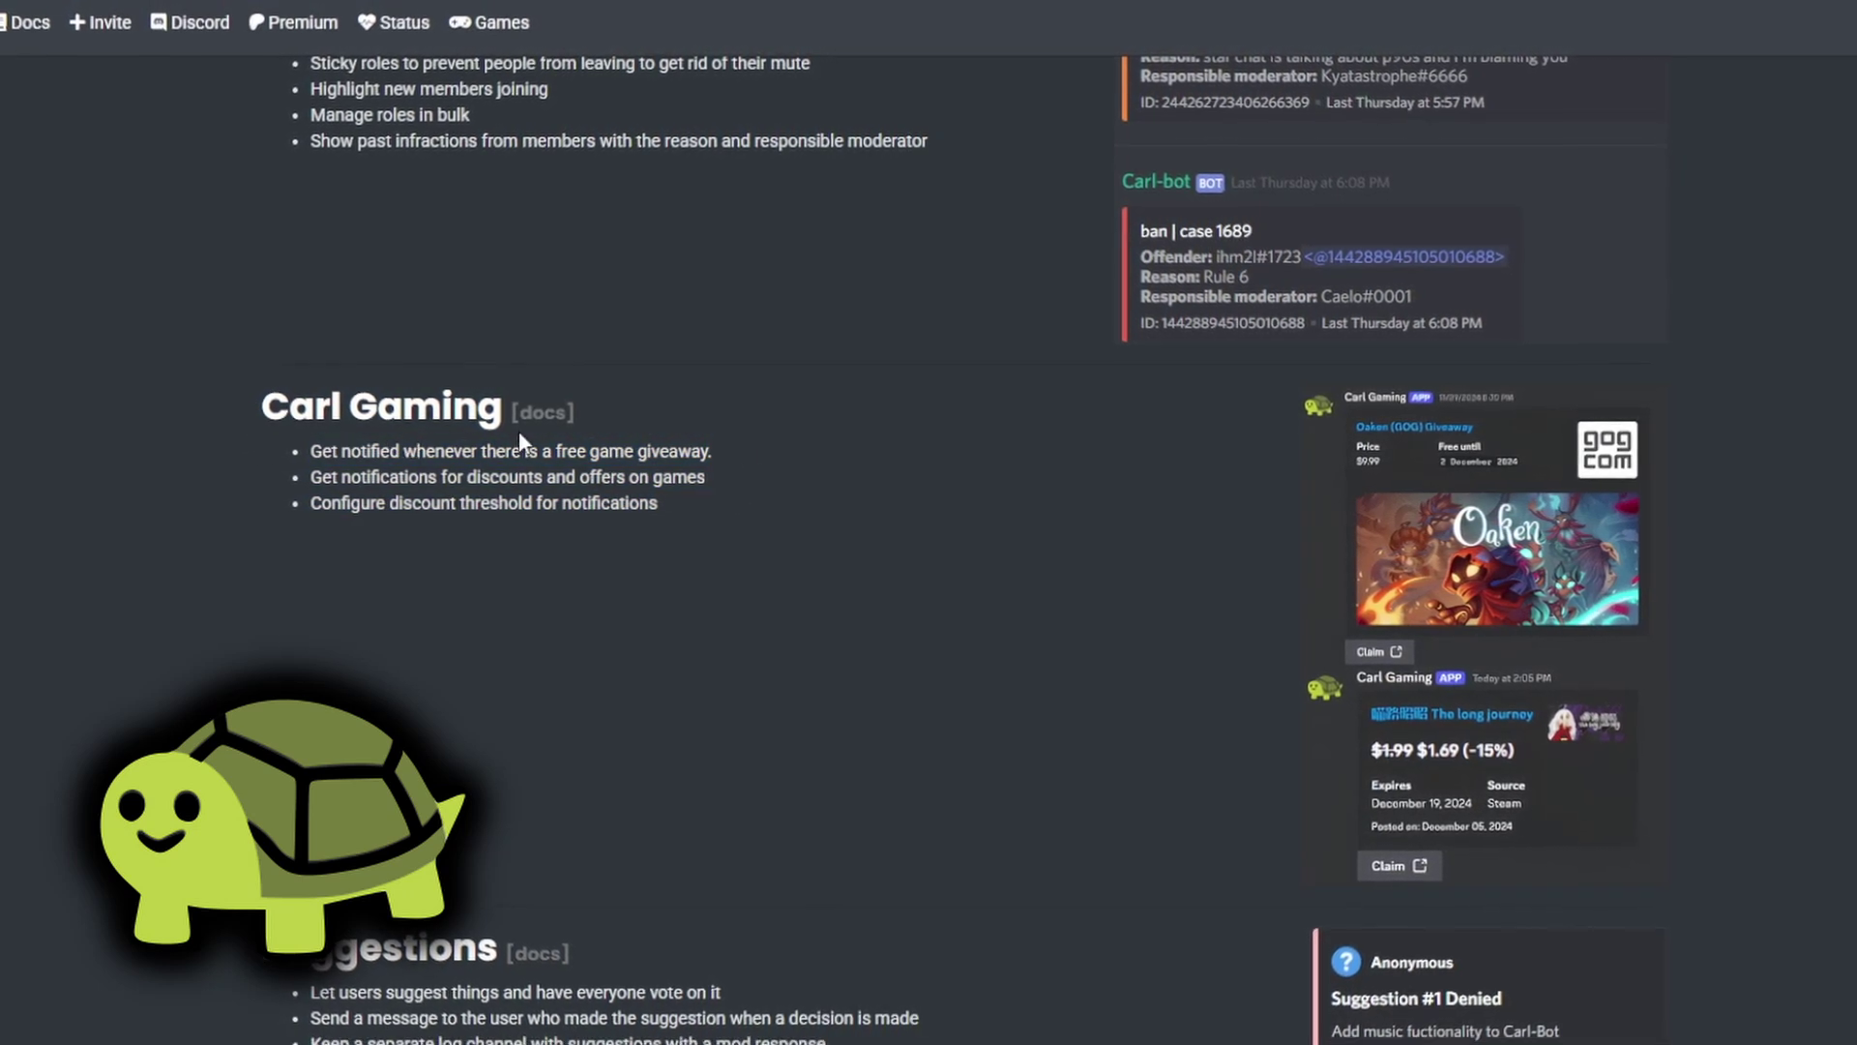
Examine Carl-bot's sections on suggestions, the permission system, custom commands and welcome messages
scroll(1043, 437, down, 4)
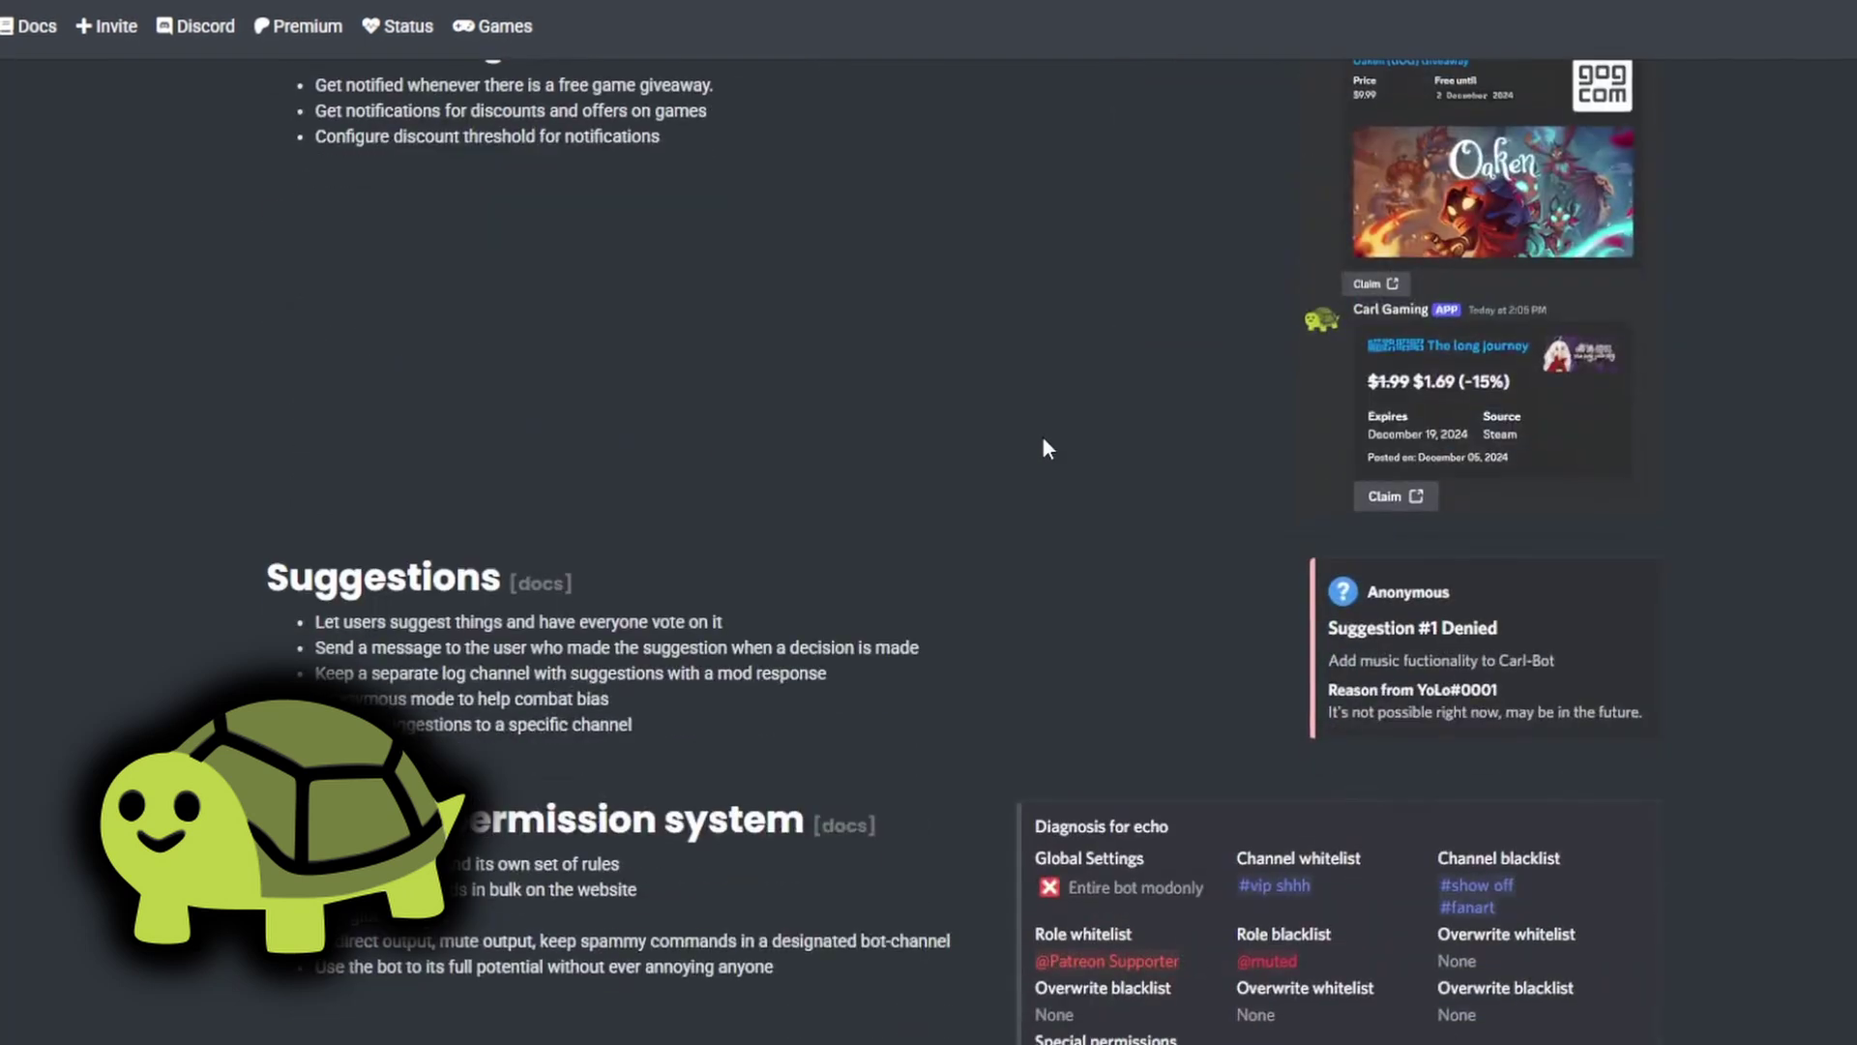
scroll(1044, 447, down, 15)
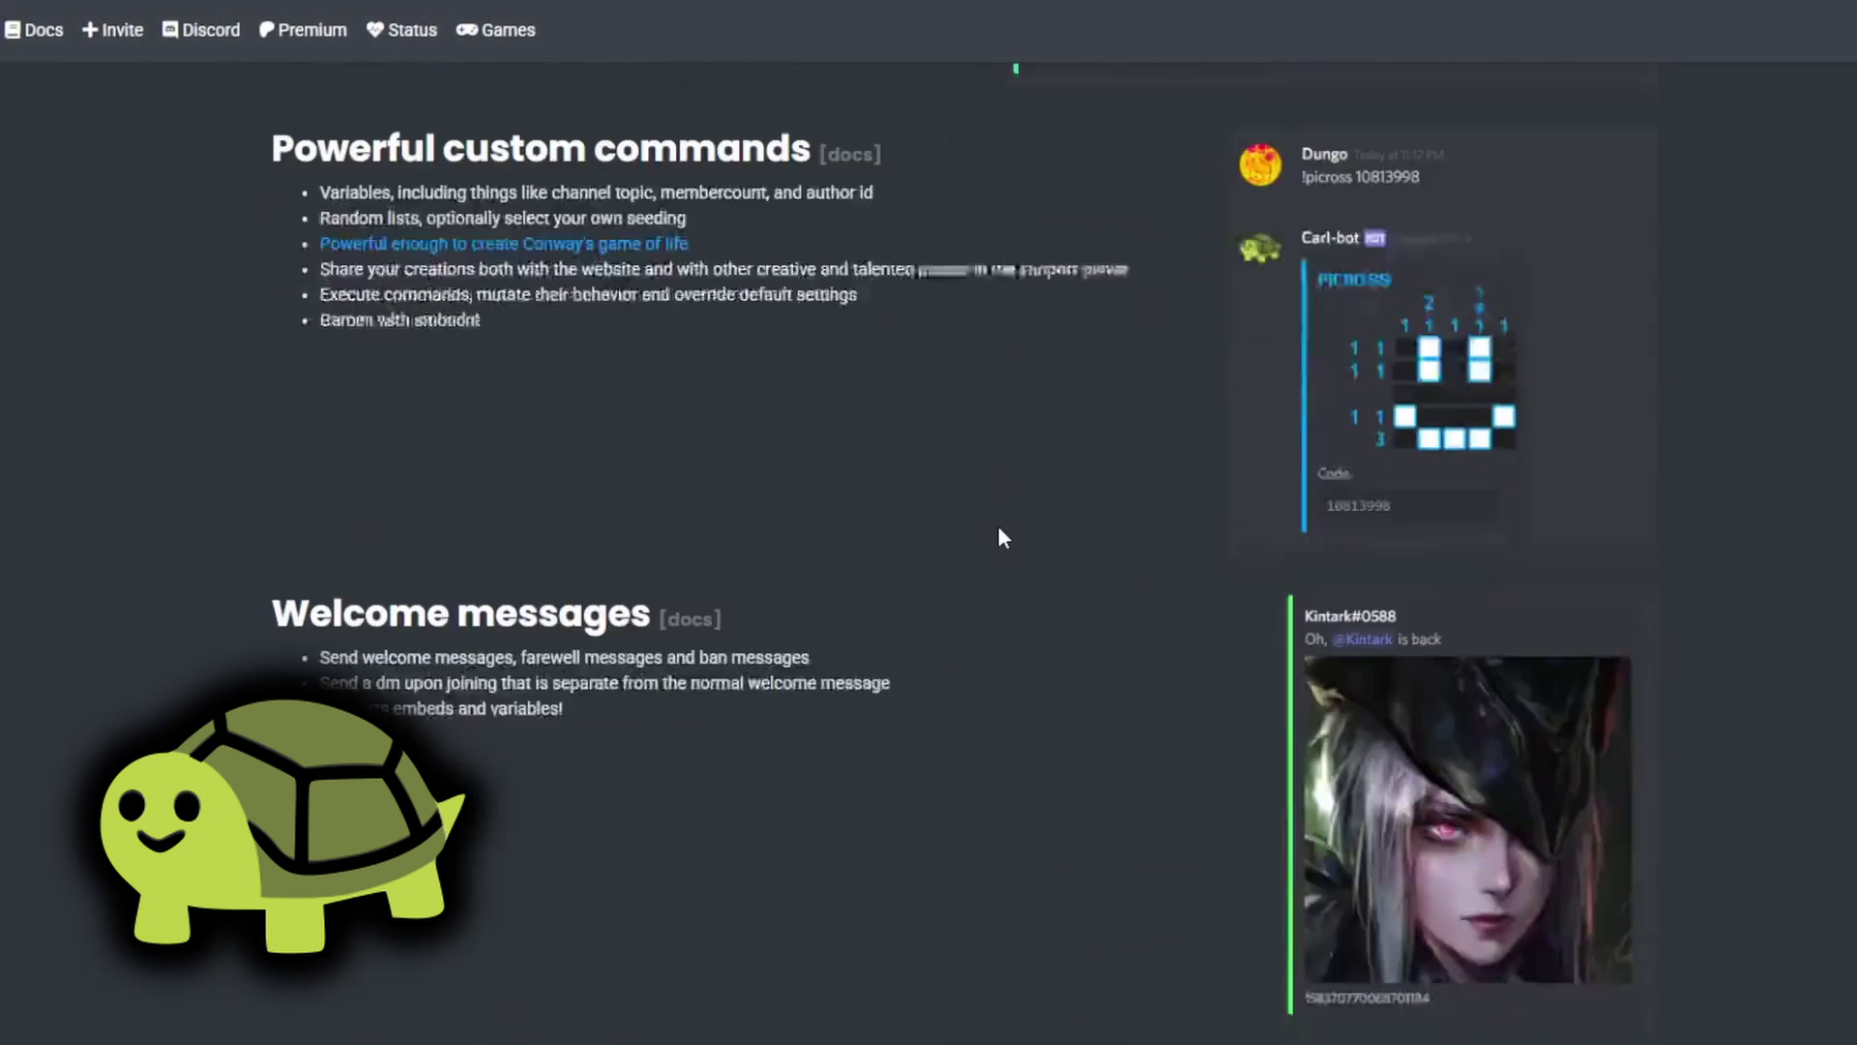
scroll(1001, 537, down, 5)
scroll(1036, 581, up, 3)
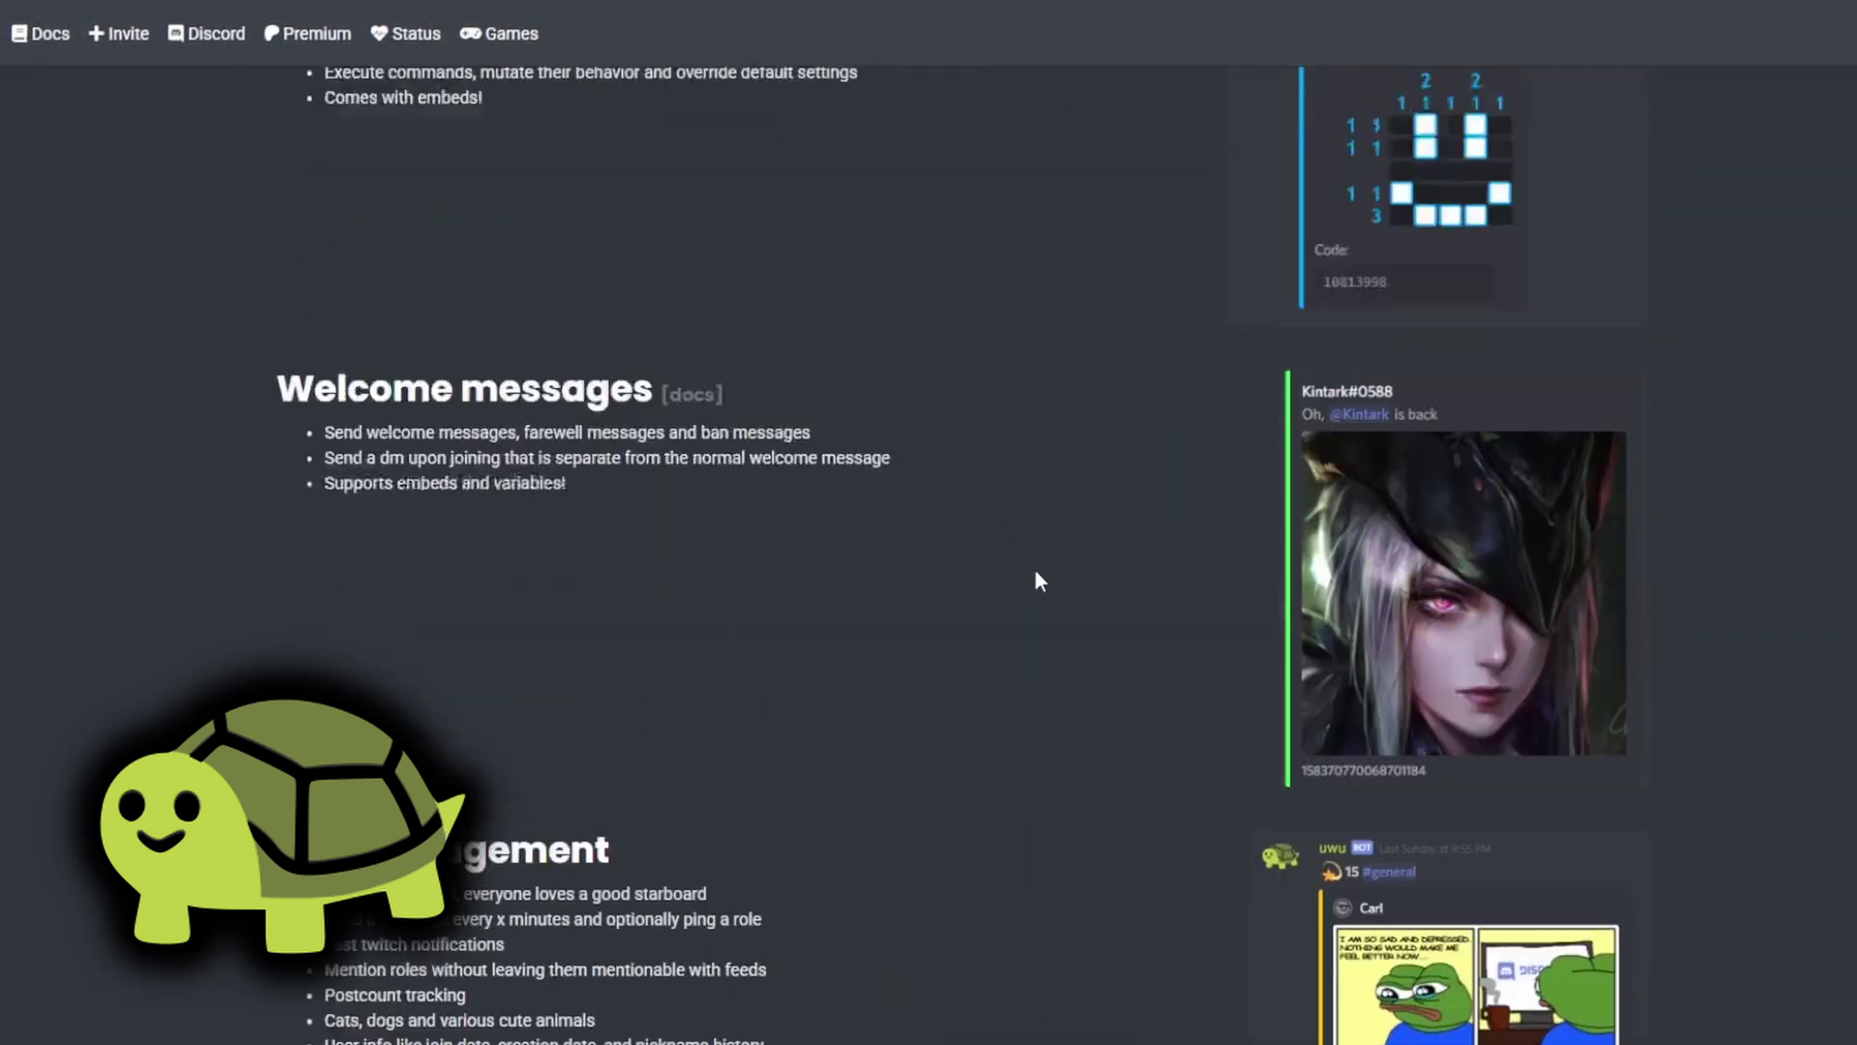
scroll(1036, 581, up, 7)
scroll(708, 650, down, 10)
scroll(1002, 740, up, 9)
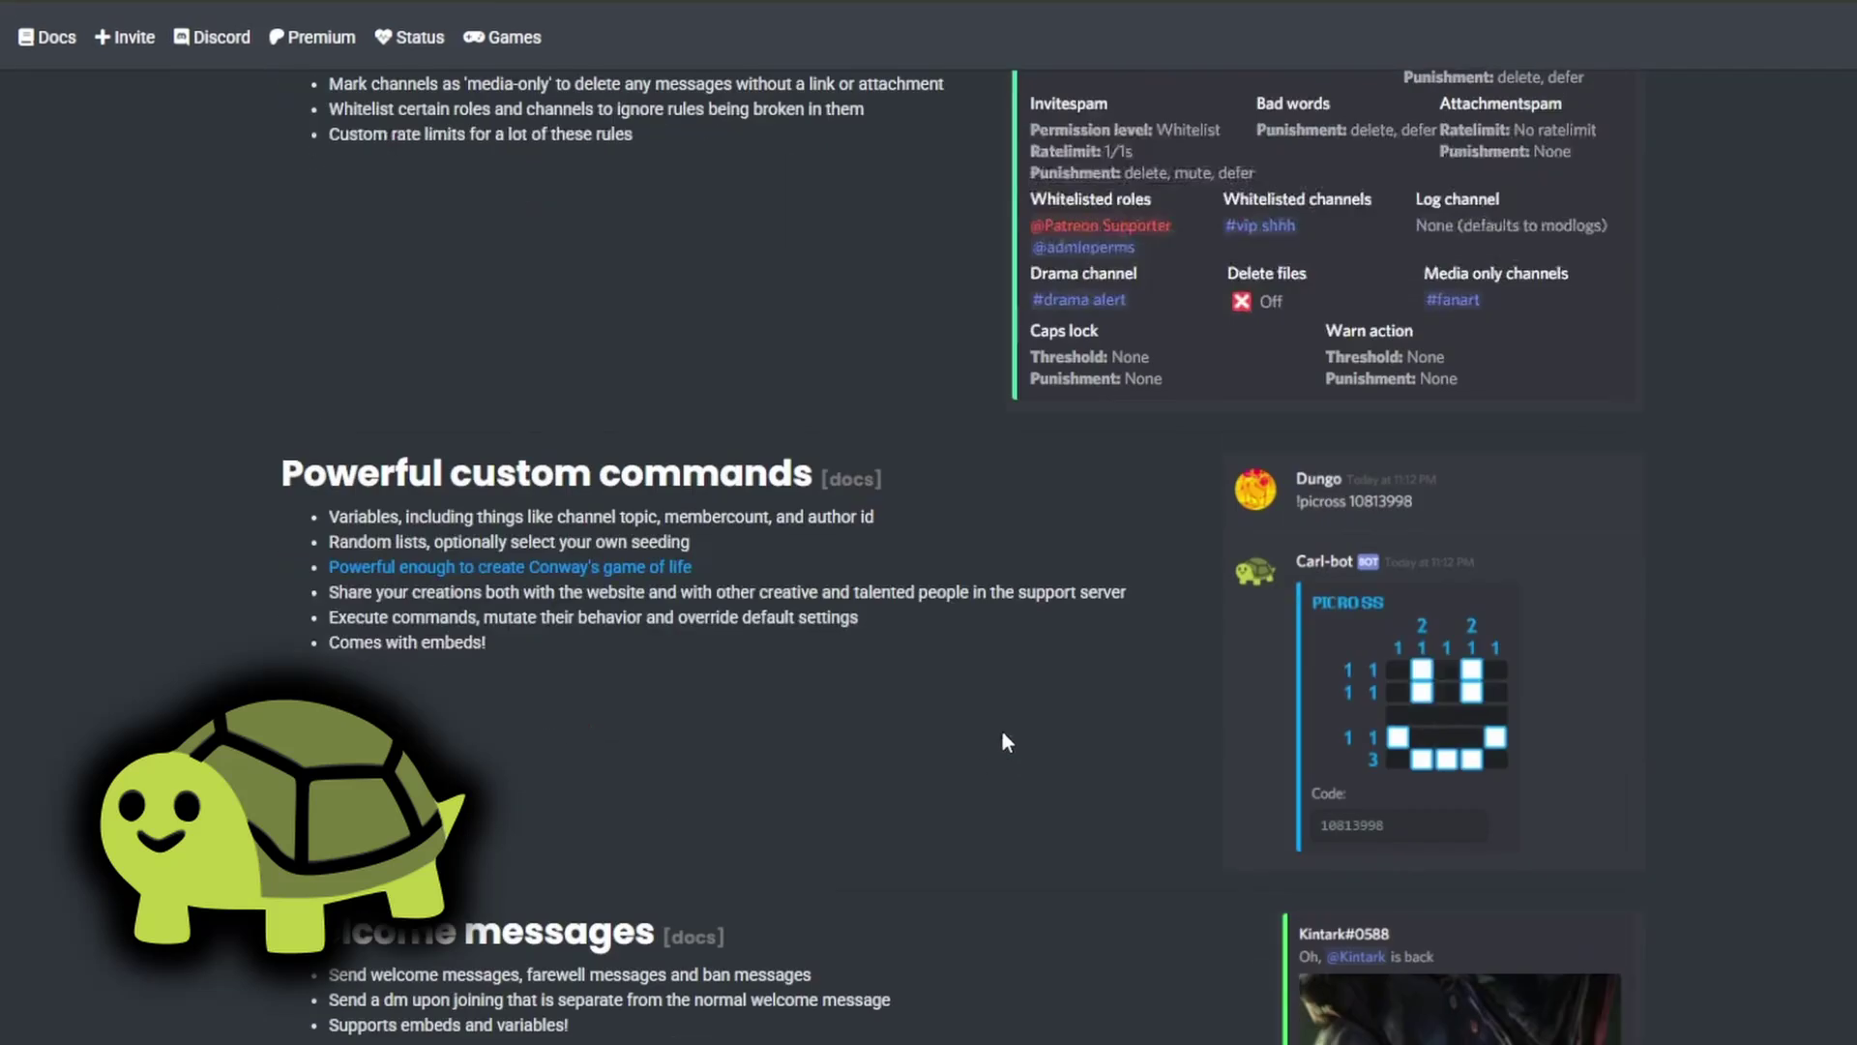
Examine the Welcome messages and User engagement sections of the Carl-bot homepage, and go back up the page
scroll(1006, 742, down, 9)
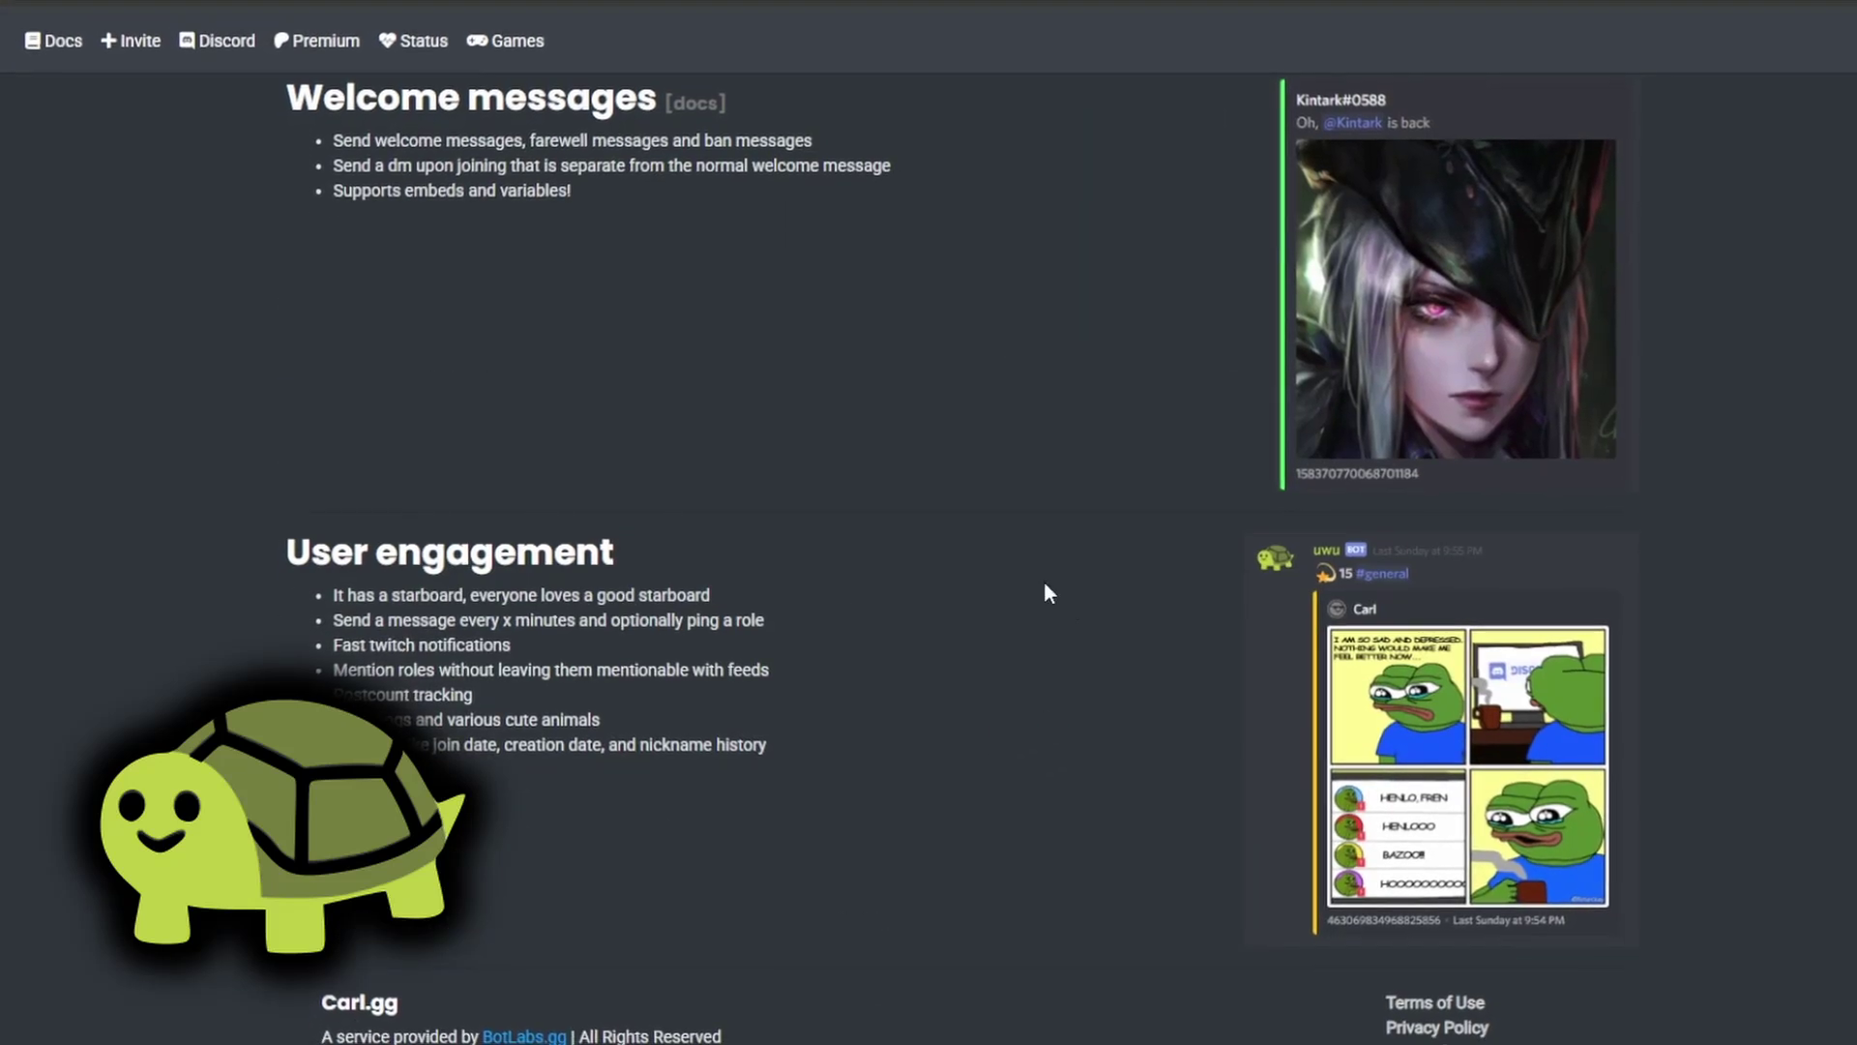
scroll(1043, 582, up, 15)
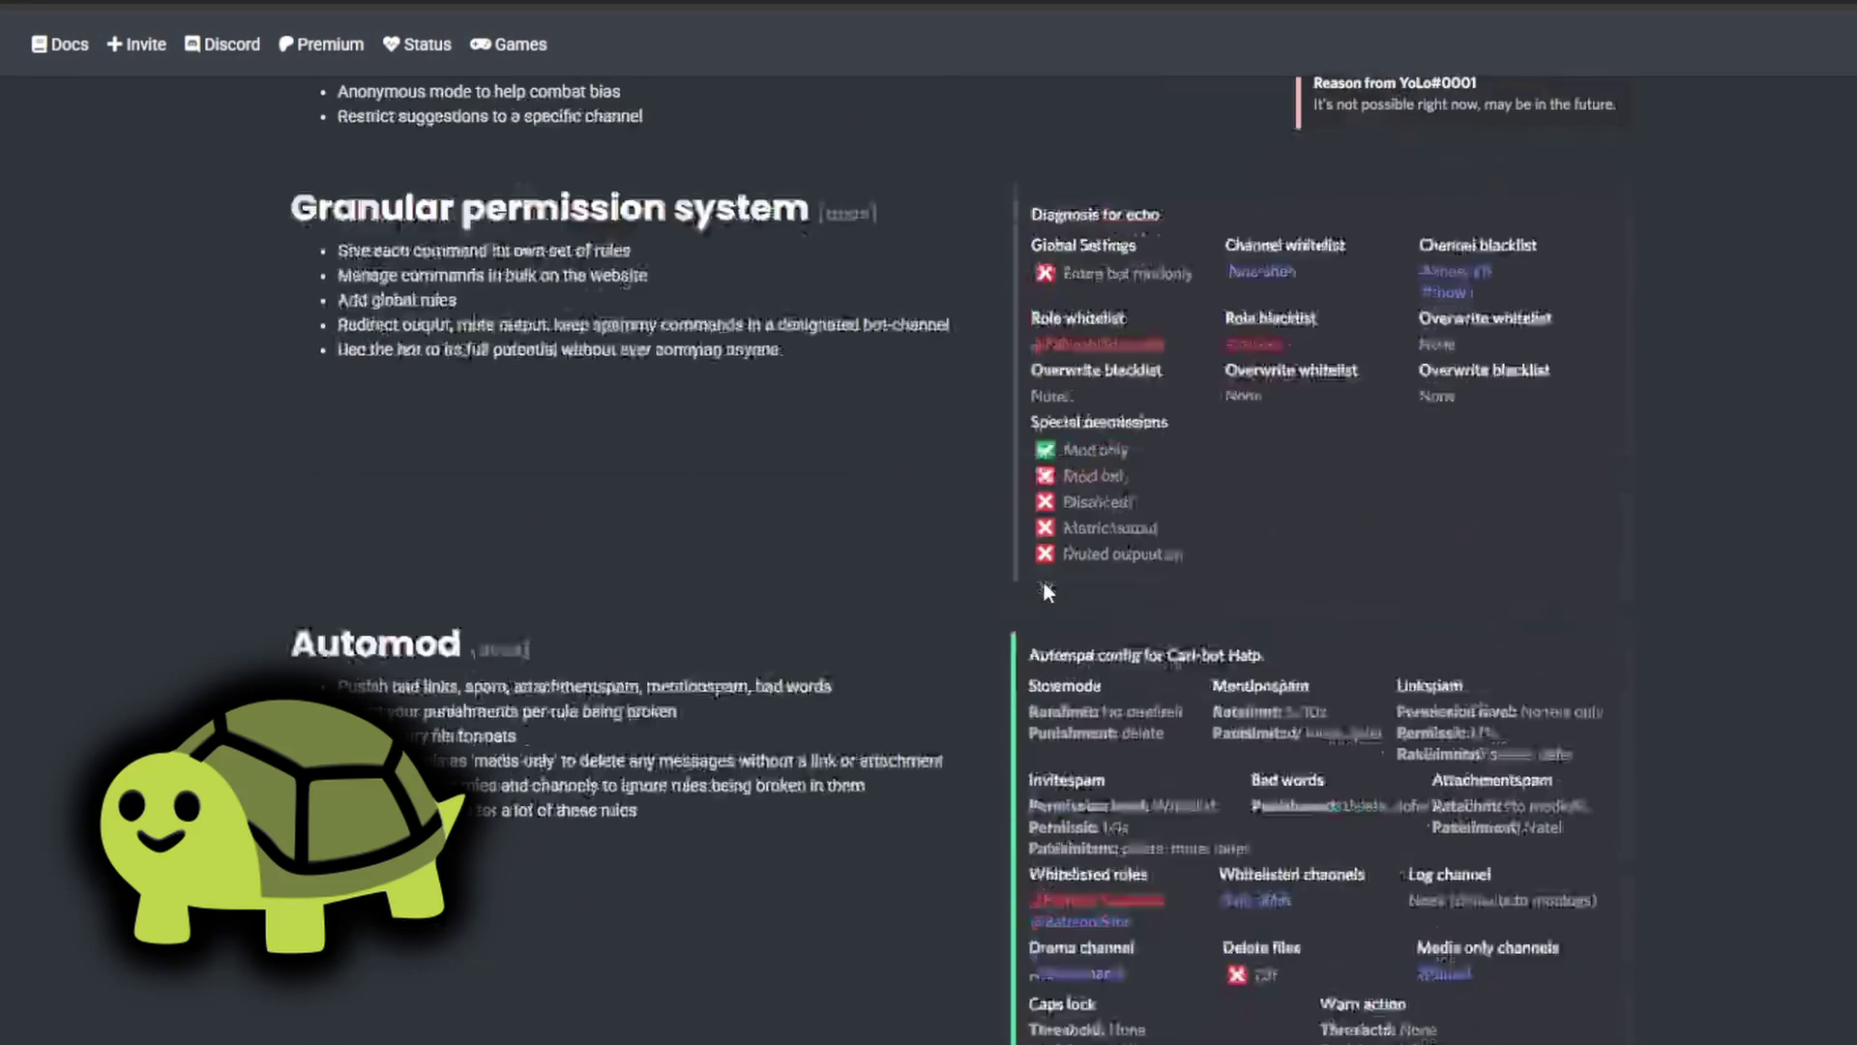
scroll(1043, 582, up, 10)
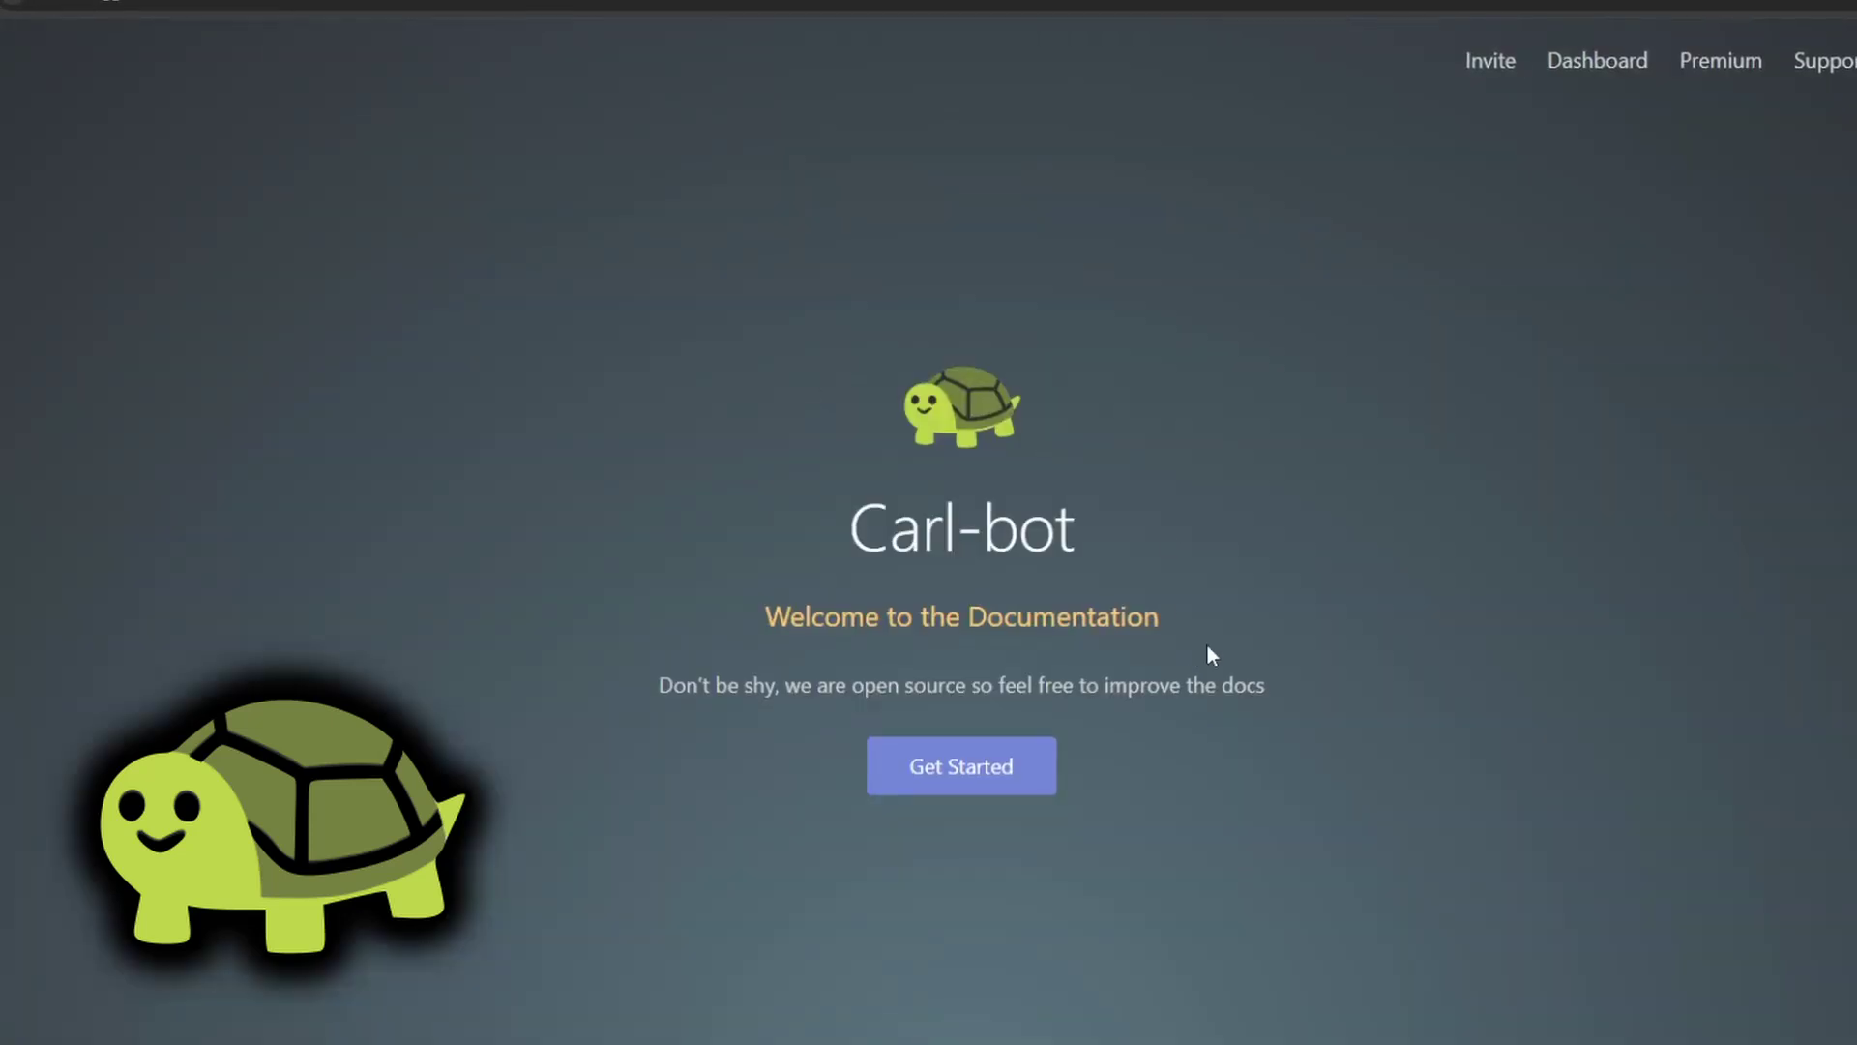
Examine the landing page of the Carl-bot documentation, including its introduction and Features list
scroll(1302, 606, down, 10)
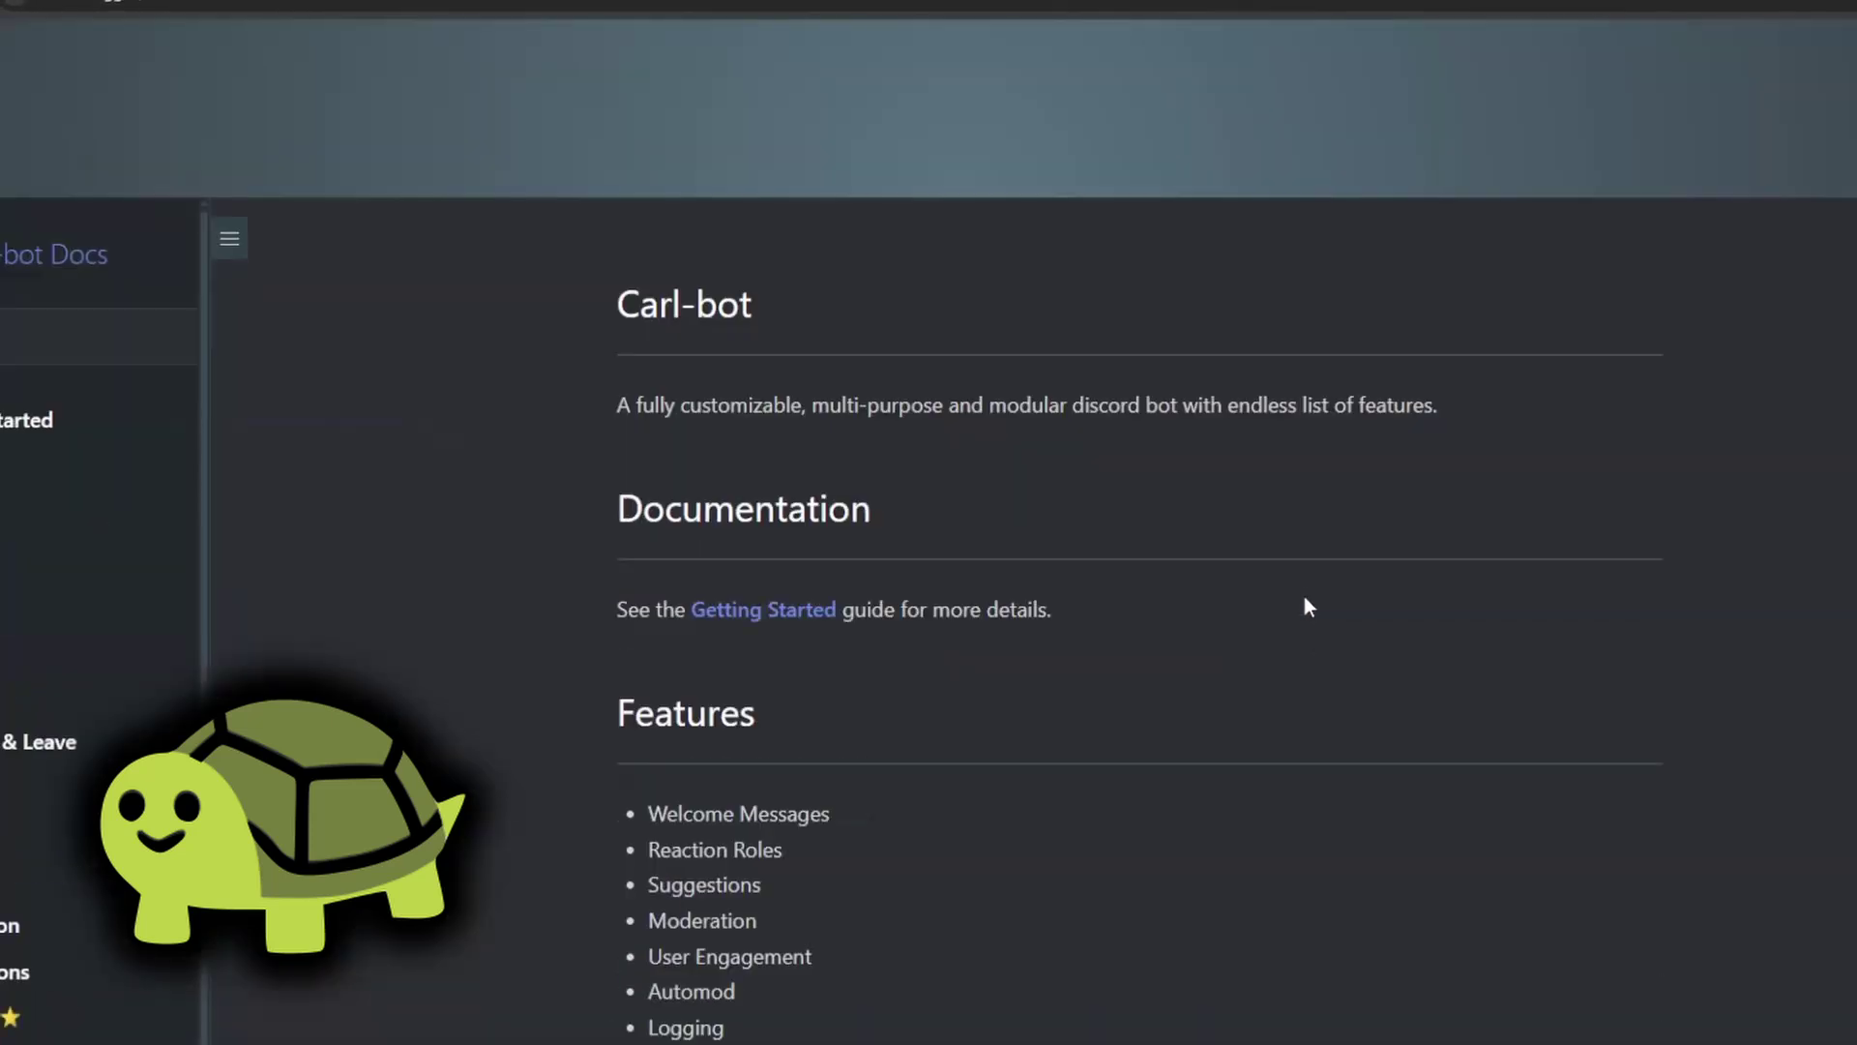
scroll(1306, 577, up, 5)
scroll(642, 580, down, 5)
Open the Feeds page of the documentation and examine the feed commands, autofeeds and variables
click(56, 452)
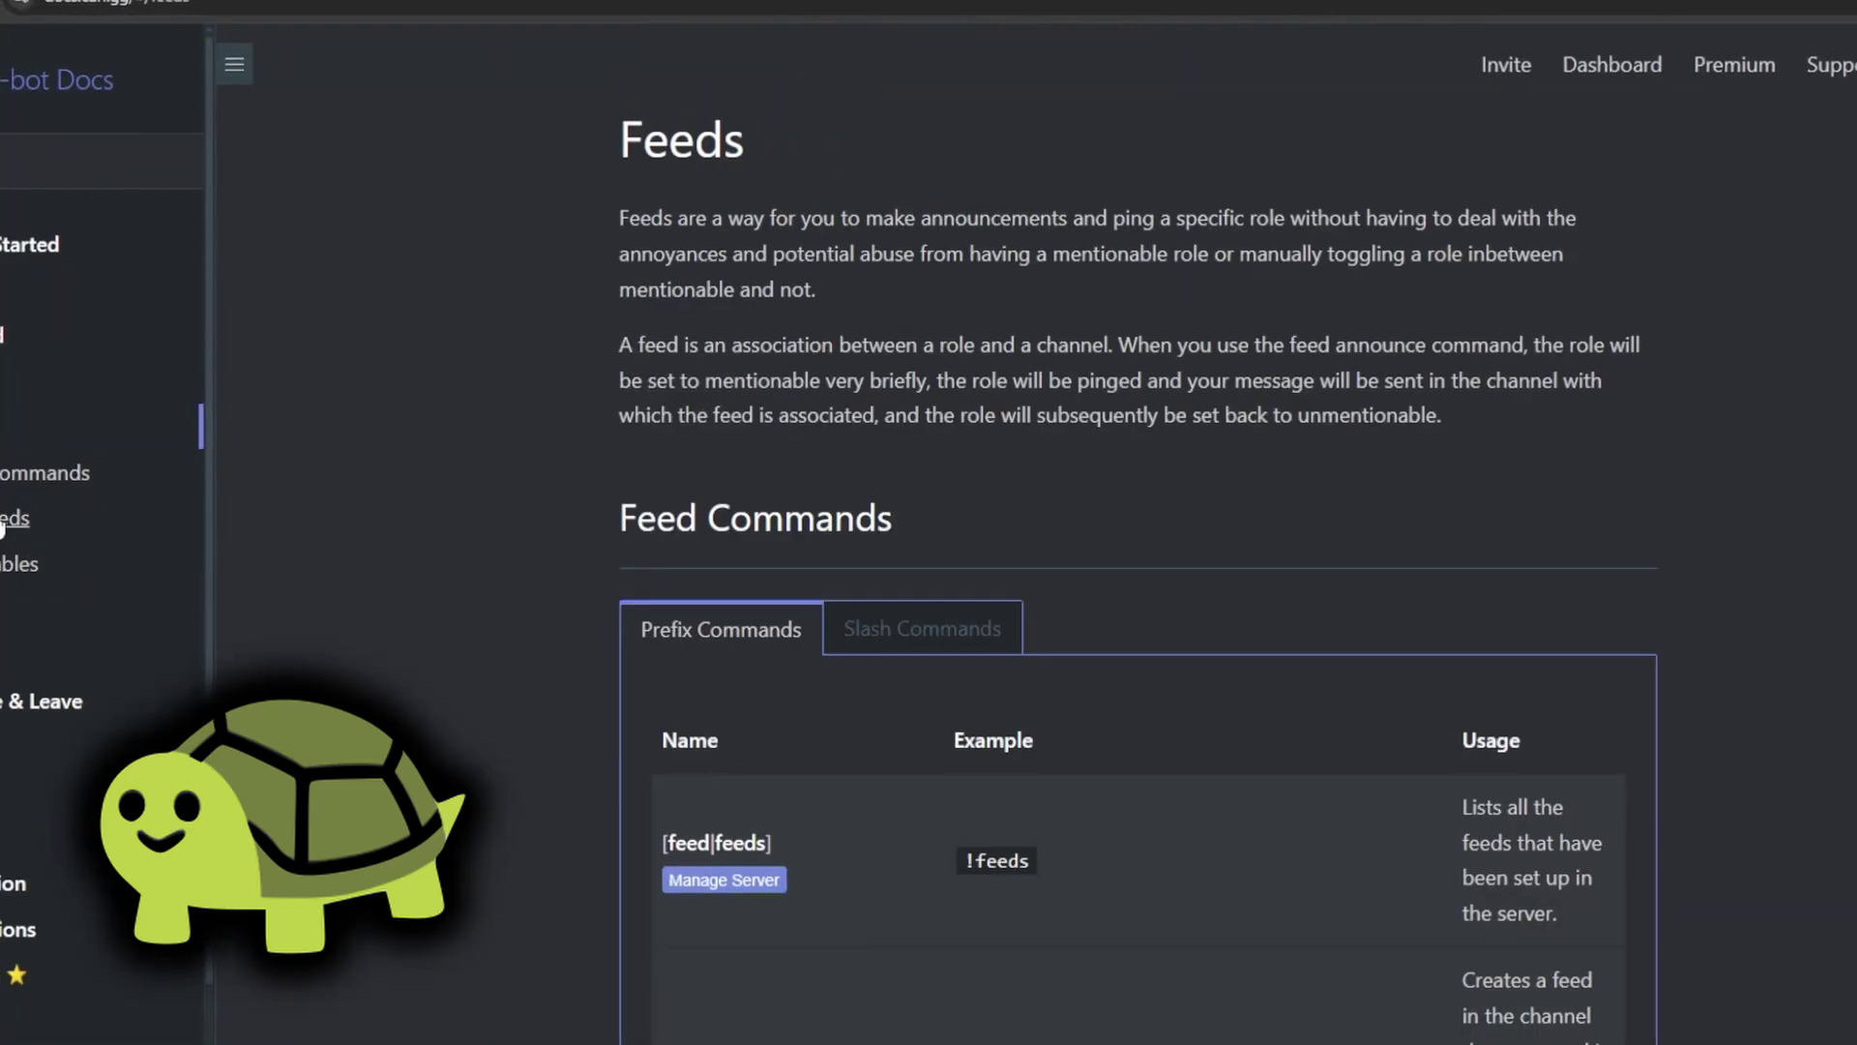
scroll(537, 541, down, 15)
scroll(554, 532, up, 10)
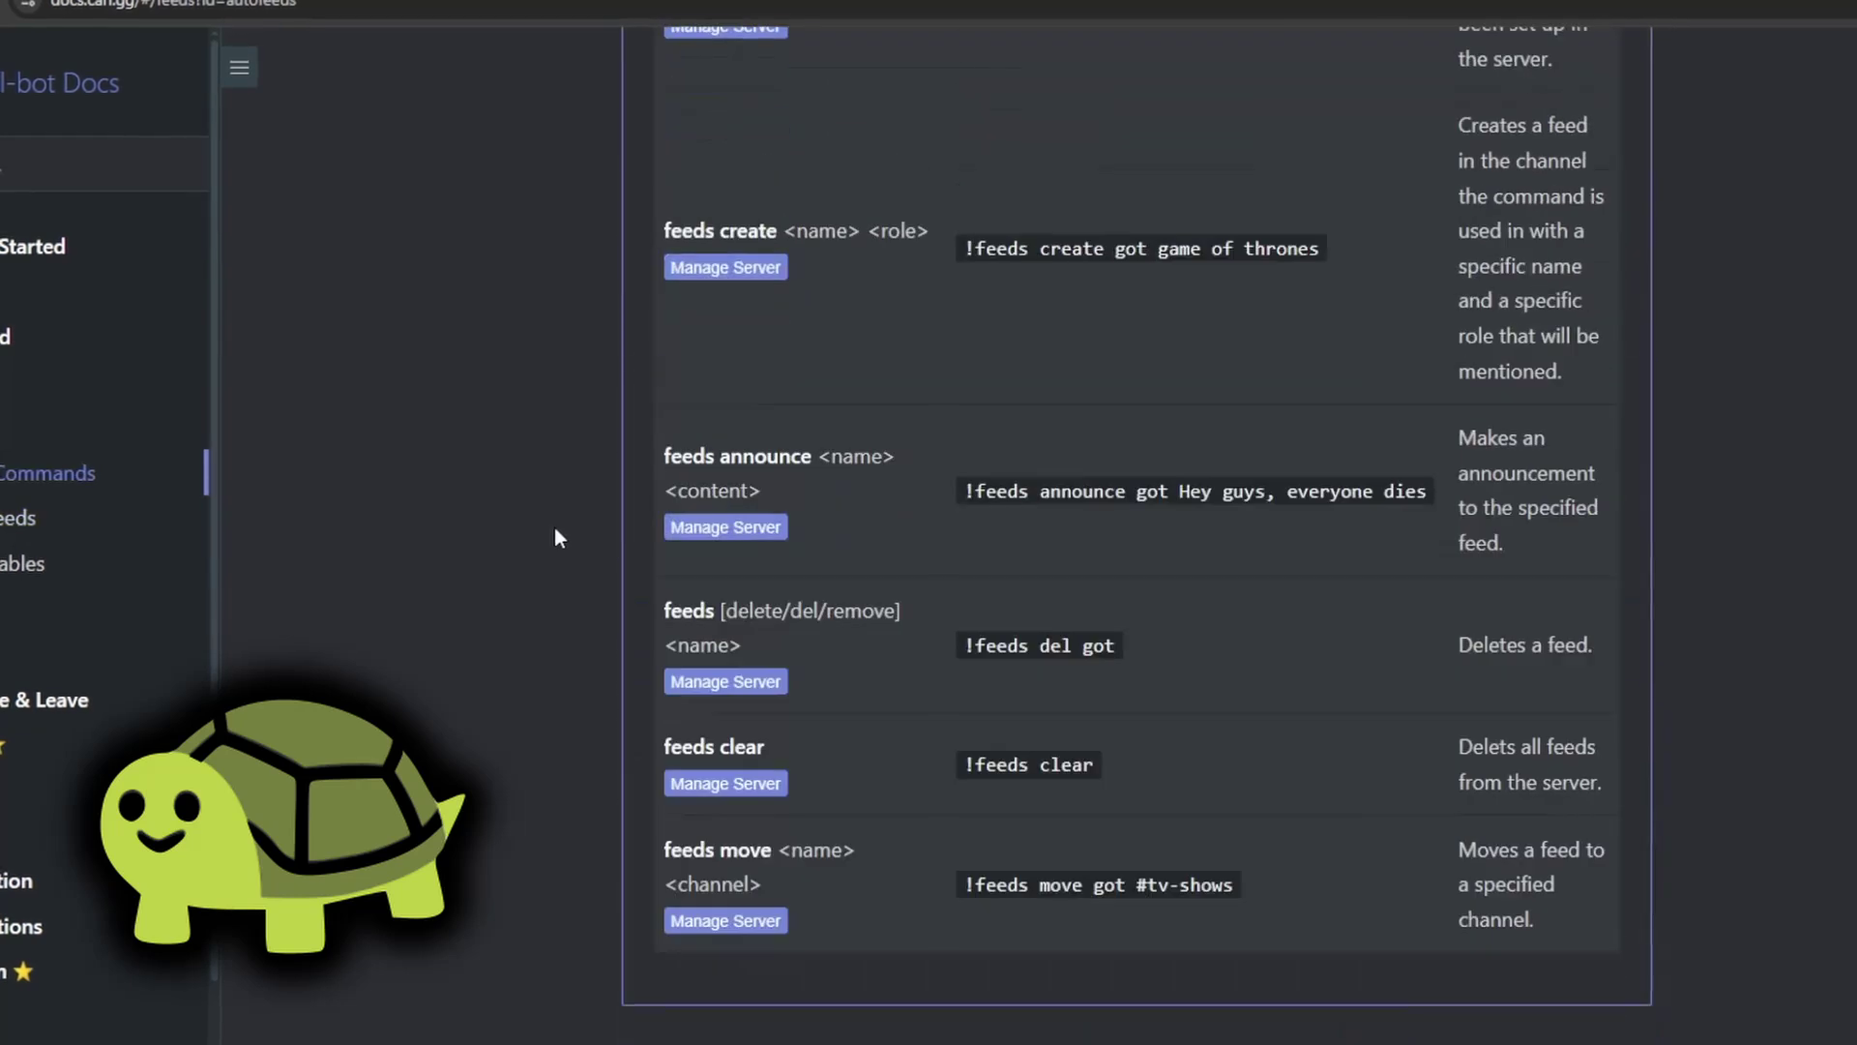
scroll(555, 522, down, 15)
scroll(556, 517, down, 5)
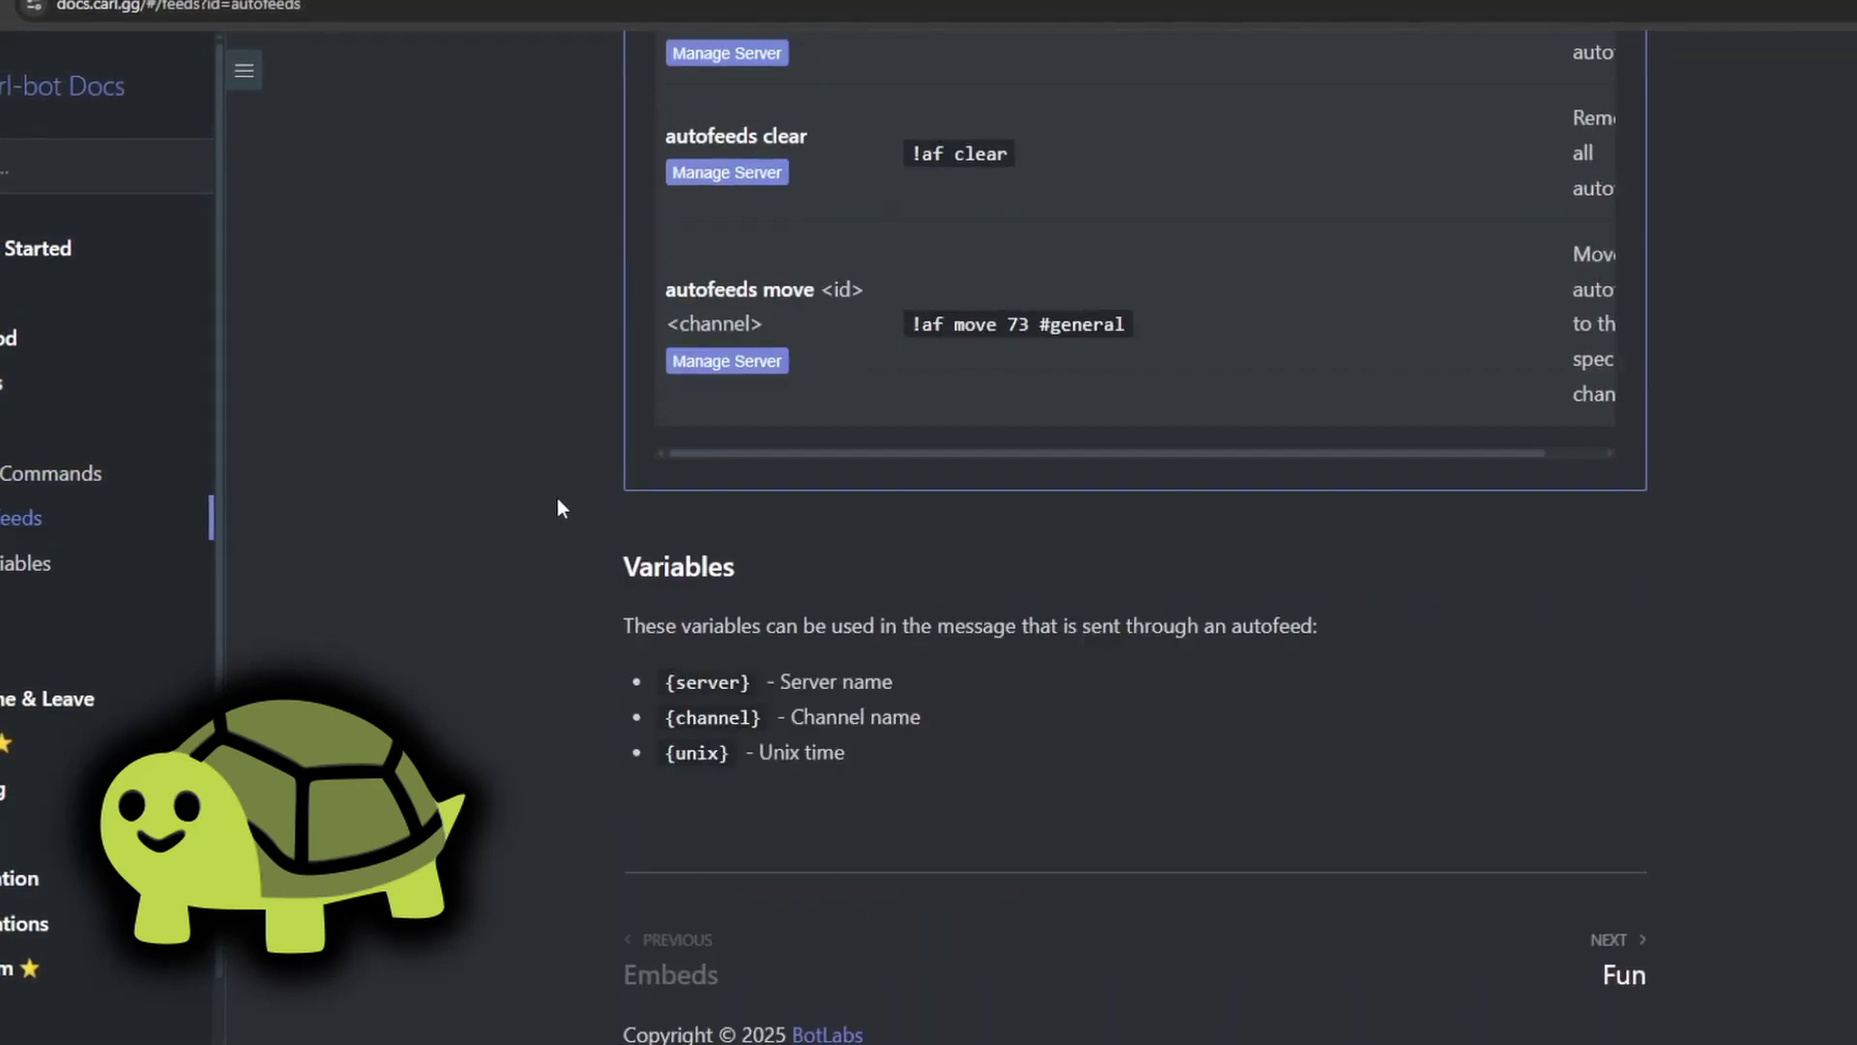
scroll(555, 506, up, 15)
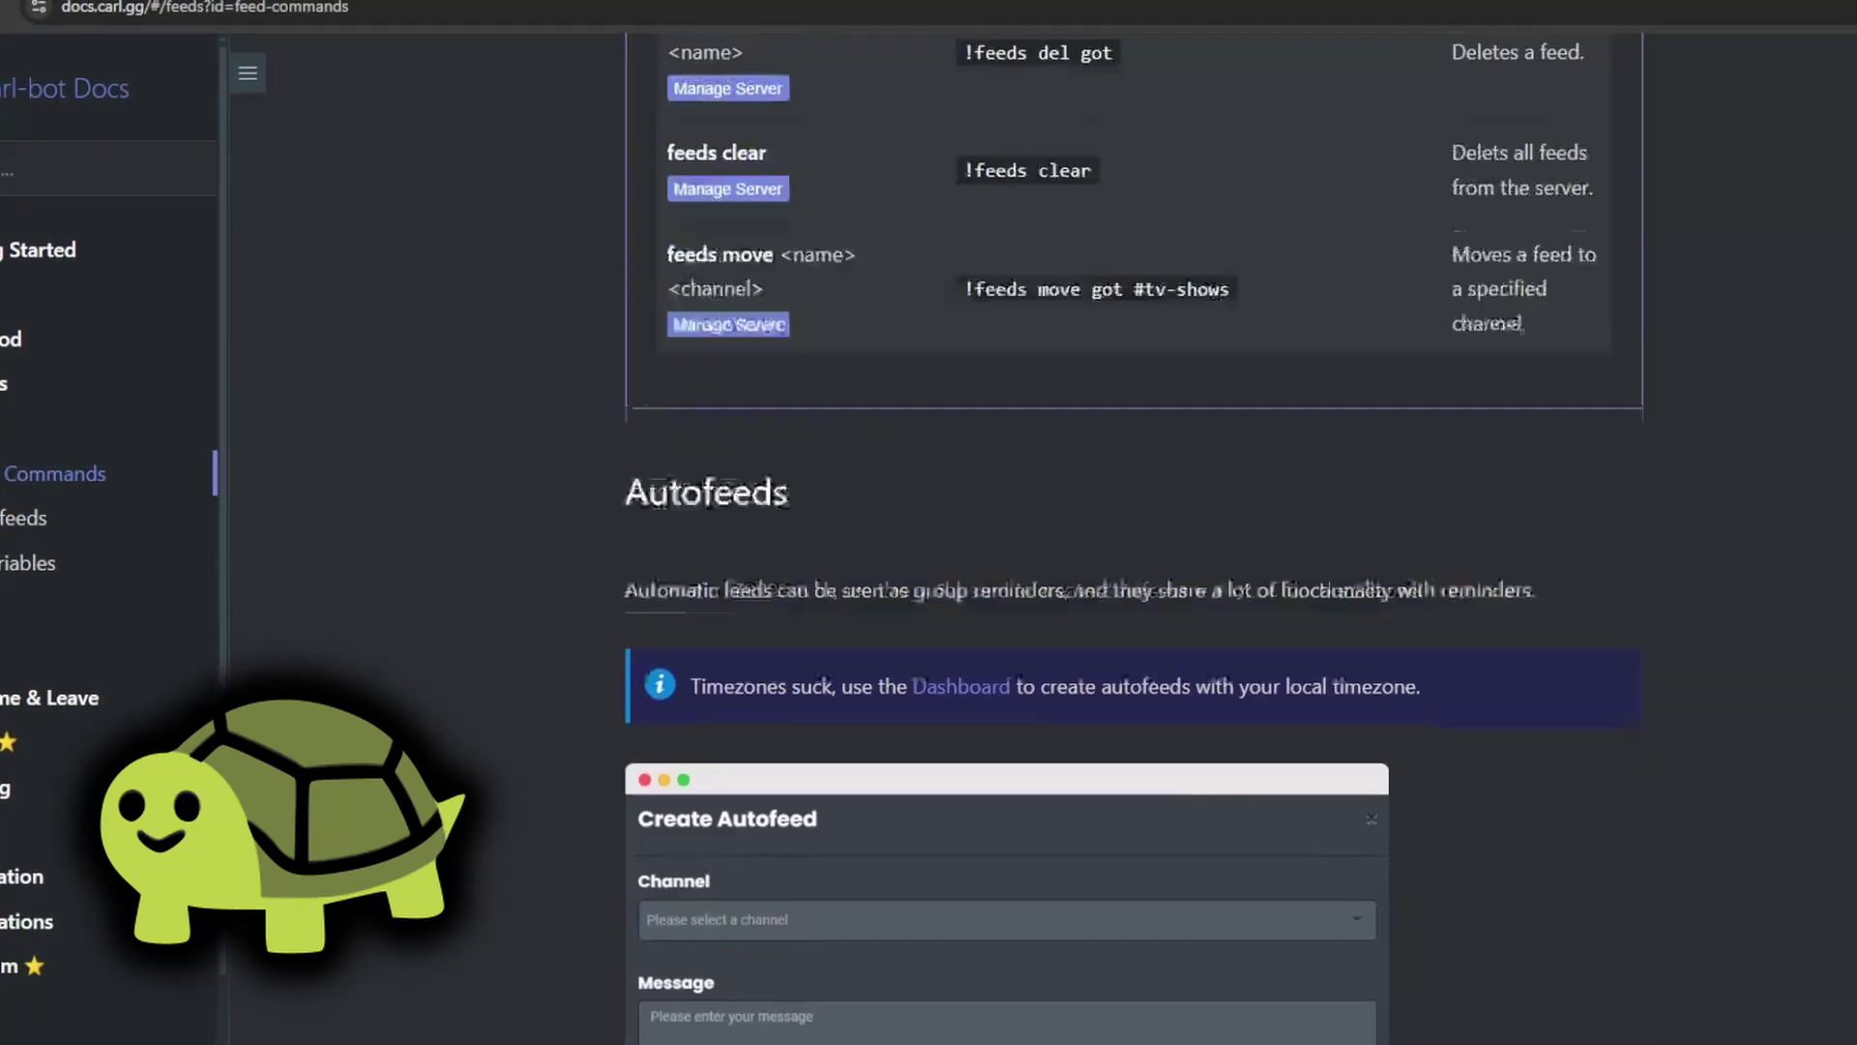
Open the Embeds page of the documentation and examine it from the embed commands to Editing an Embed
click(4, 384)
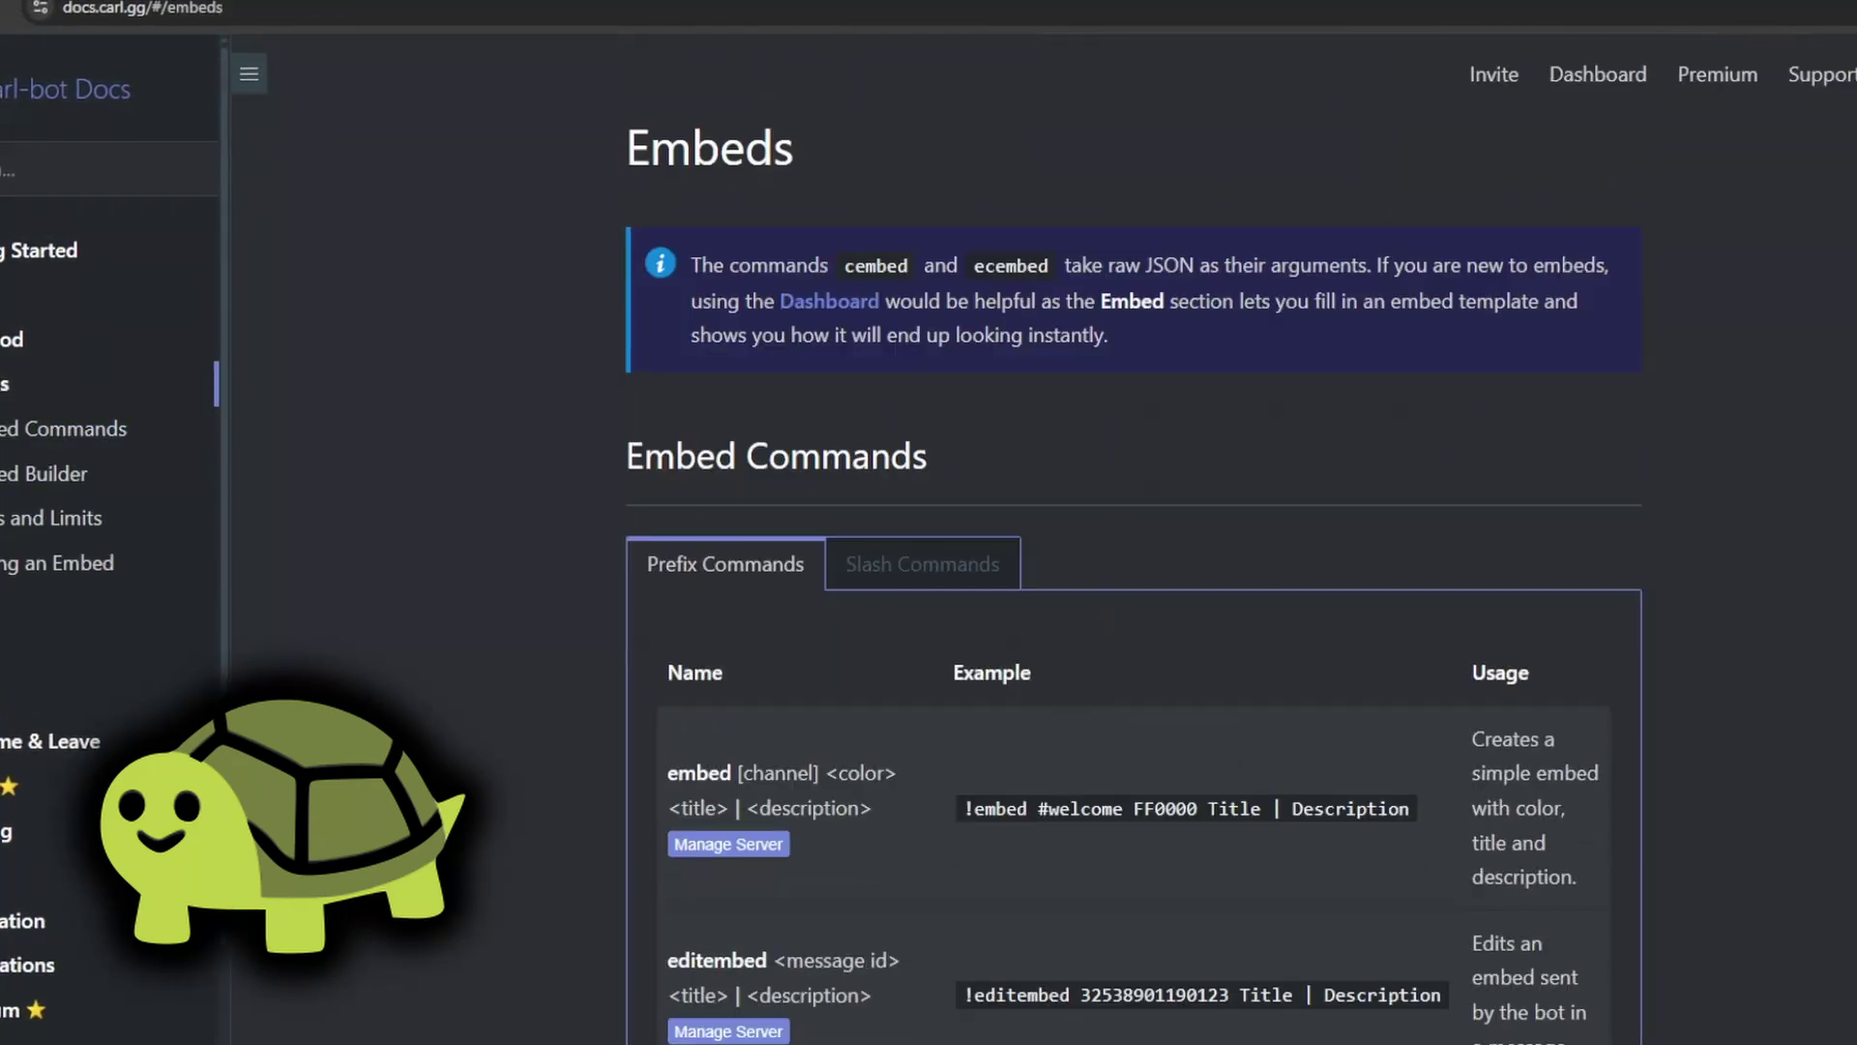
scroll(262, 522, down, 12)
scroll(261, 525, down, 15)
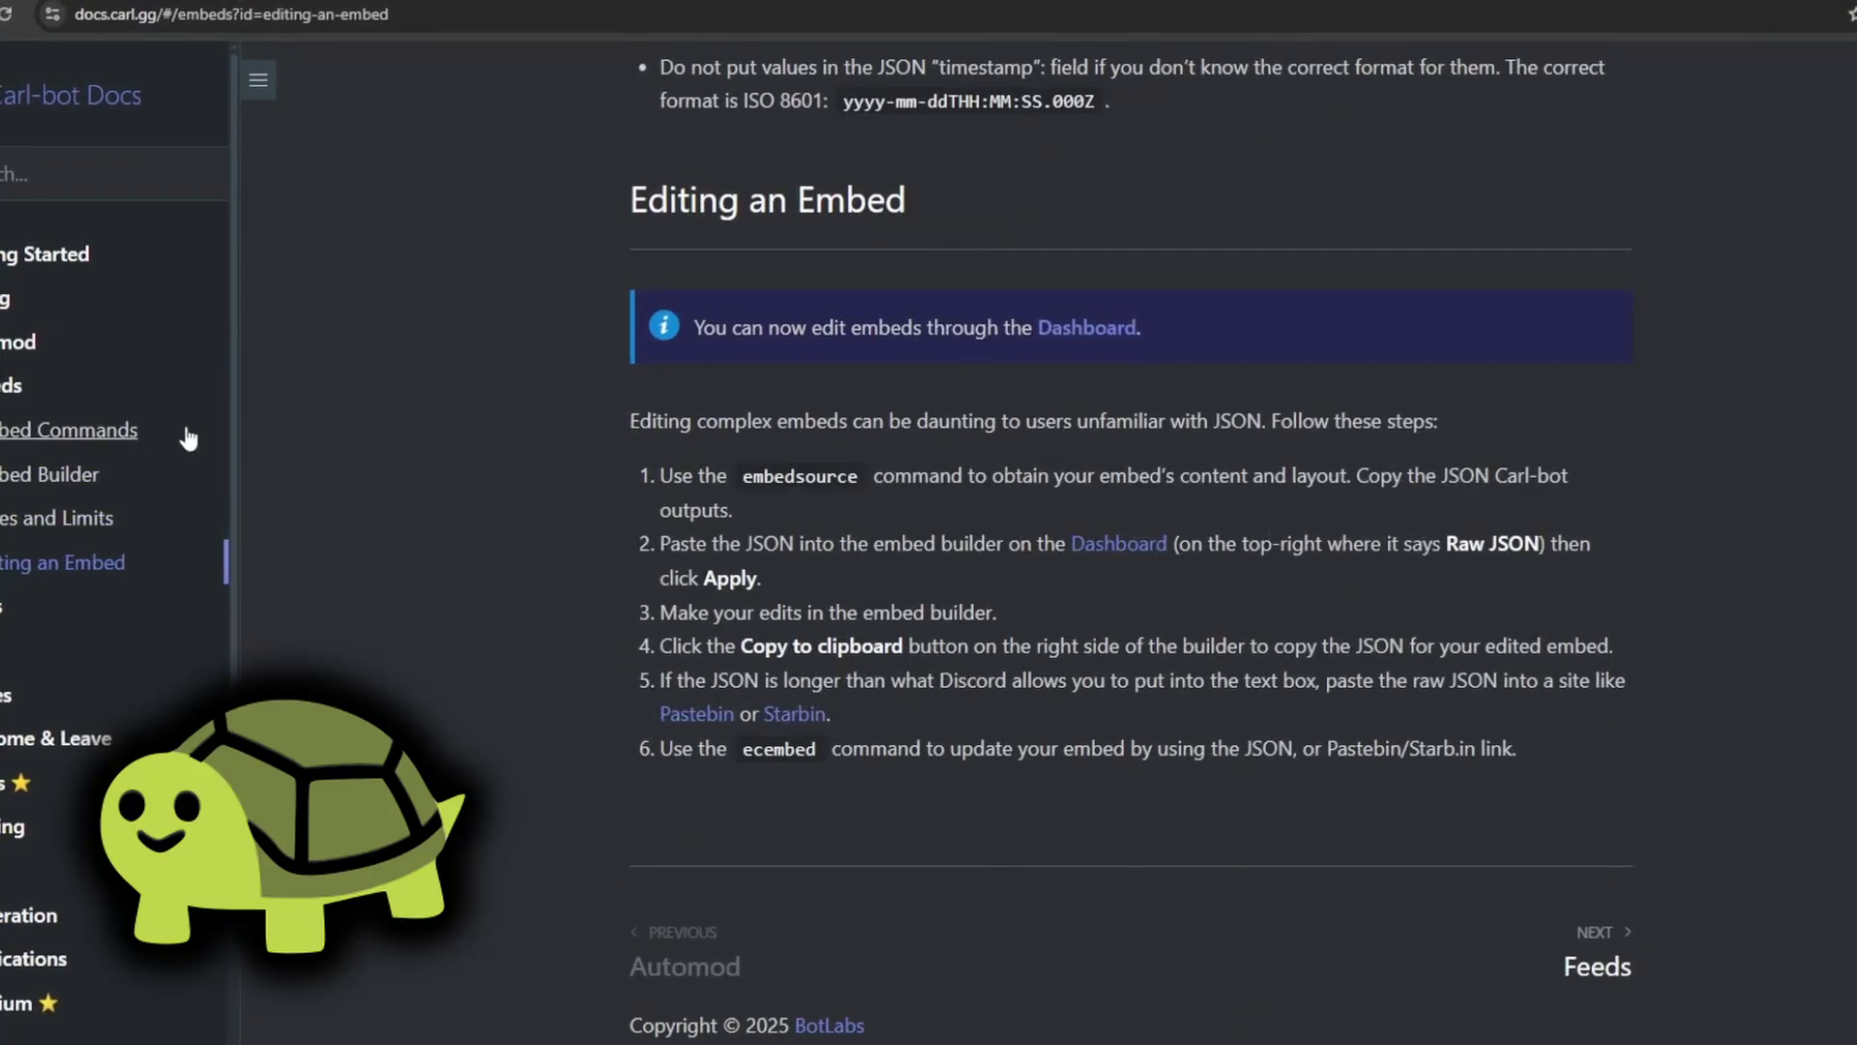
Open the Automod page of the documentation and examine its General Settings commands and Punishments list
click(73, 359)
click(58, 386)
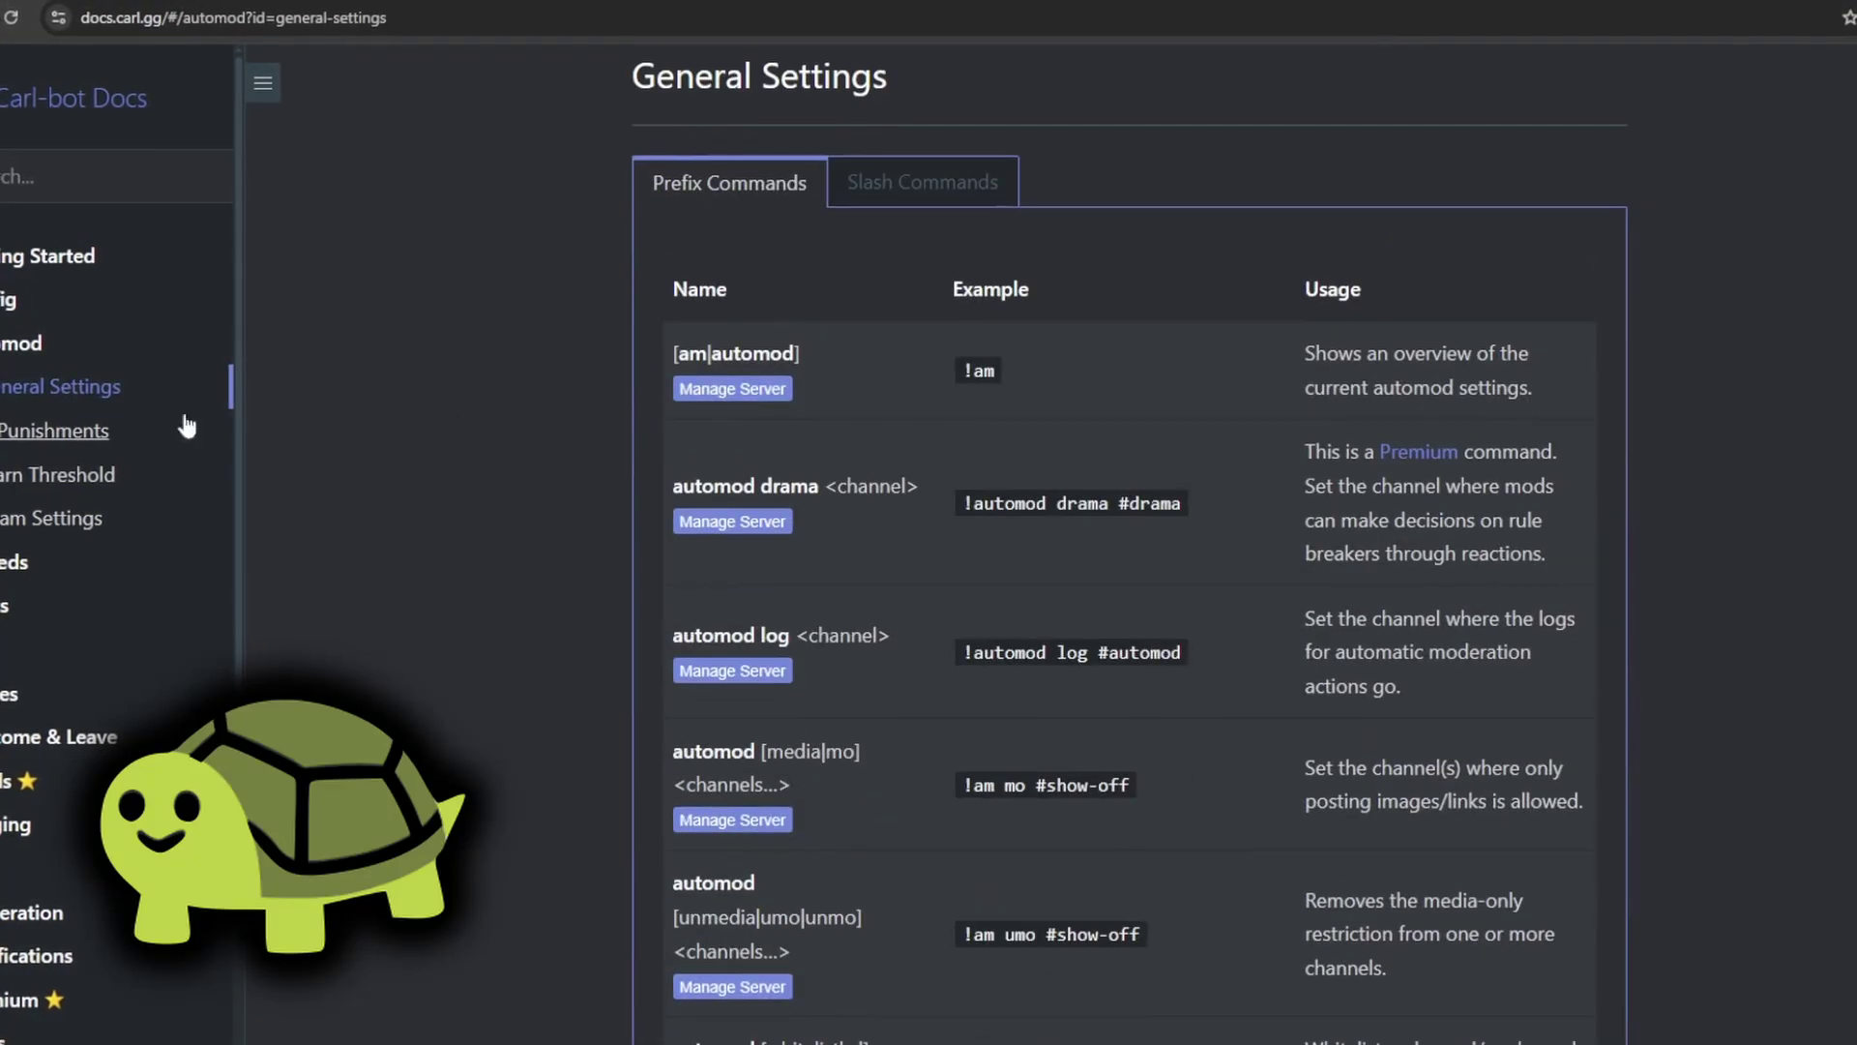
scroll(492, 421, down, 4)
scroll(497, 408, up, 14)
scroll(495, 403, down, 15)
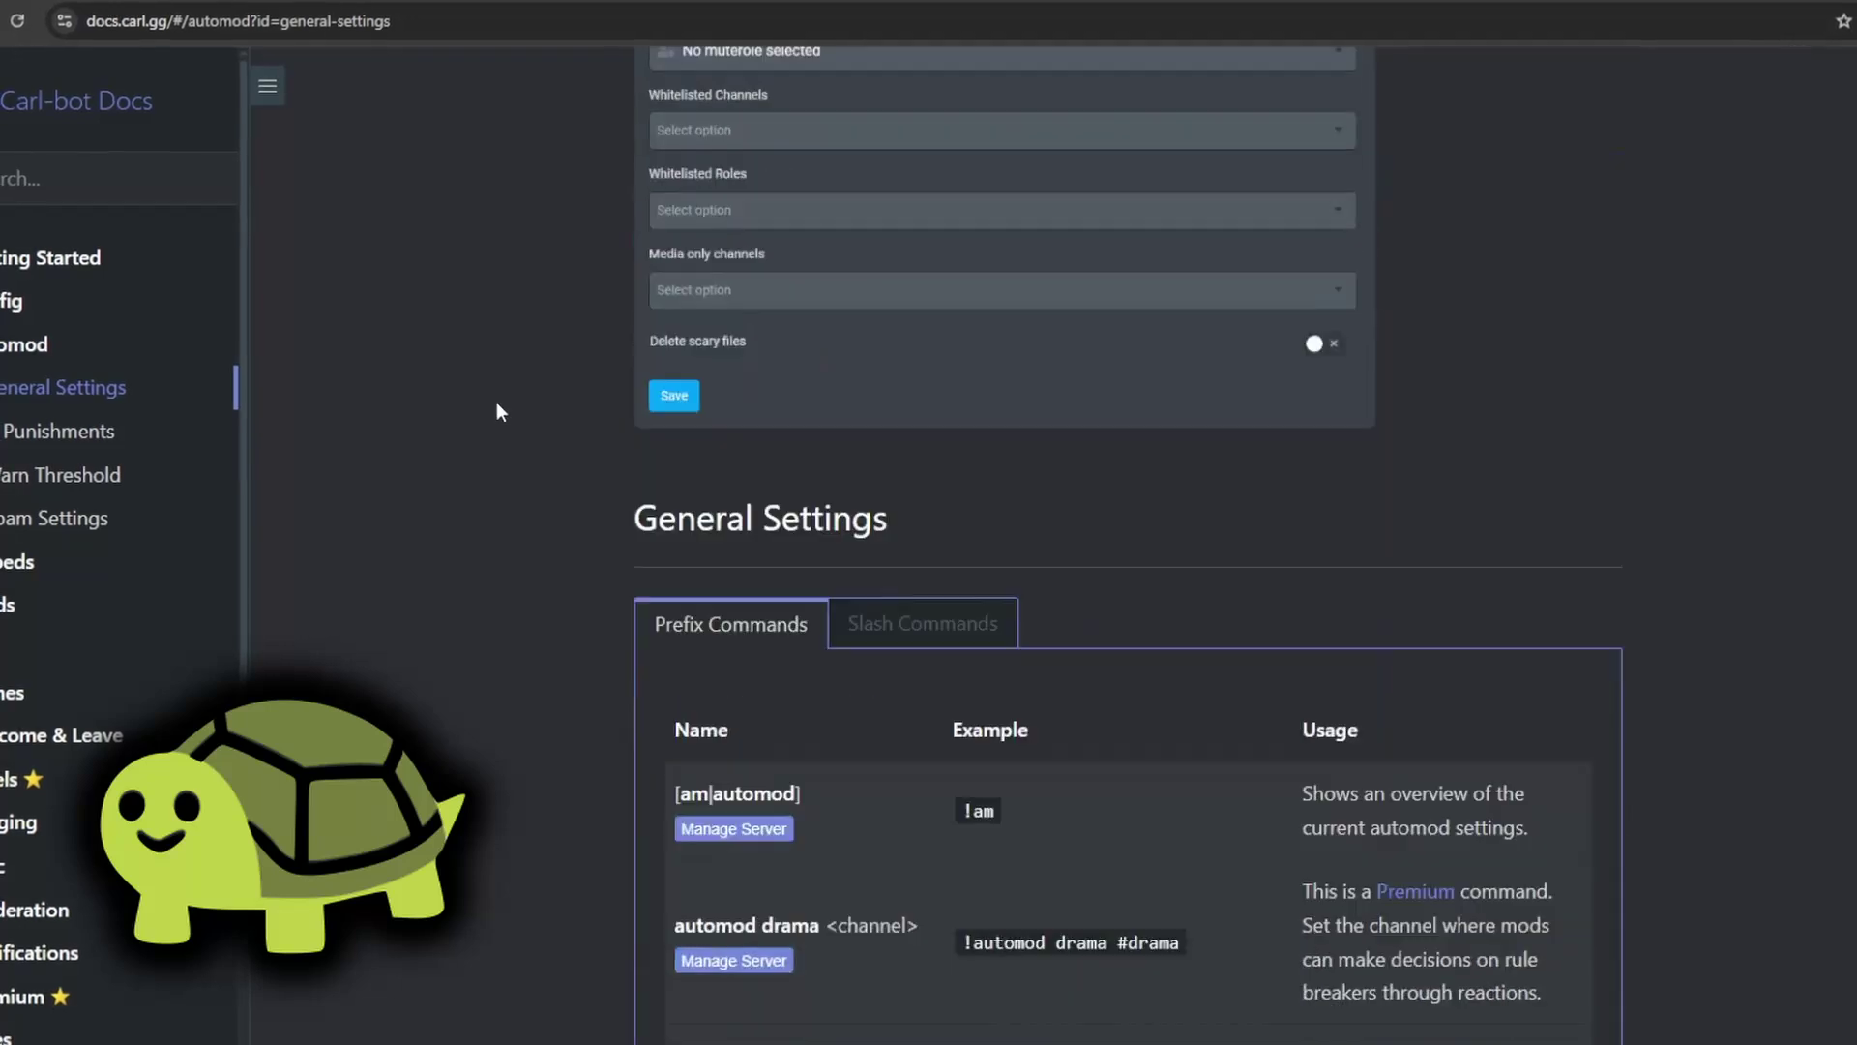
scroll(496, 399, down, 10)
scroll(494, 397, up, 10)
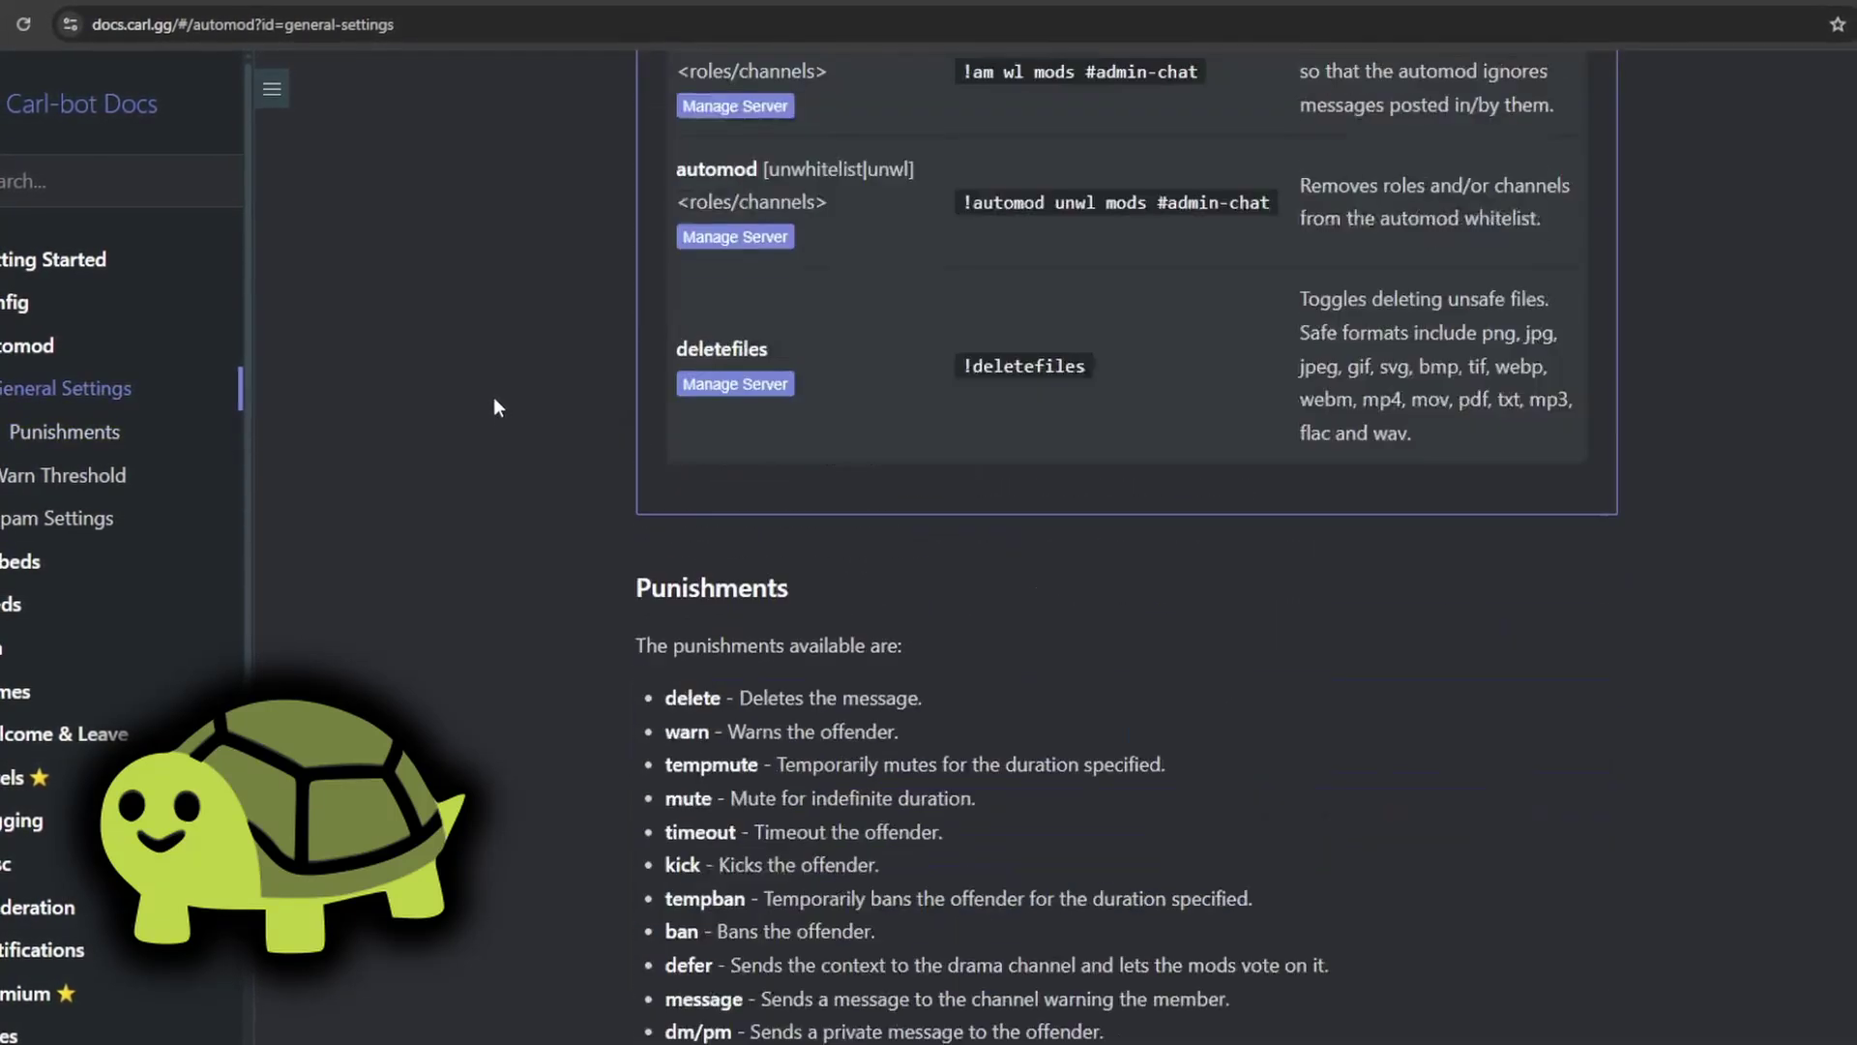
Open the Getting Started page and examine its navigation syntax, basic configuration and FAQ
click(115, 279)
click(59, 302)
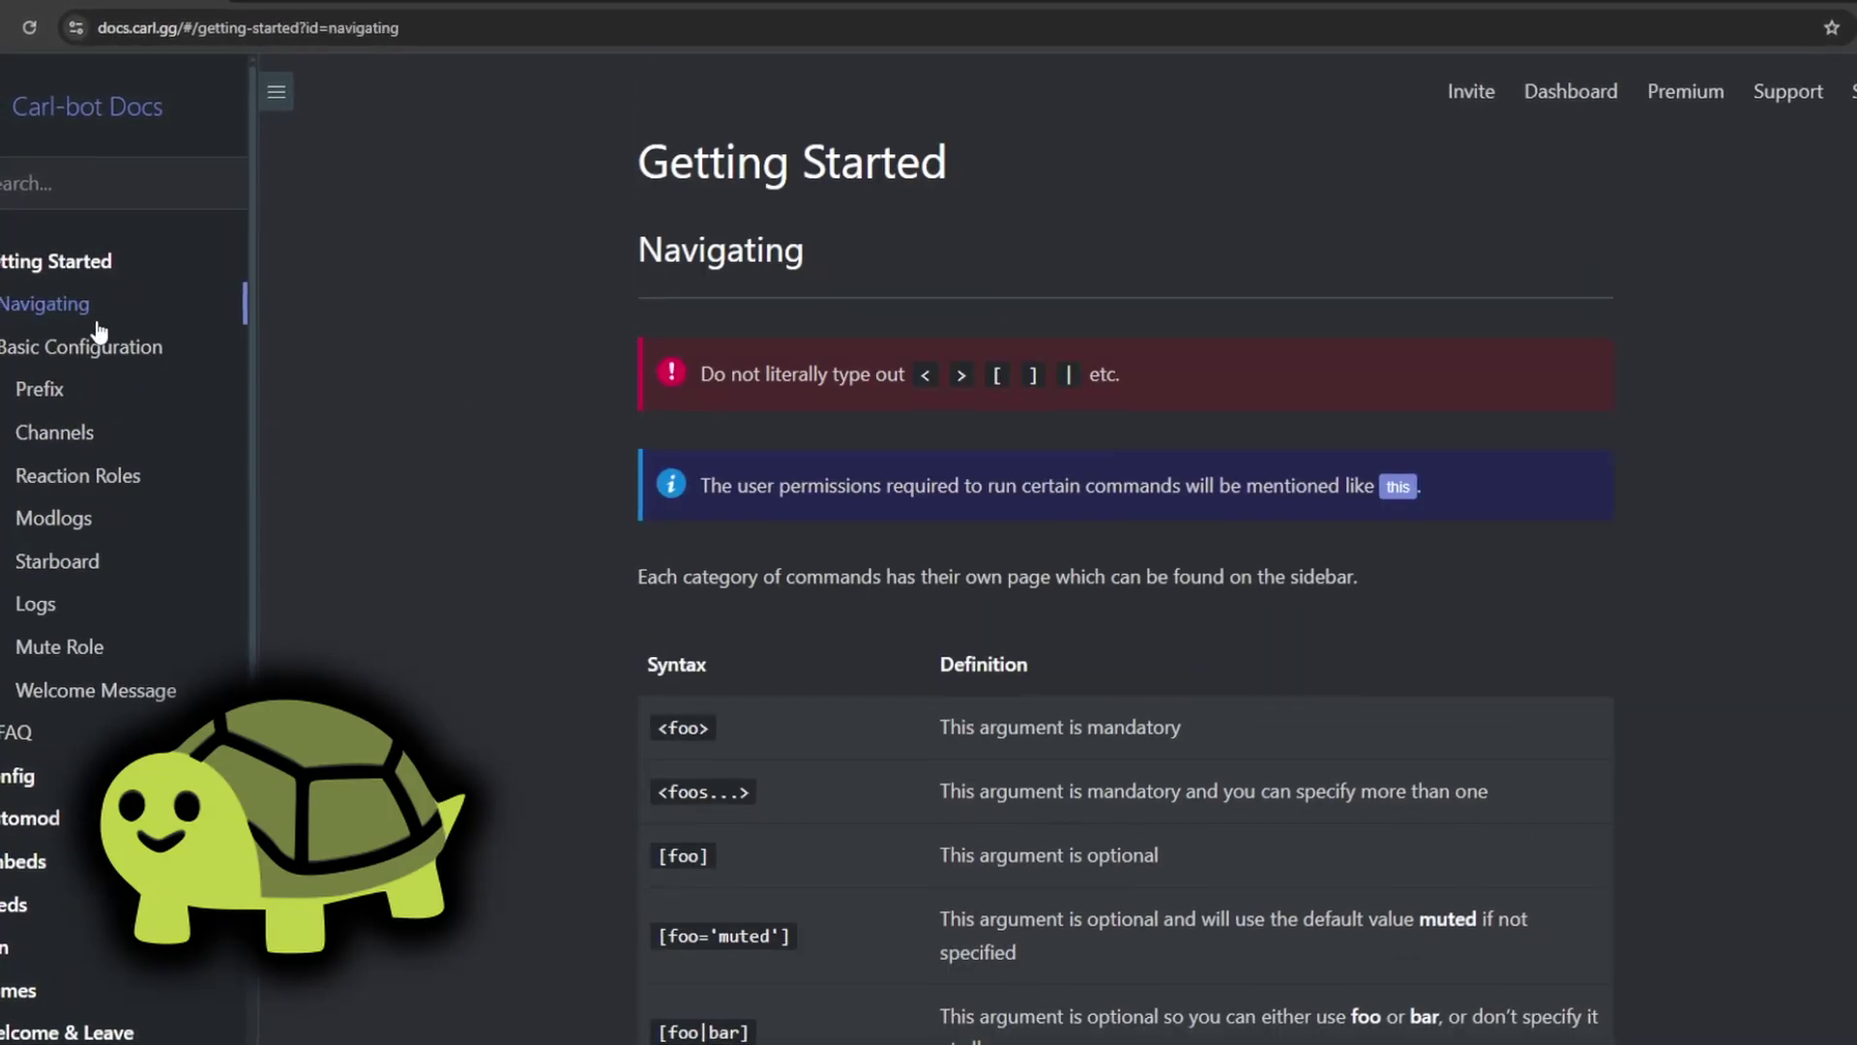
scroll(489, 422, down, 8)
scroll(629, 410, down, 15)
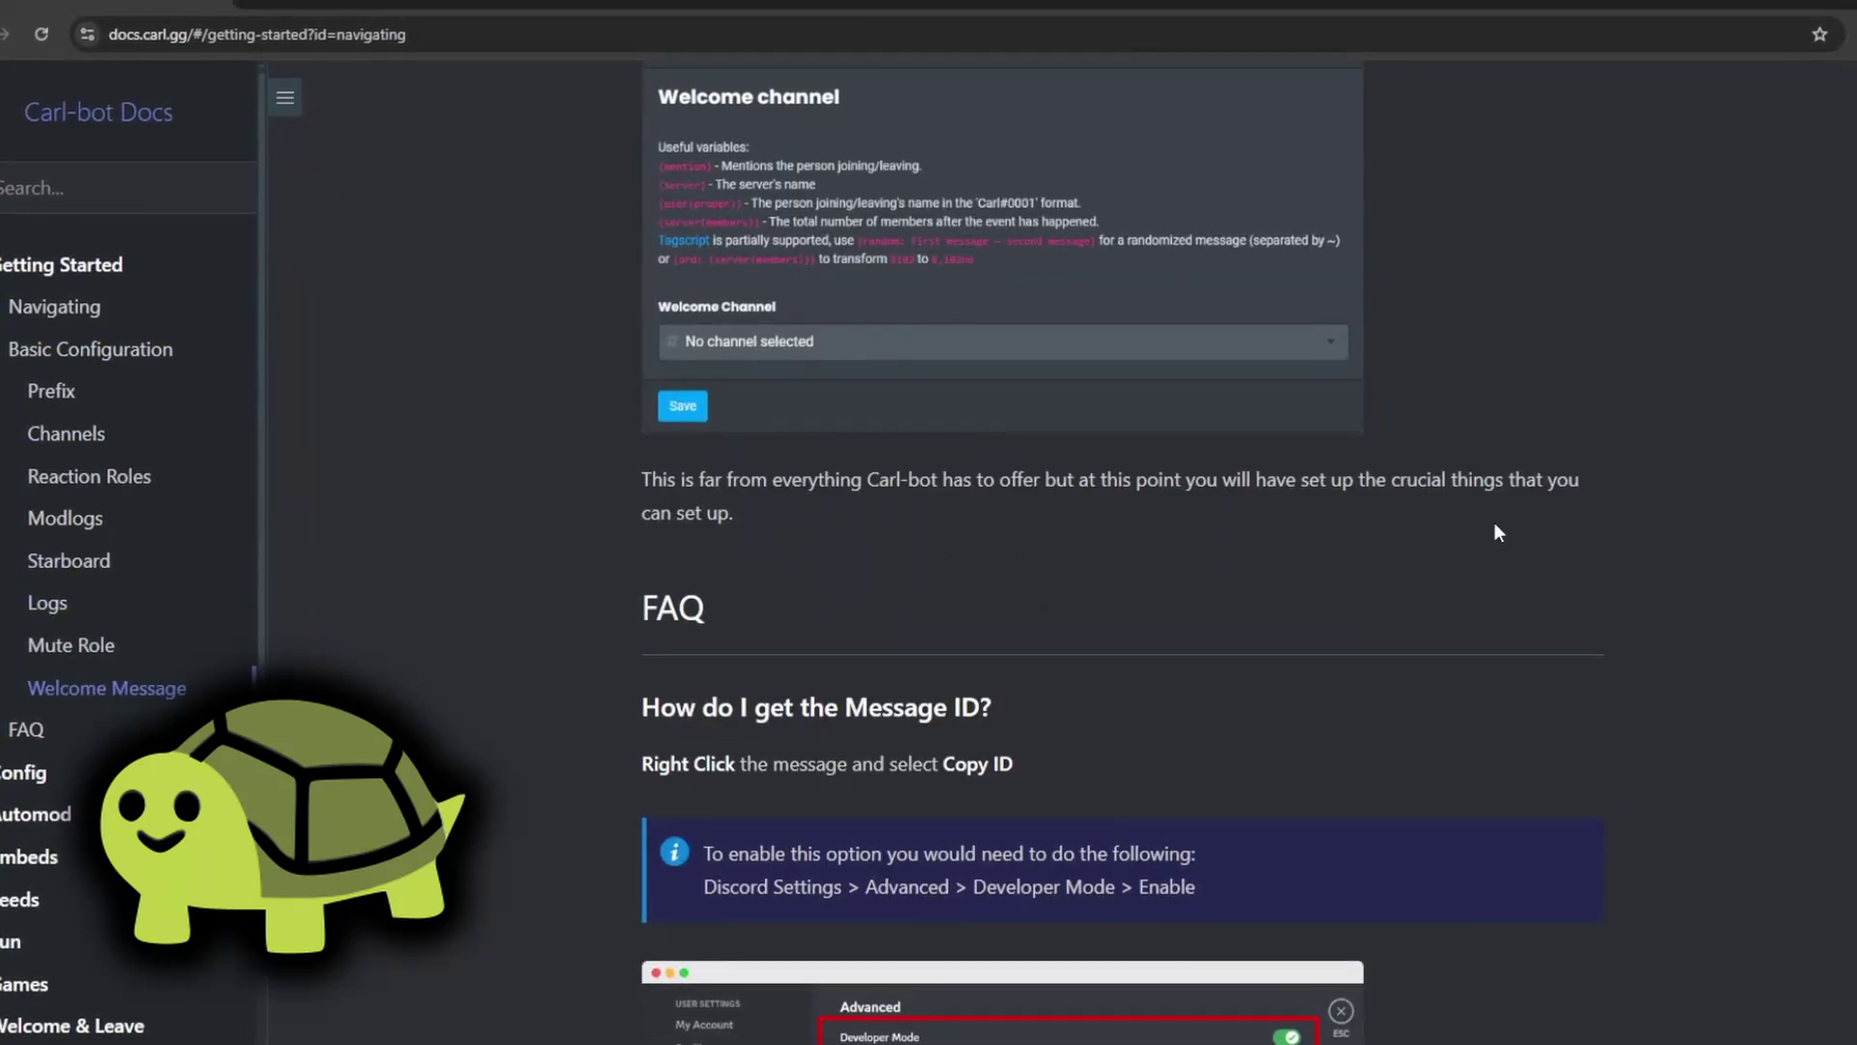
scroll(1455, 524, down, 17)
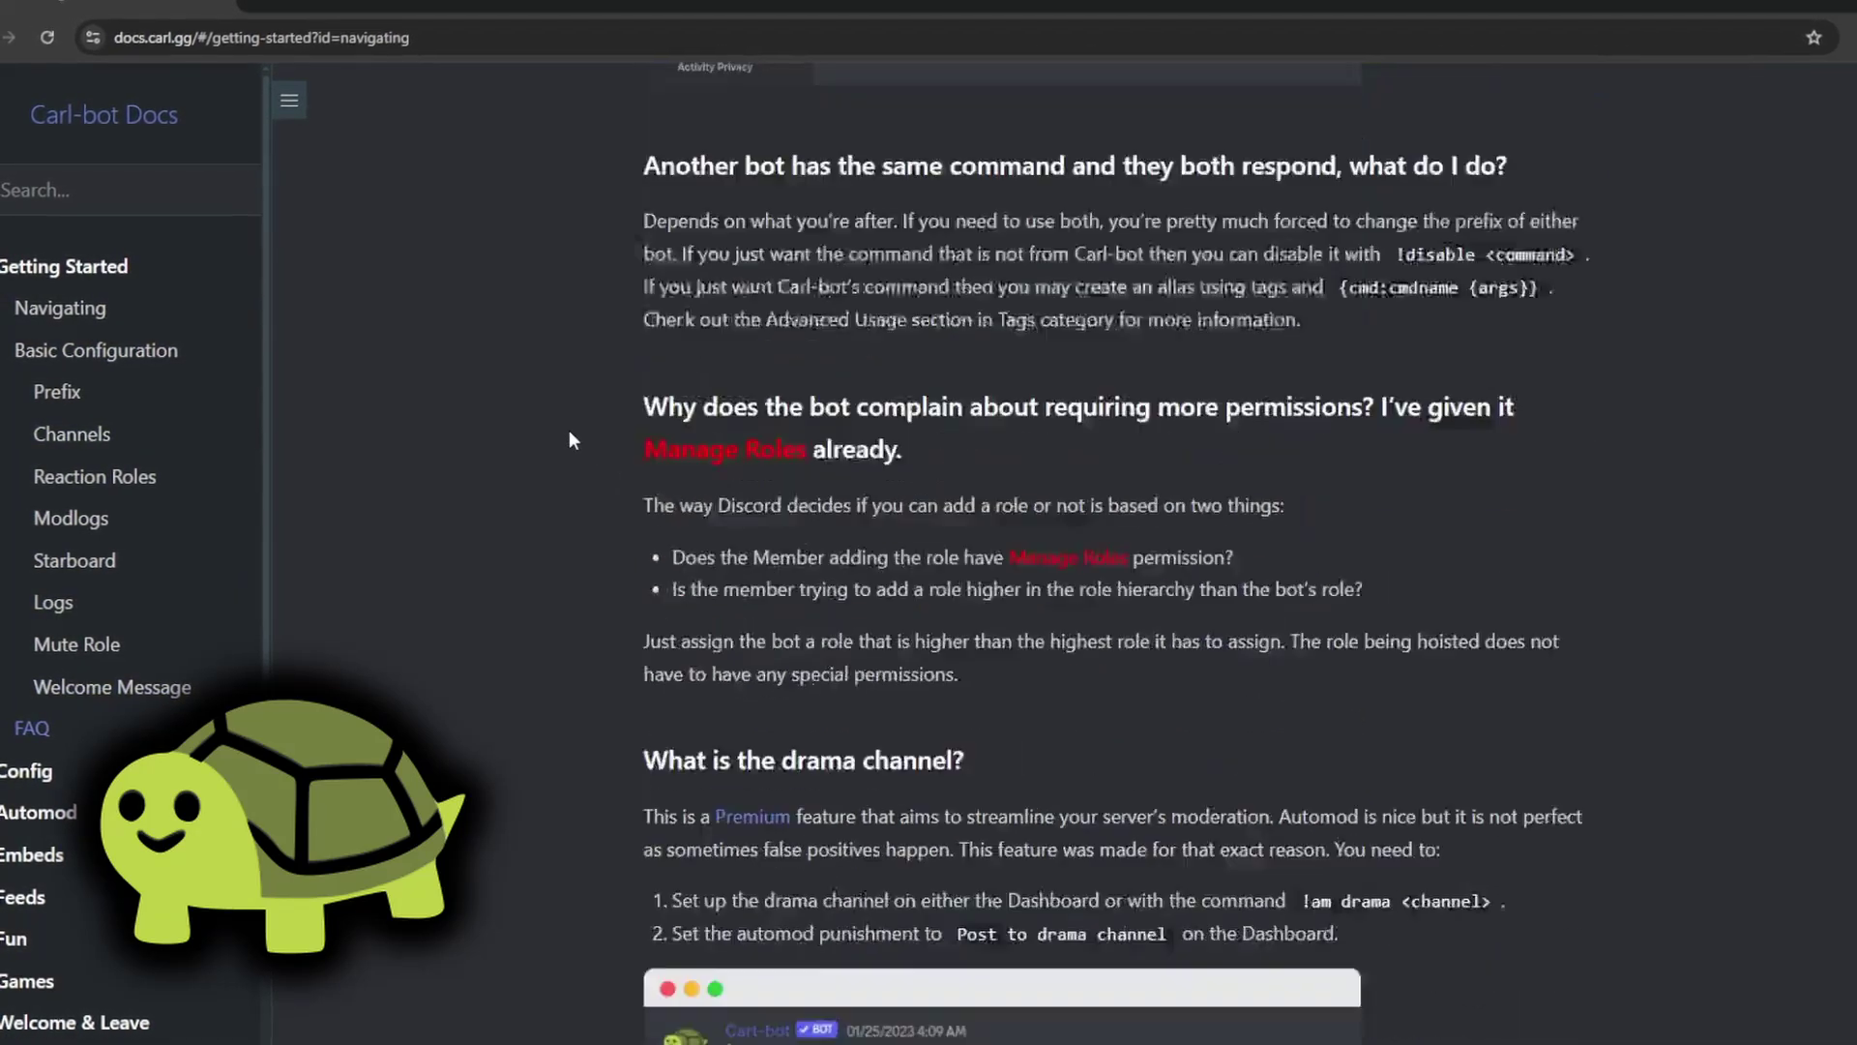
scroll(569, 432, down, 9)
scroll(581, 429, up, 12)
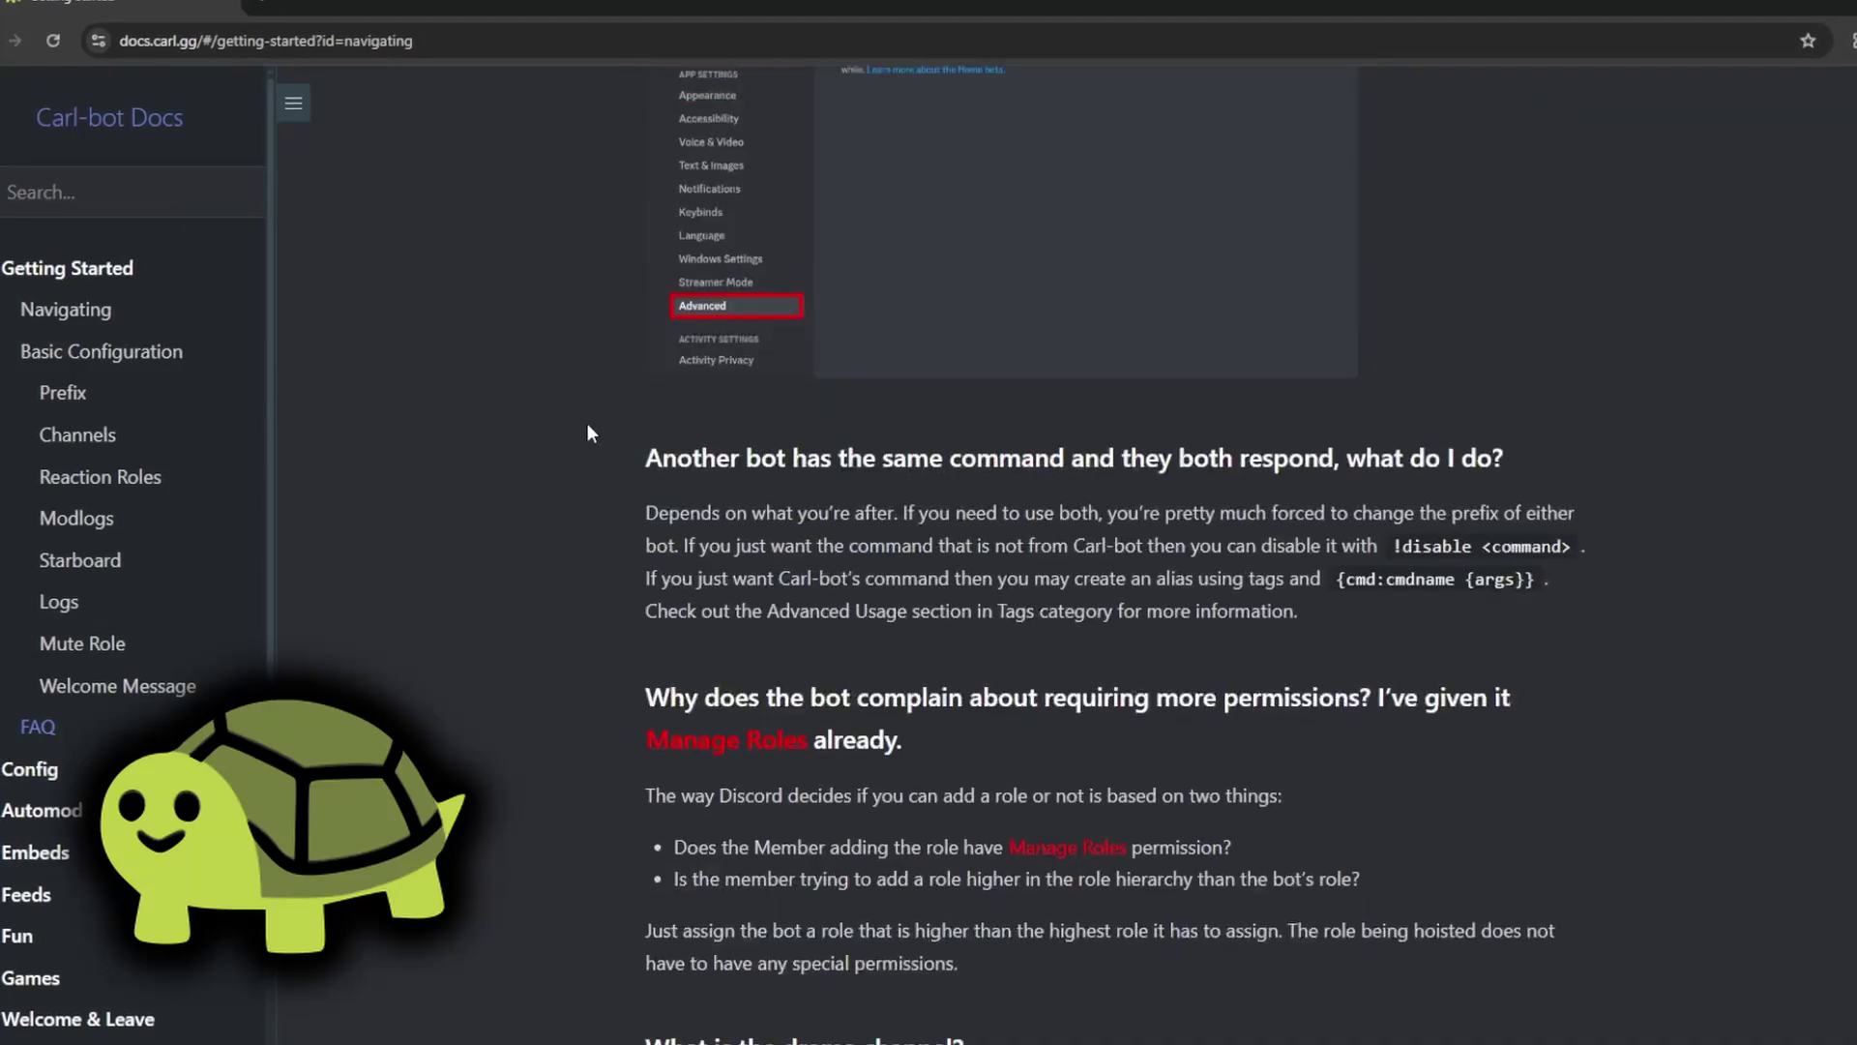
scroll(589, 426, up, 20)
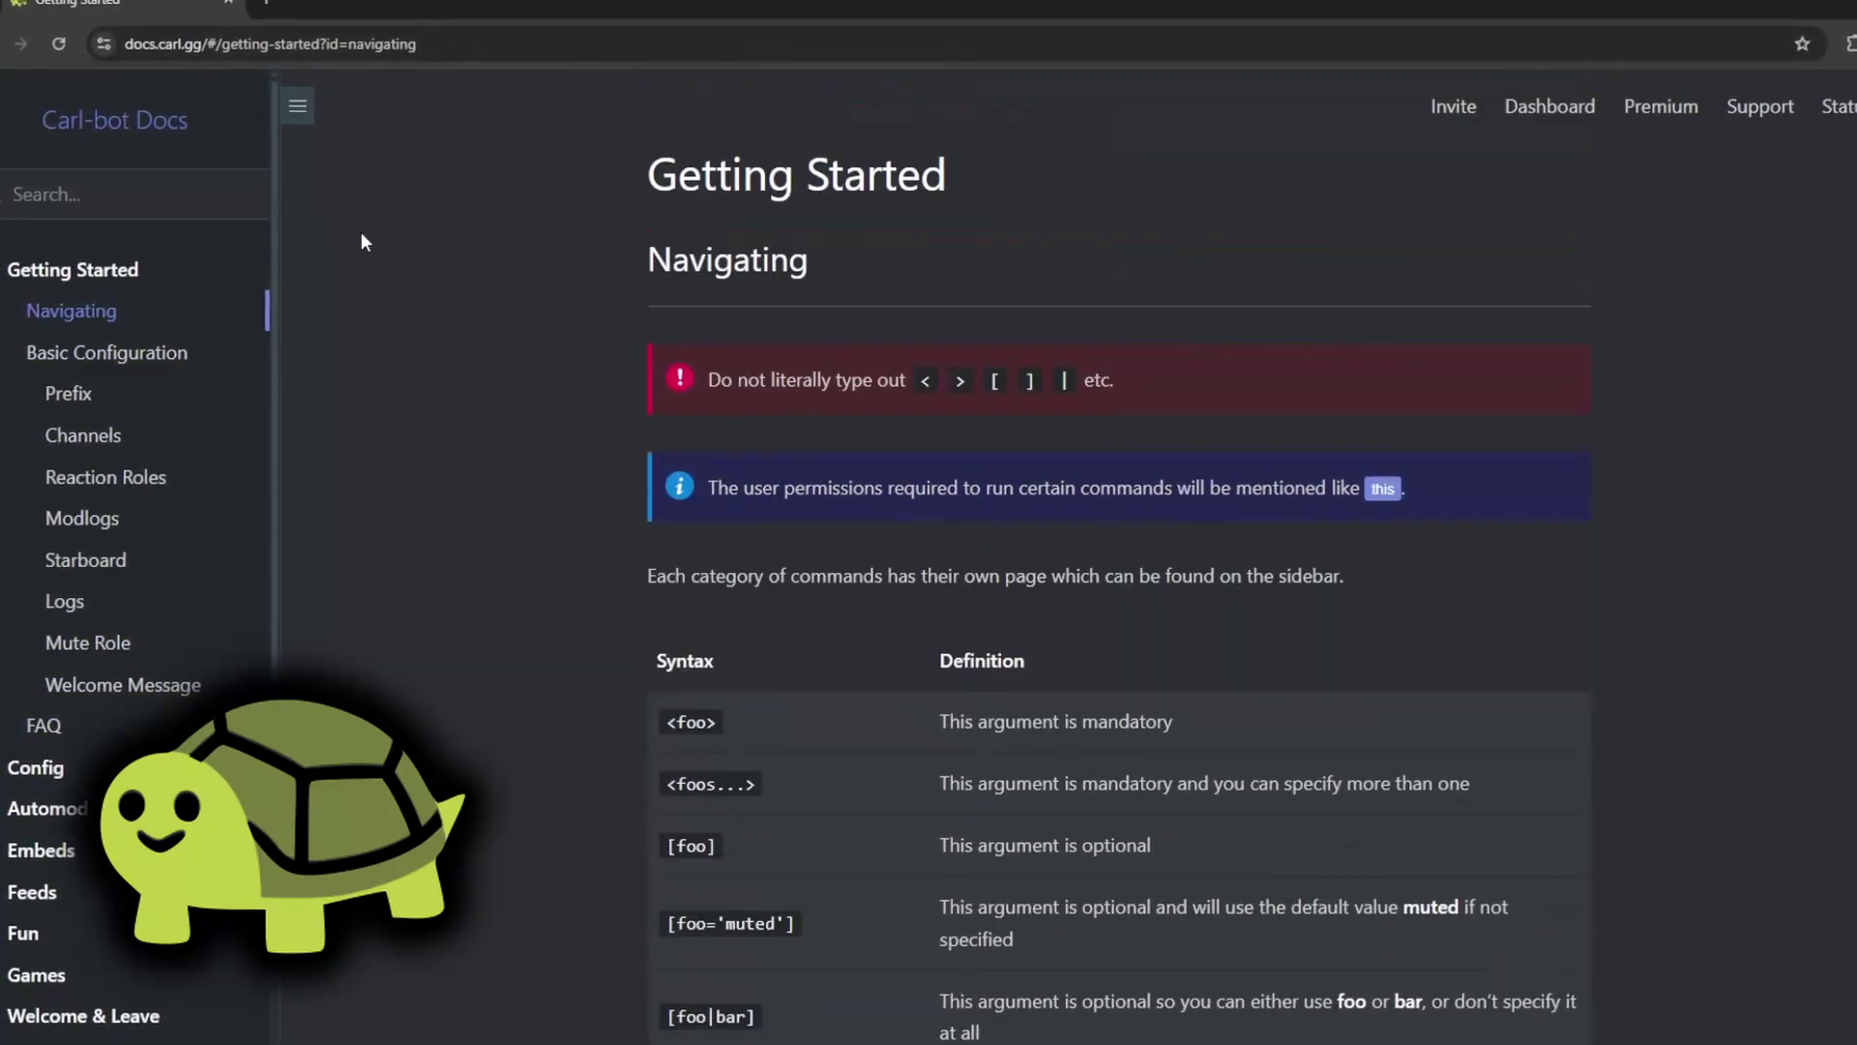
Examine the Reaction Roles section of Getting Started, and look again at the Automod page's commands
click(155, 477)
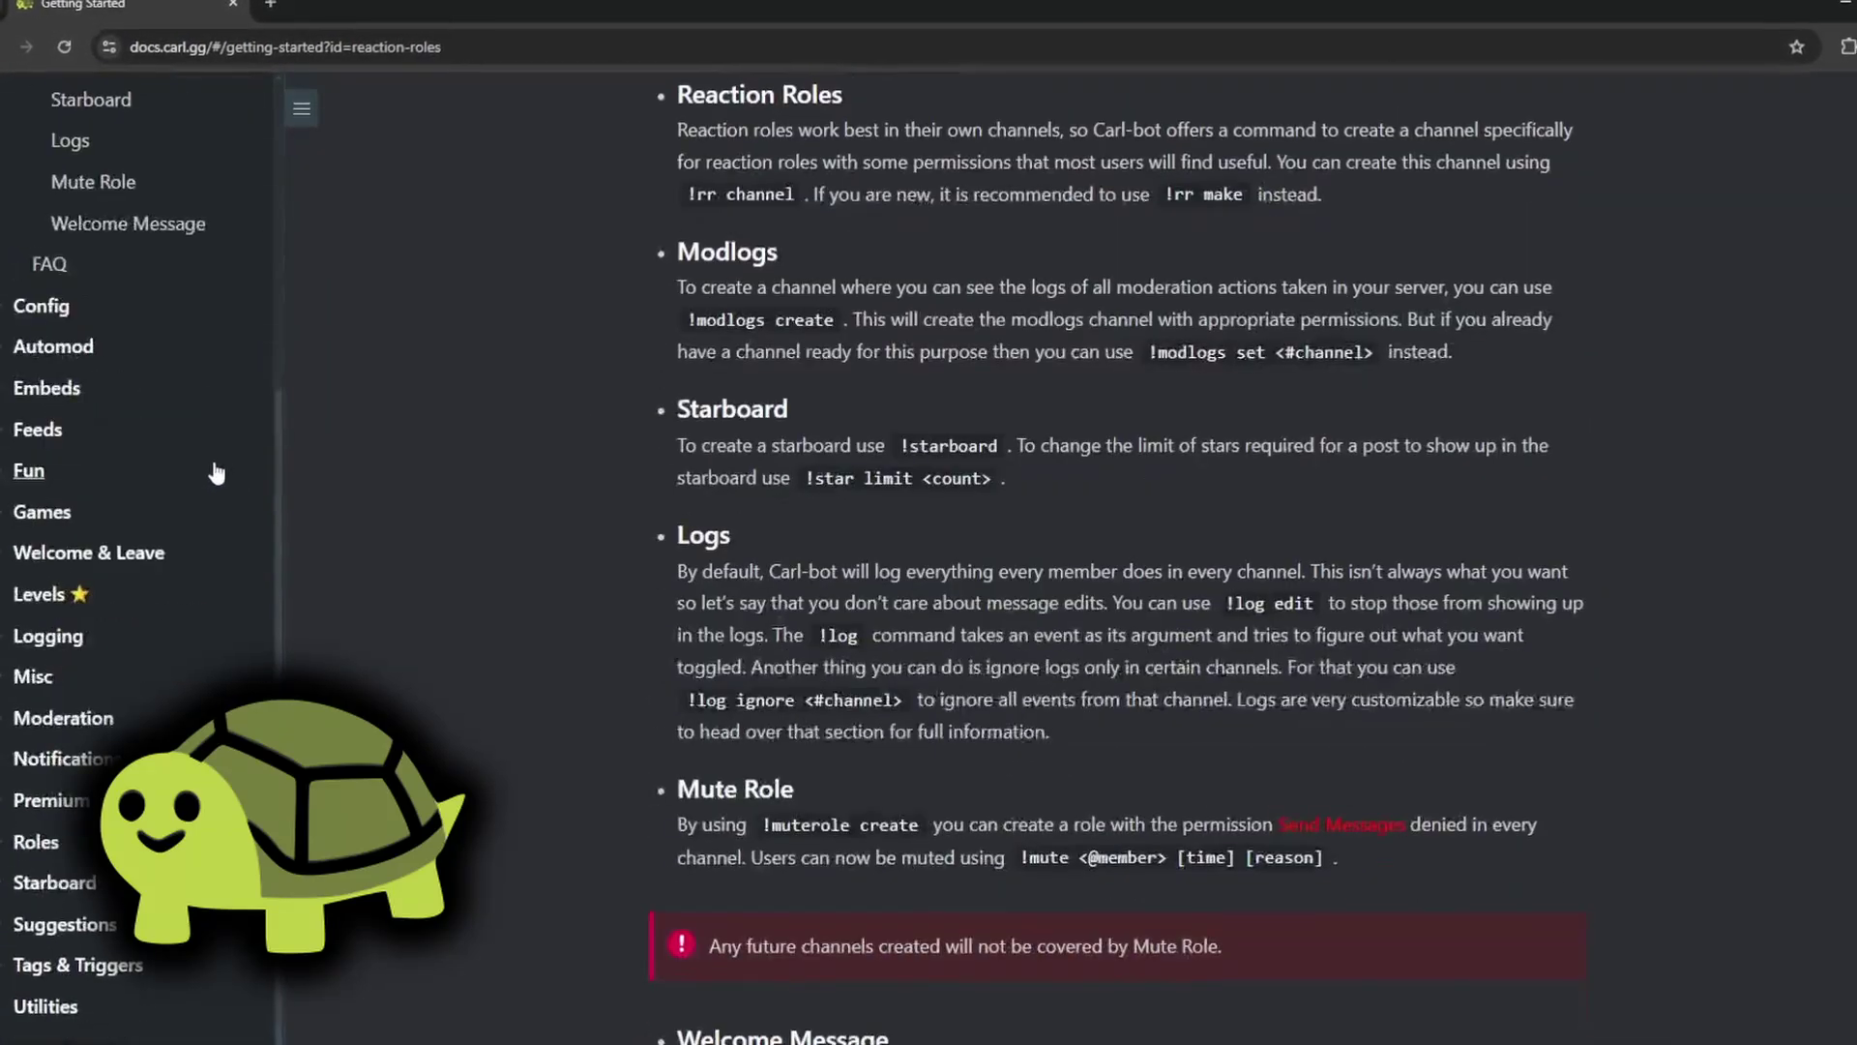
scroll(319, 455, down, 3)
scroll(344, 449, up, 20)
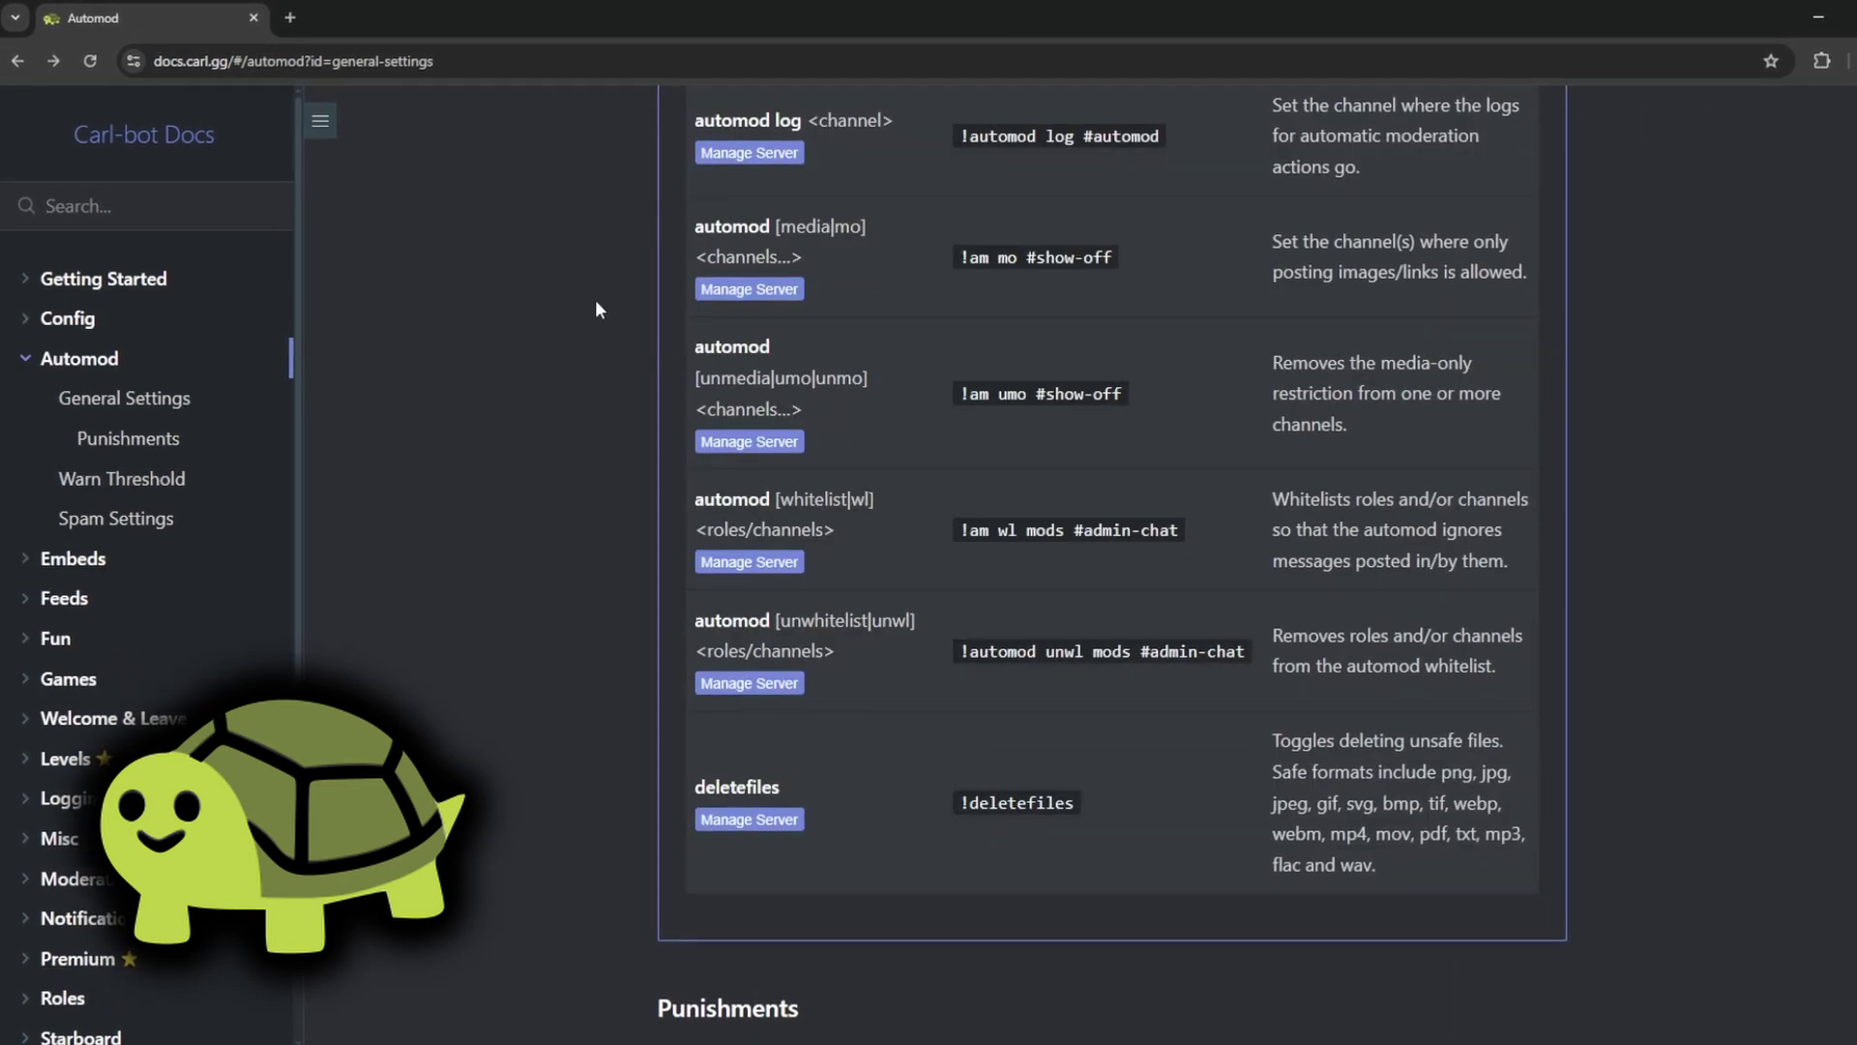
scroll(600, 290, up, 10)
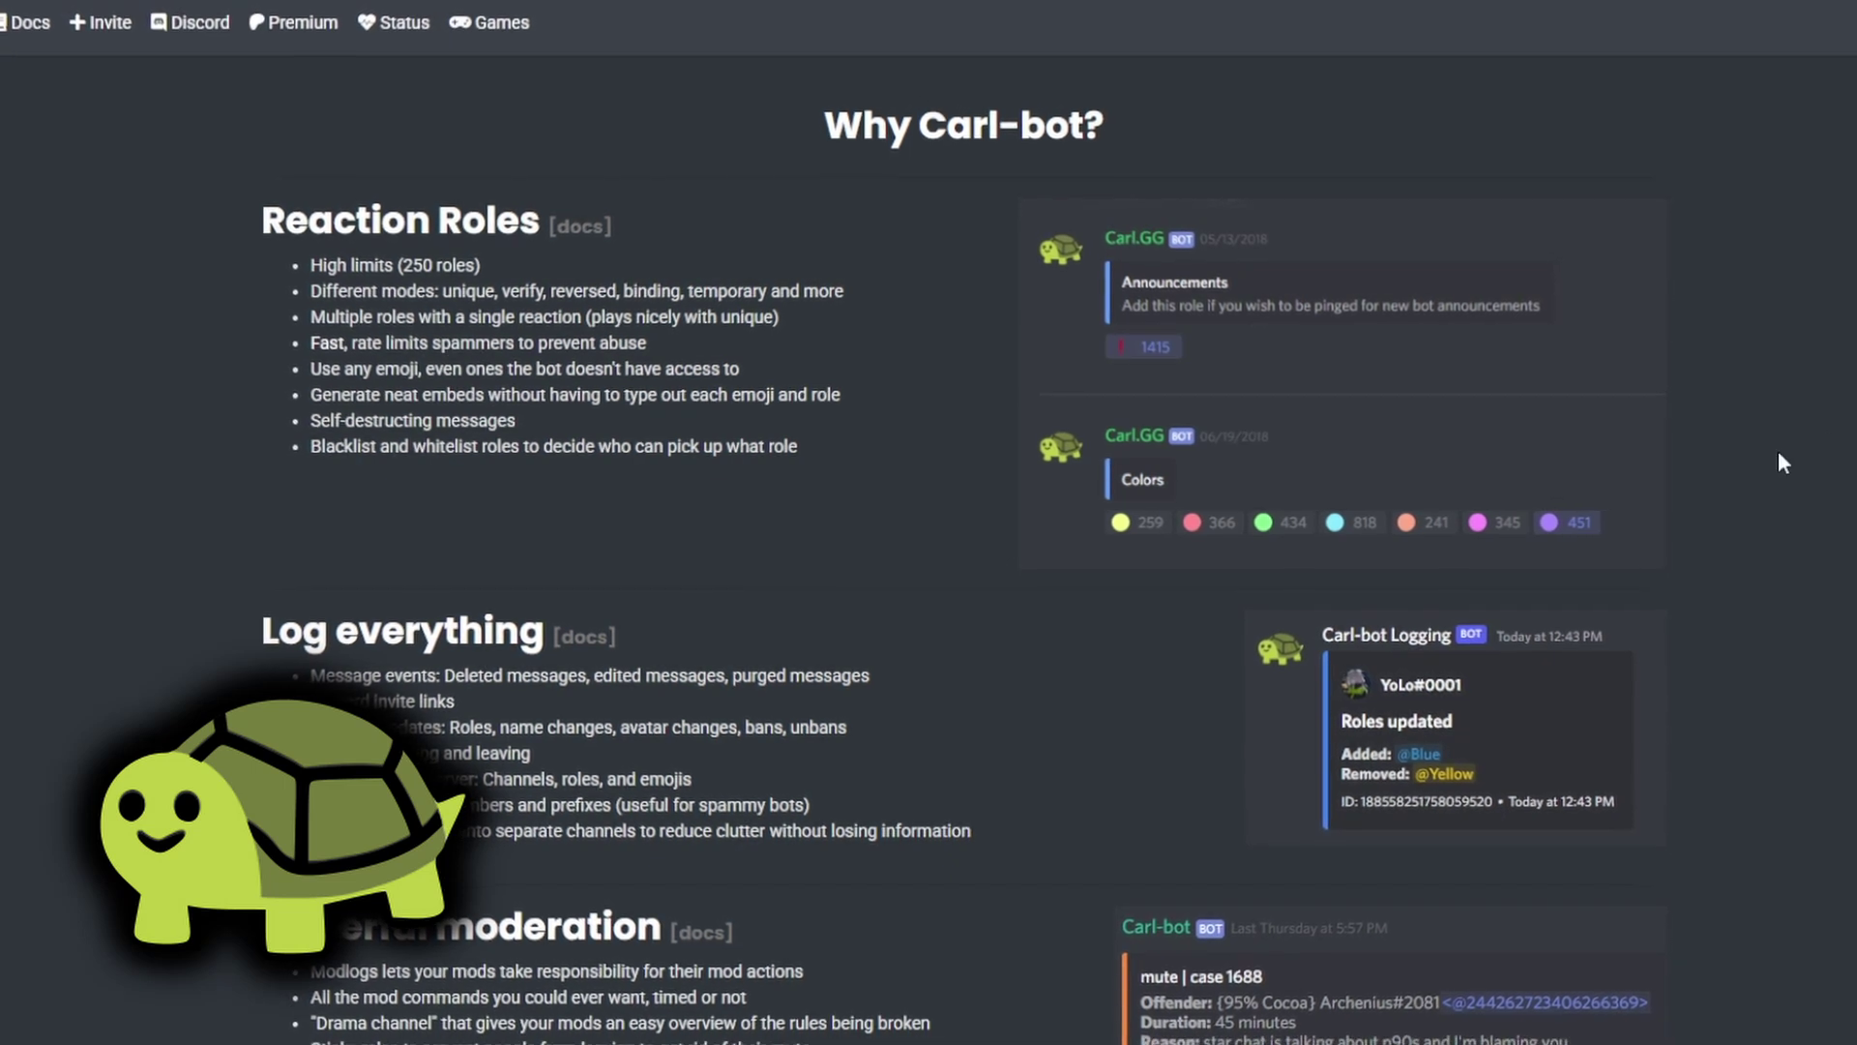
Look again at the reaction roles, logging and moderation sections of the Carl-bot homepage
scroll(1780, 440, down, 5)
scroll(1784, 416, up, 6)
scroll(1796, 394, down, 1)
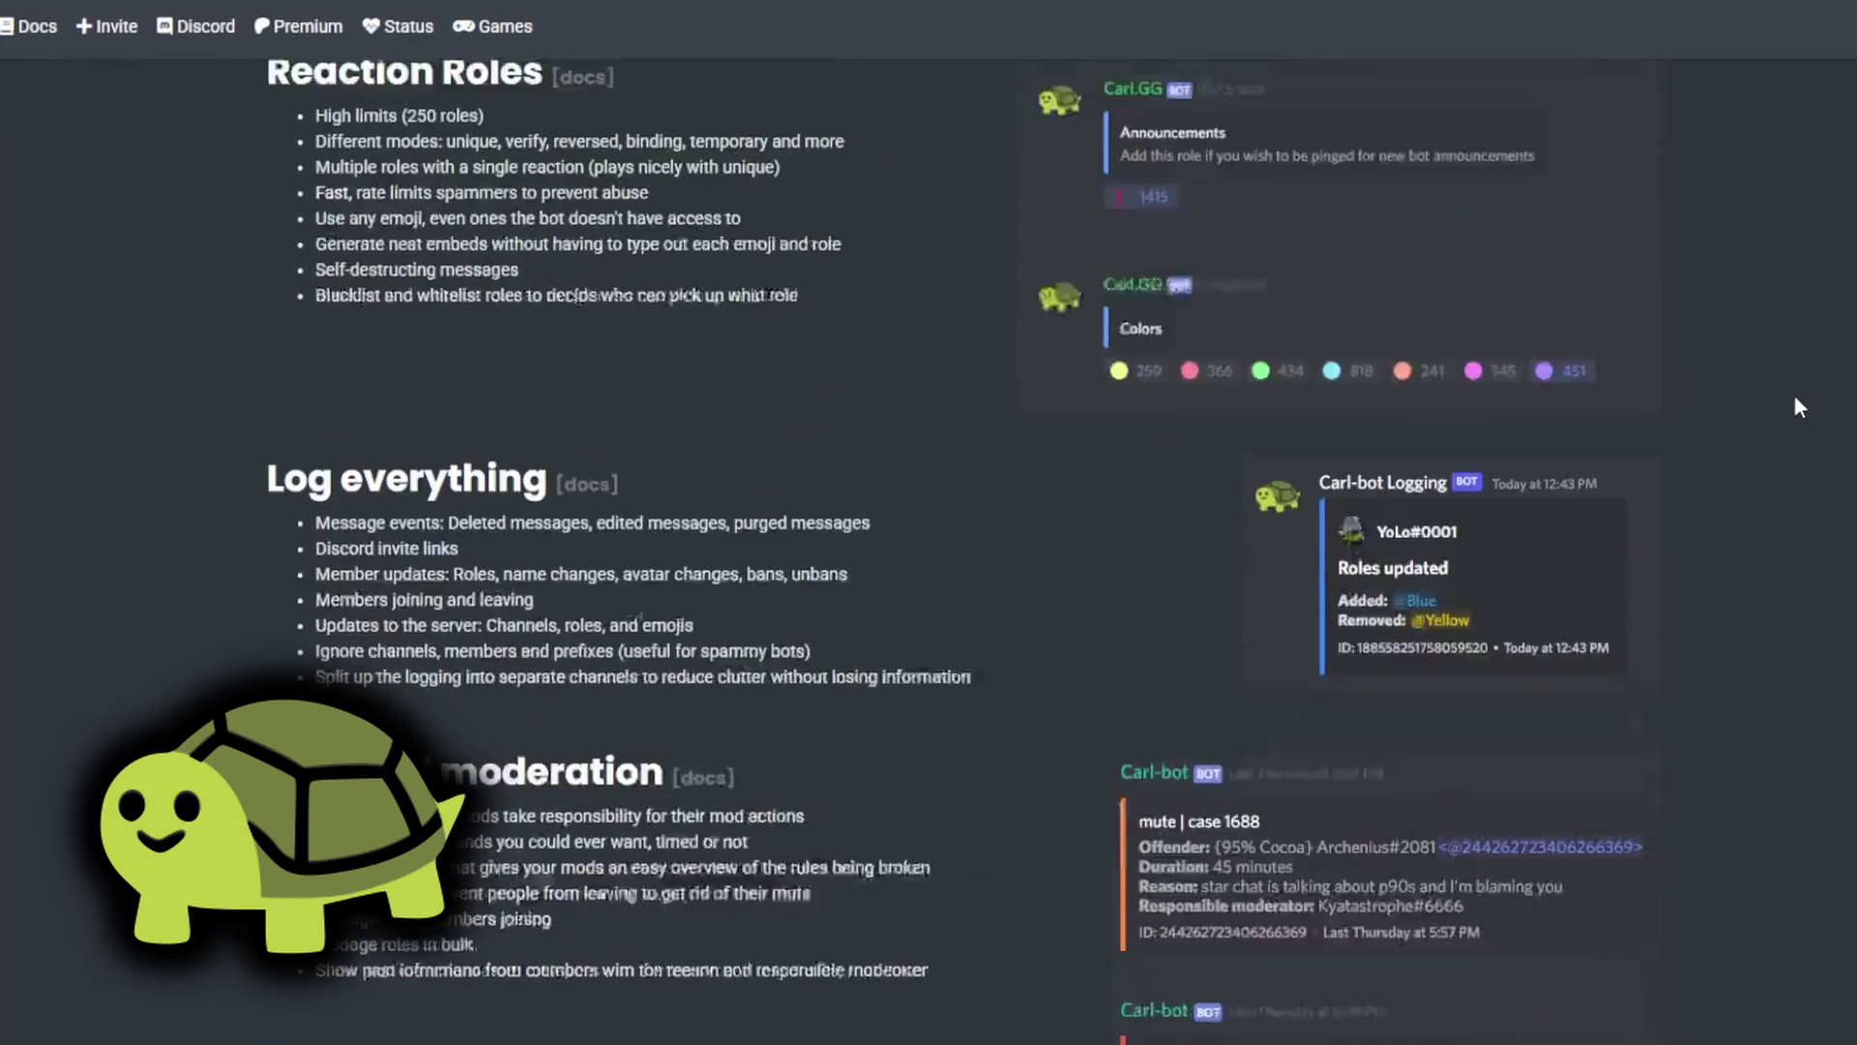
scroll(1801, 379, up, 6)
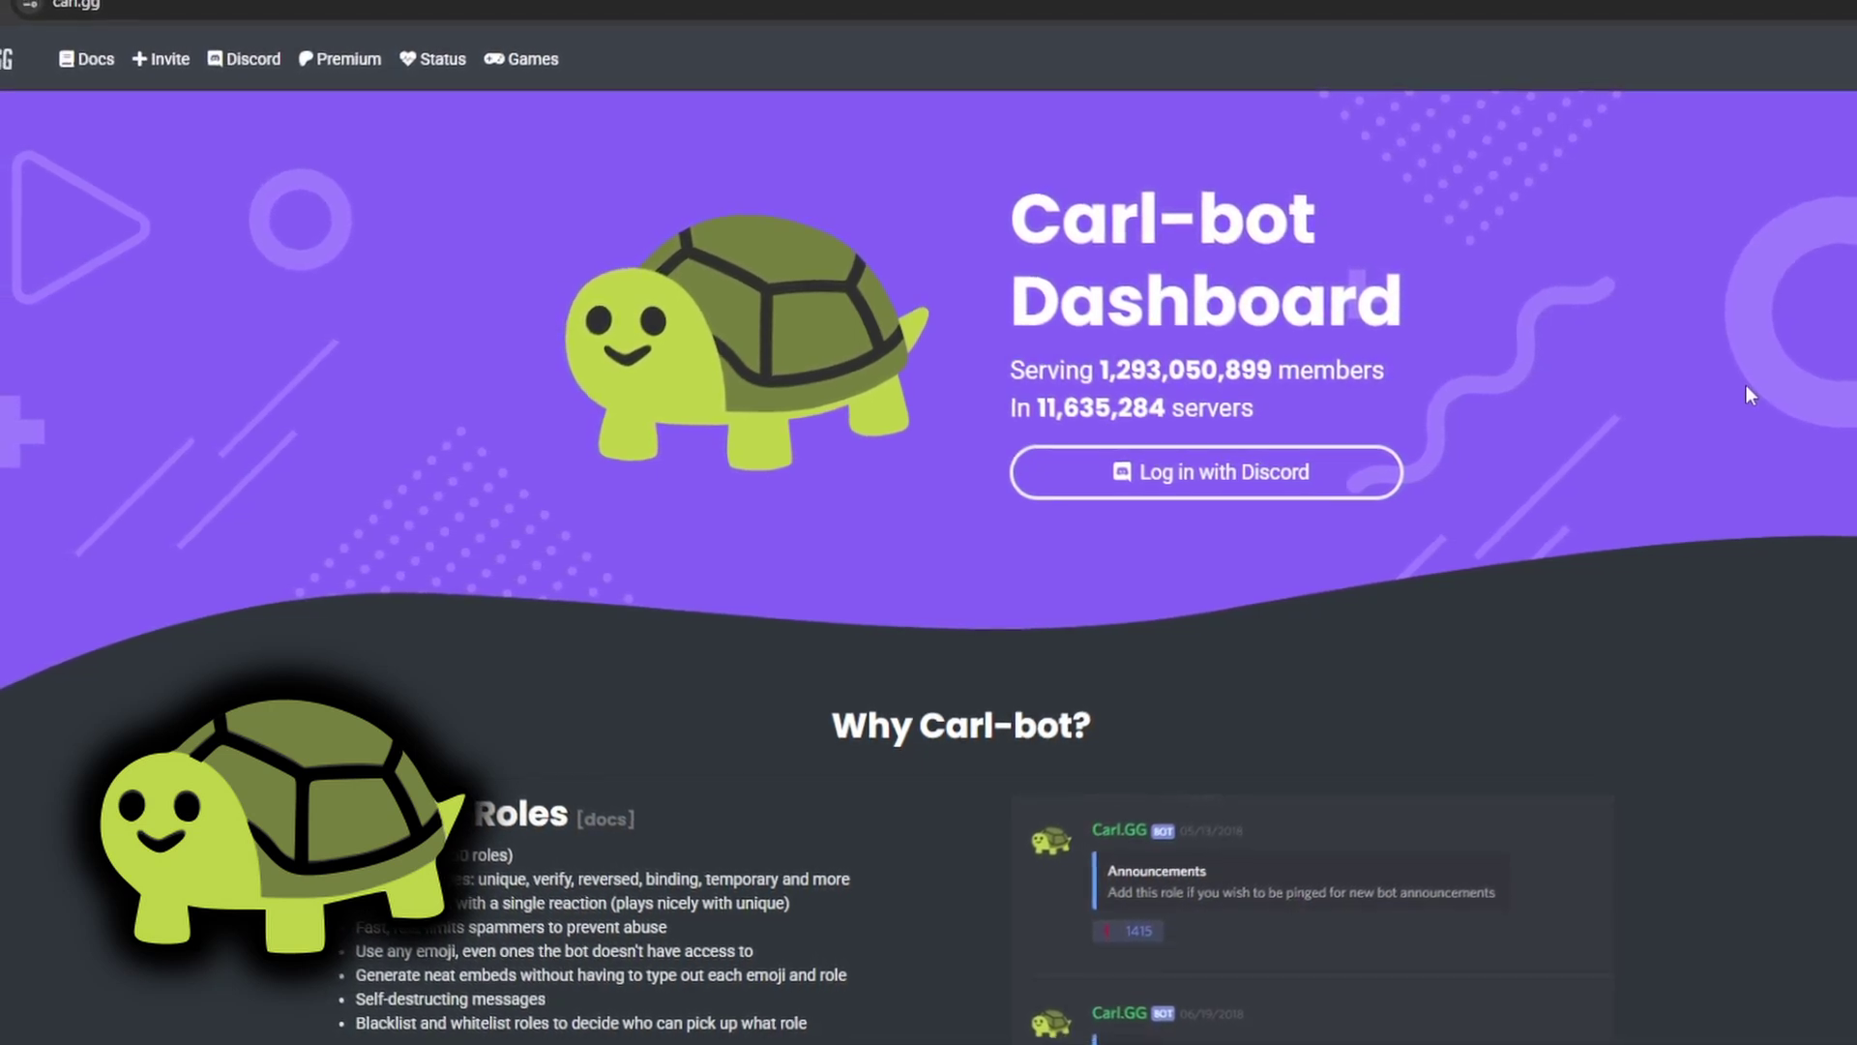
scroll(1743, 385, down, 3)
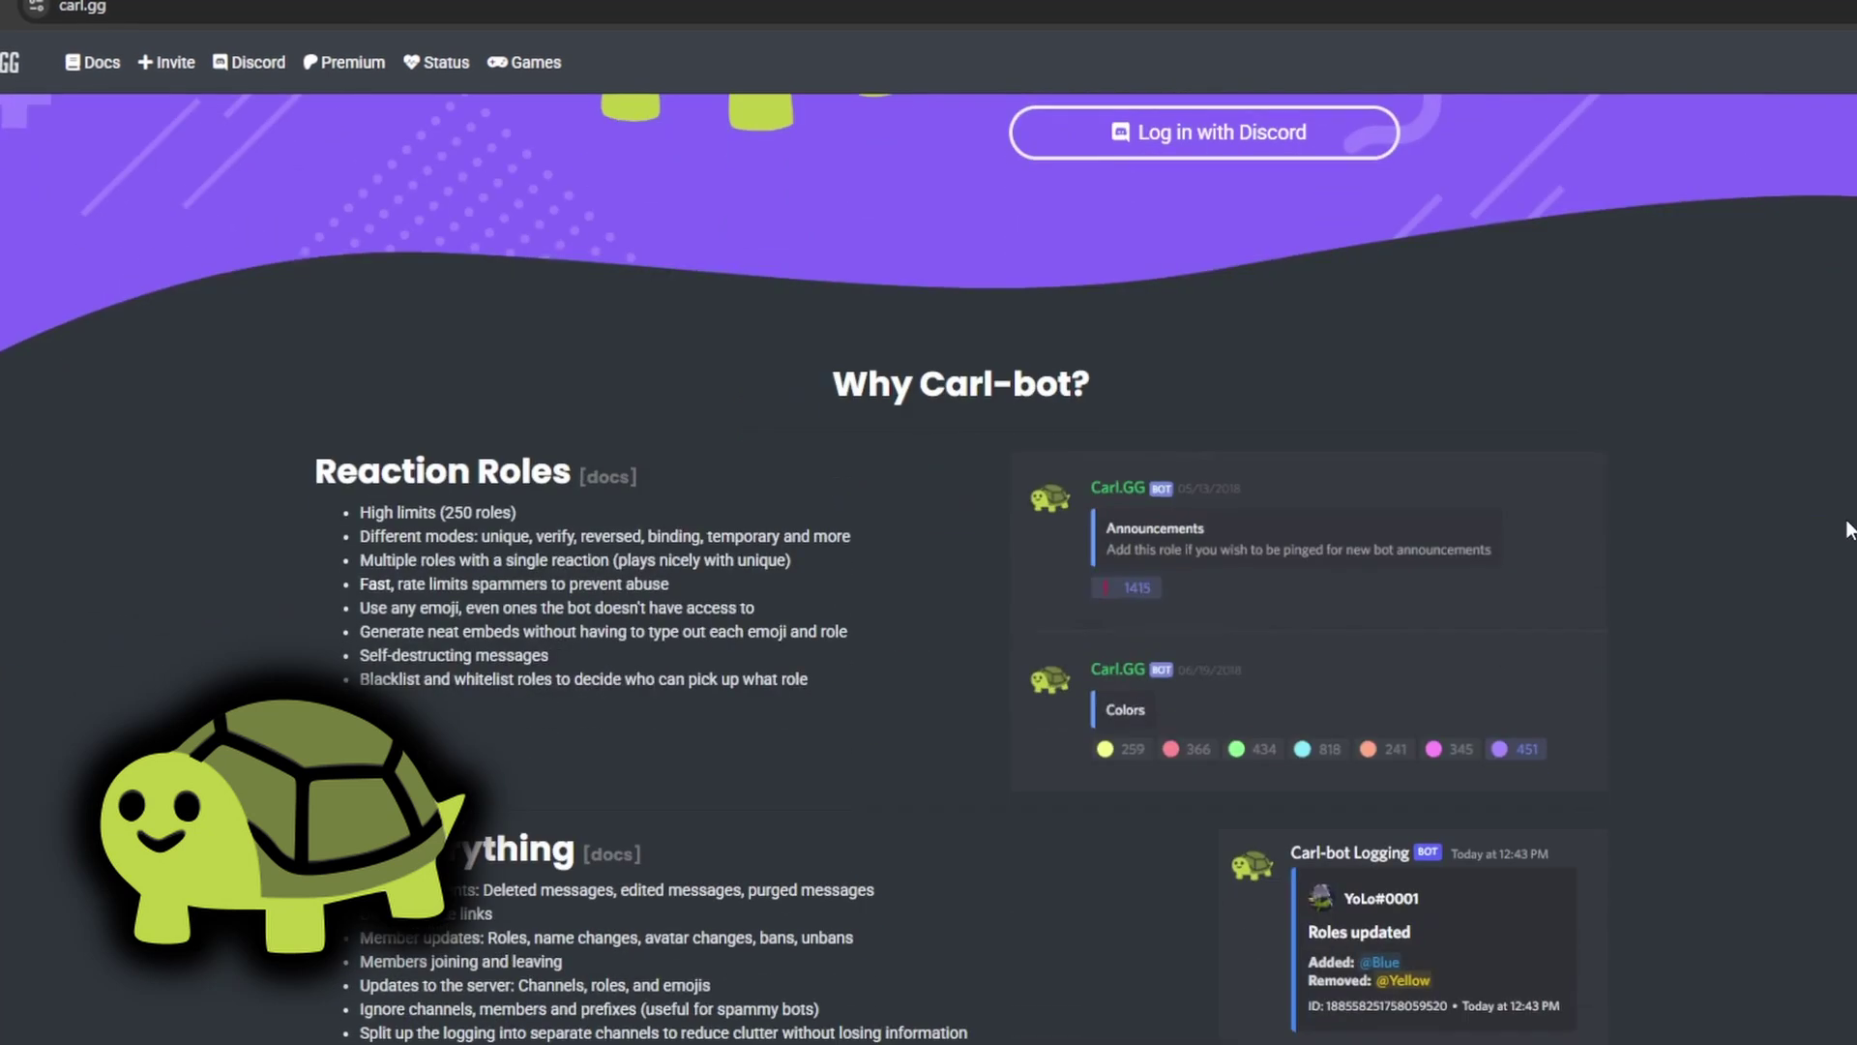
scroll(1844, 530, up, 2)
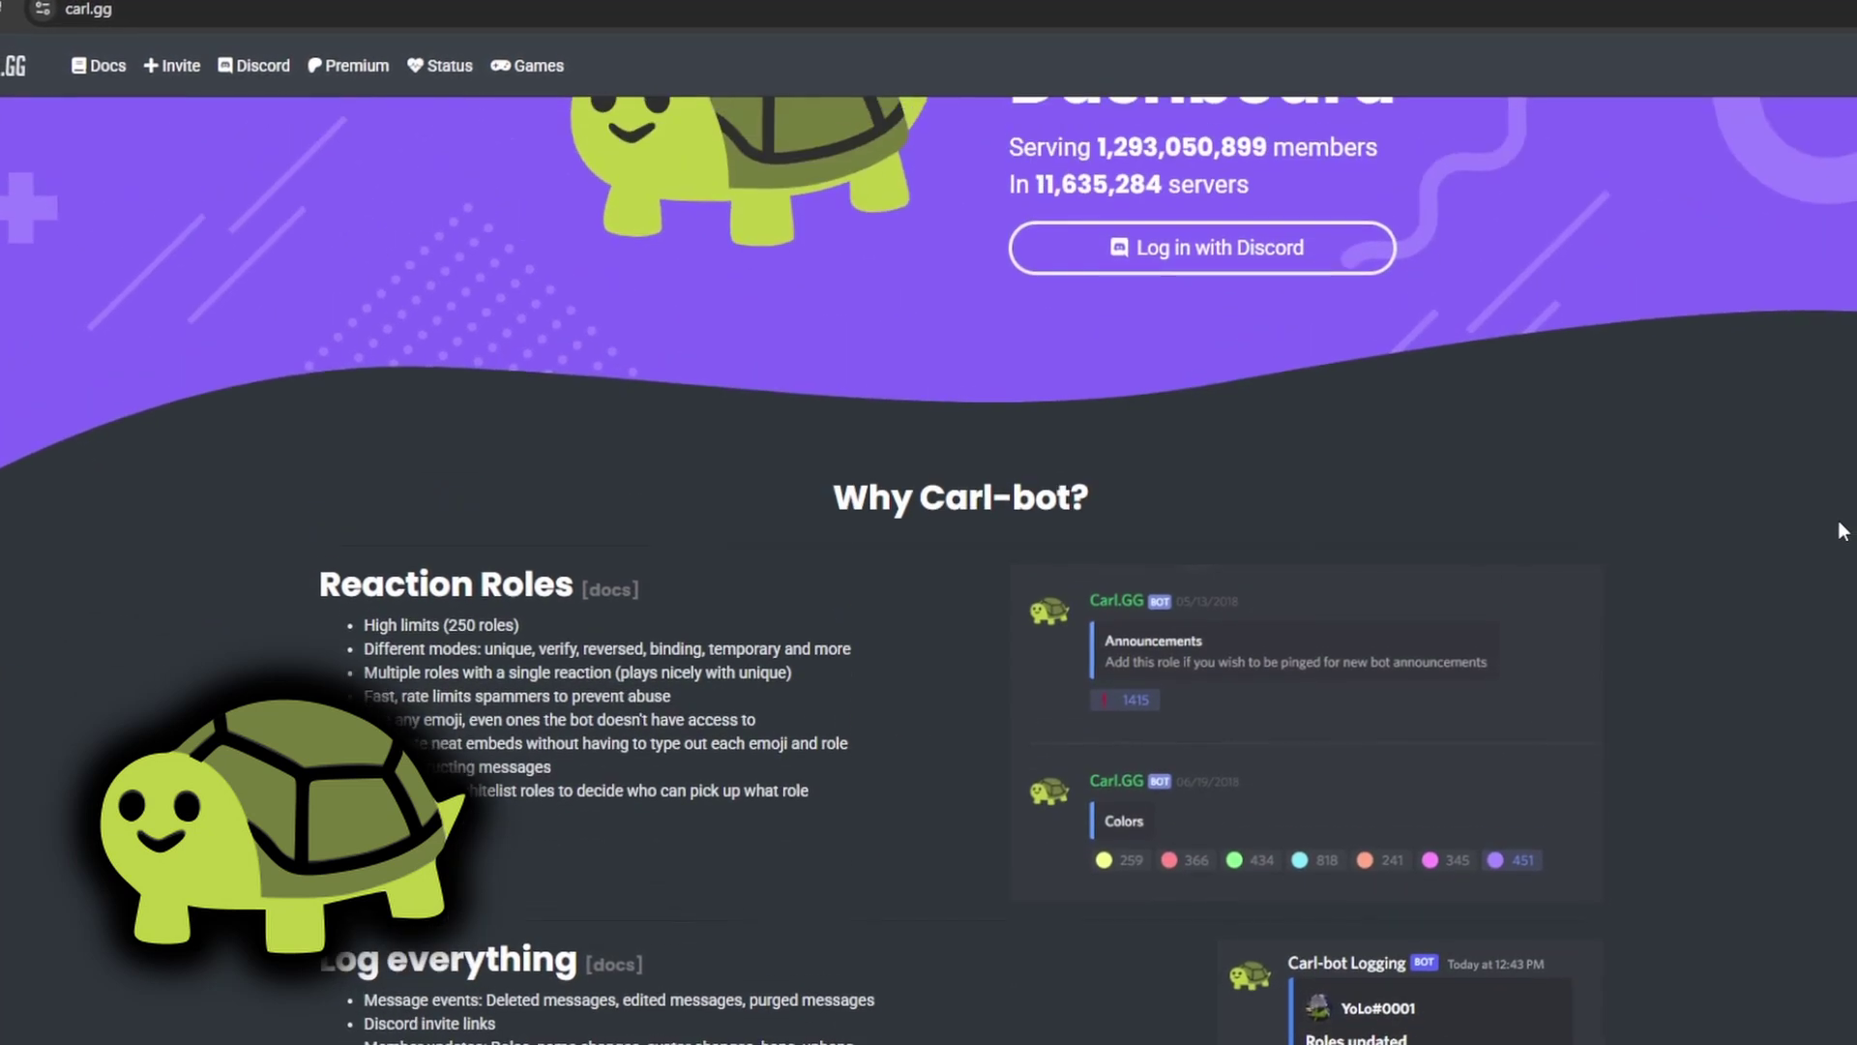
scroll(1844, 530, down, 3)
scroll(1836, 520, down, 3)
scroll(1834, 521, up, 7)
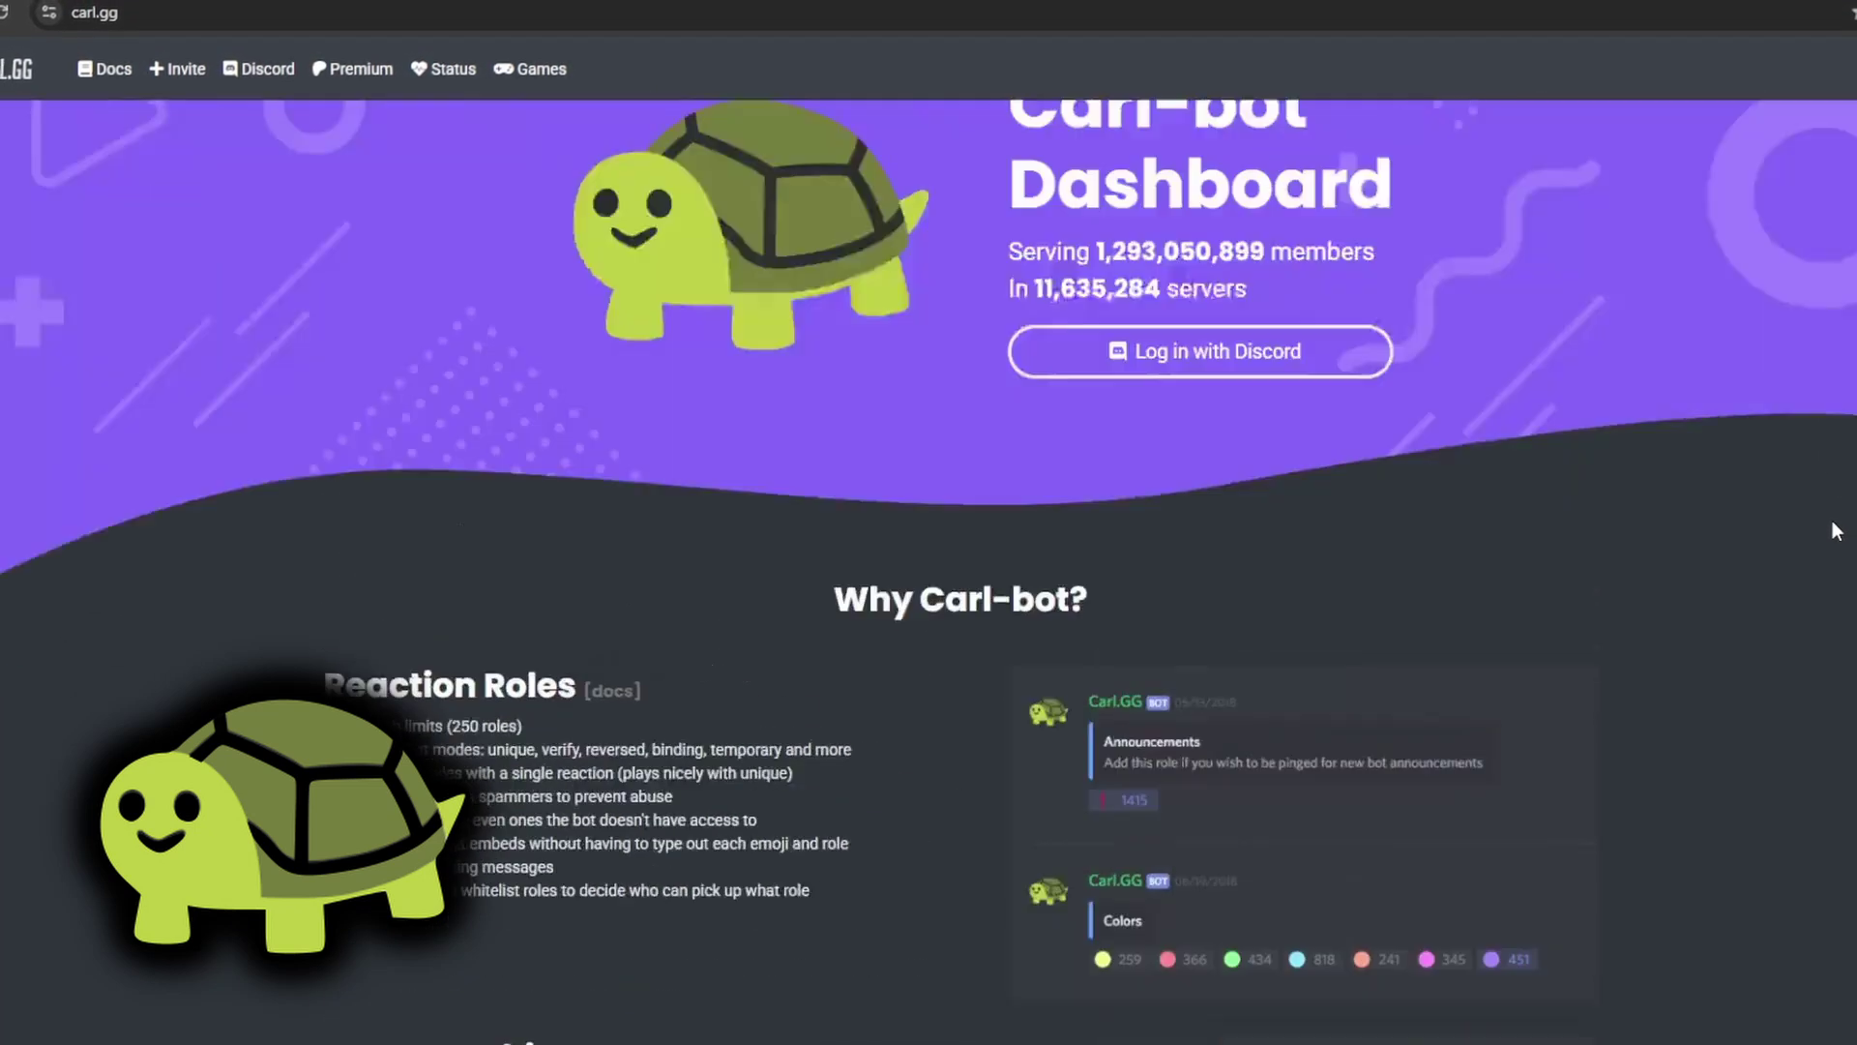
scroll(1830, 521, down, 4)
scroll(1828, 521, up, 4)
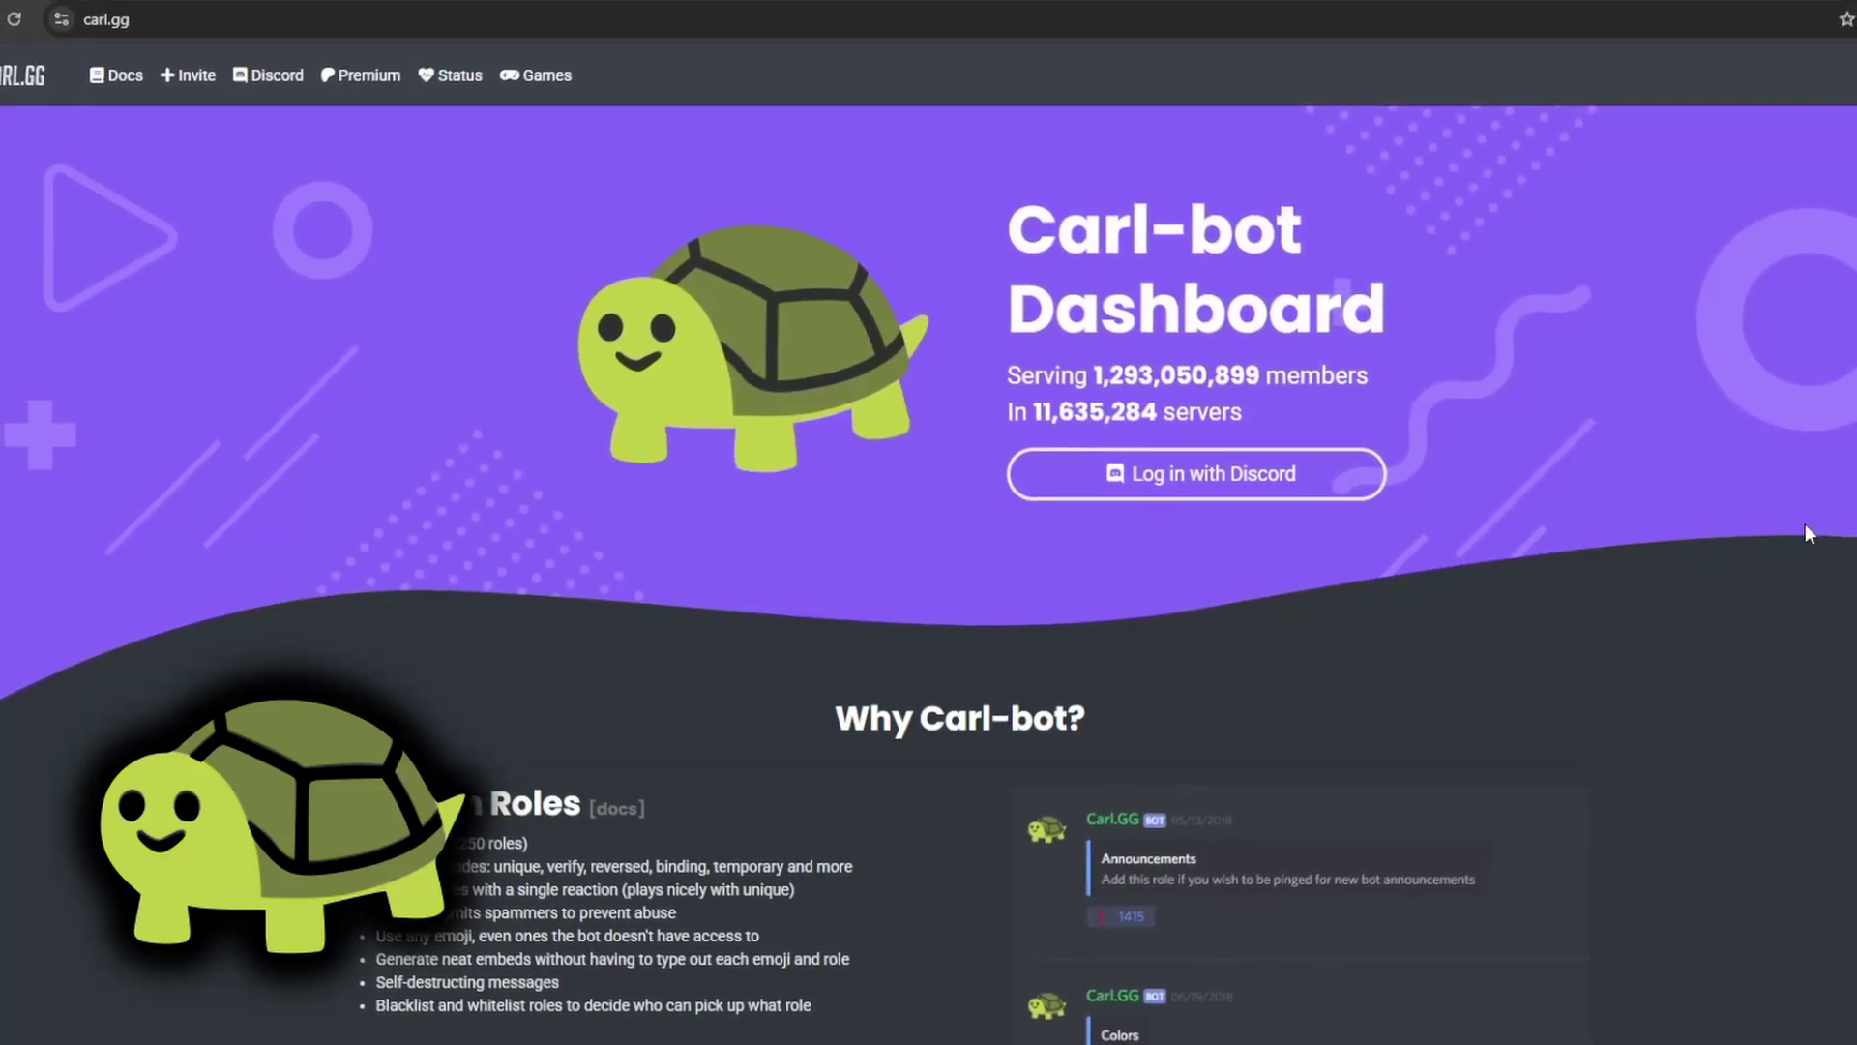
scroll(1803, 527, down, 4)
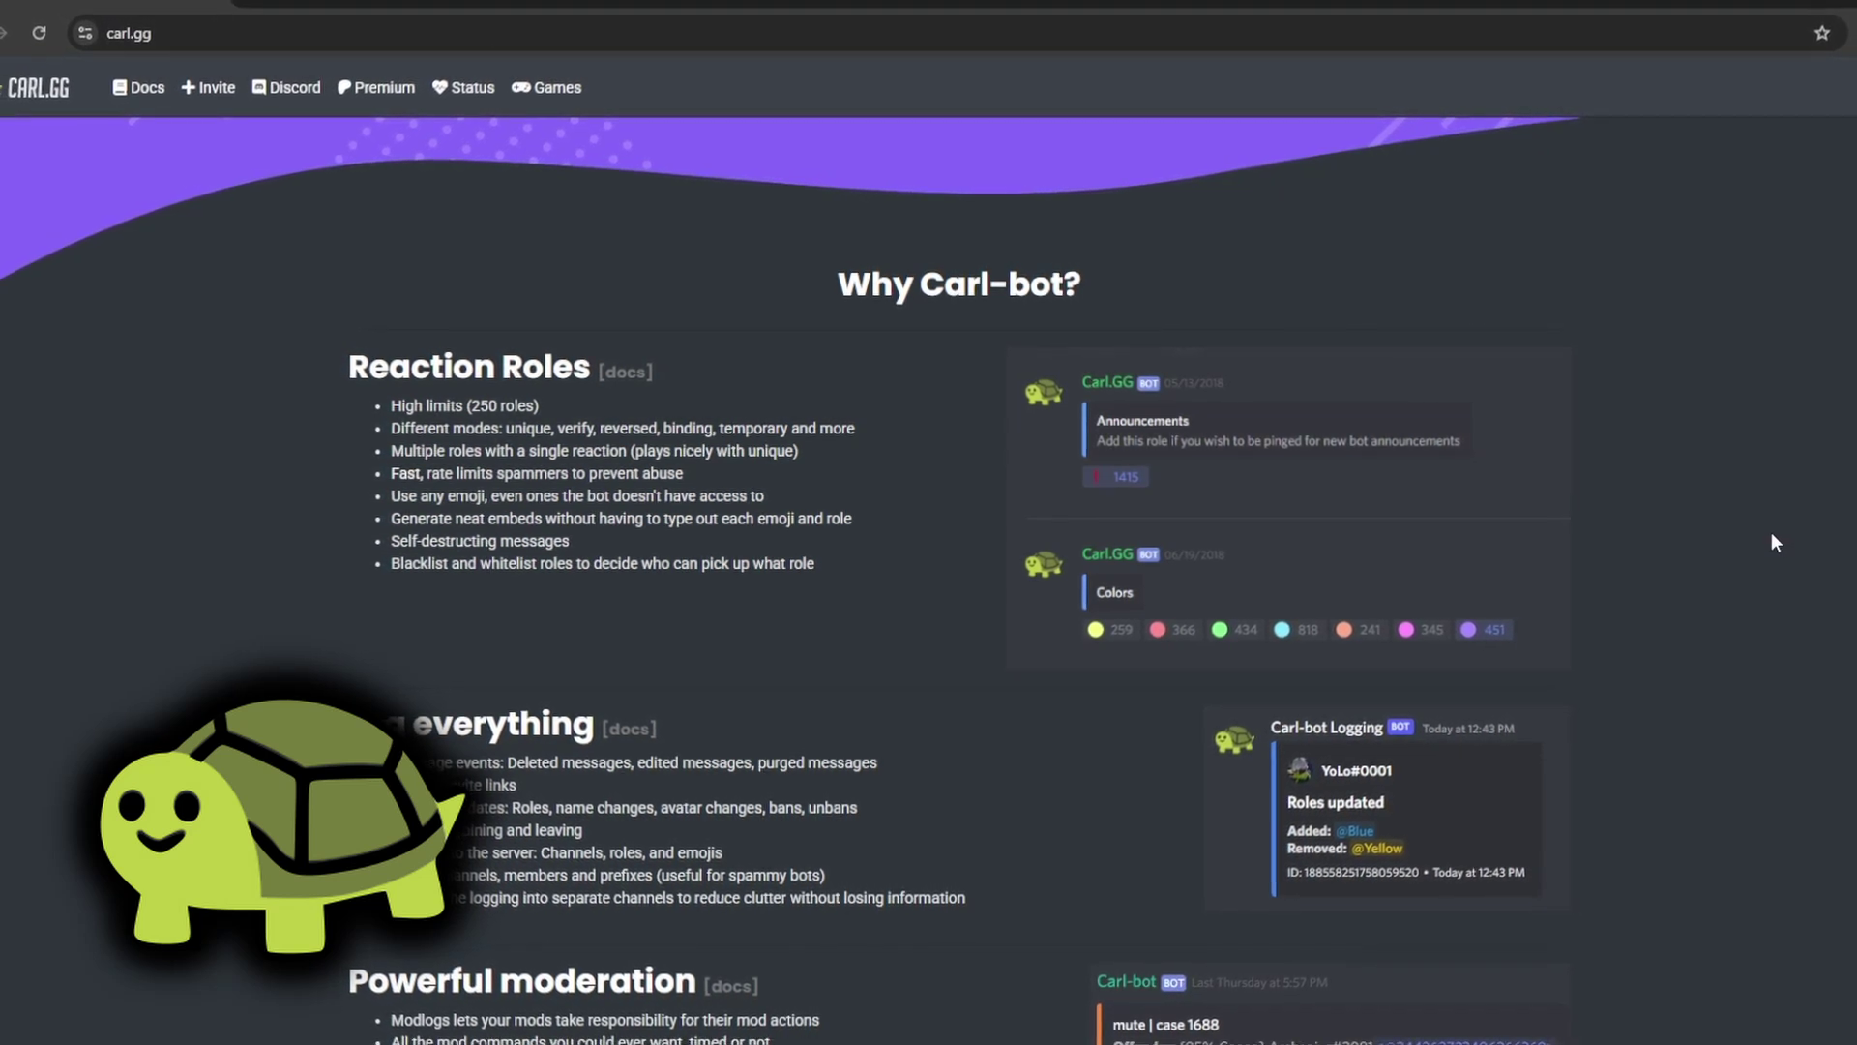
scroll(1774, 536, up, 4)
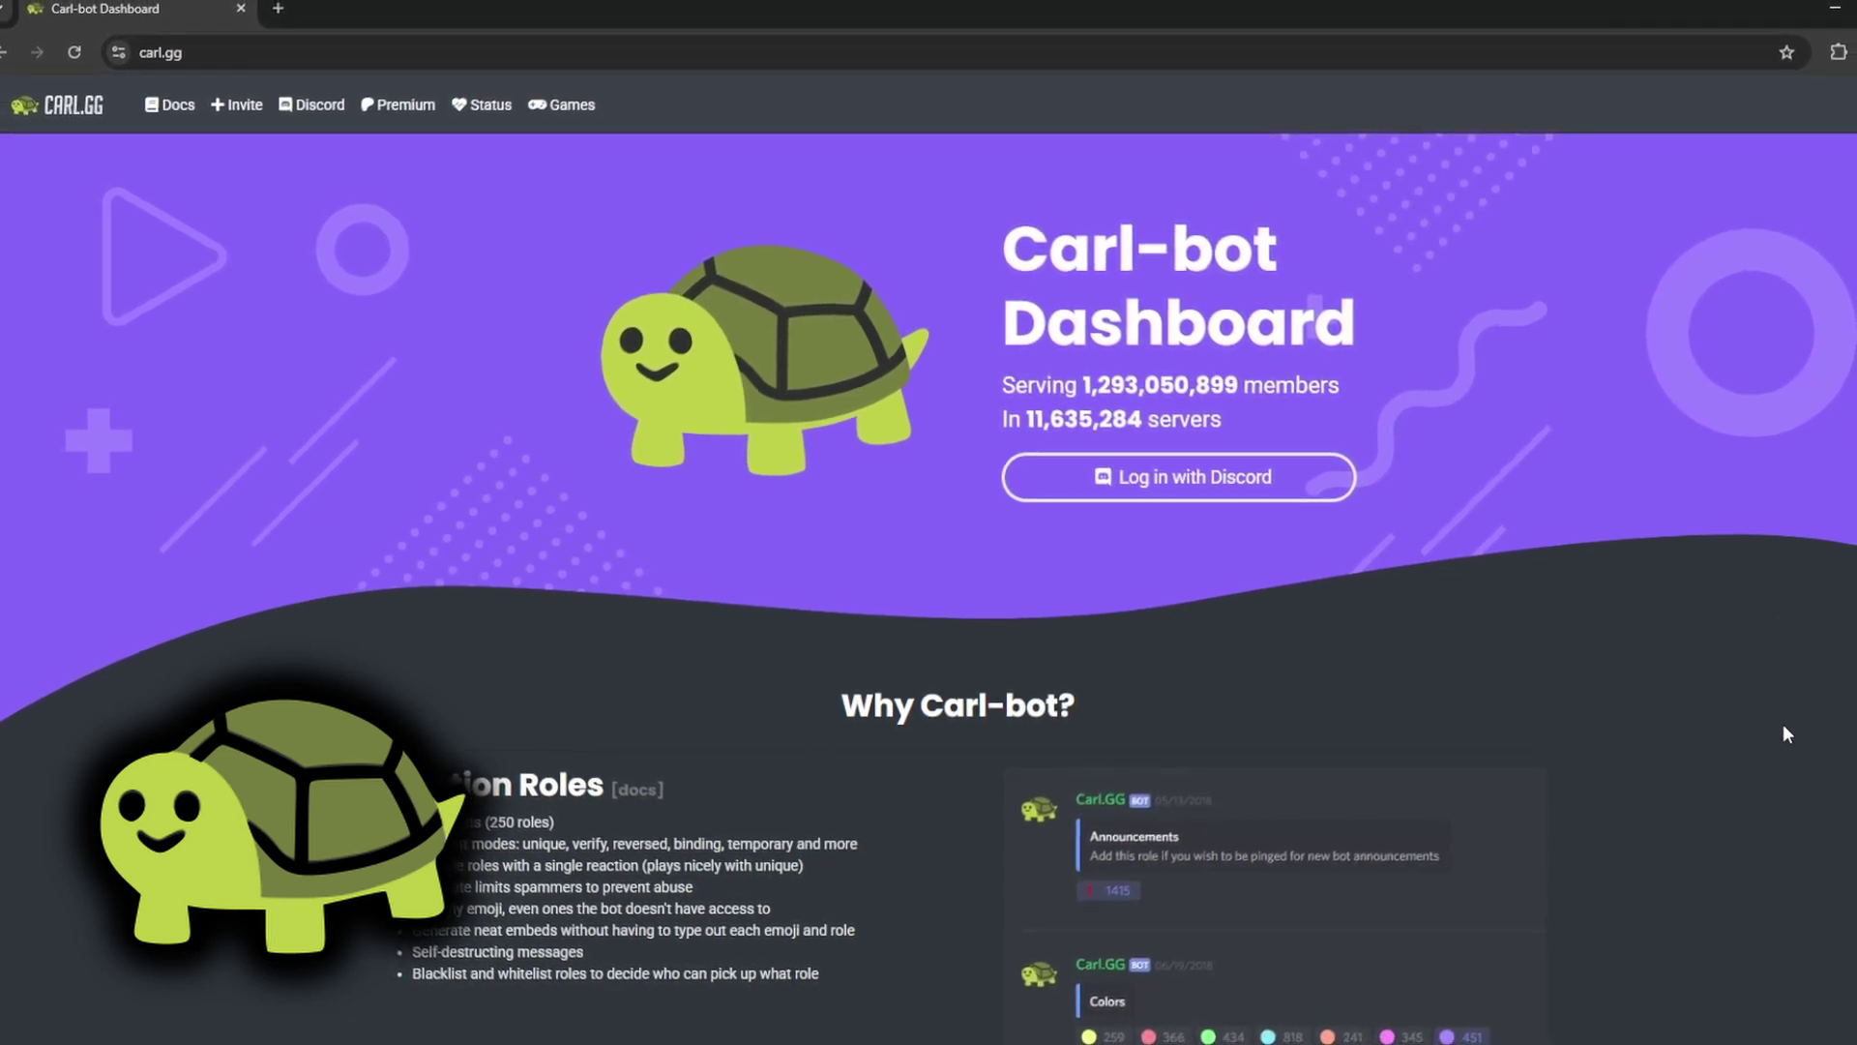
scroll(1780, 722, down, 2)
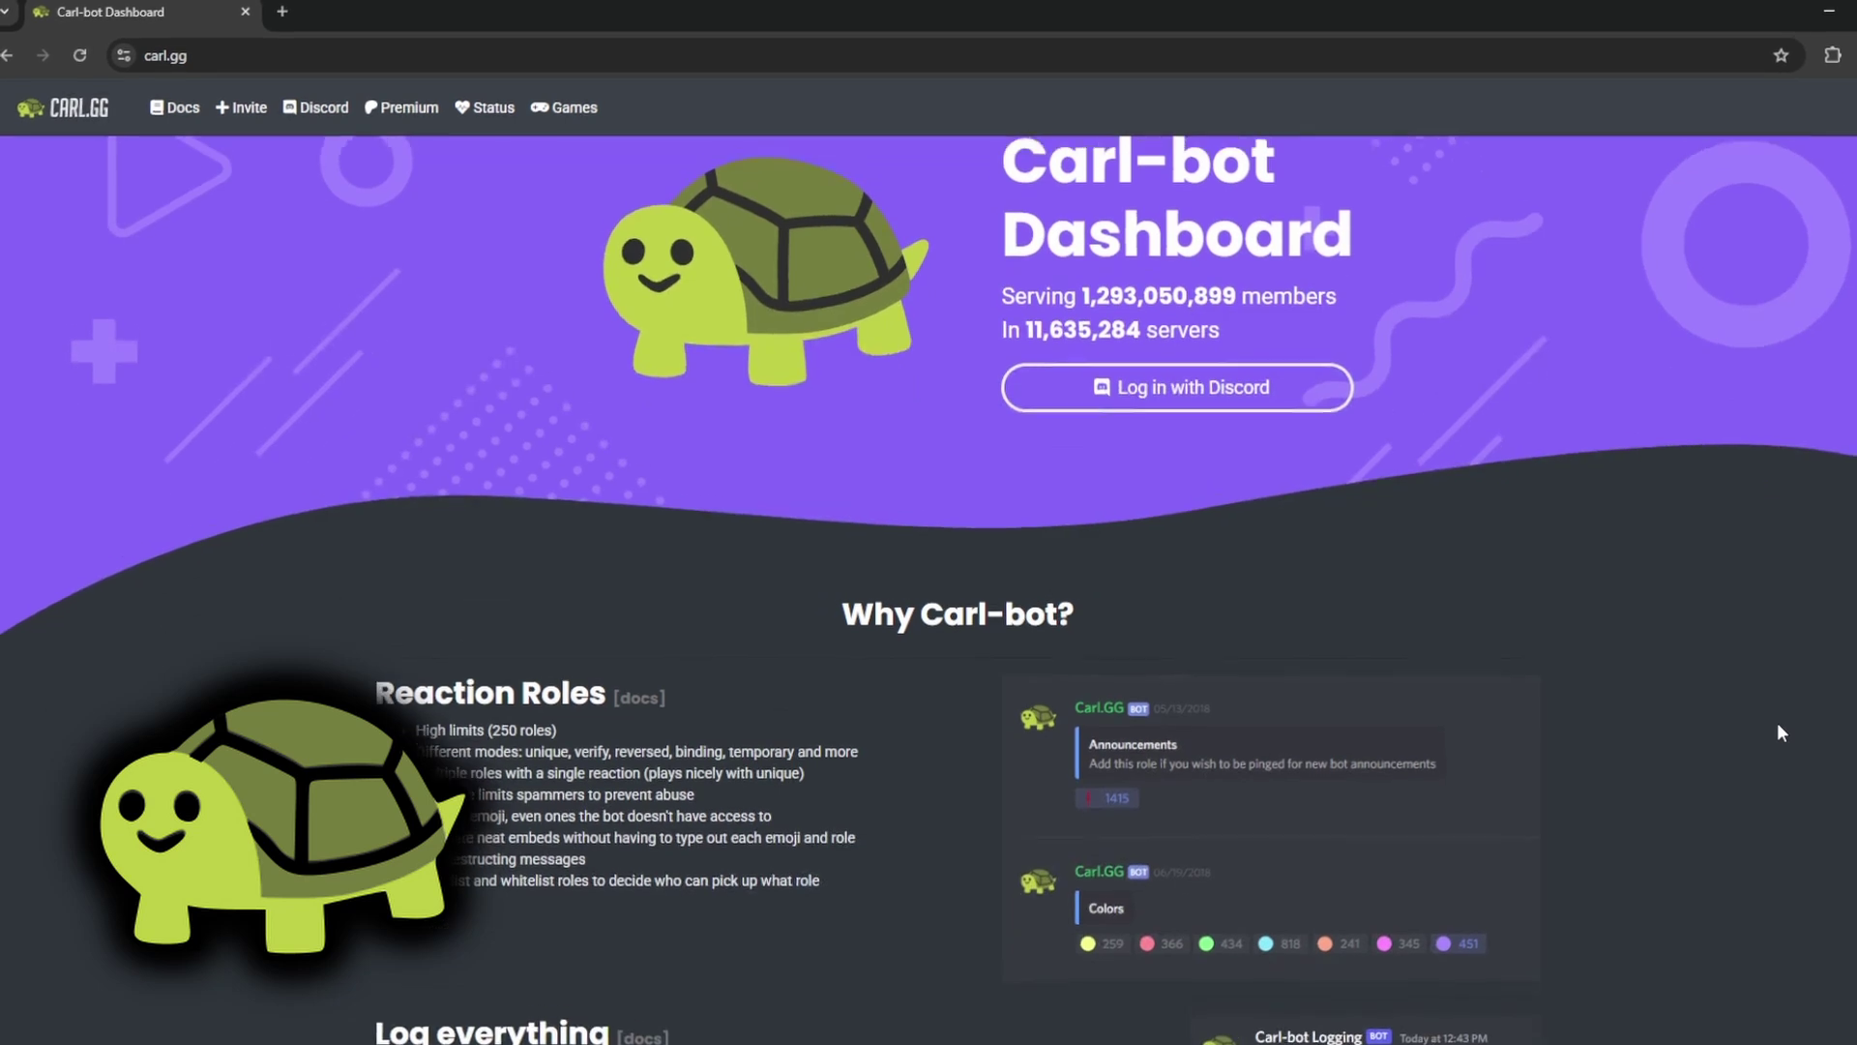
scroll(1778, 721, up, 2)
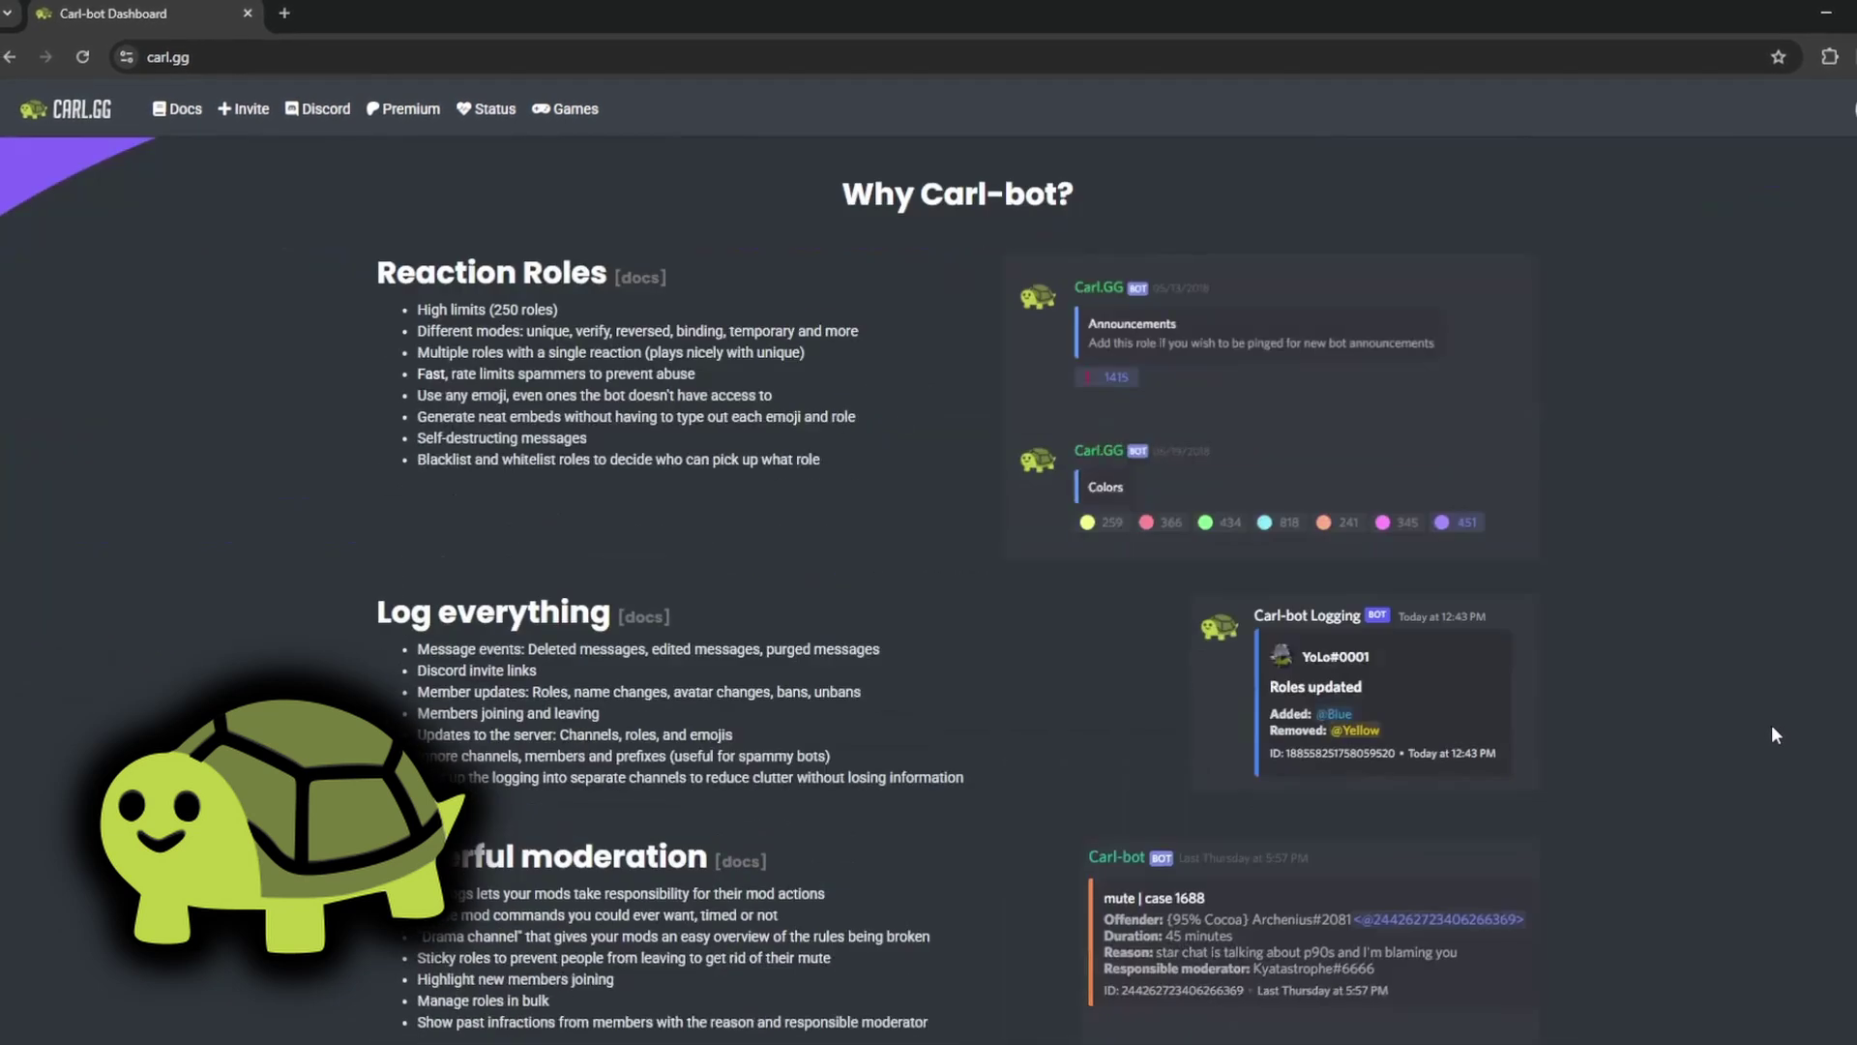
scroll(1774, 728, up, 5)
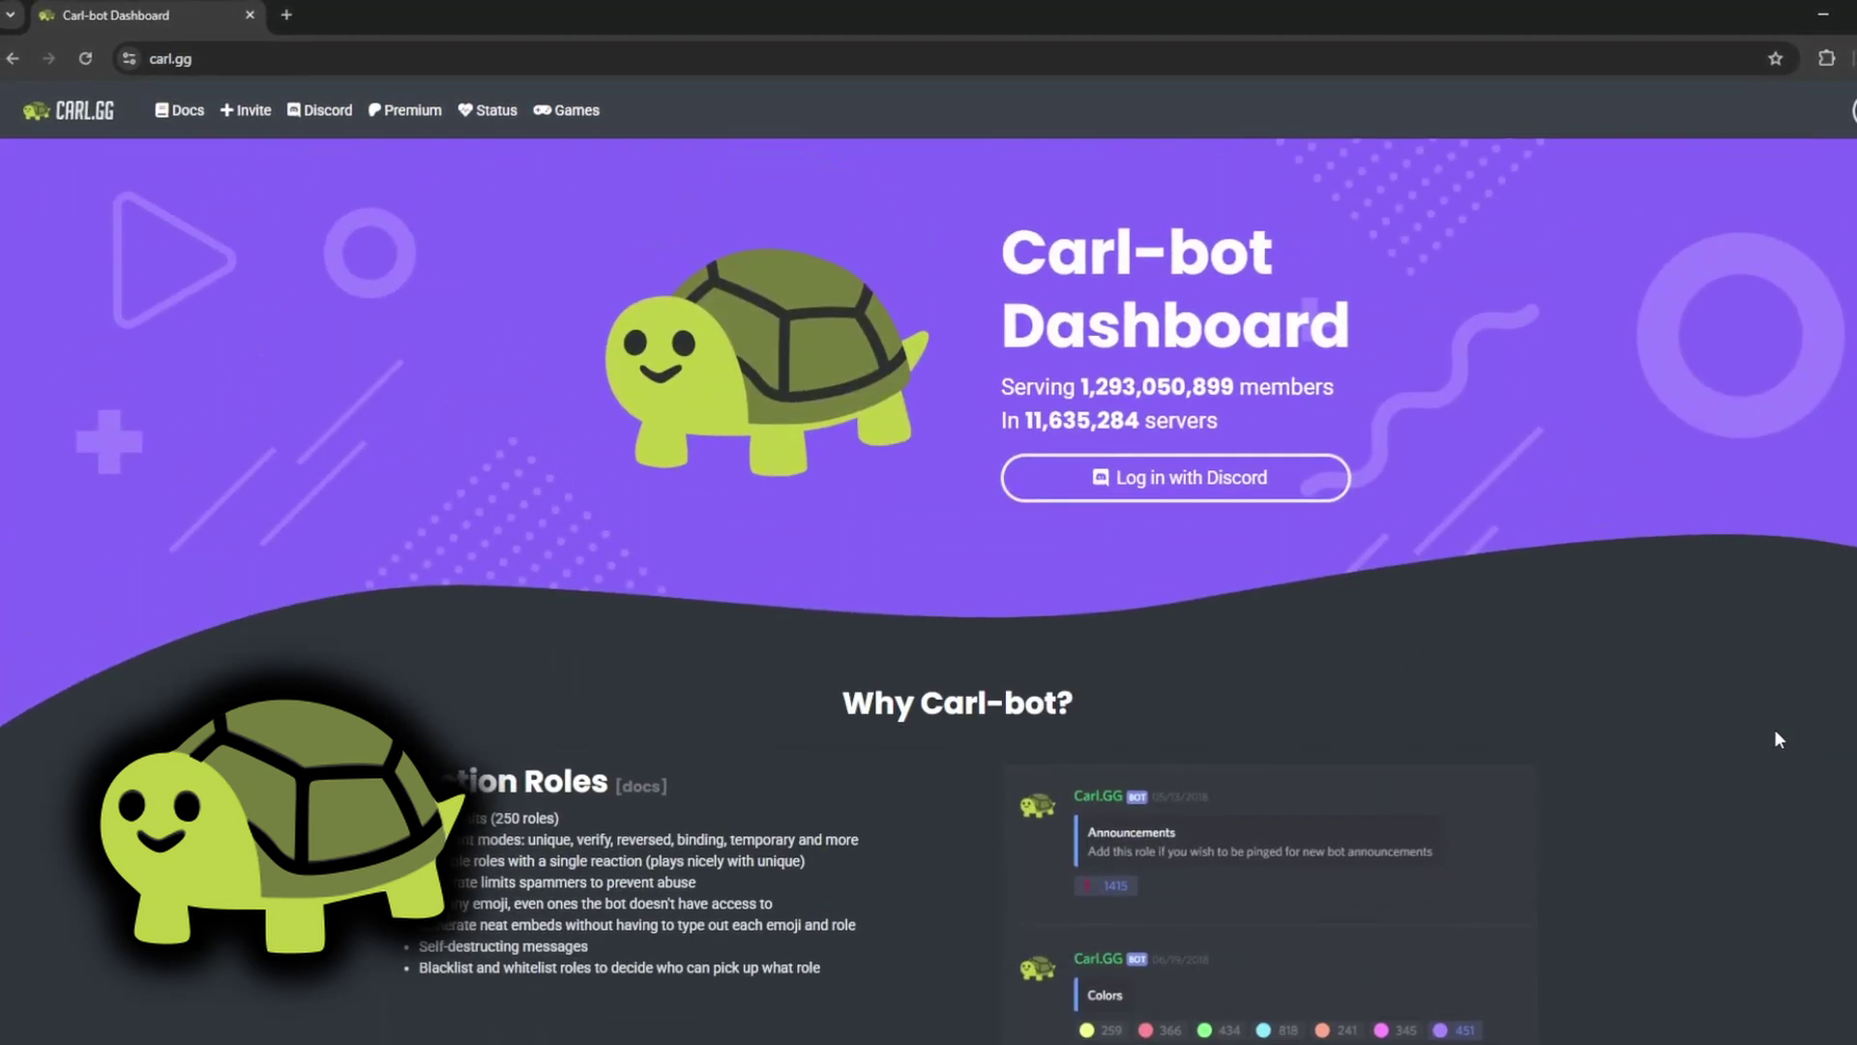
scroll(1774, 728, down, 5)
scroll(1776, 737, down, 2)
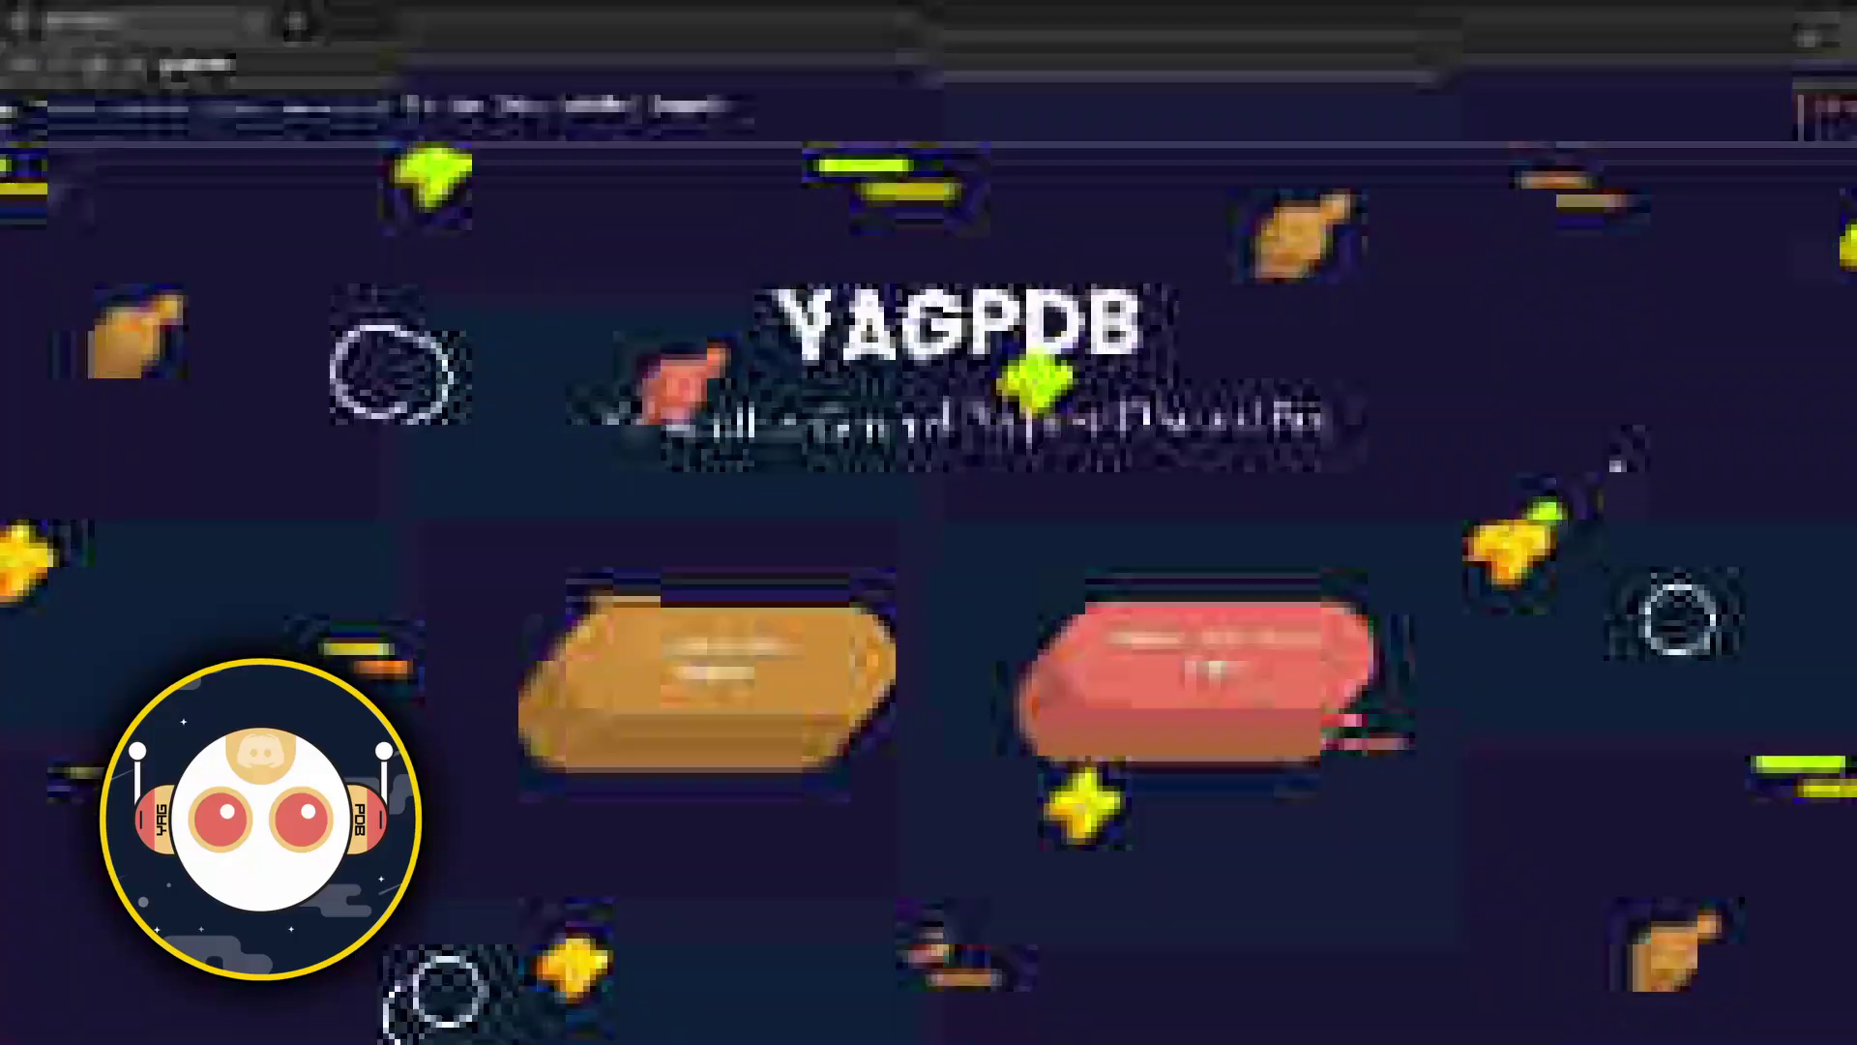
Look over the YAGPDB homepage's banner and About YAGPDB section
scroll(1605, 387, down, 4)
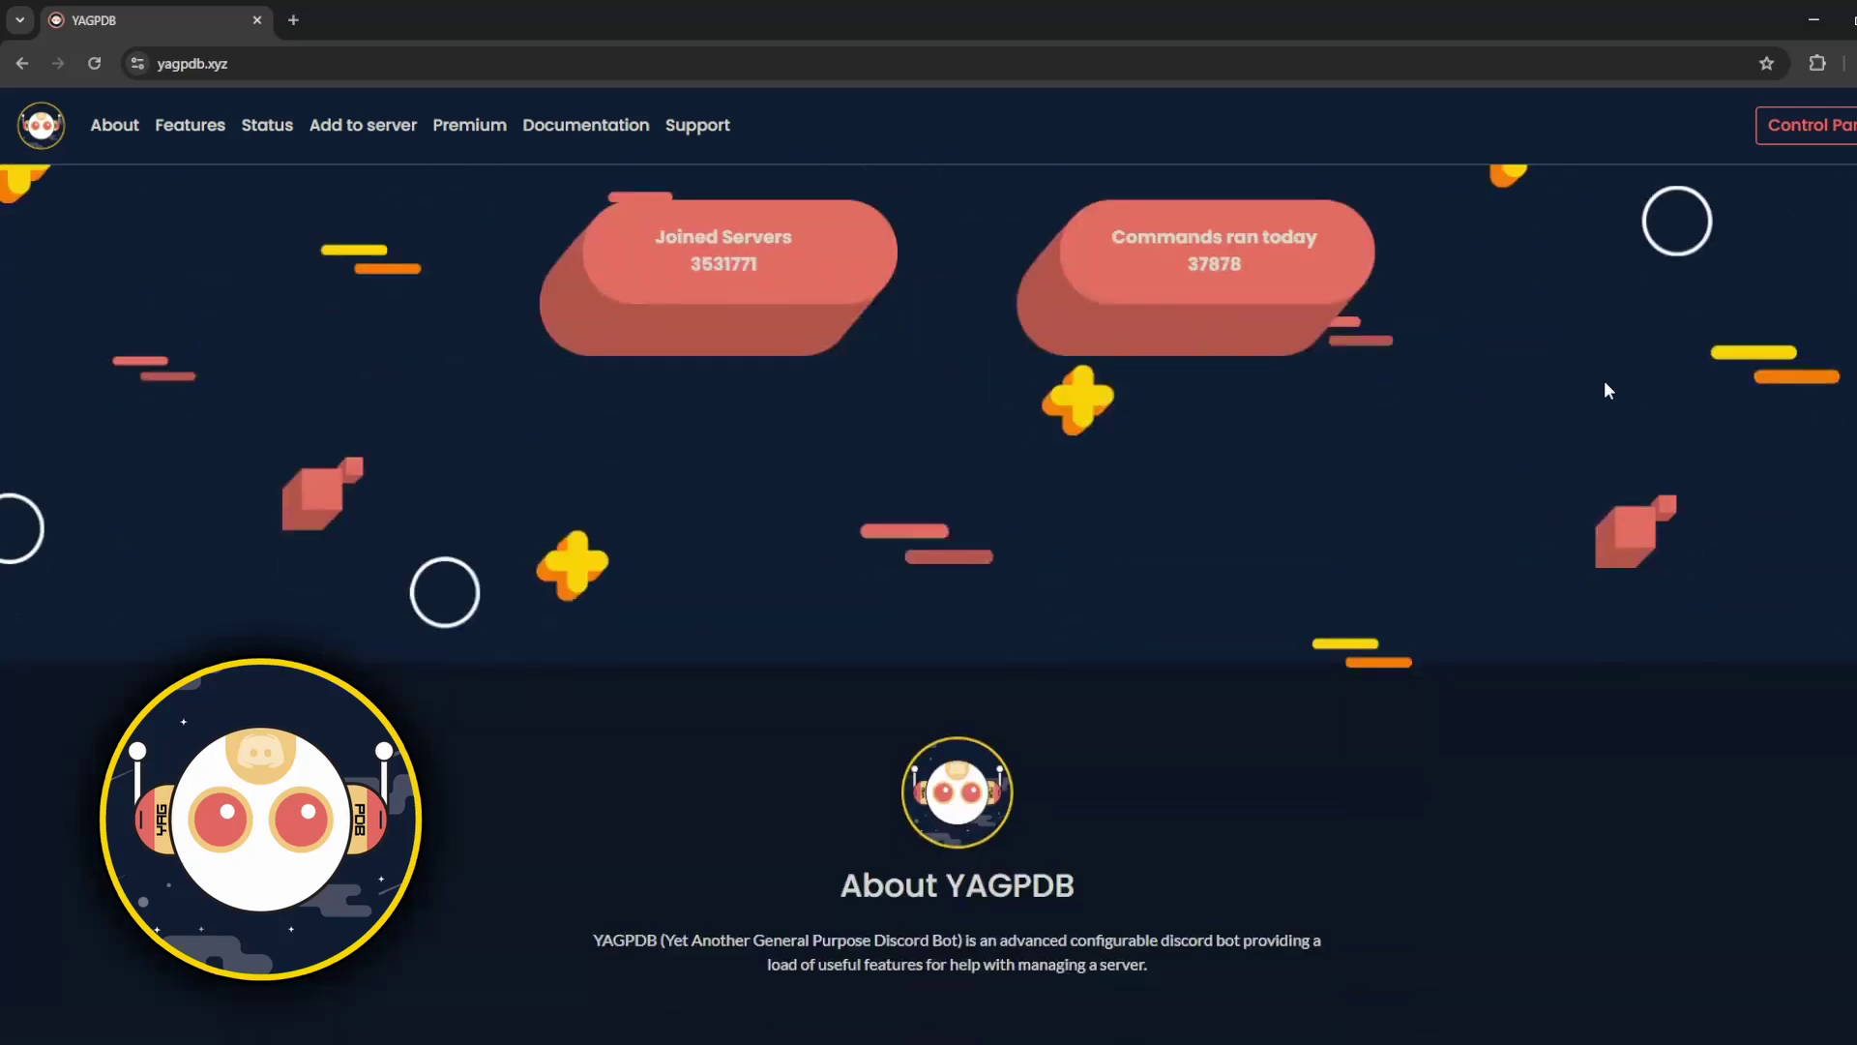
scroll(1604, 381, up, 4)
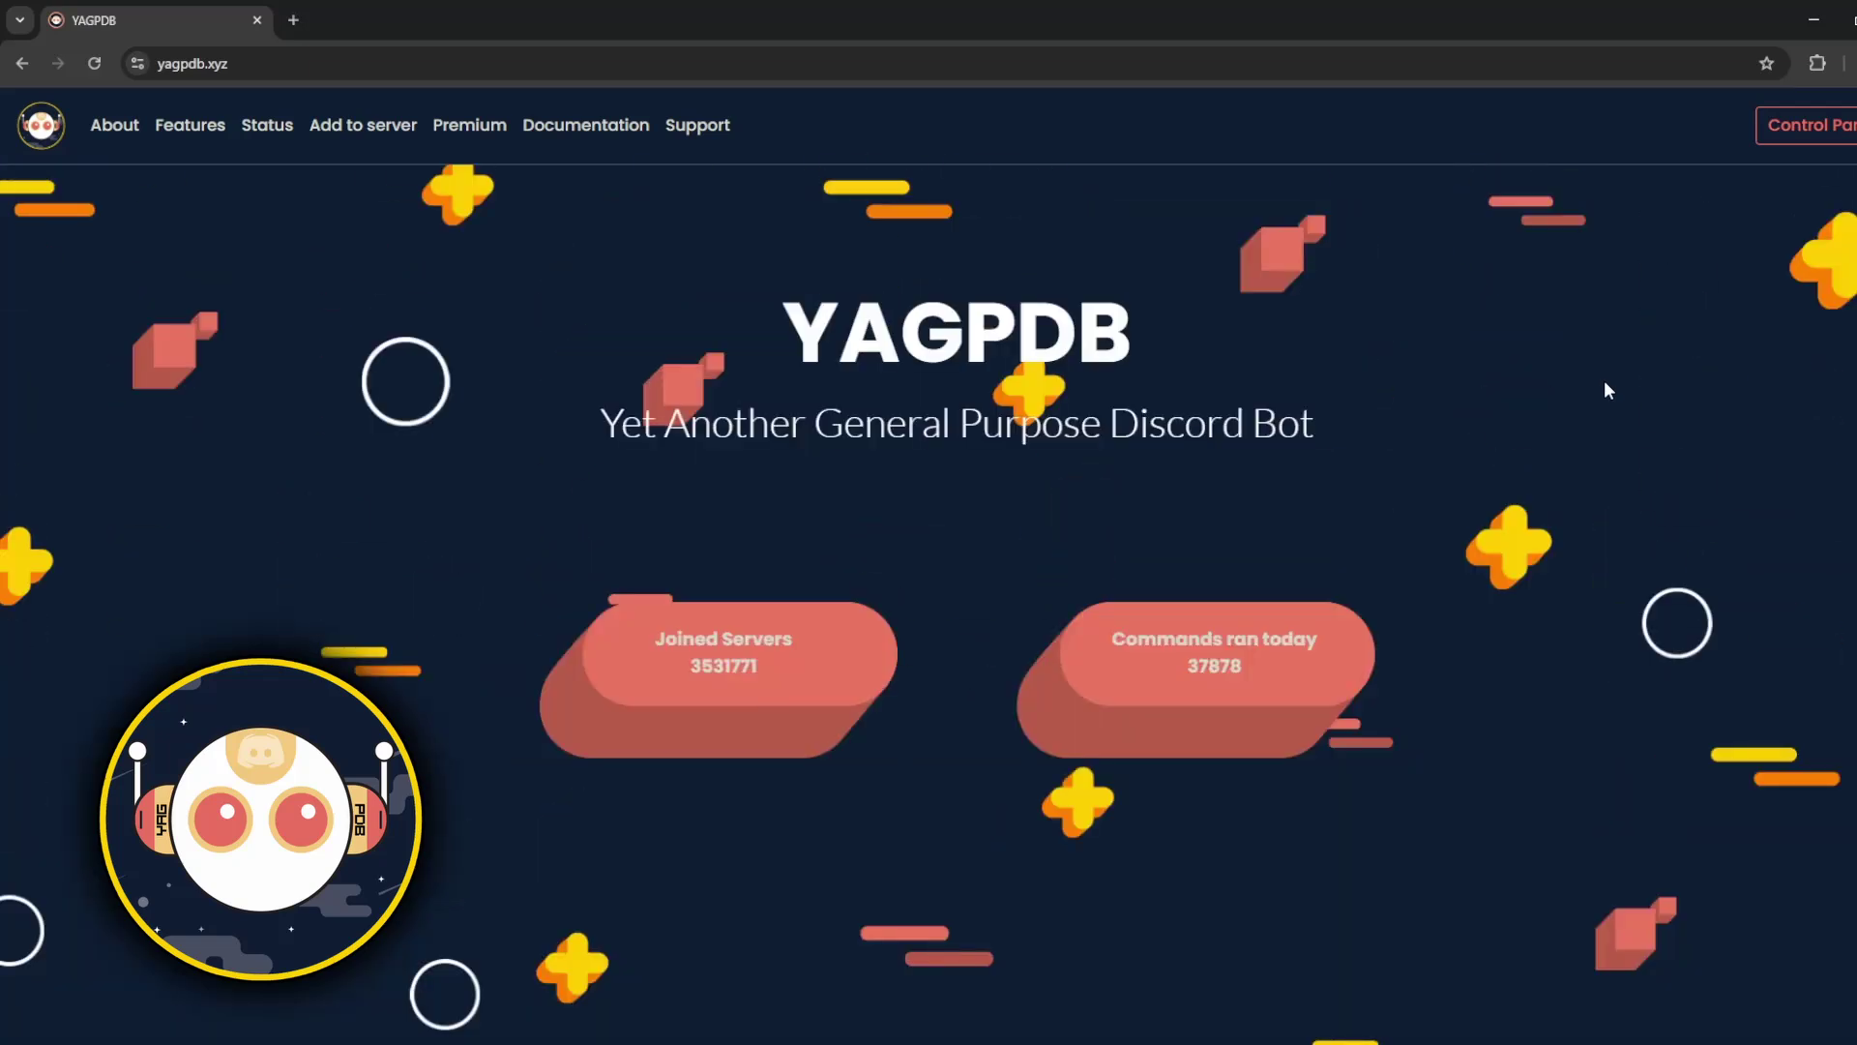
Examine the YAGPDB homepage's feature sections from Self-assignable Roles through Automatic Moderator and General Moderation to Cat Facts
drag(783, 331, 1131, 331)
click(1131, 330)
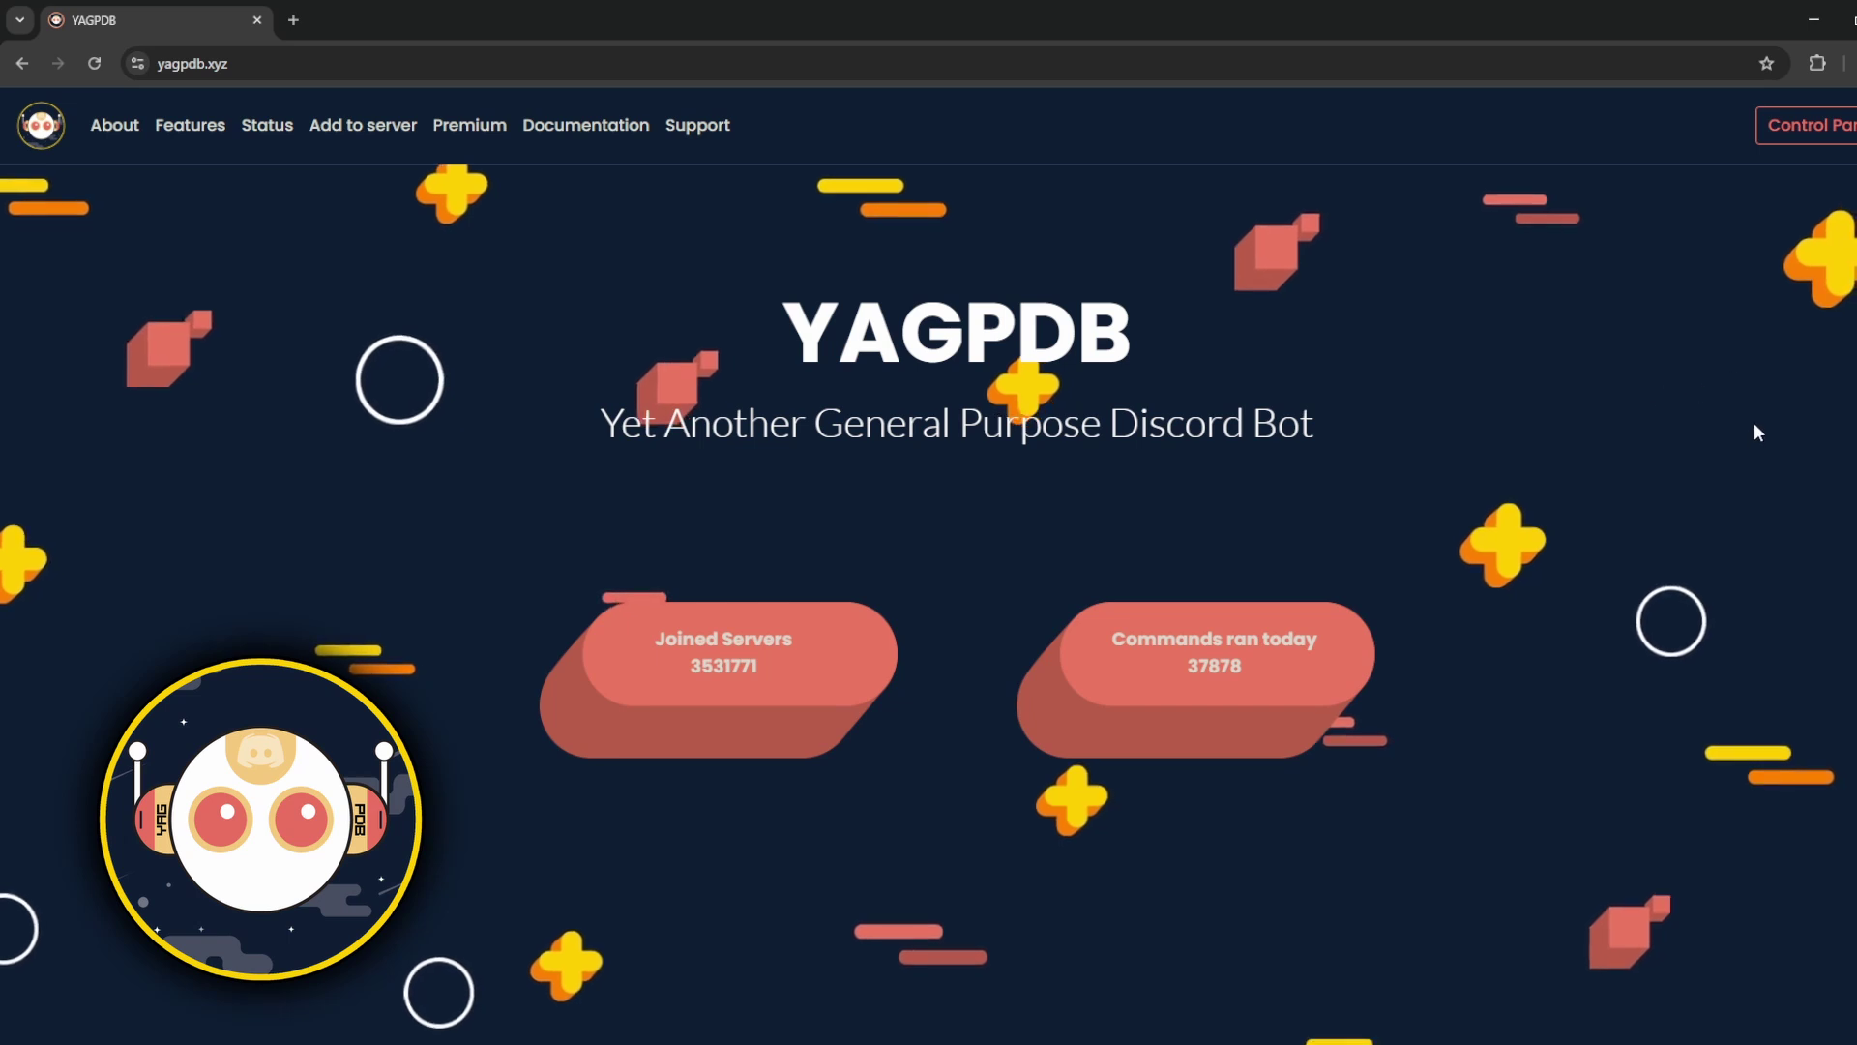
scroll(1687, 392, down, 10)
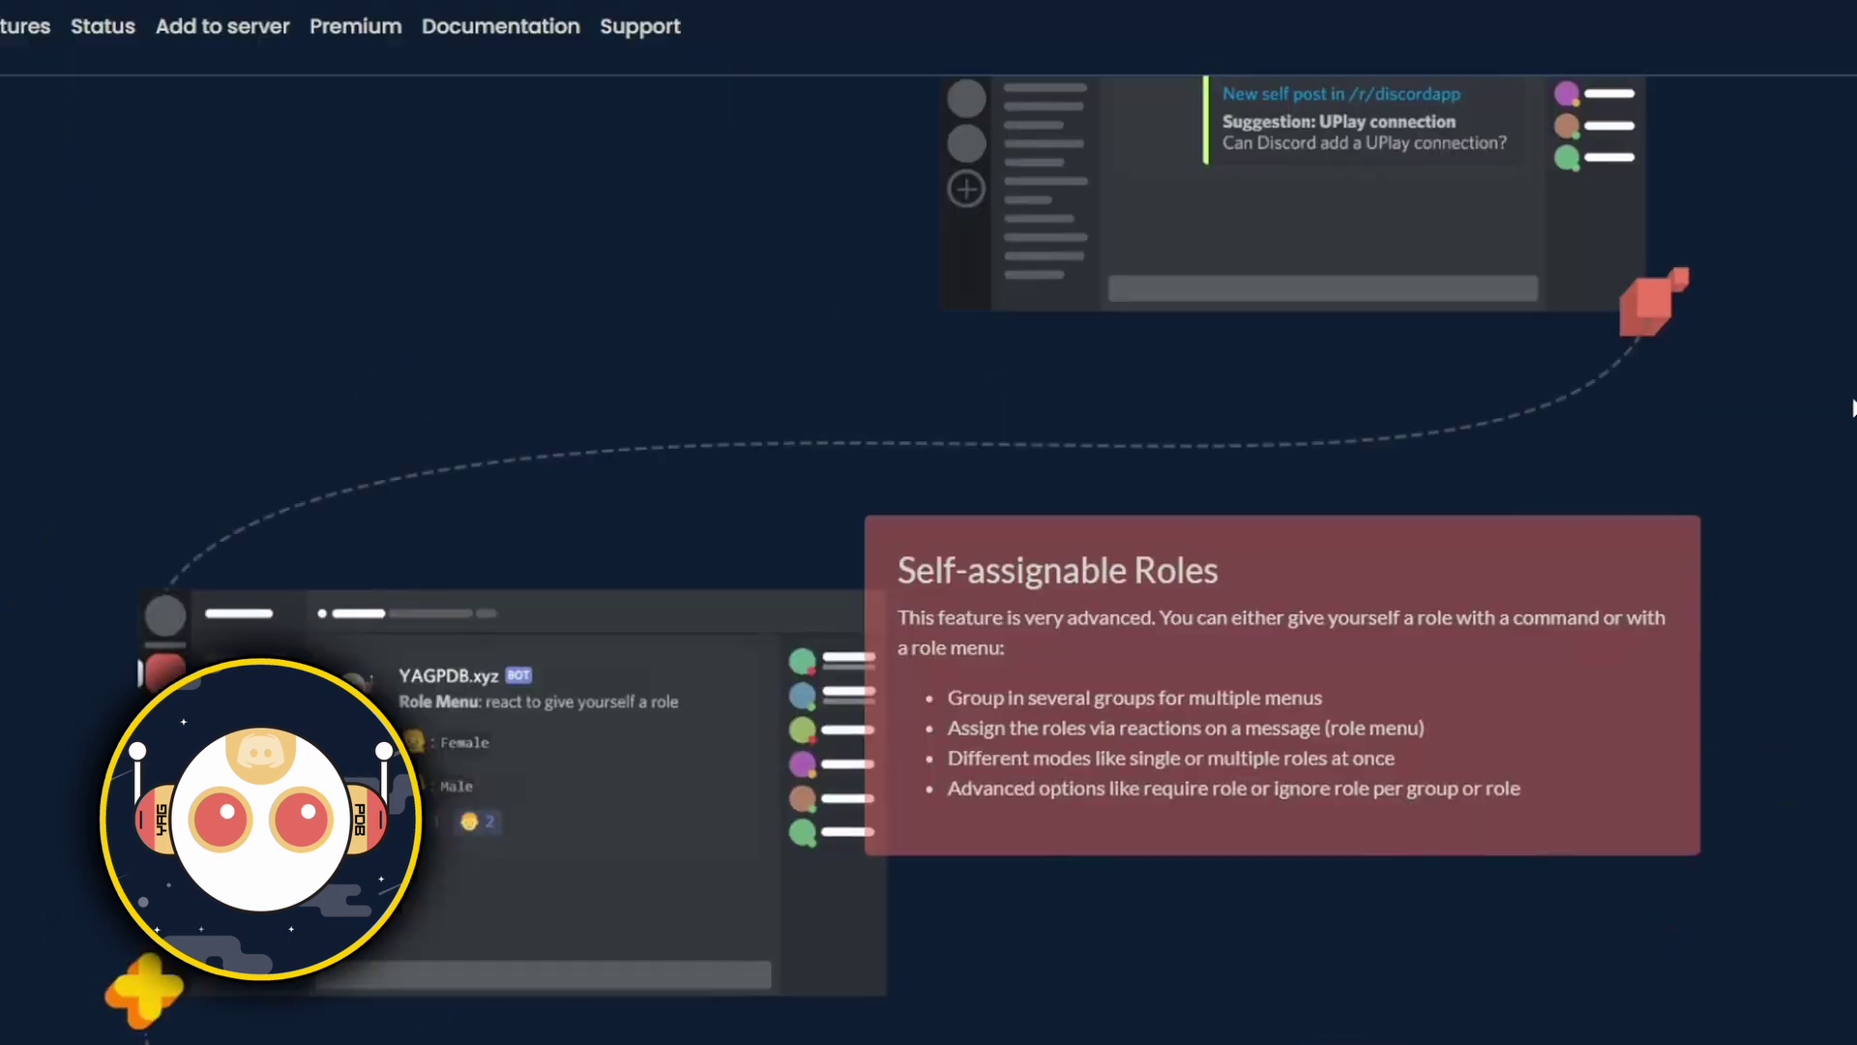
scroll(1674, 429, up, 4)
scroll(1853, 406, down, 6)
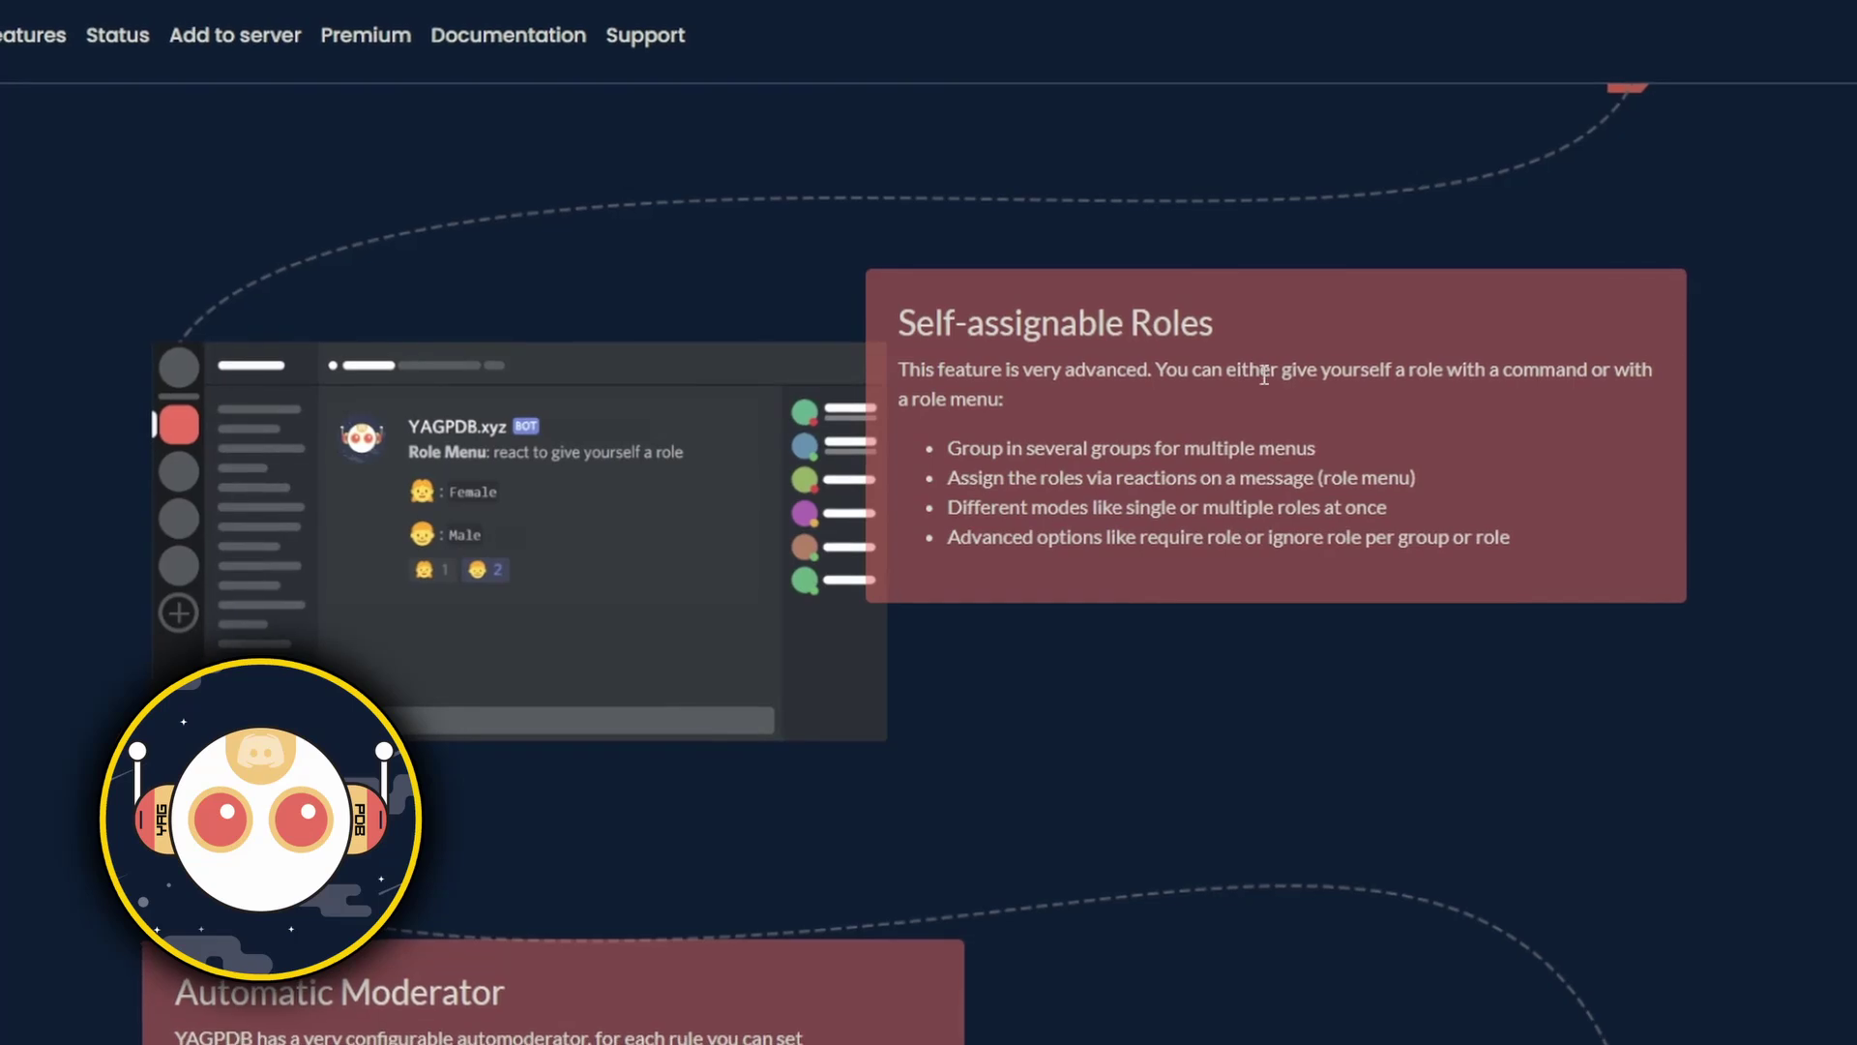
scroll(1264, 464, down, 5)
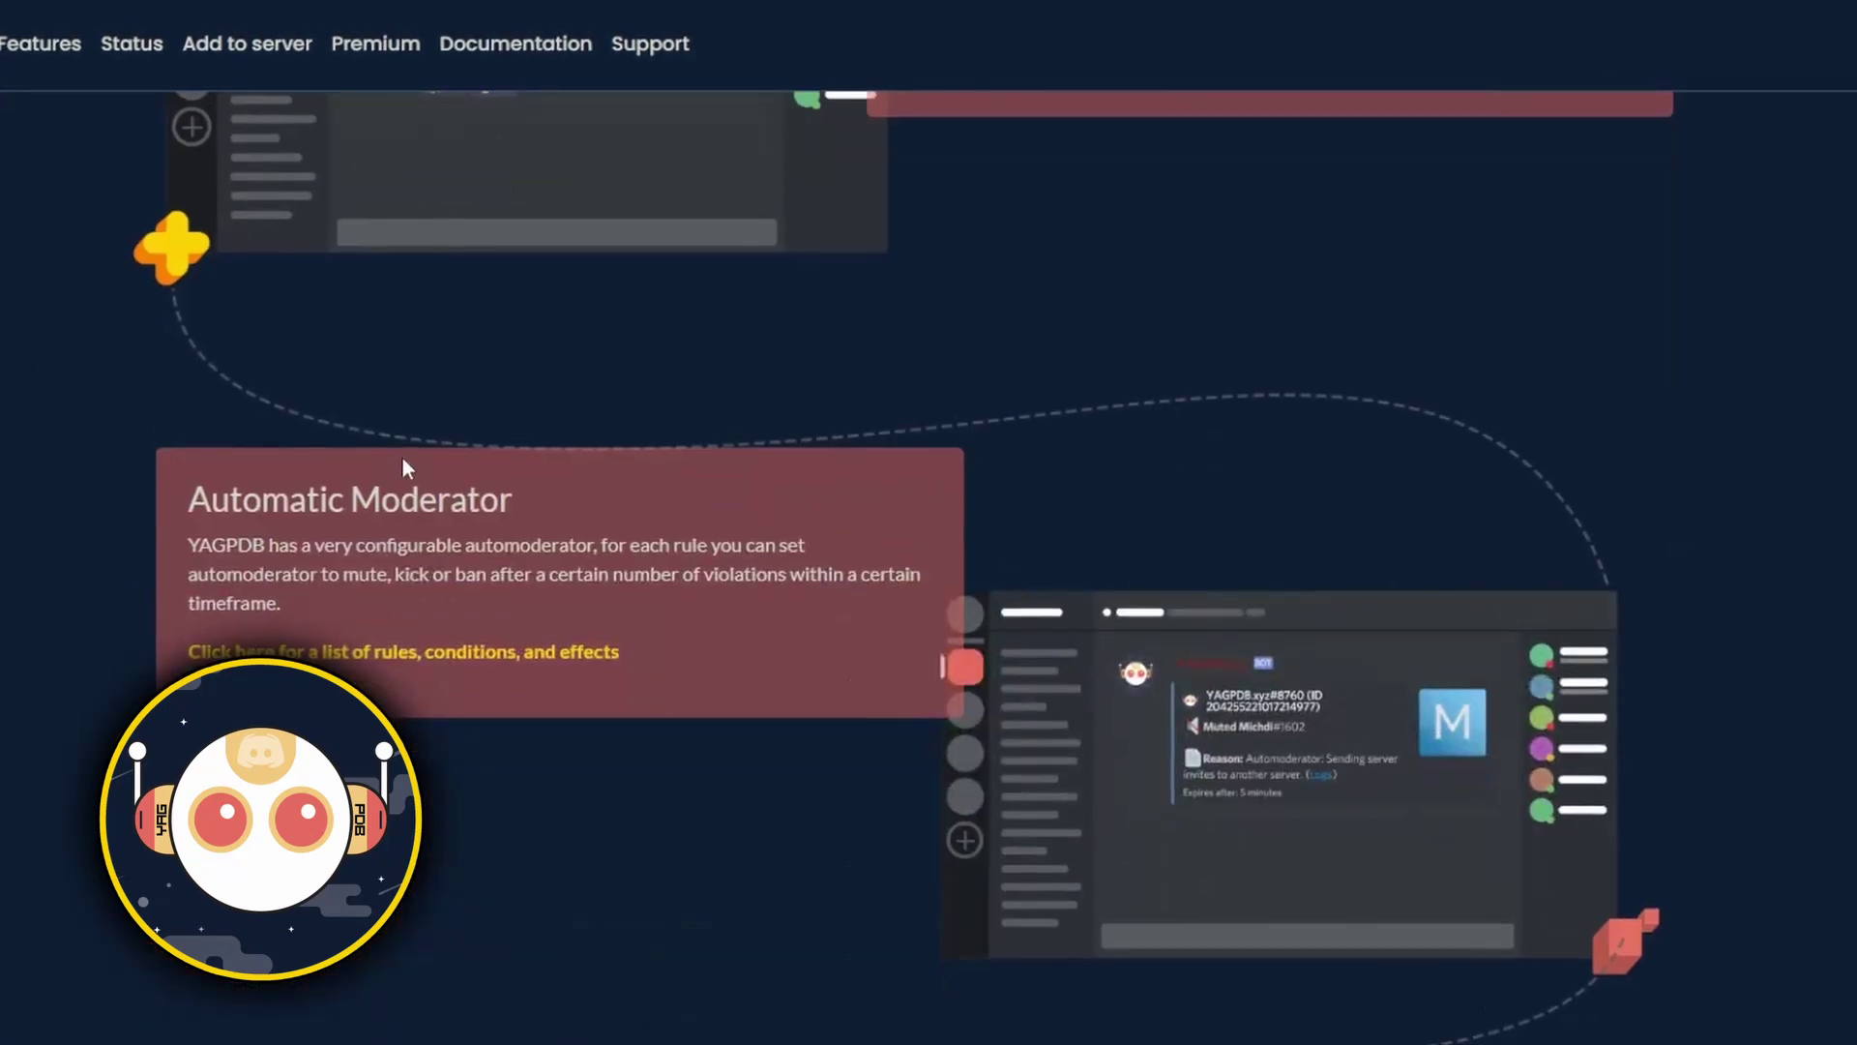
scroll(888, 524, down, 6)
scroll(919, 503, down, 5)
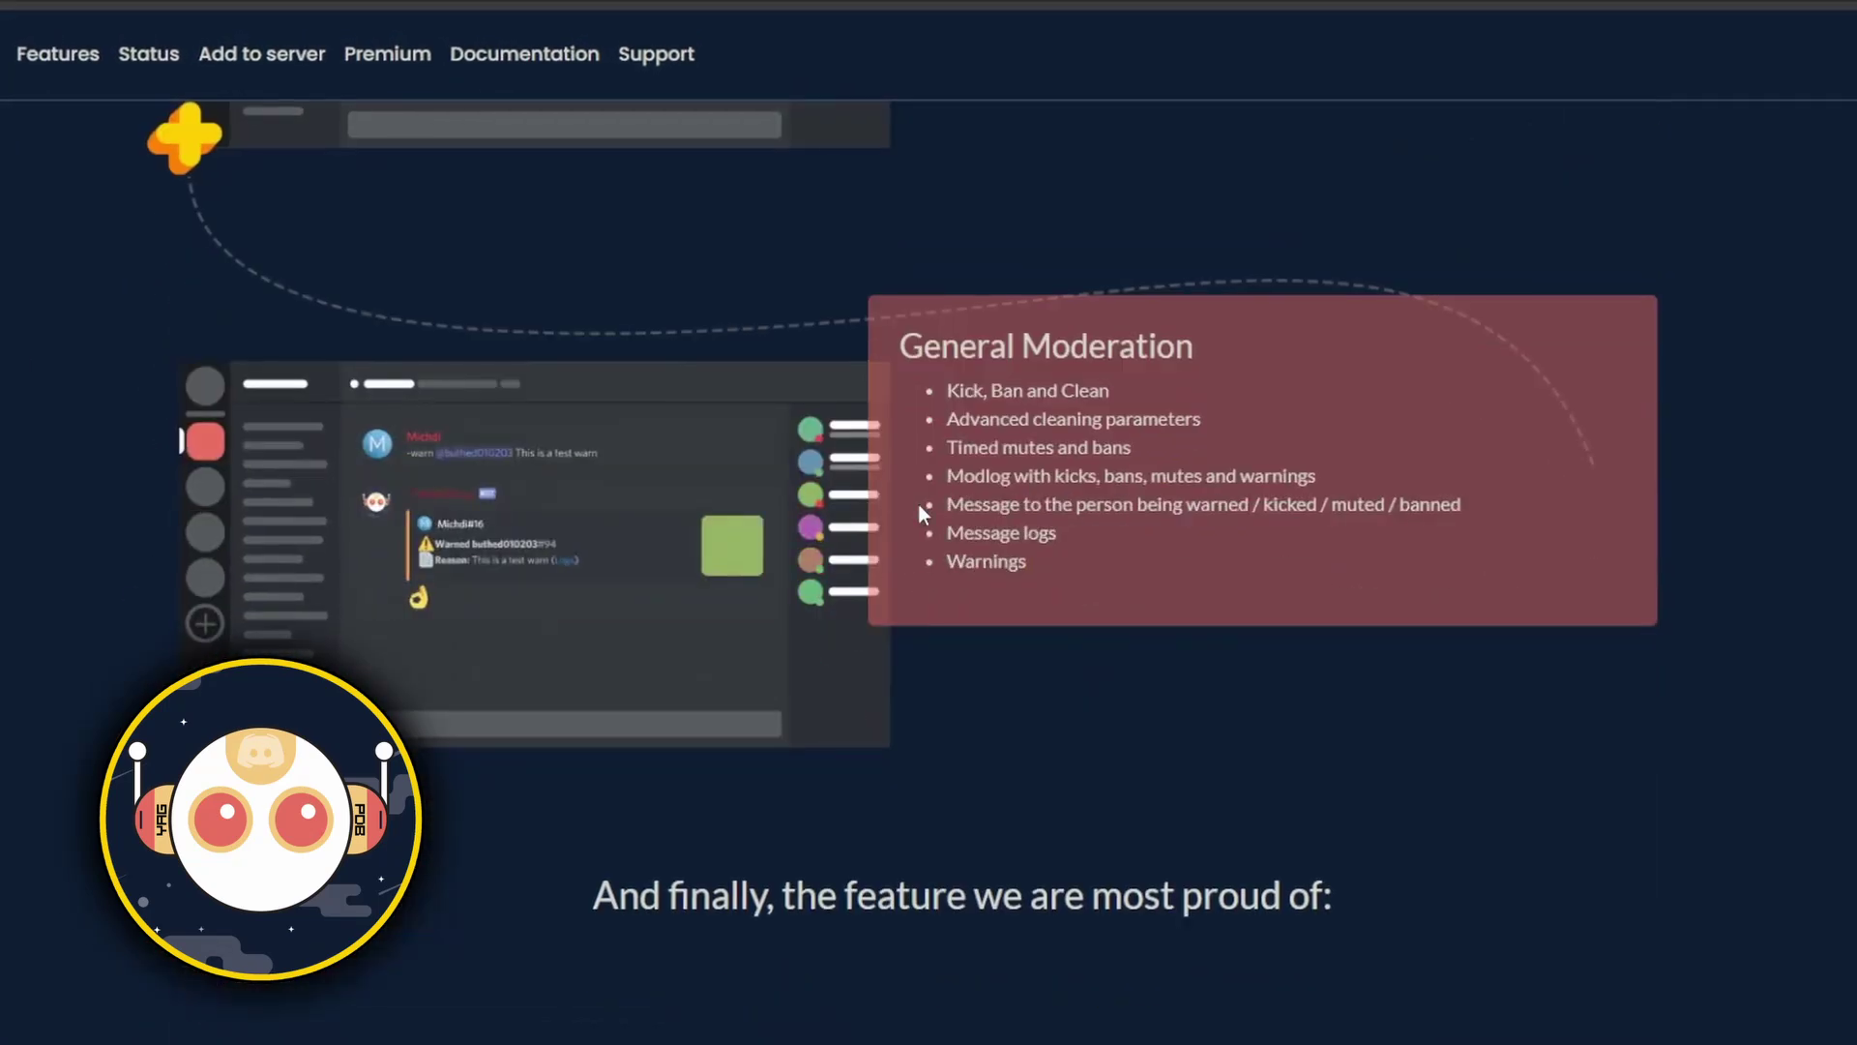
scroll(919, 503, down, 9)
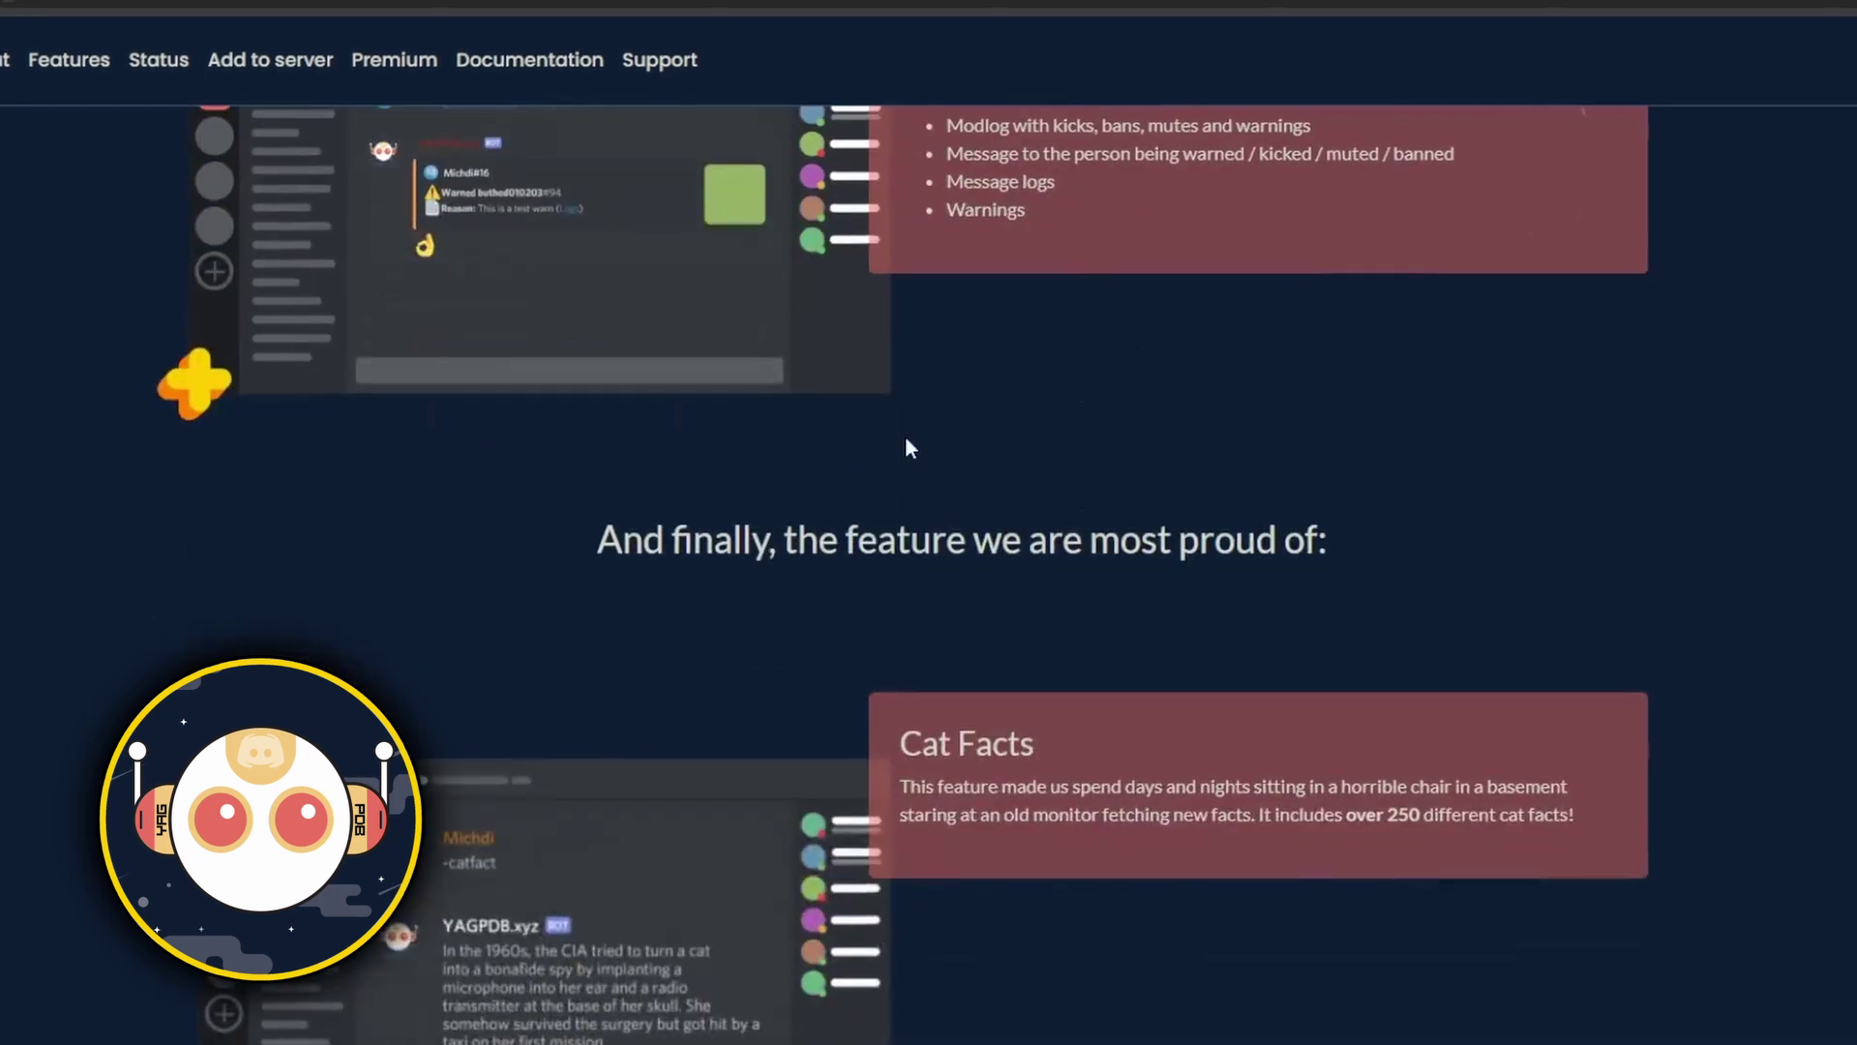
Look again at the YAGPDB homepage's Feeds and Self-assignable Roles sections and its main banner
scroll(888, 445, up, 12)
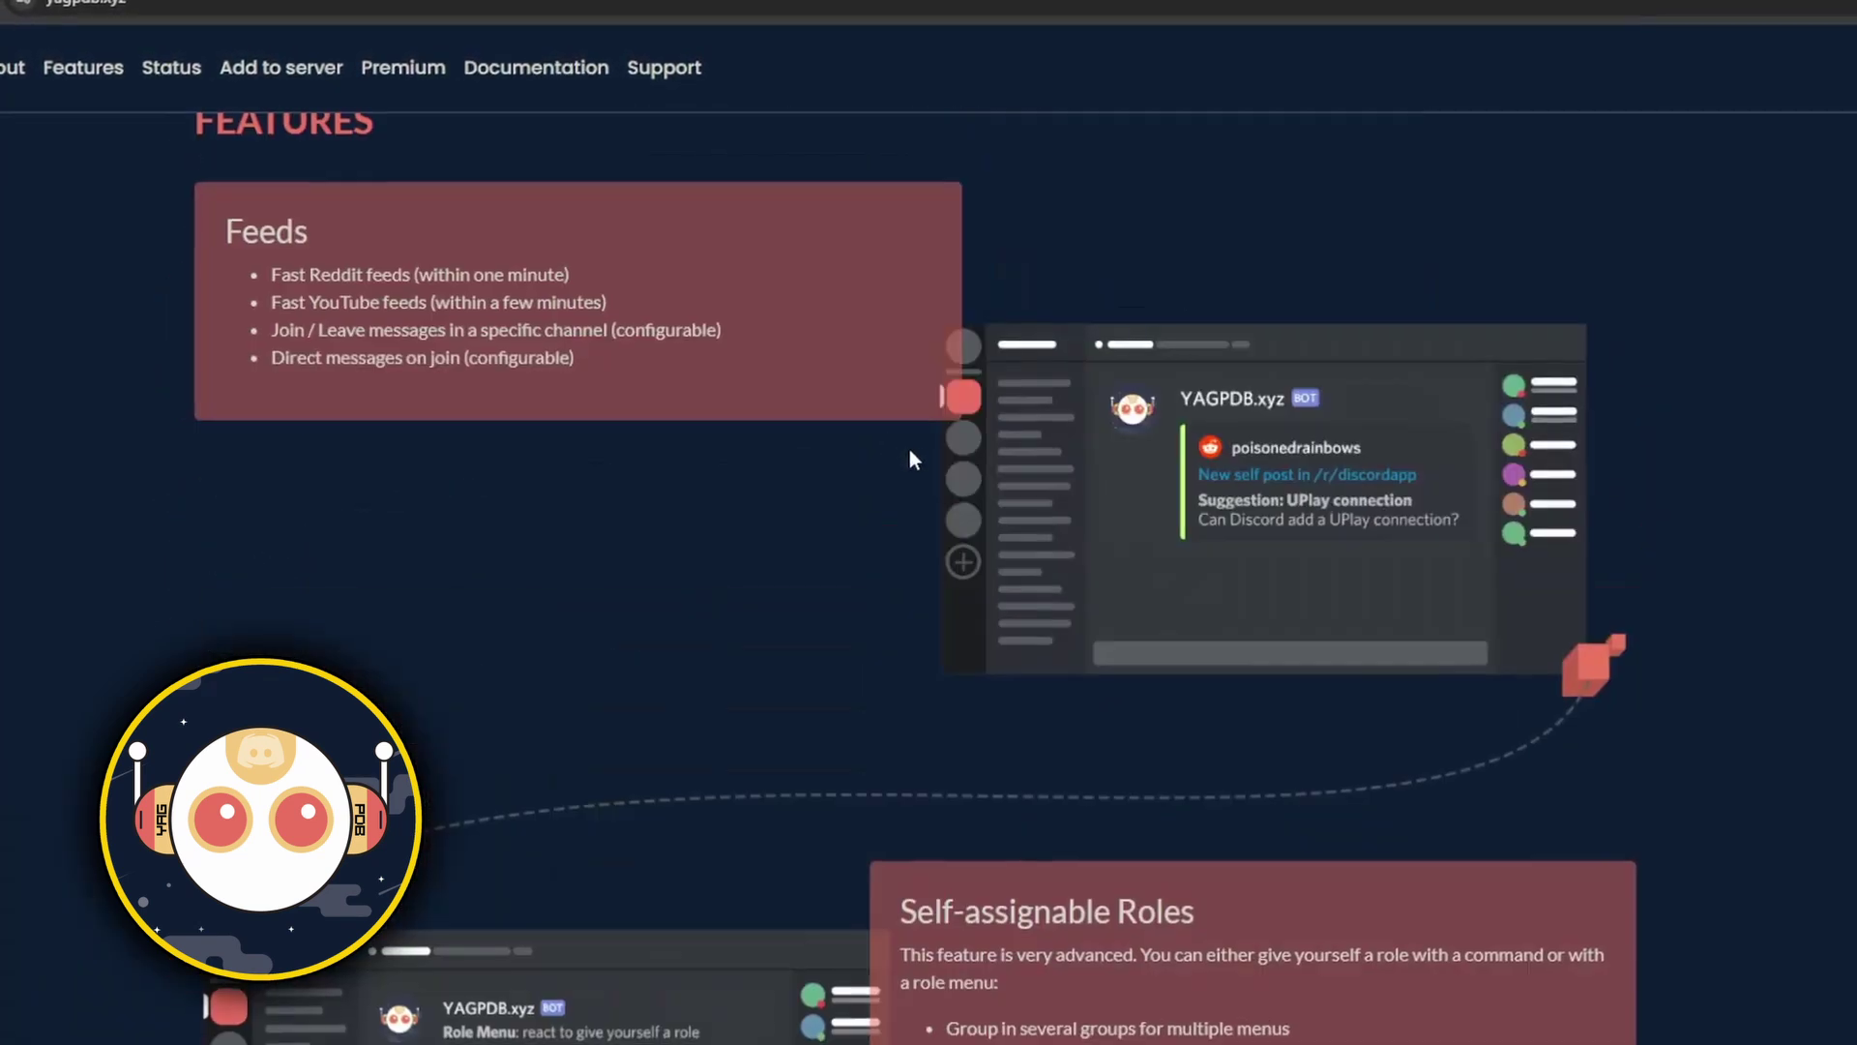
scroll(909, 449, down, 2)
scroll(999, 499, up, 5)
scroll(984, 523, down, 5)
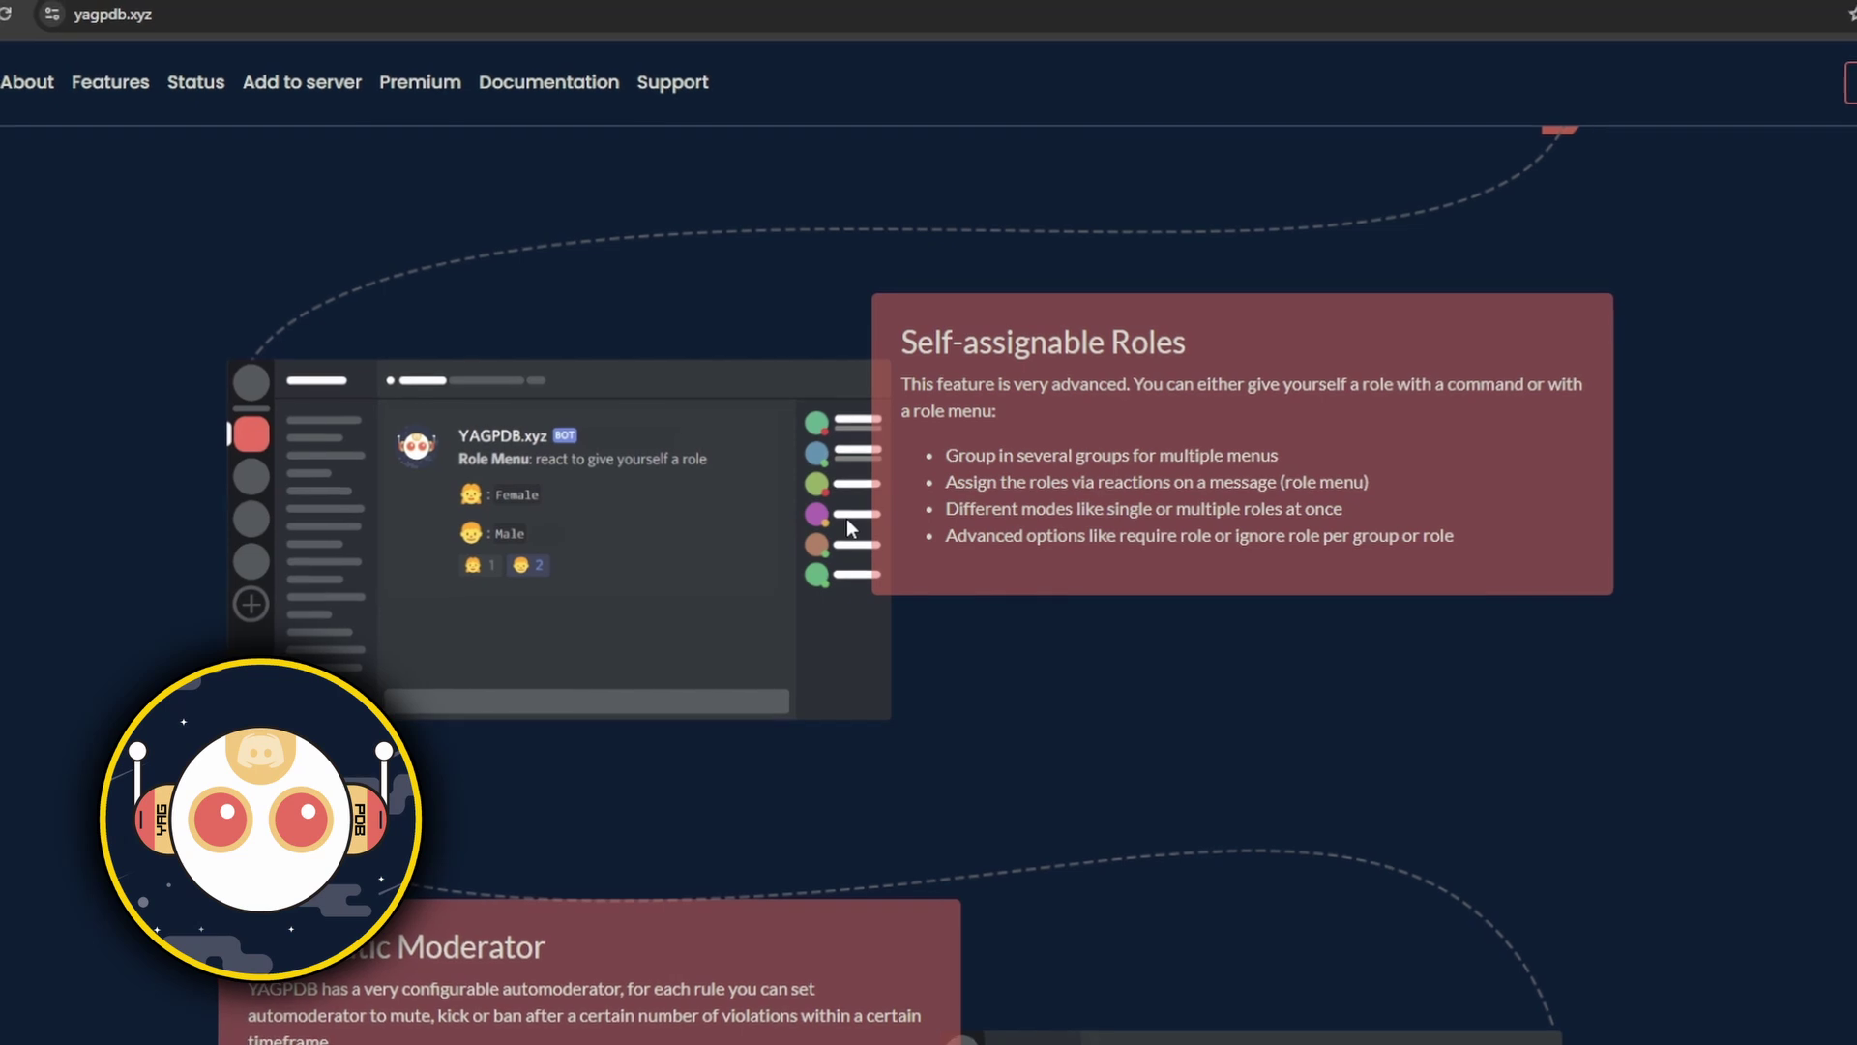
scroll(879, 513, up, 10)
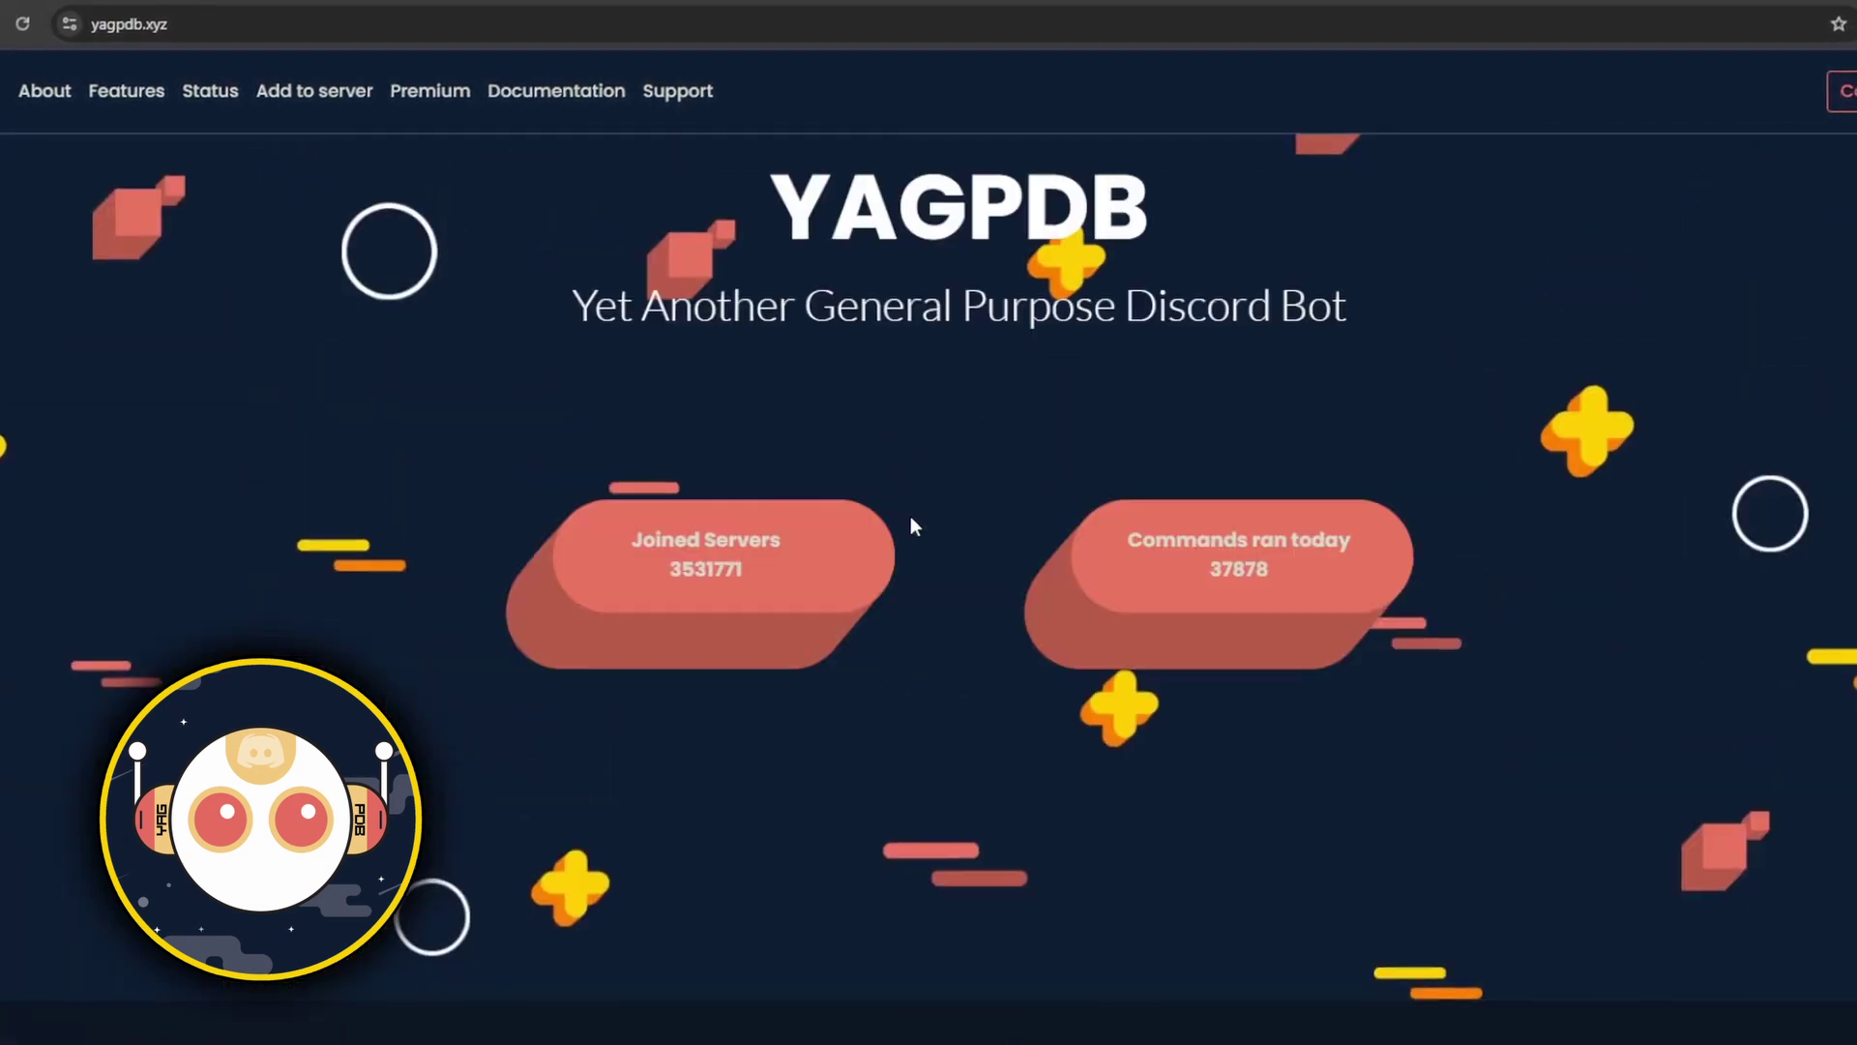
scroll(906, 515, up, 1)
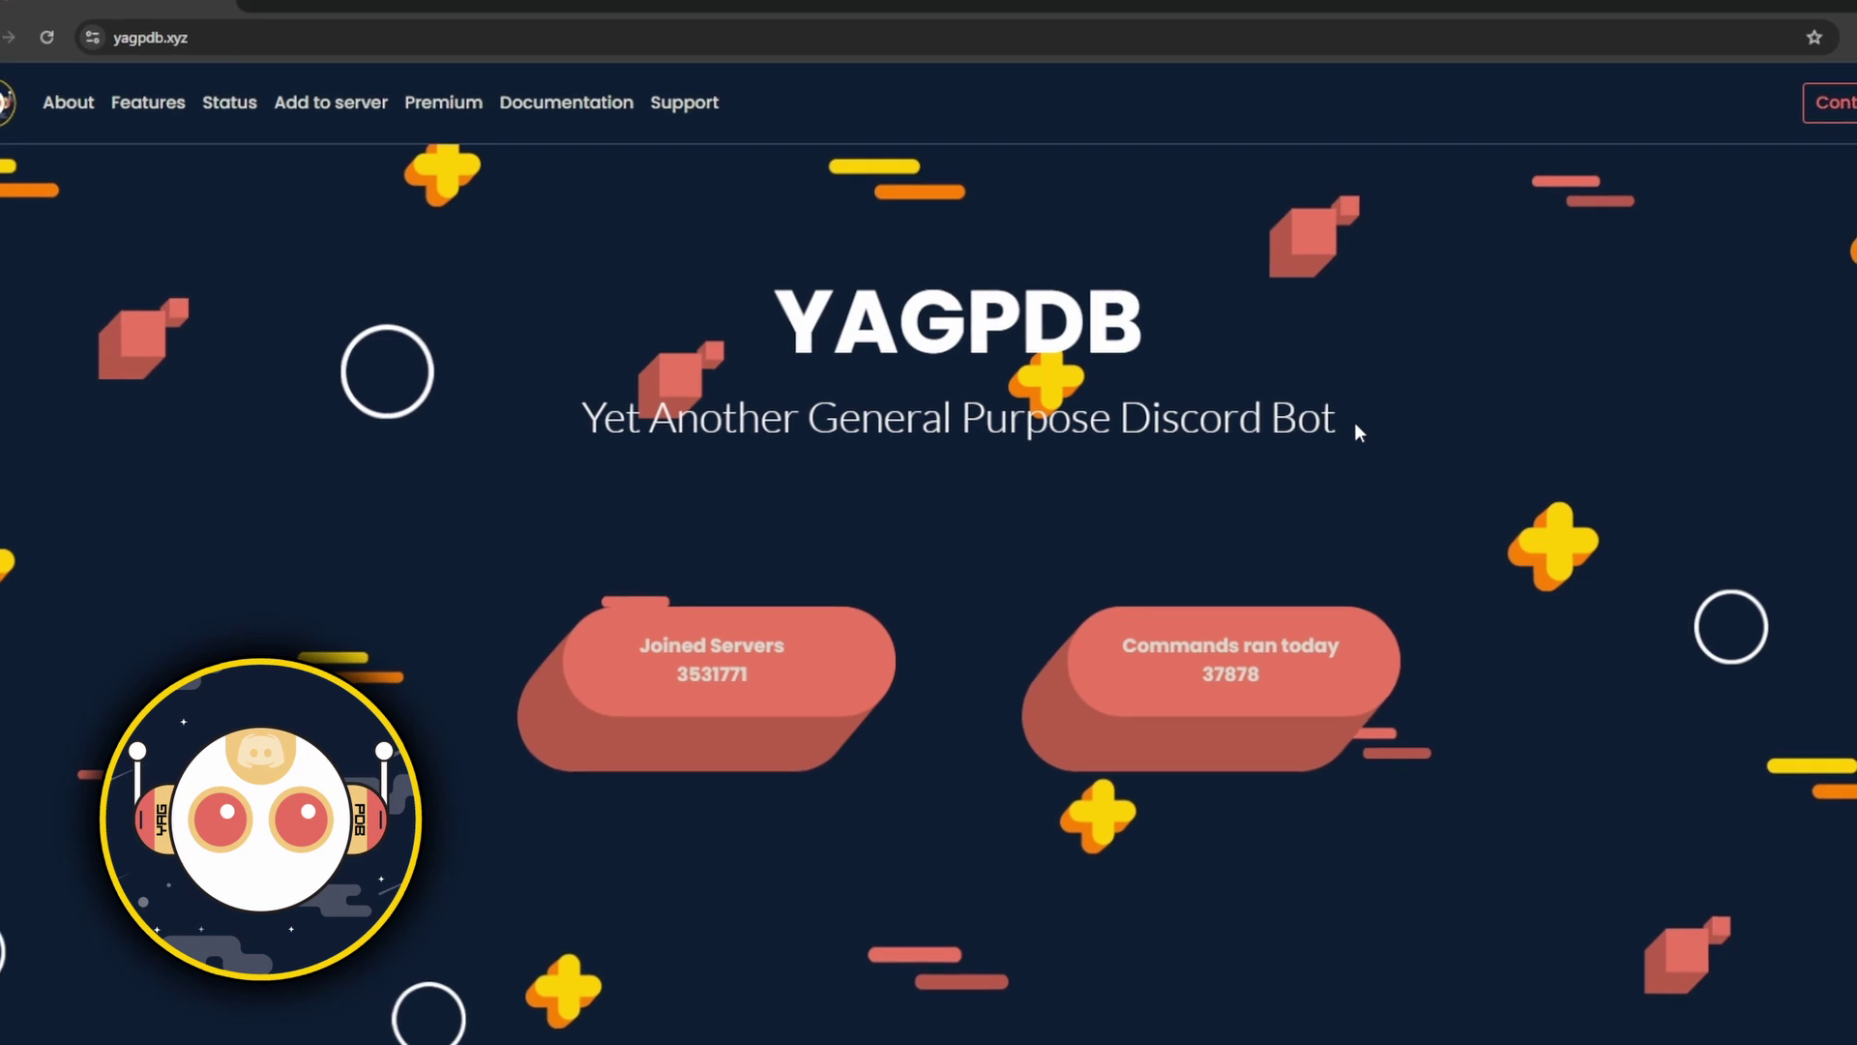
scroll(1036, 443, down, 10)
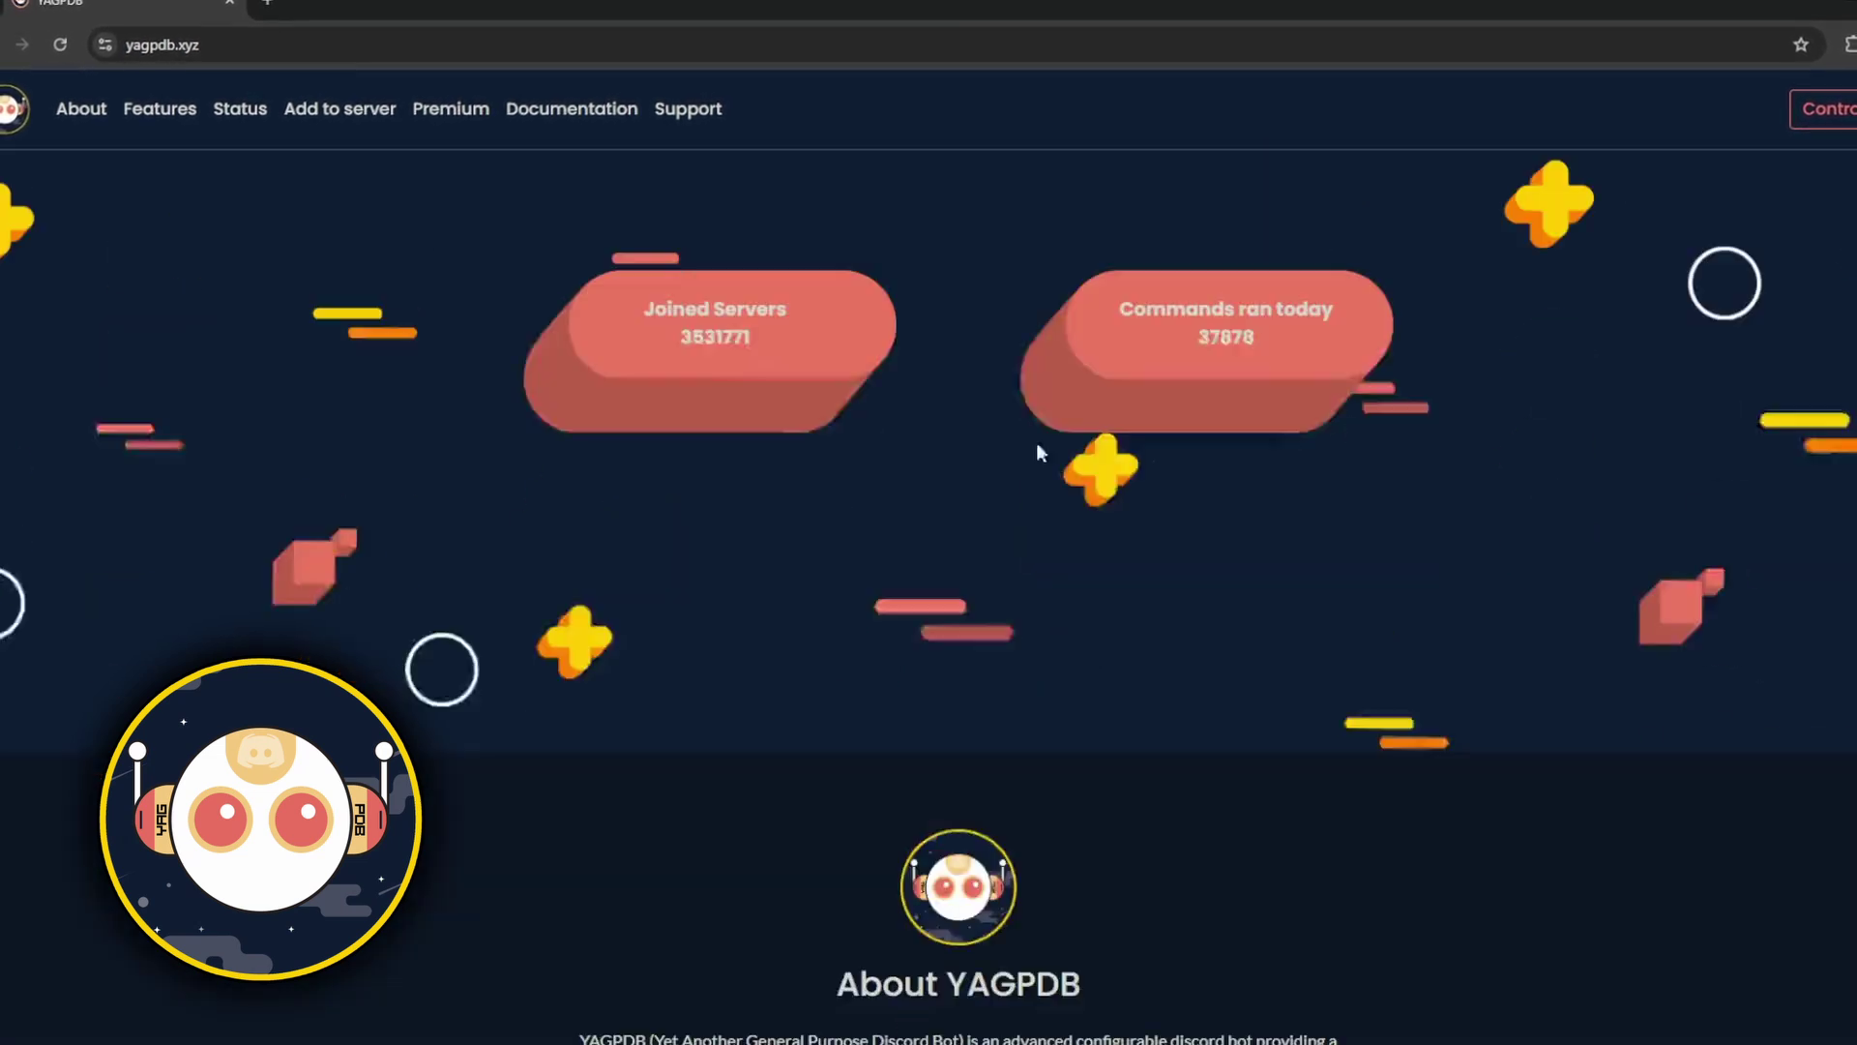
scroll(1304, 766, down, 2)
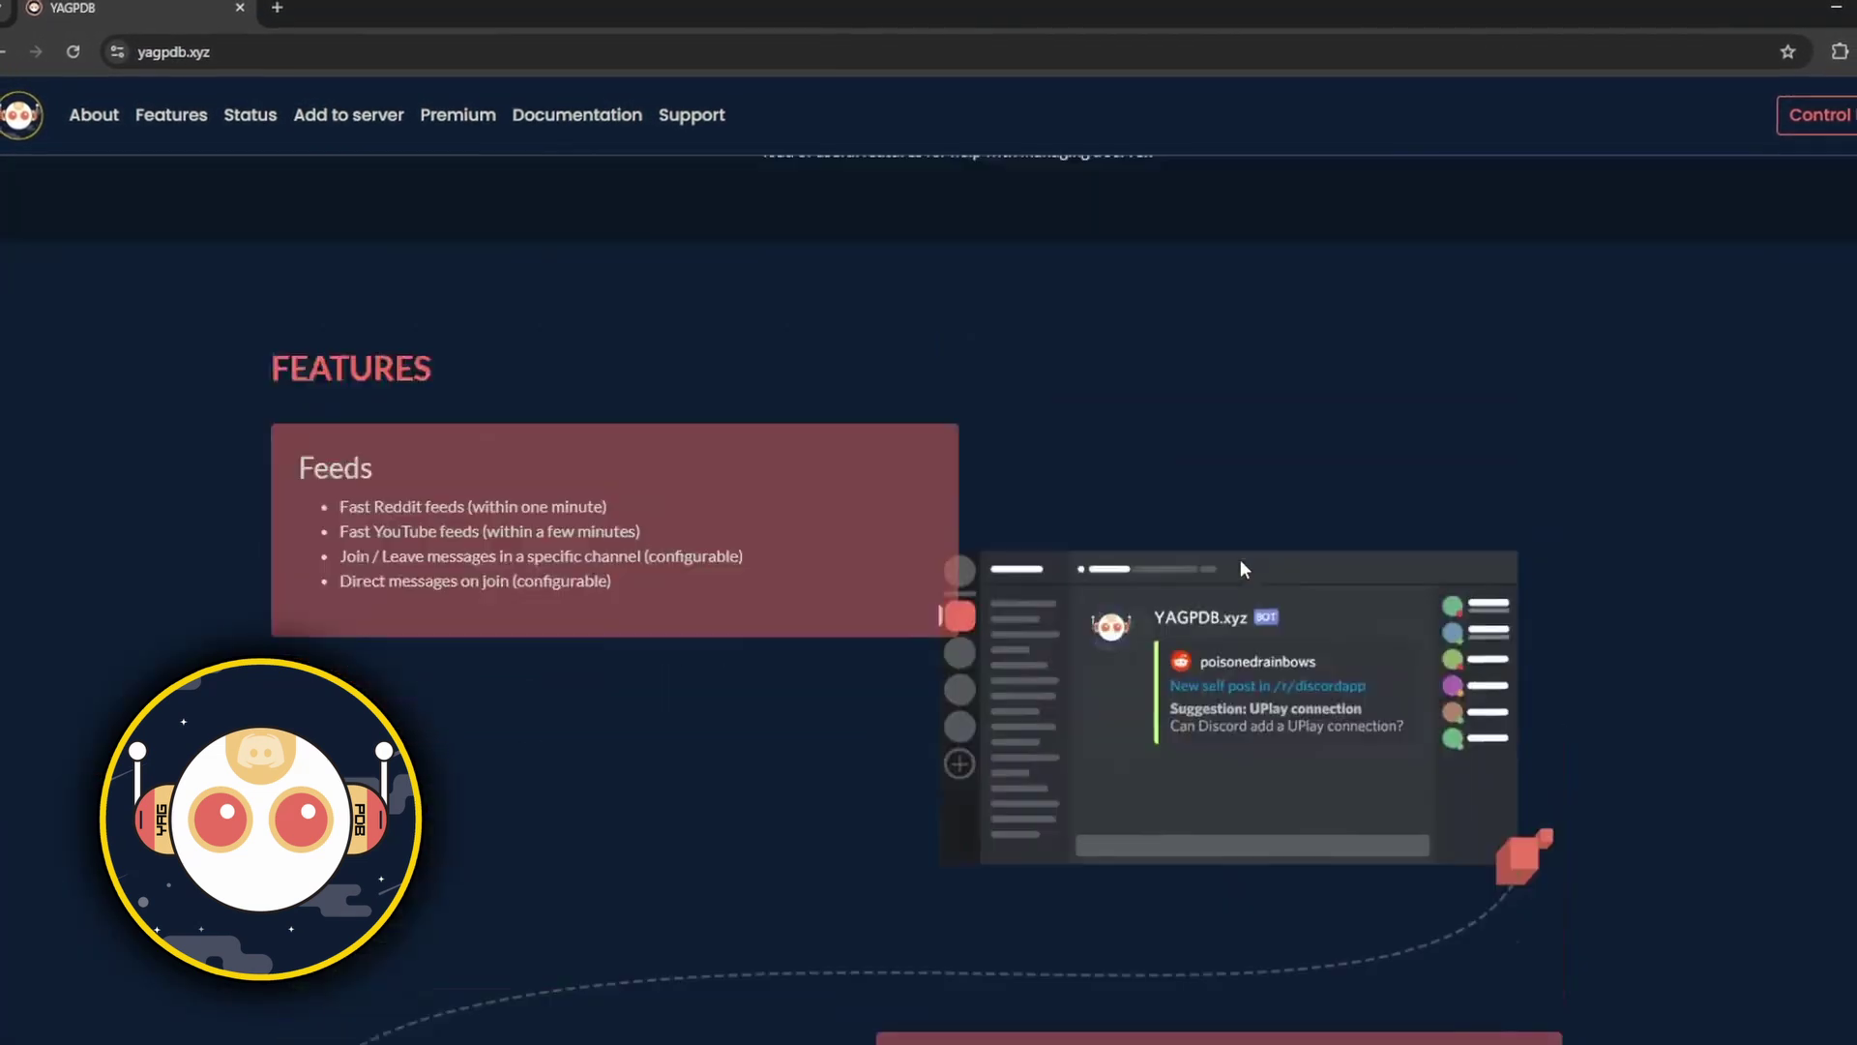
Open the YAGPDB control panel for the server and view the Verification settings of its Moderation section
scroll(1240, 559, up, 10)
click(1813, 116)
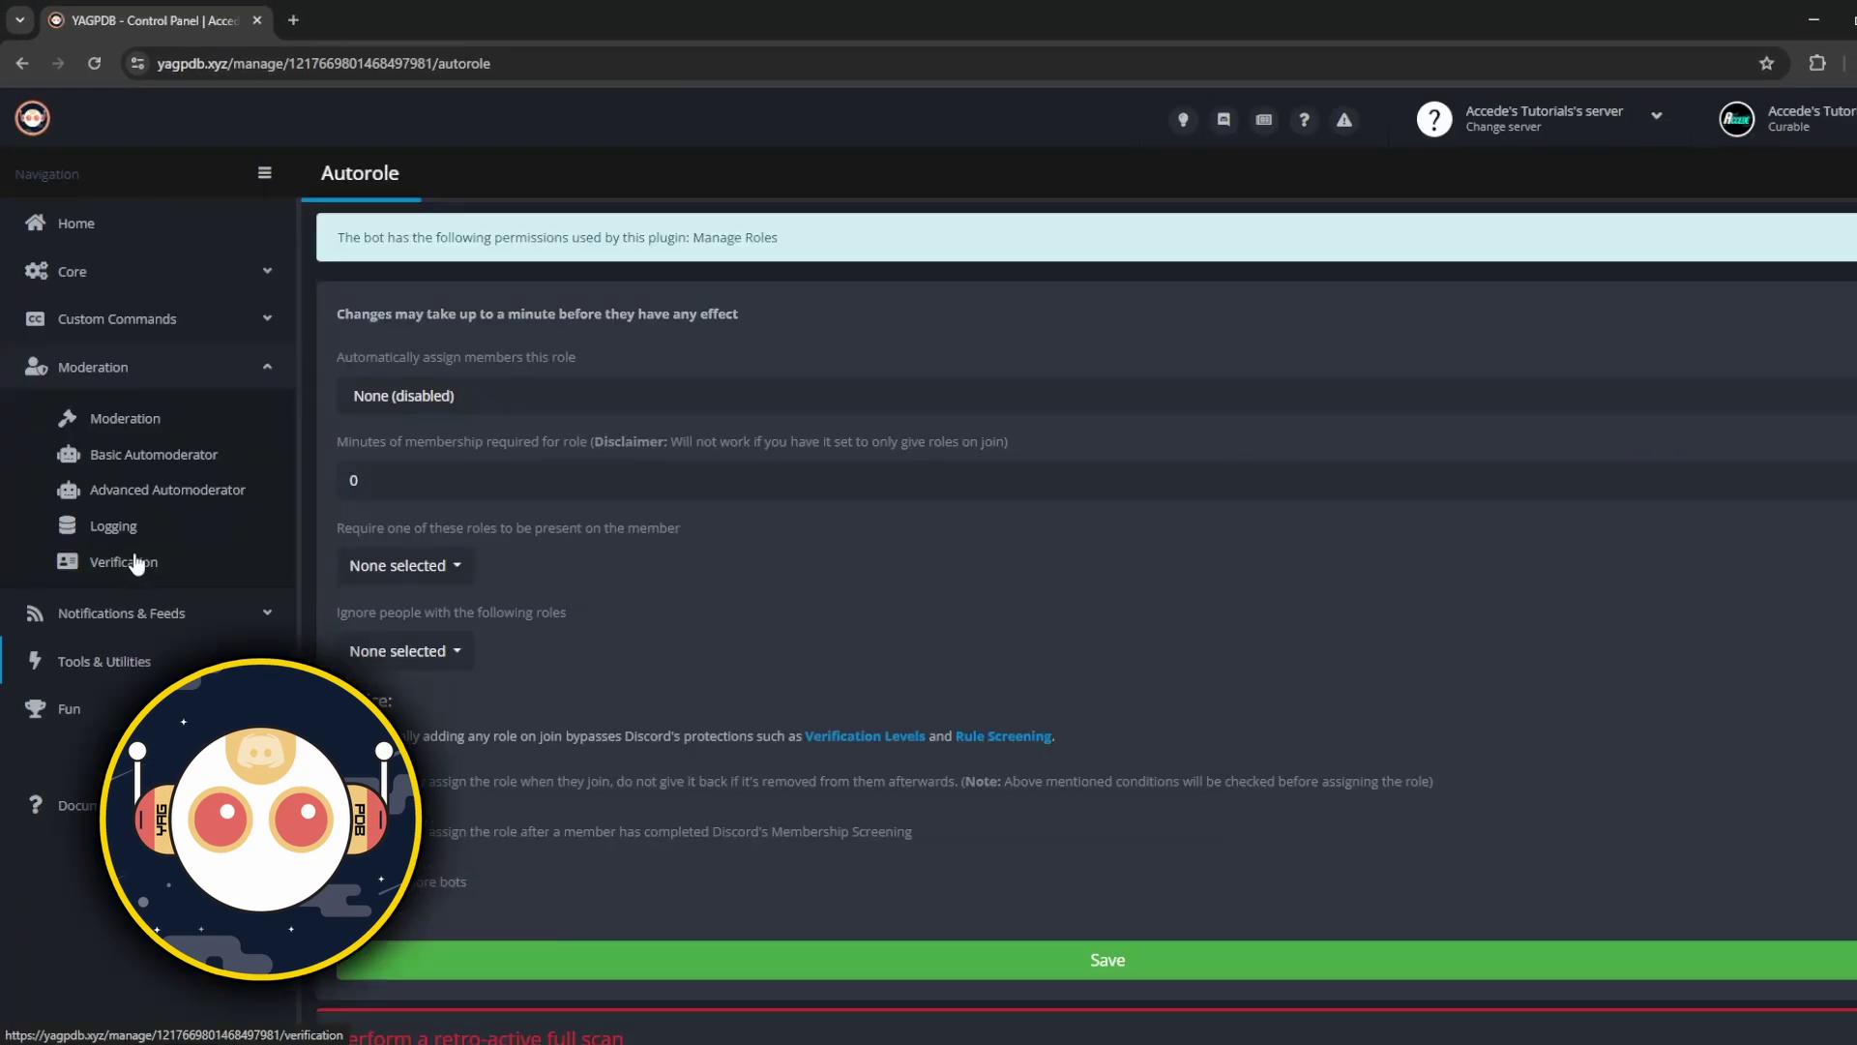
click(126, 564)
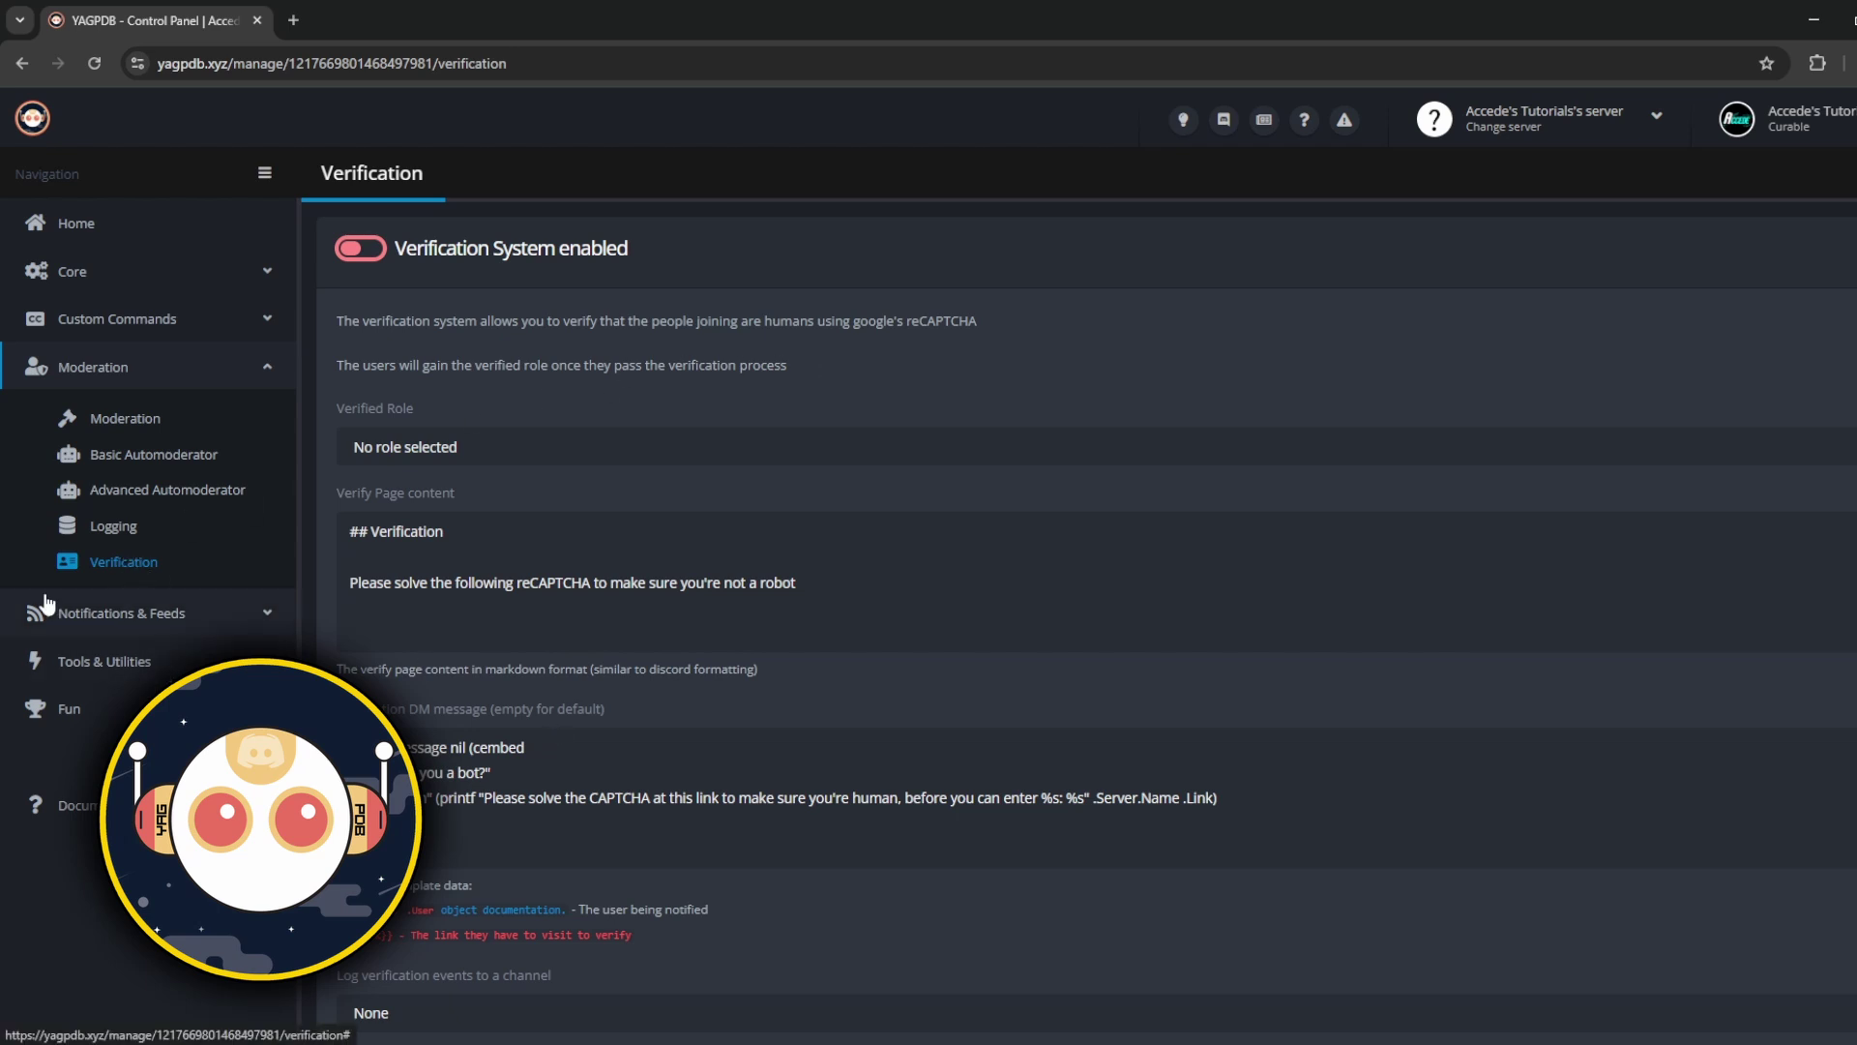
Open the Role Commands page under Tools & Utilities and look through its role groups, including "What is your device?"
click(152, 659)
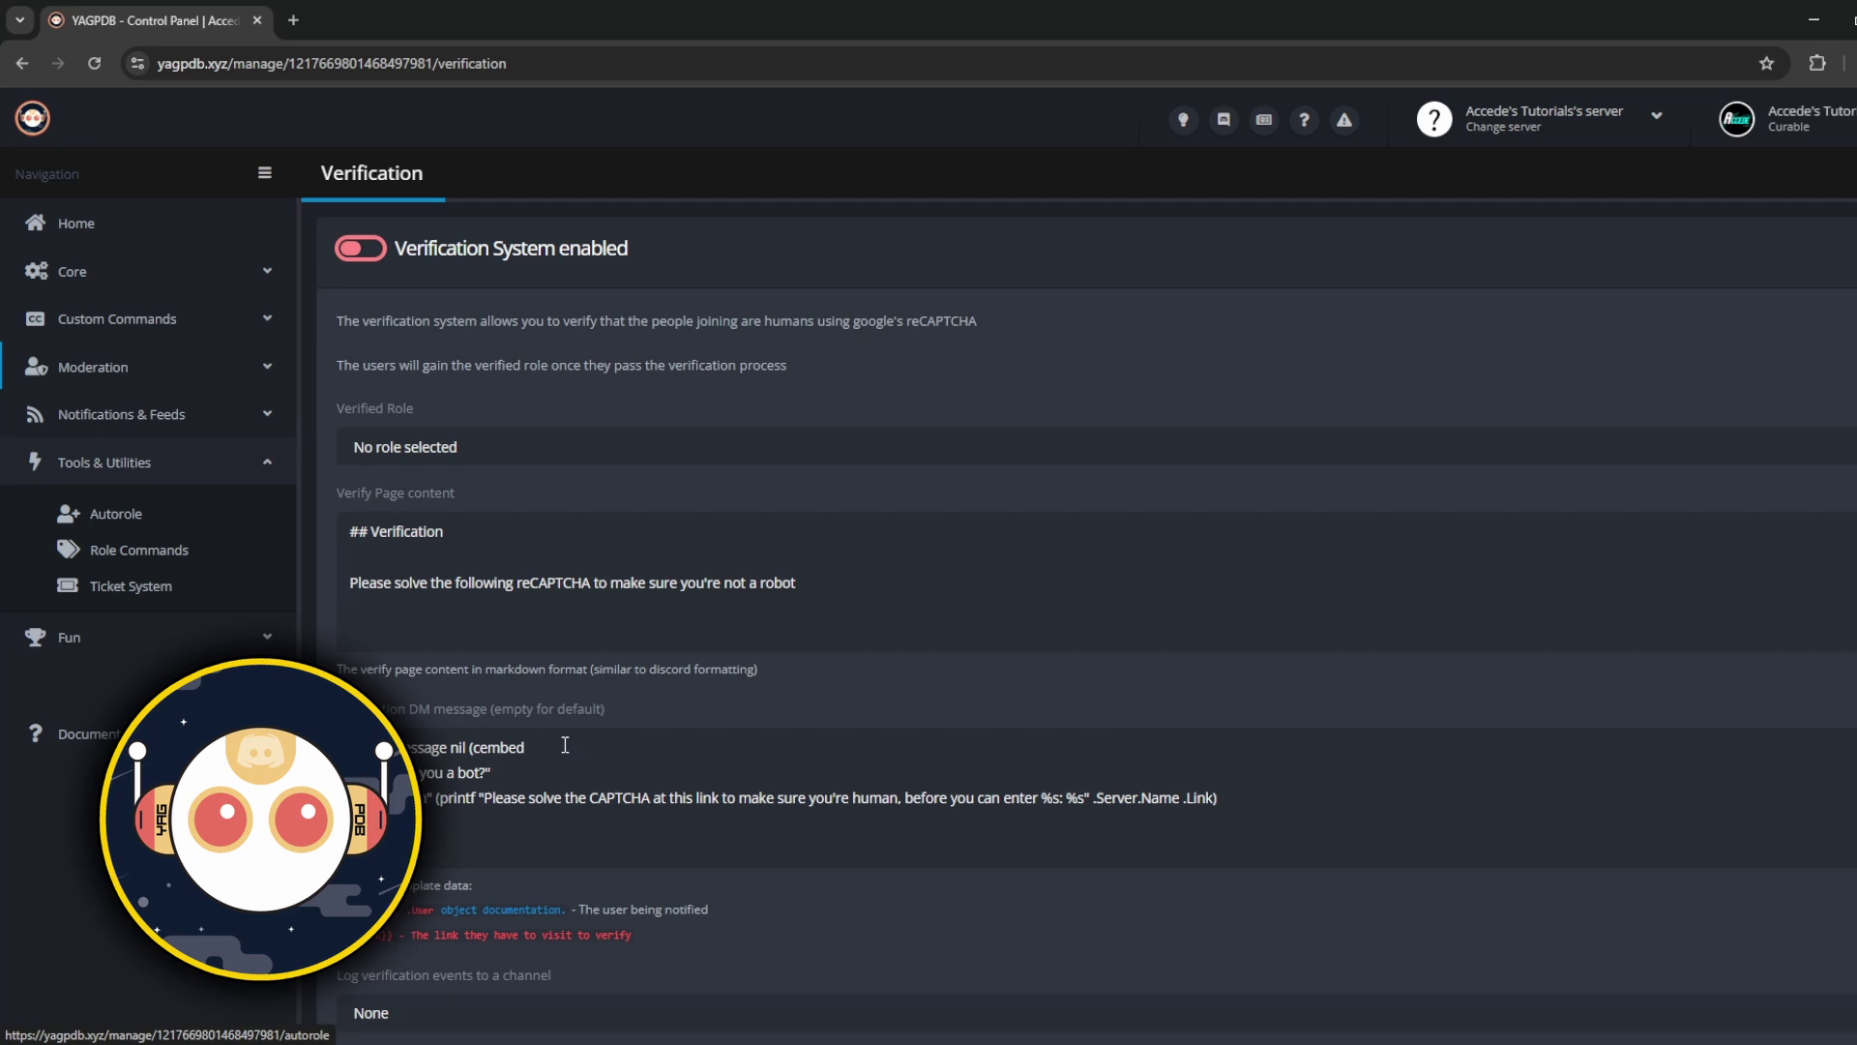
click(106, 550)
click(582, 294)
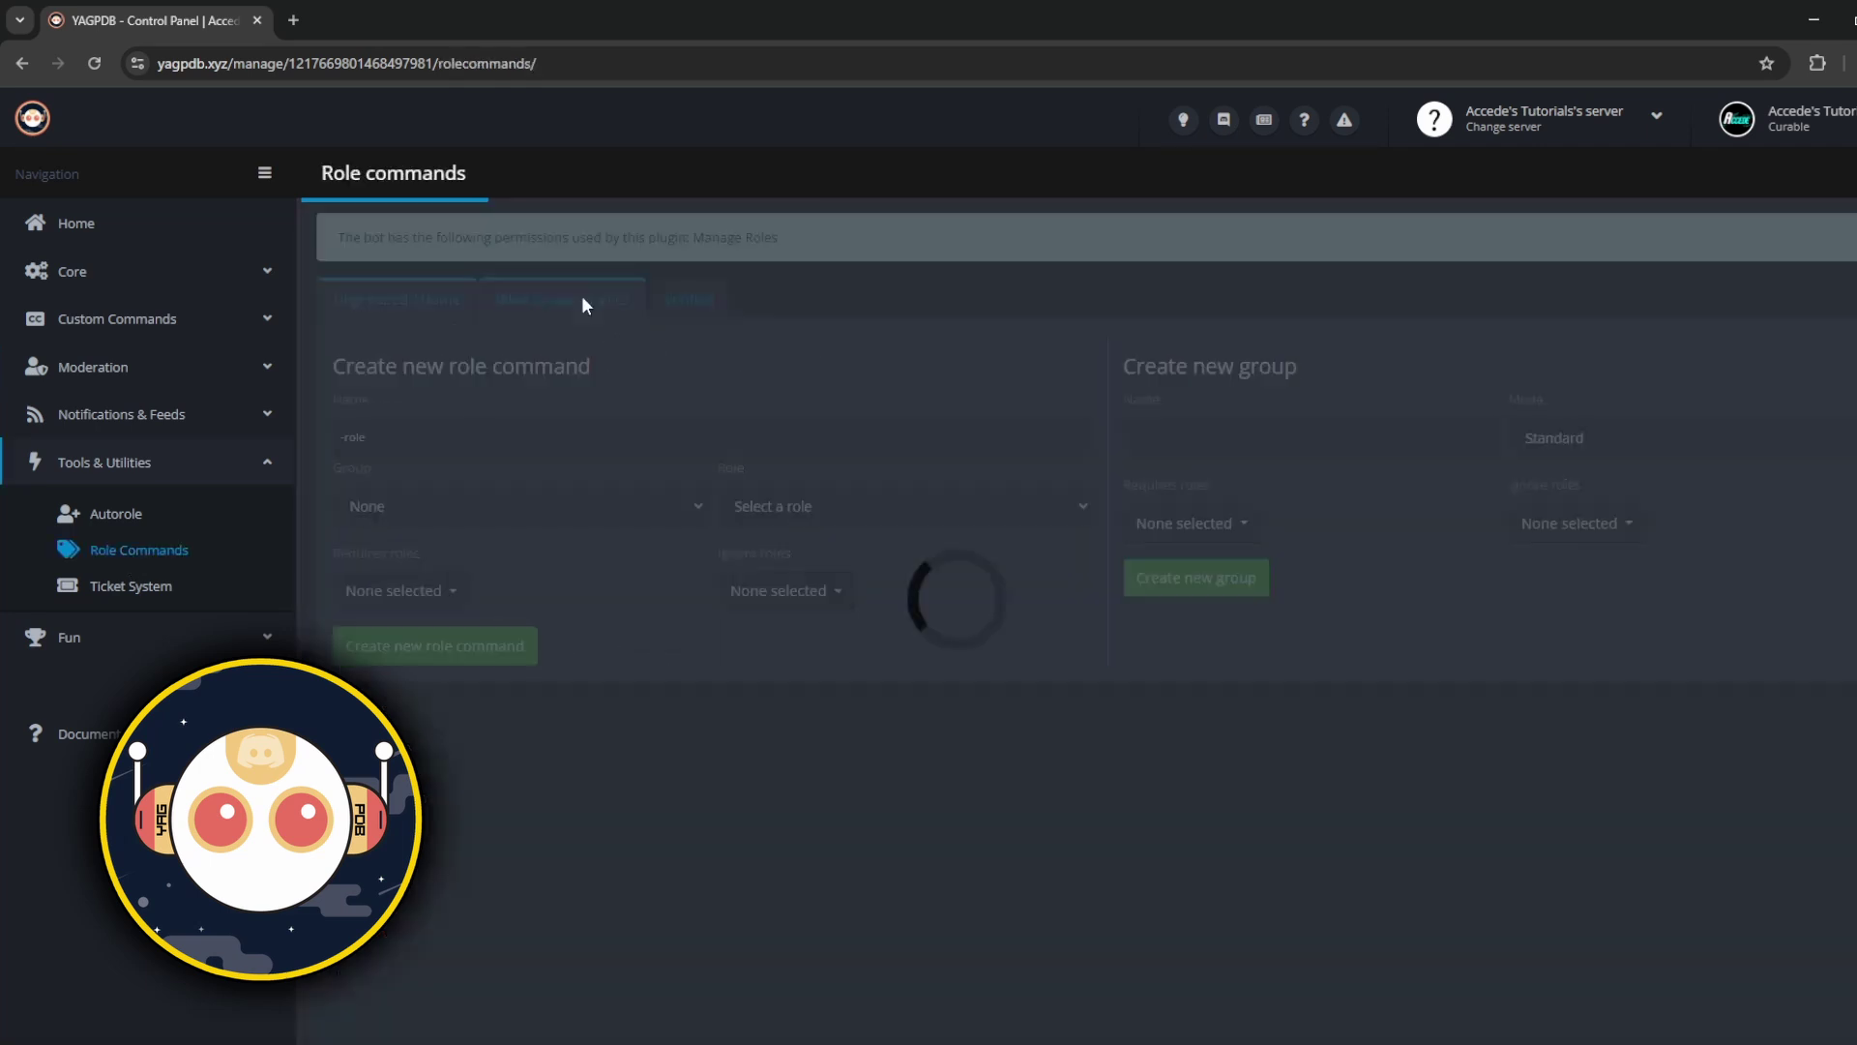
click(681, 300)
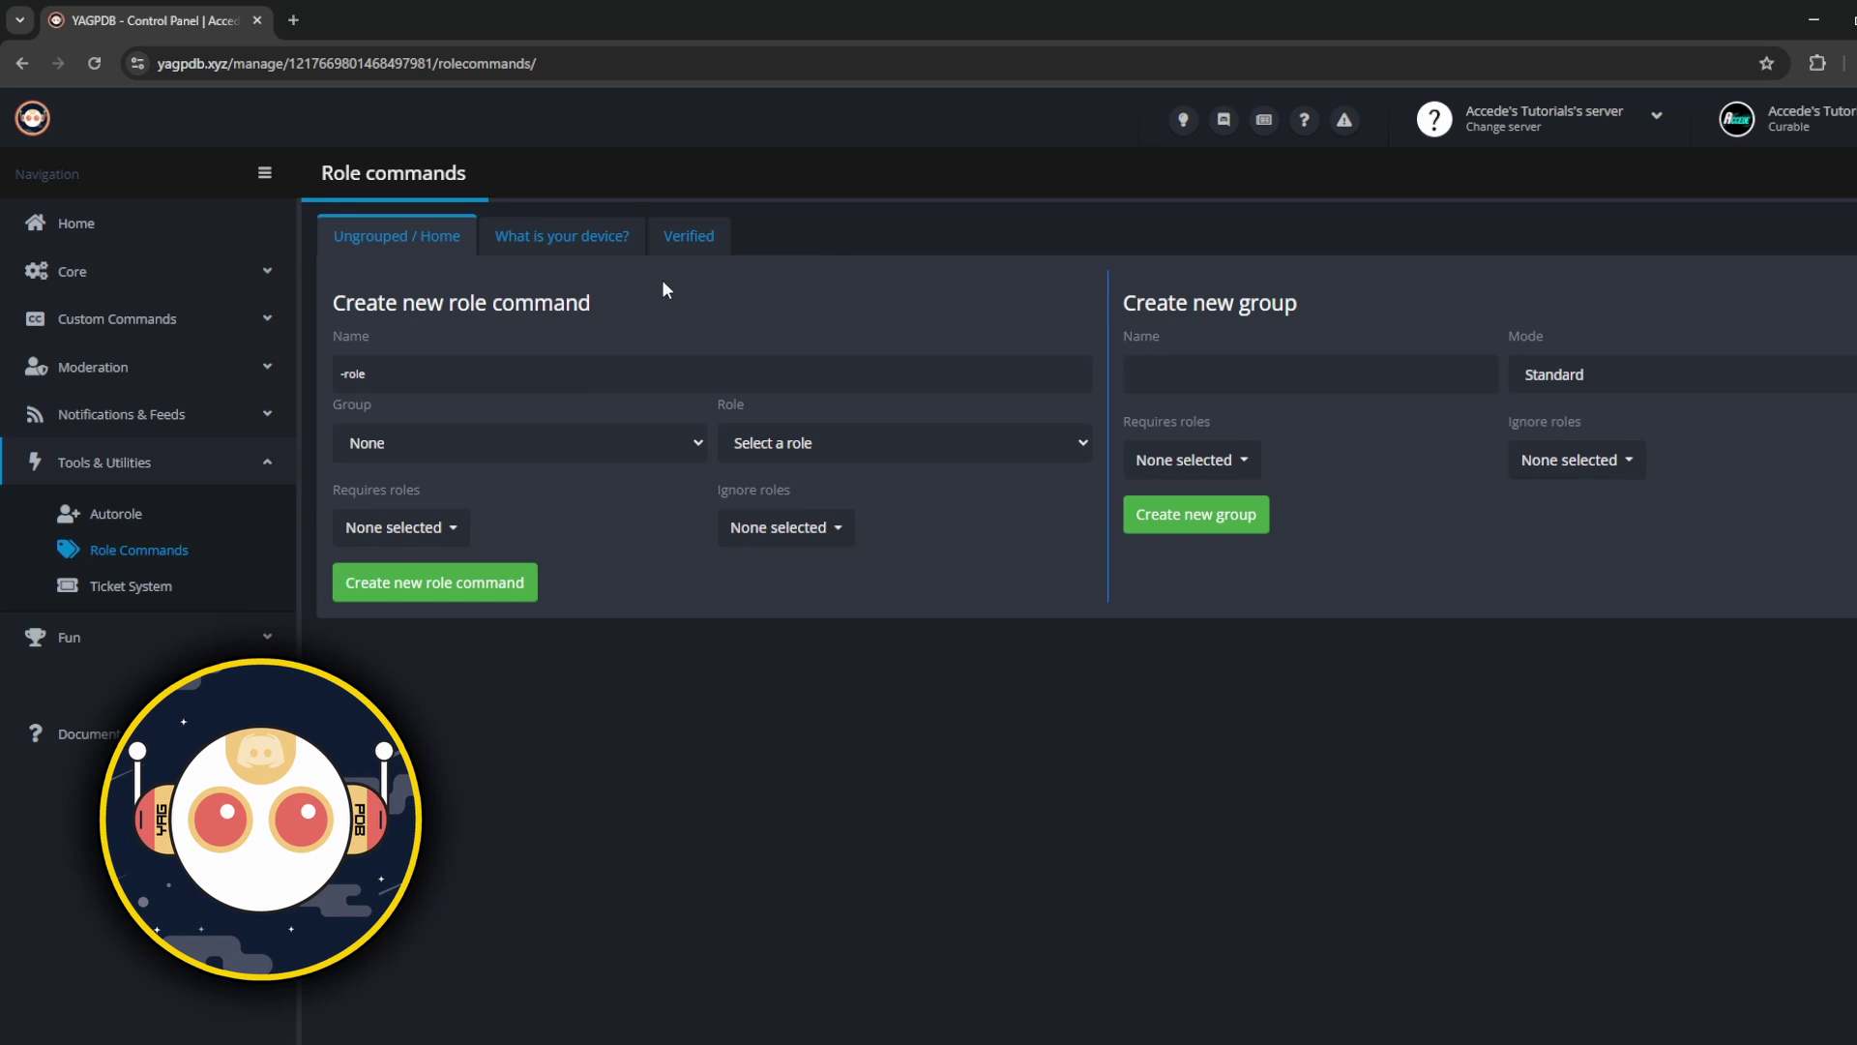
click(582, 235)
click(414, 296)
click(60, 215)
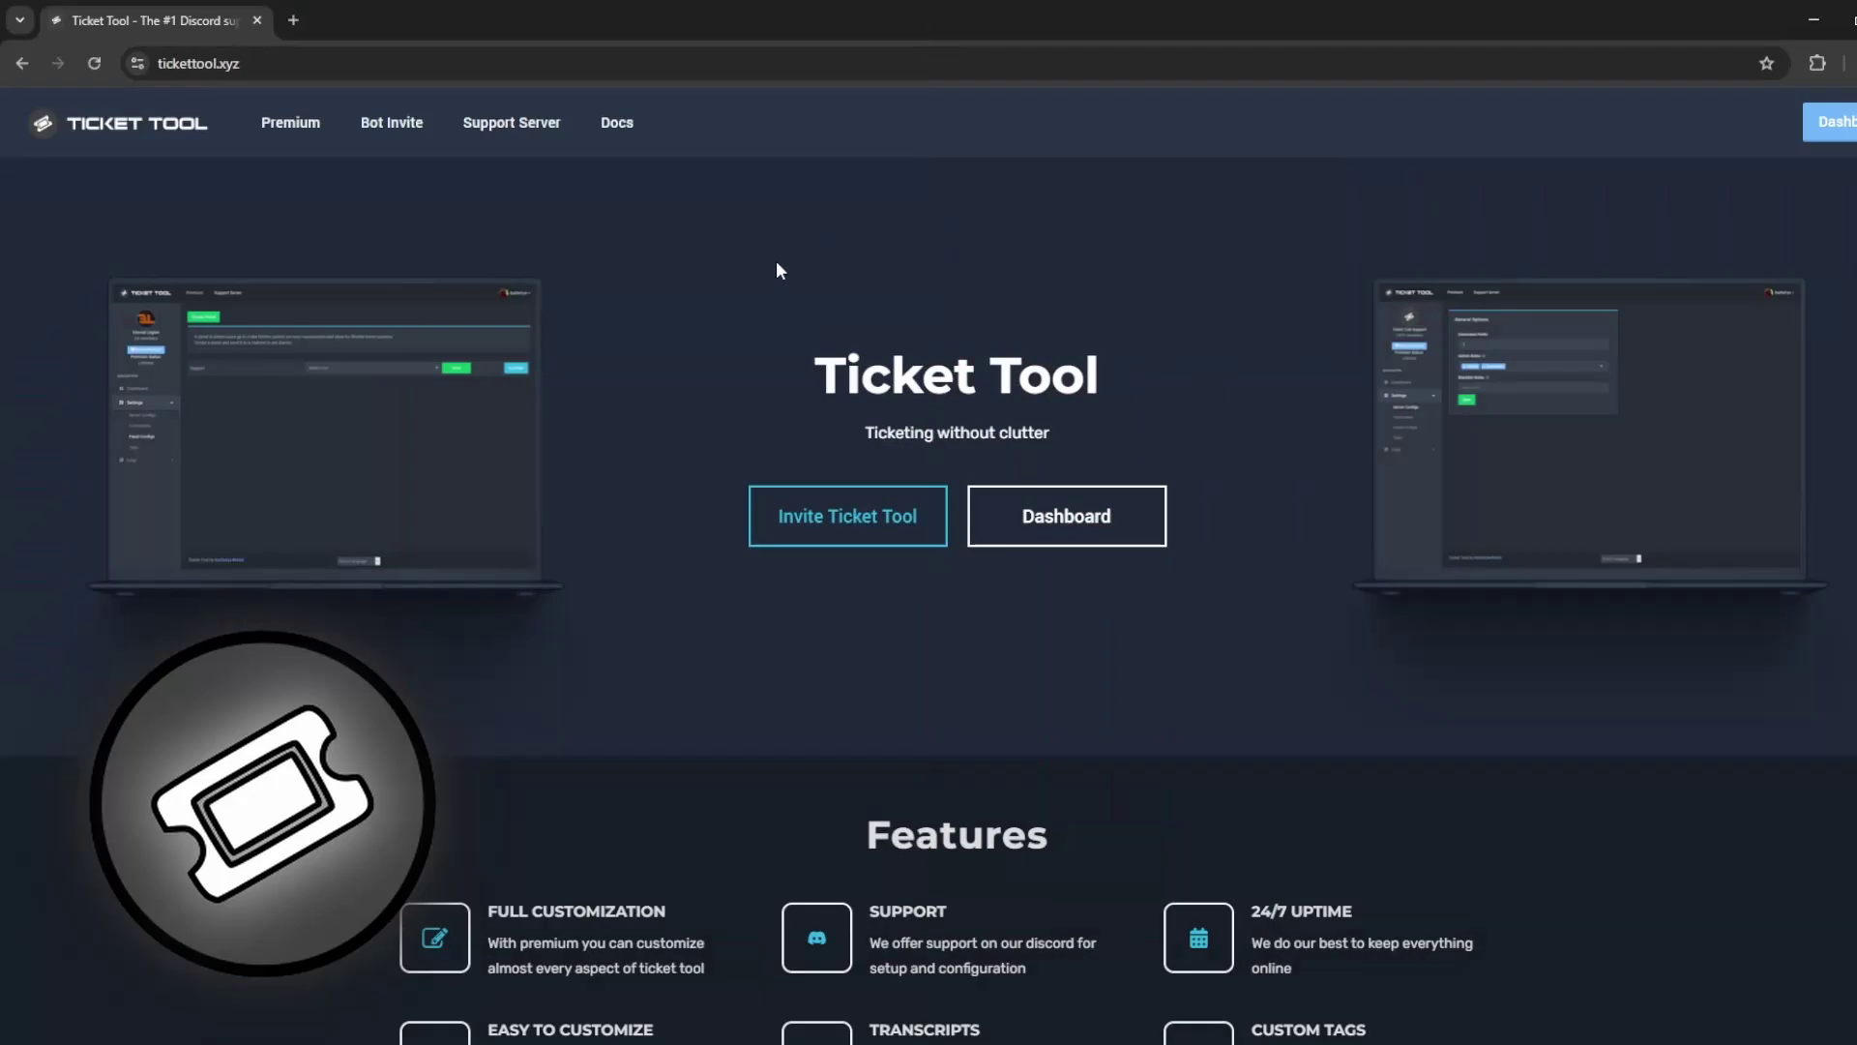
View the Ticket Tool homepage heading, and open ticketsbot.net in a new tab to read its warning banner
drag(810, 384, 1112, 379)
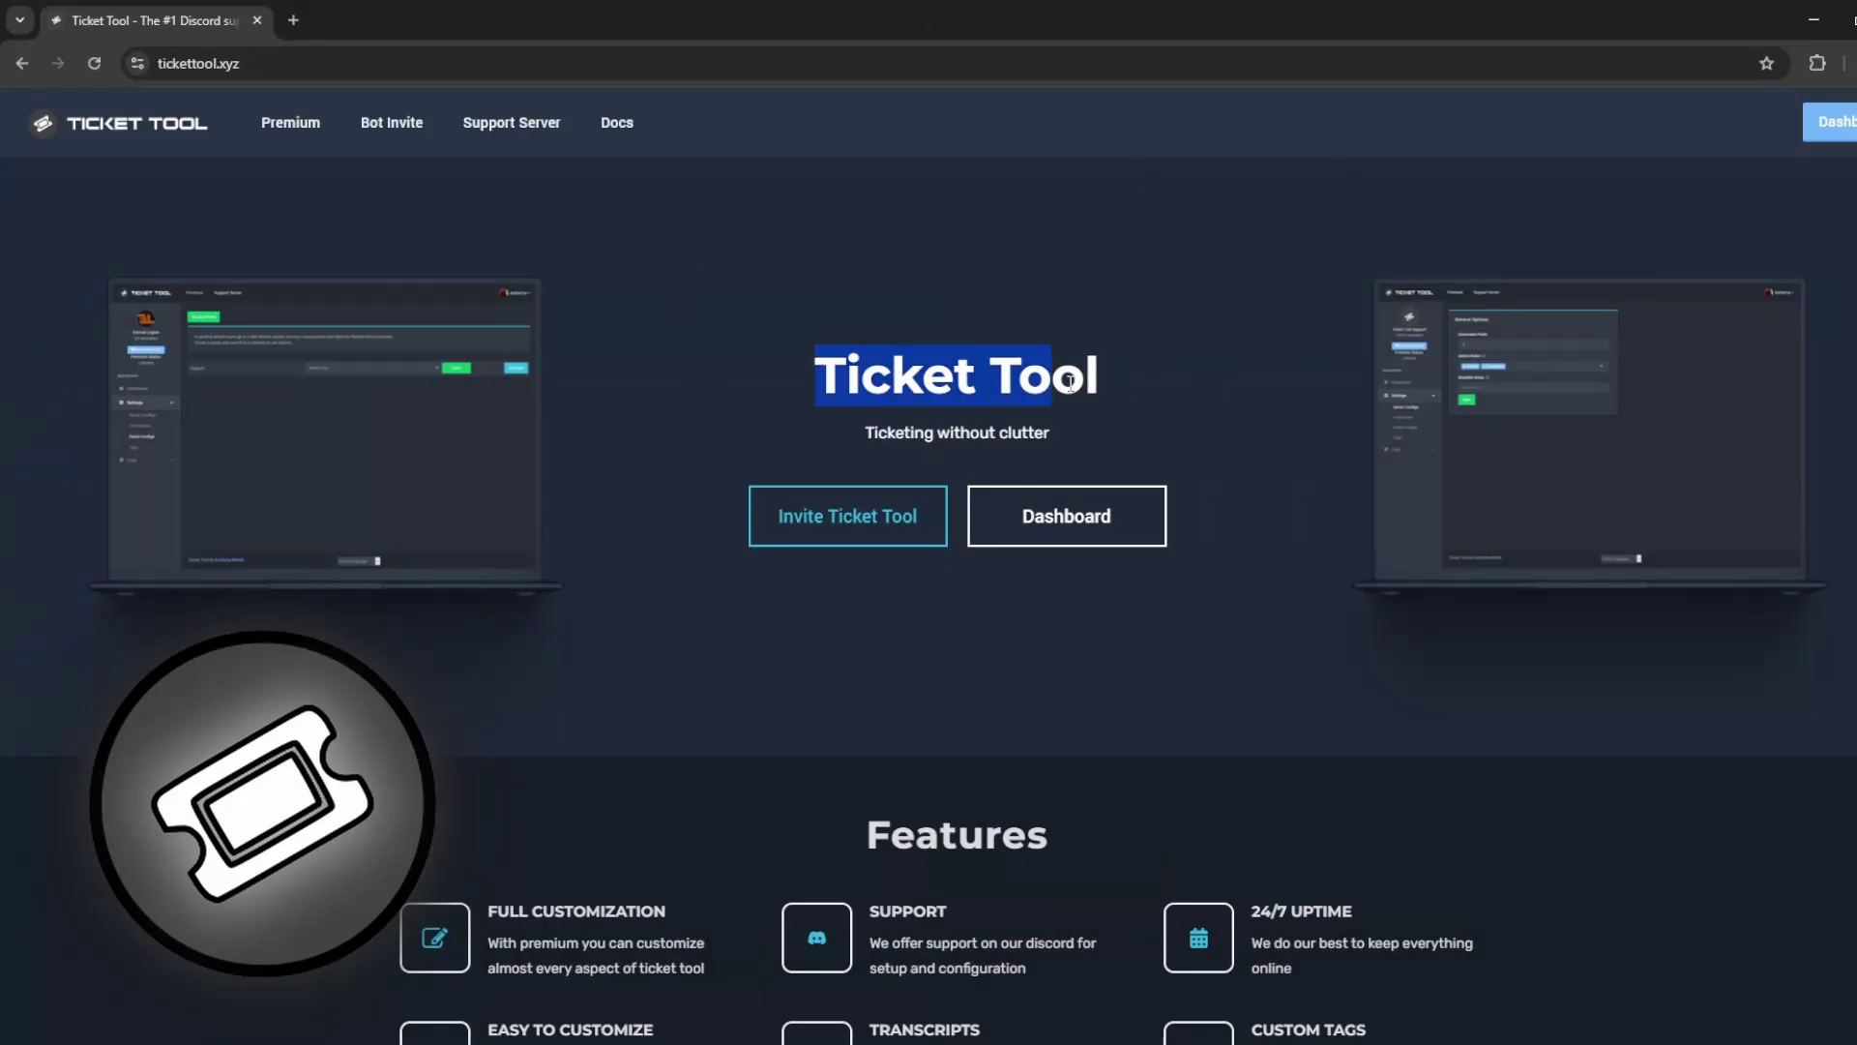
click(1116, 380)
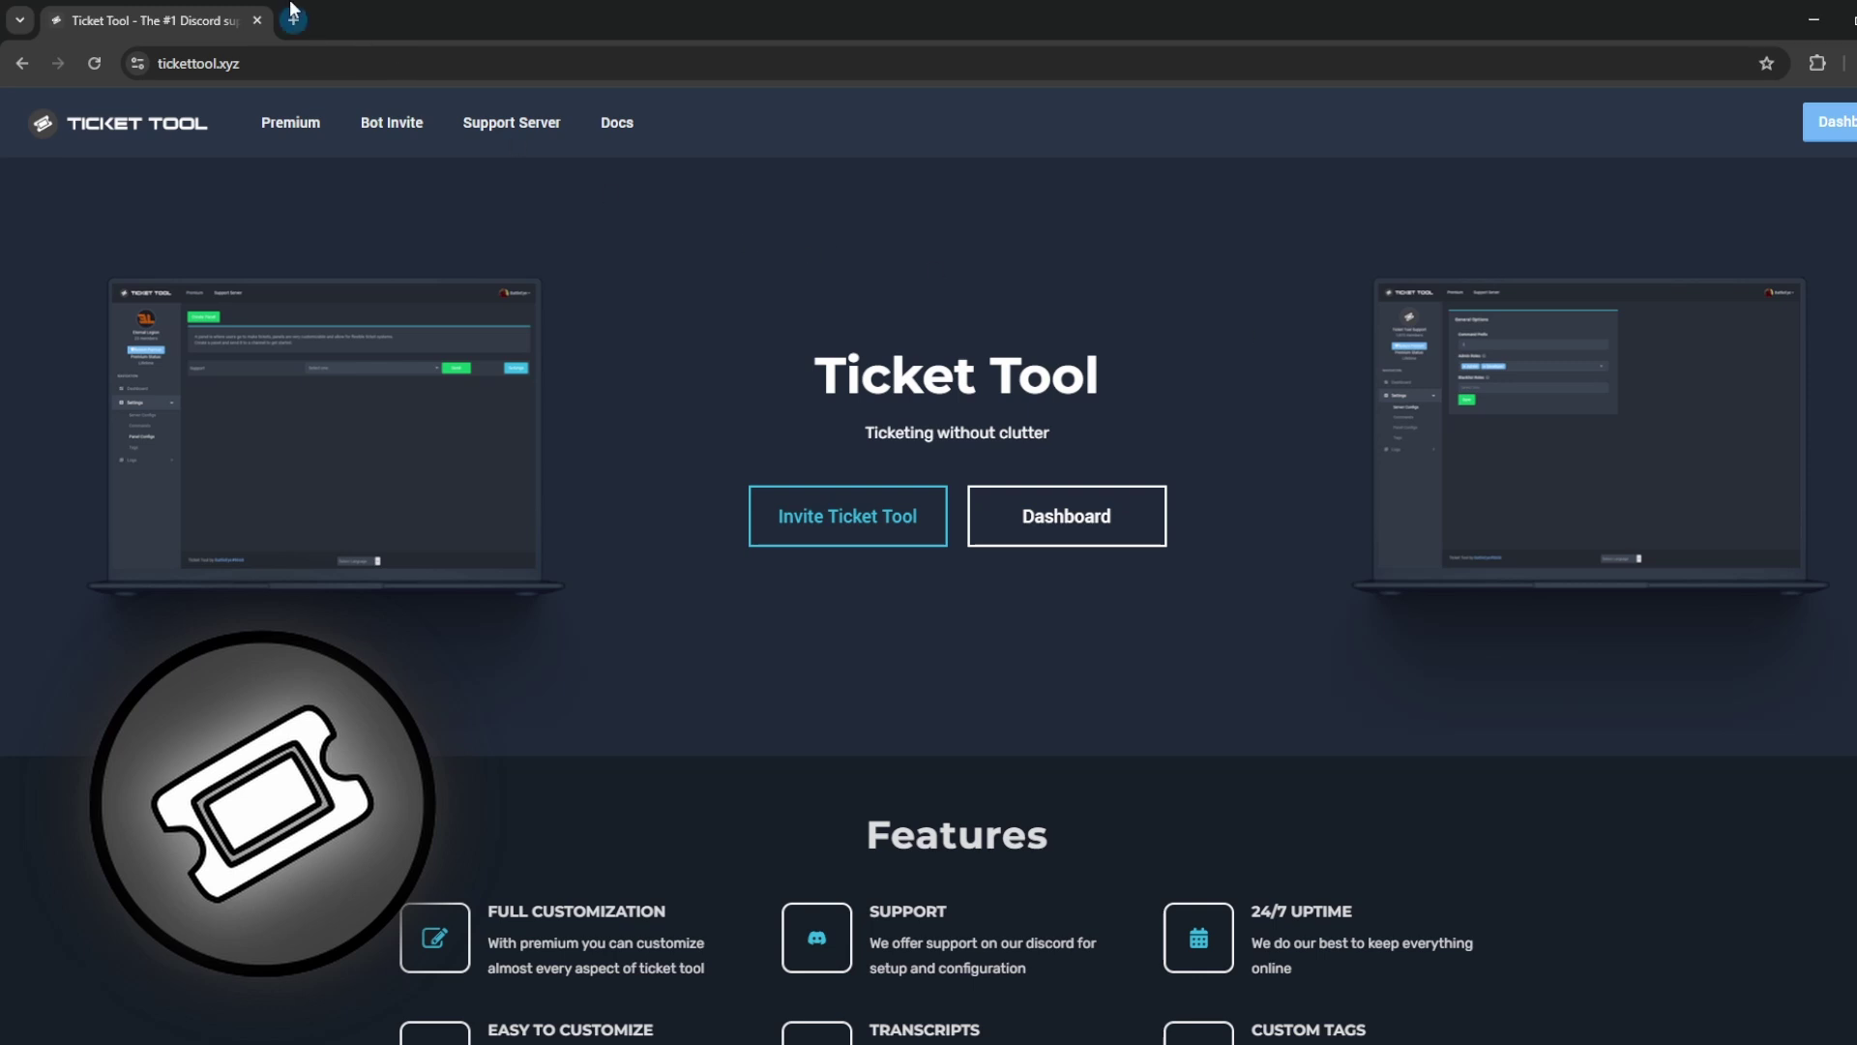
click(292, 13)
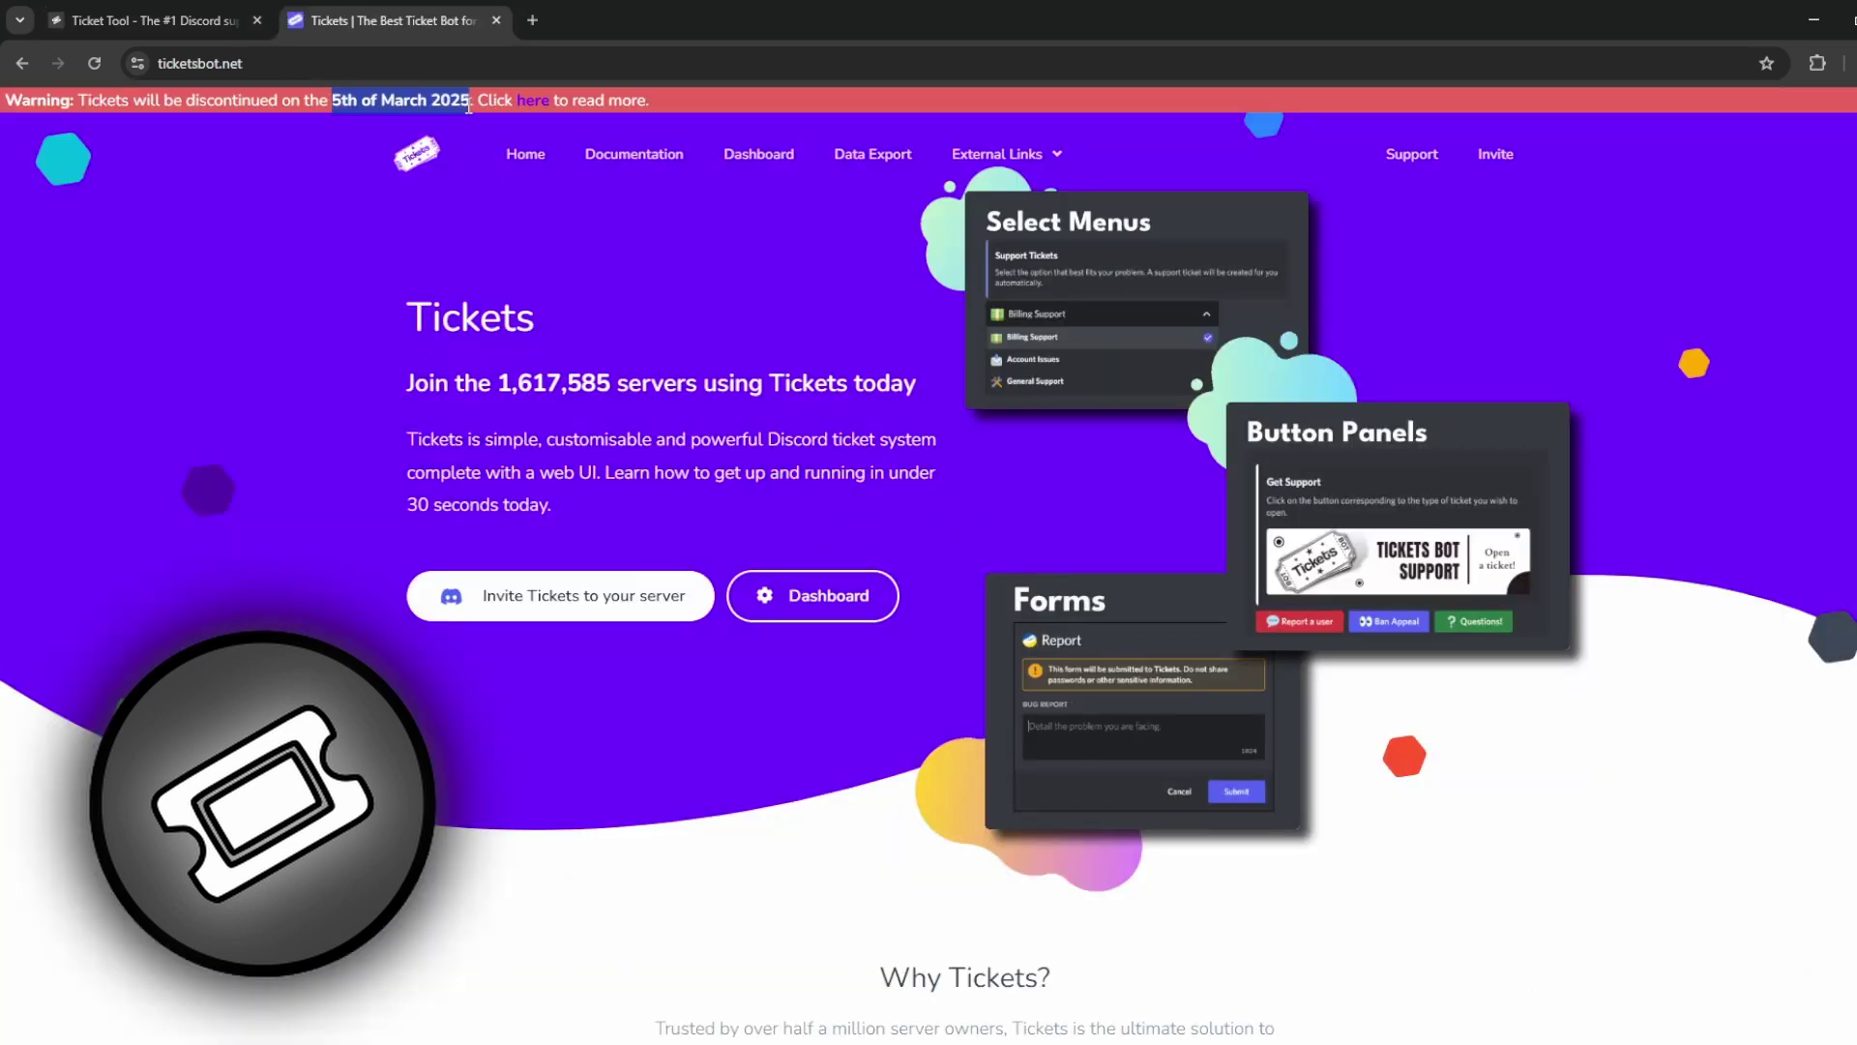
click(185, 114)
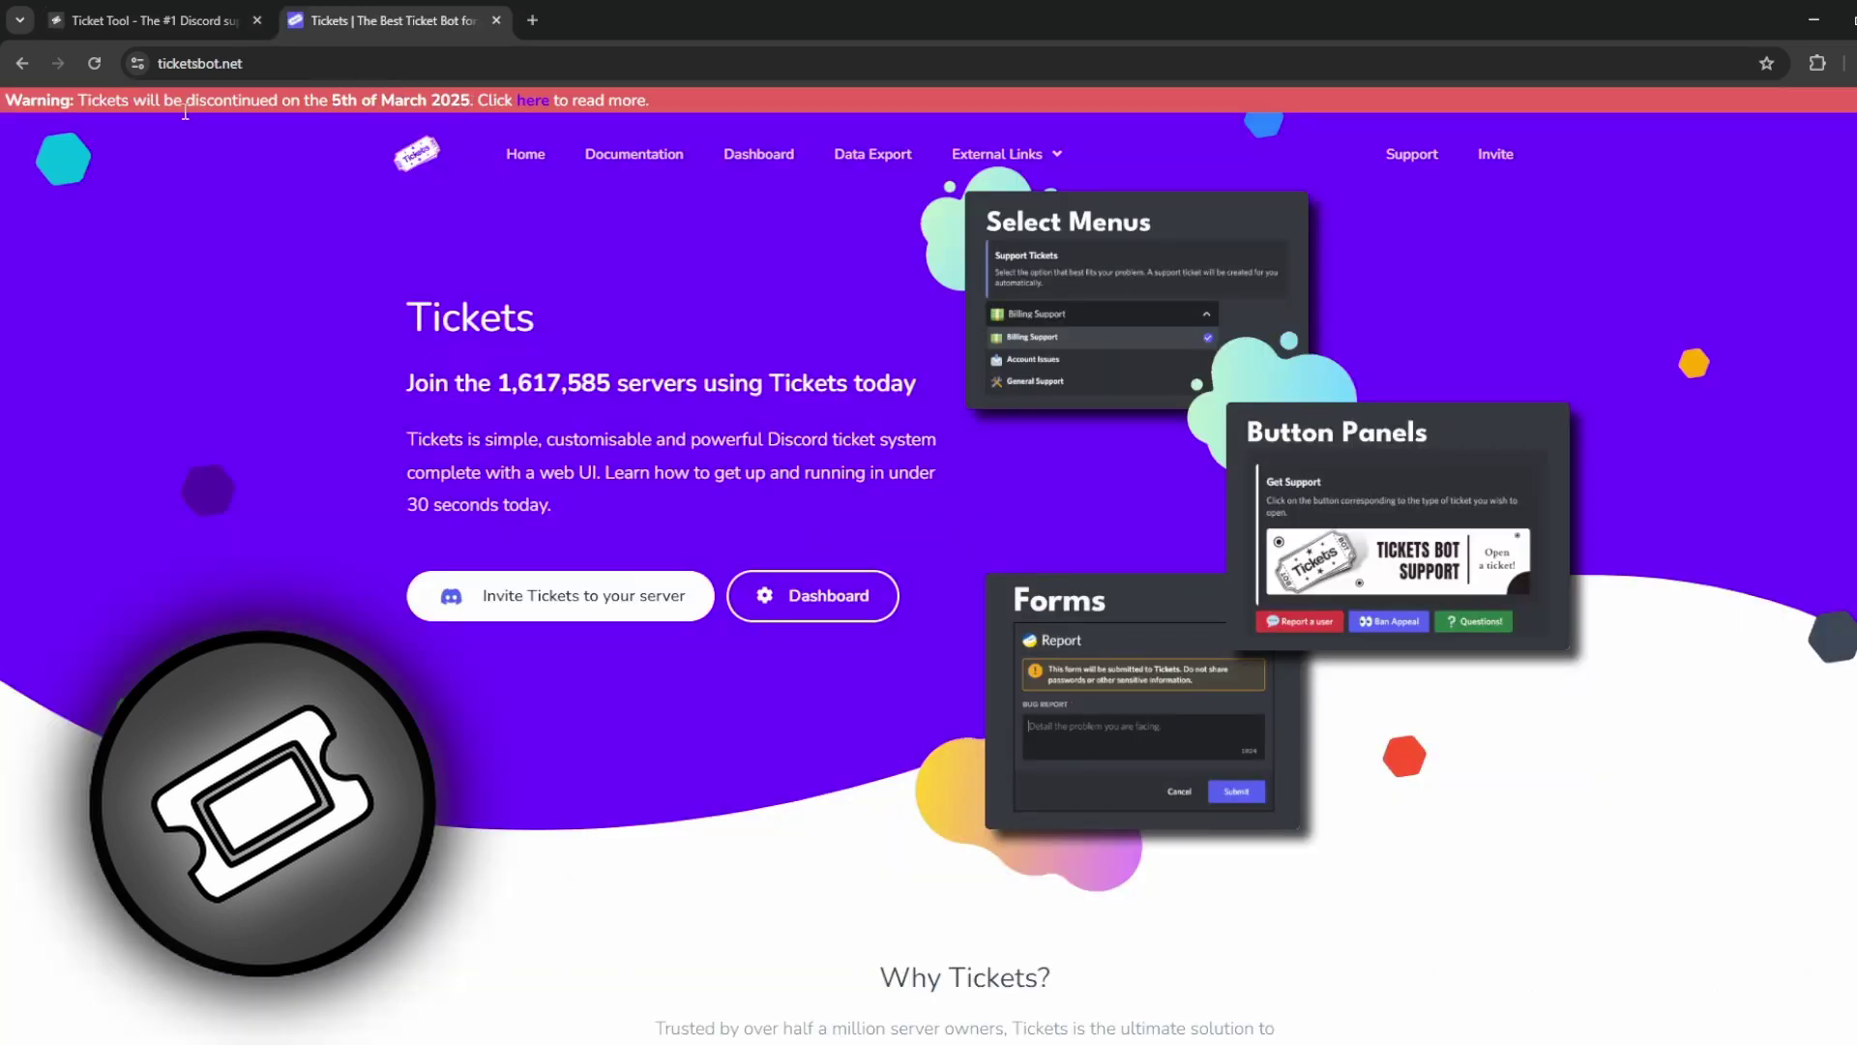
click(282, 99)
scroll(1246, 490, down, 5)
scroll(1210, 558, up, 5)
Compare the Ticket Tool and Tickets homepages by alternating between them, ending on Ticket Tool
click(154, 19)
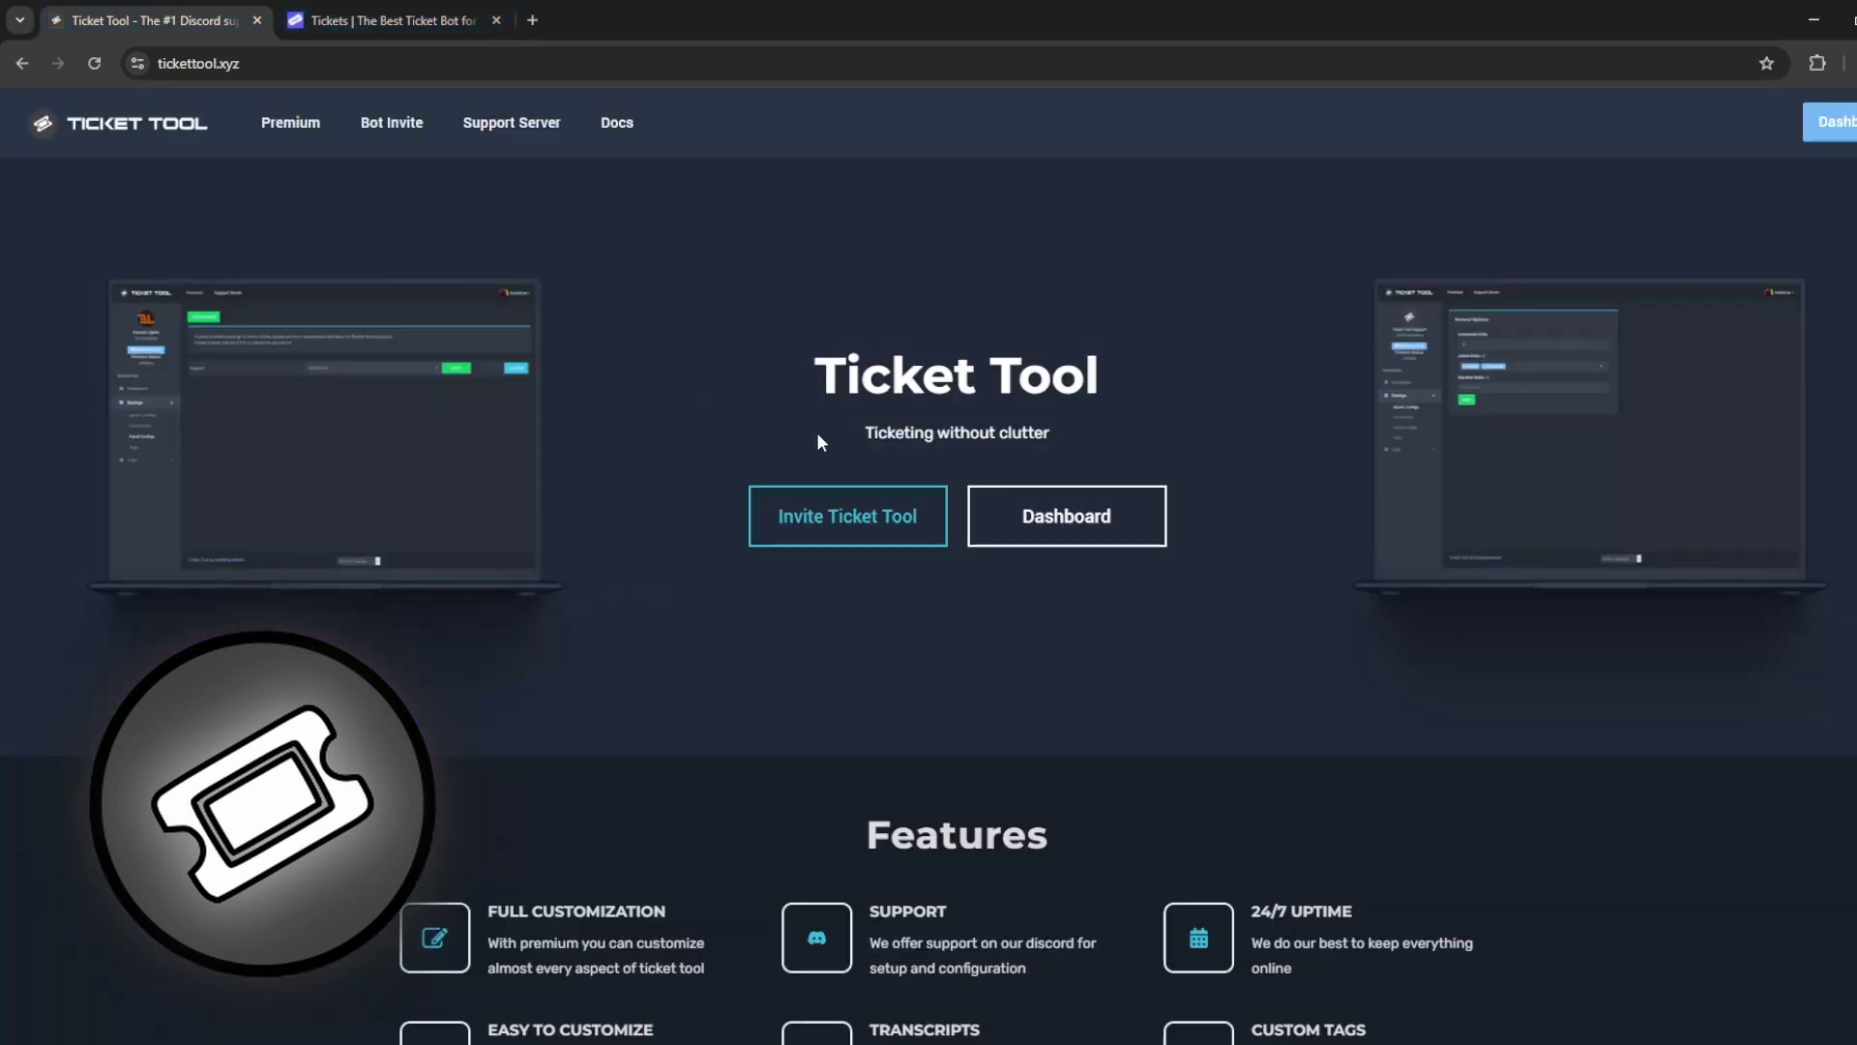
drag(1147, 370, 806, 362)
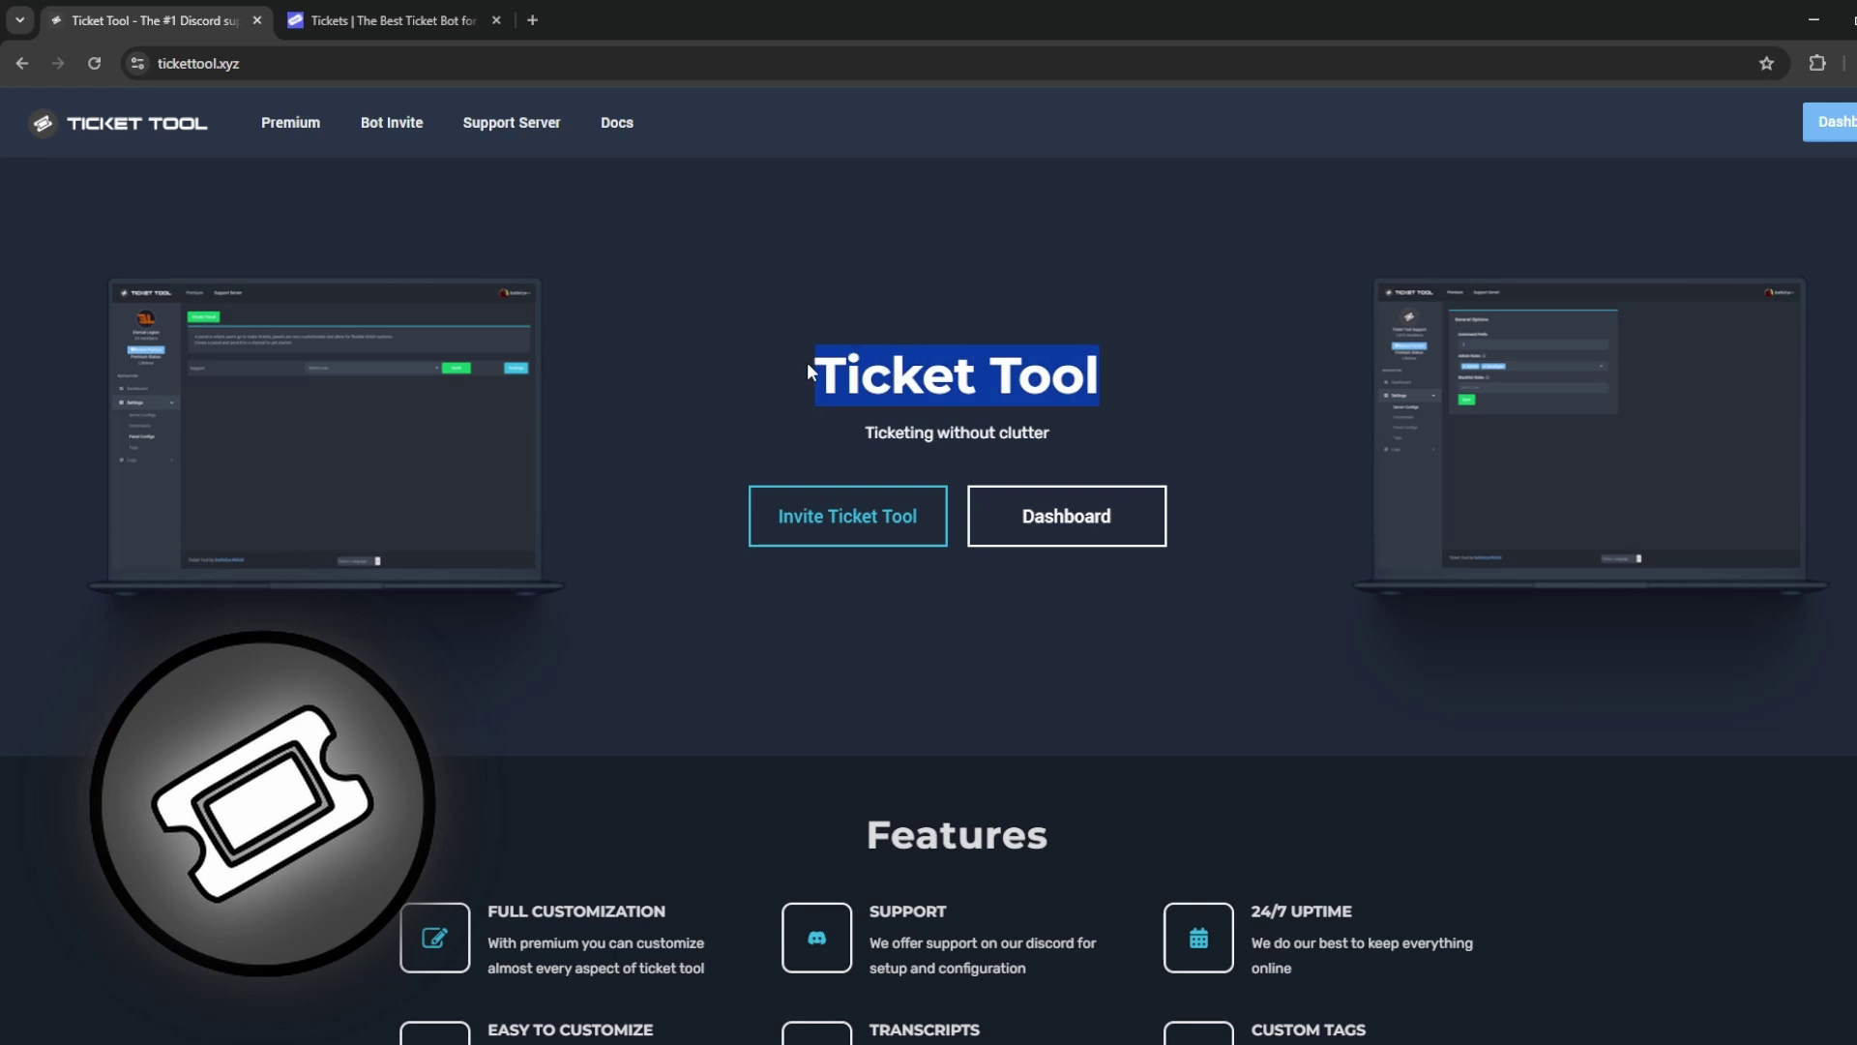
click(806, 361)
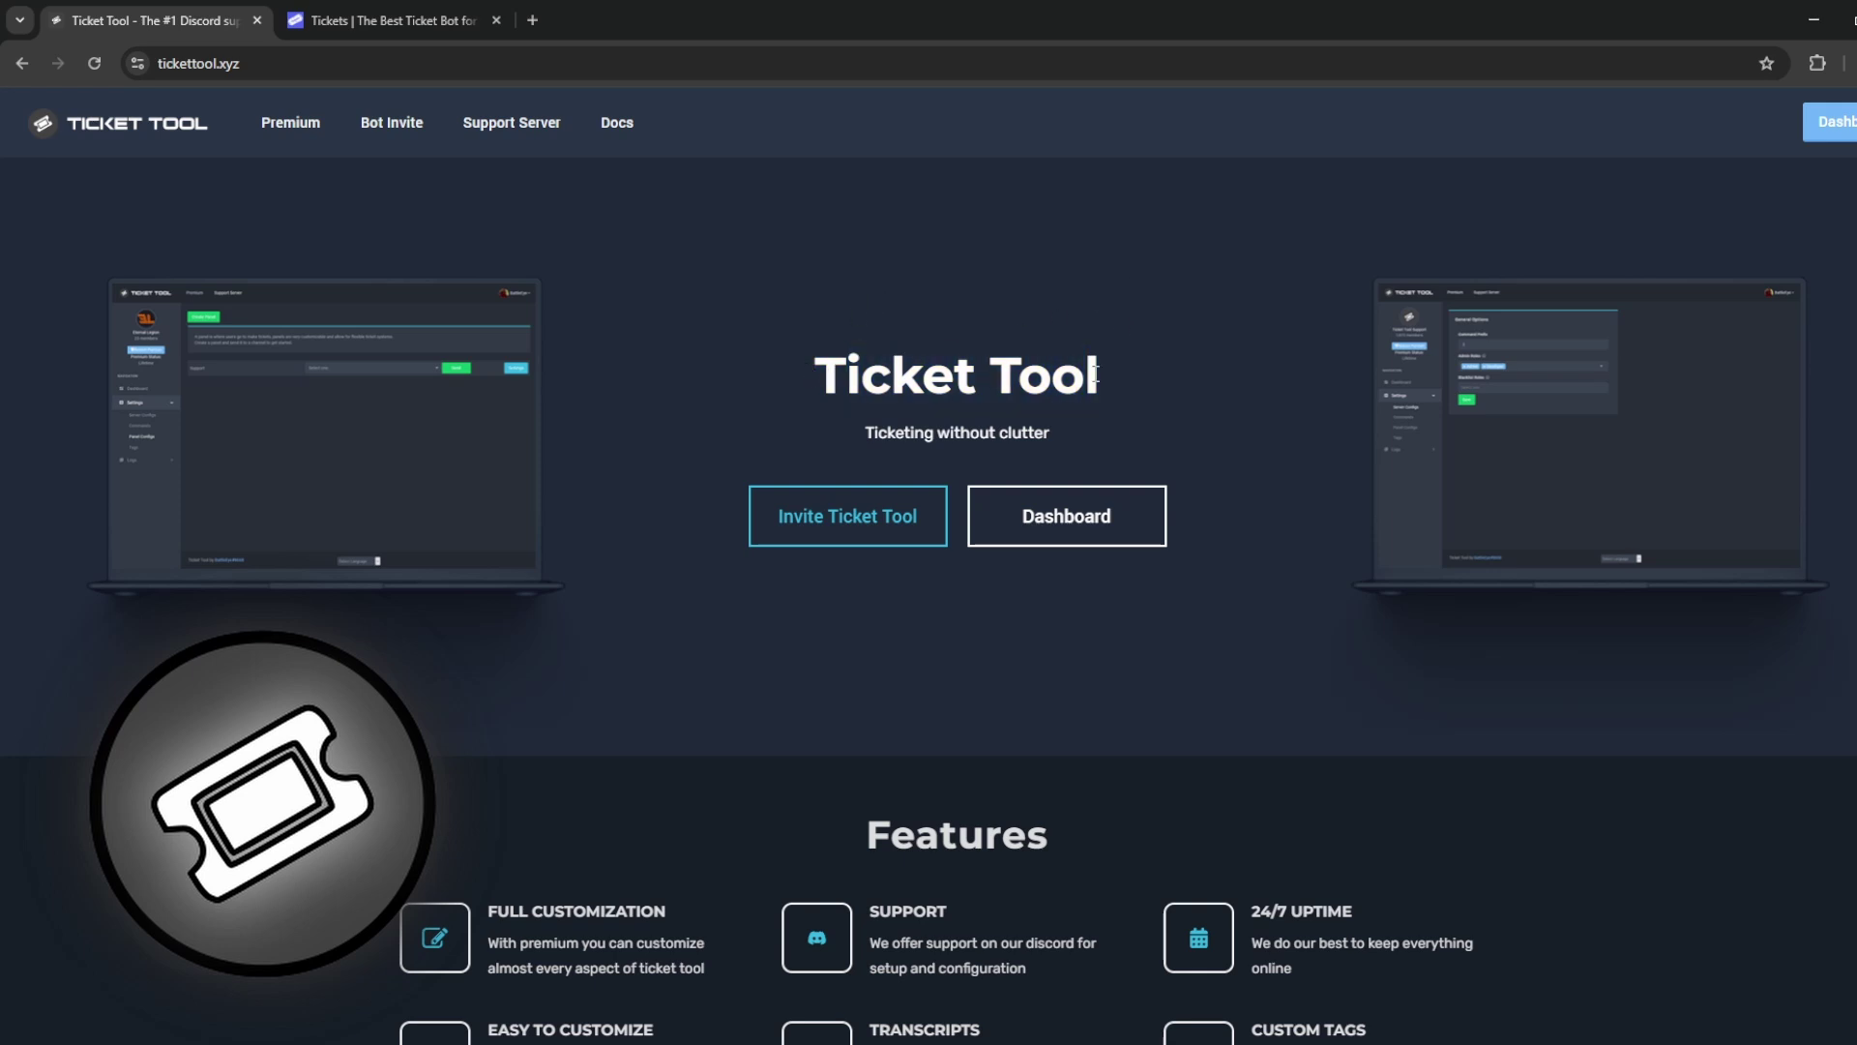
key(ctrl+Tab)
key(ctrl+Tab)
key(ctrl+Tab)
key(ctrl+Tab)
key(ctrl+Tab)
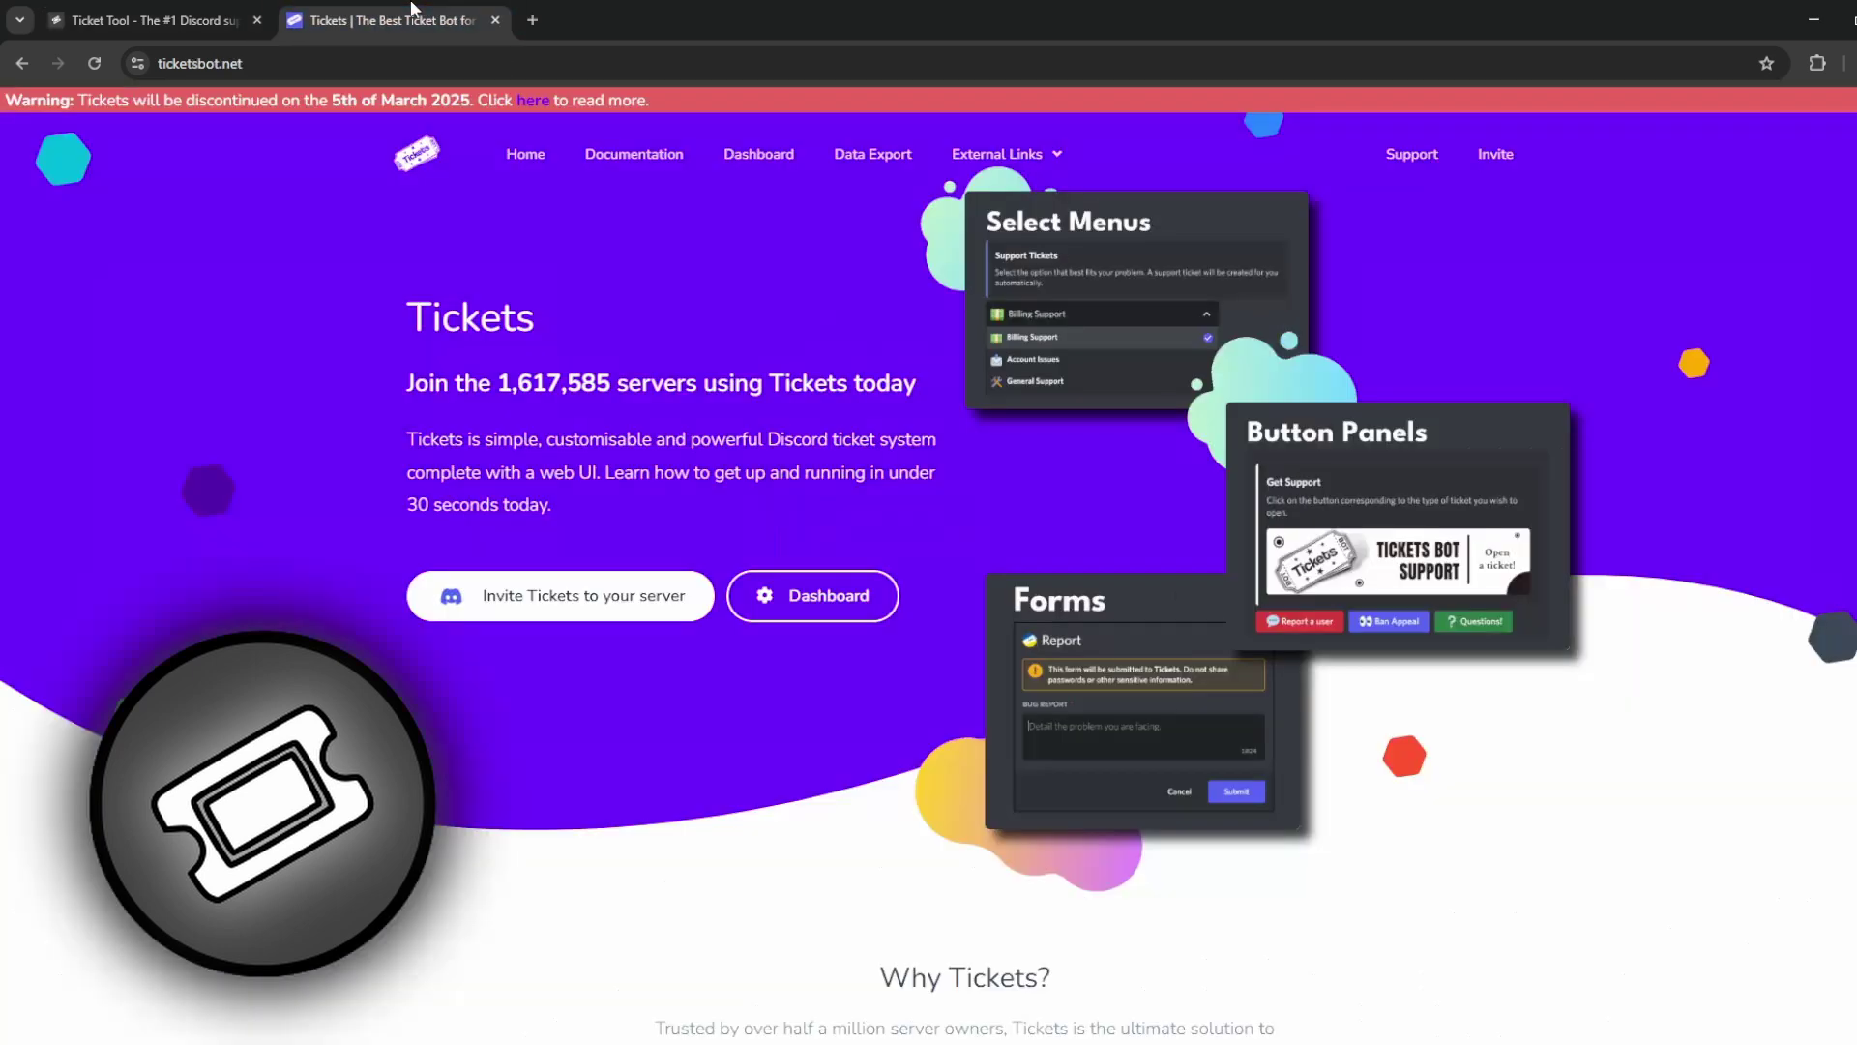
key(ctrl+Tab)
key(ctrl+Tab)
click(44, 9)
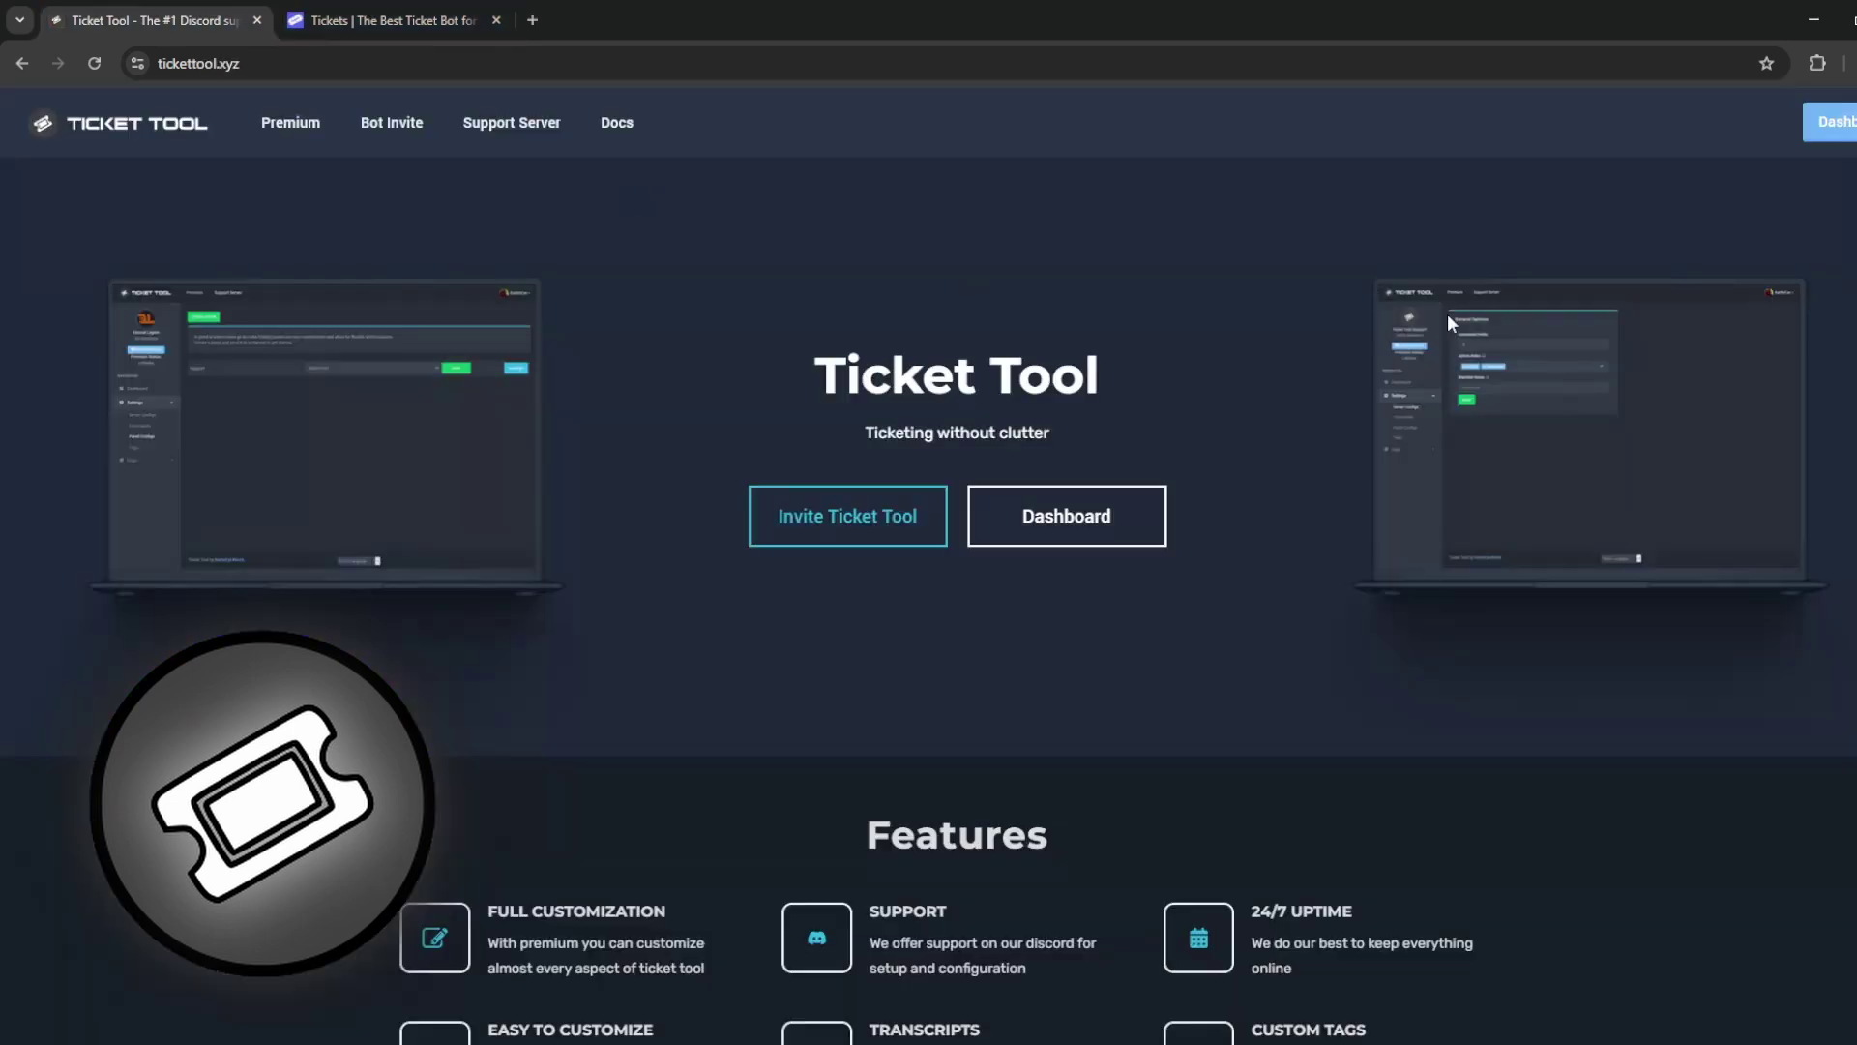
Examine the Ticket Tool homepage's Features, ticket panel, forms, customization and usage statistics sections, and return to its heading
scroll(1432, 508, down, 10)
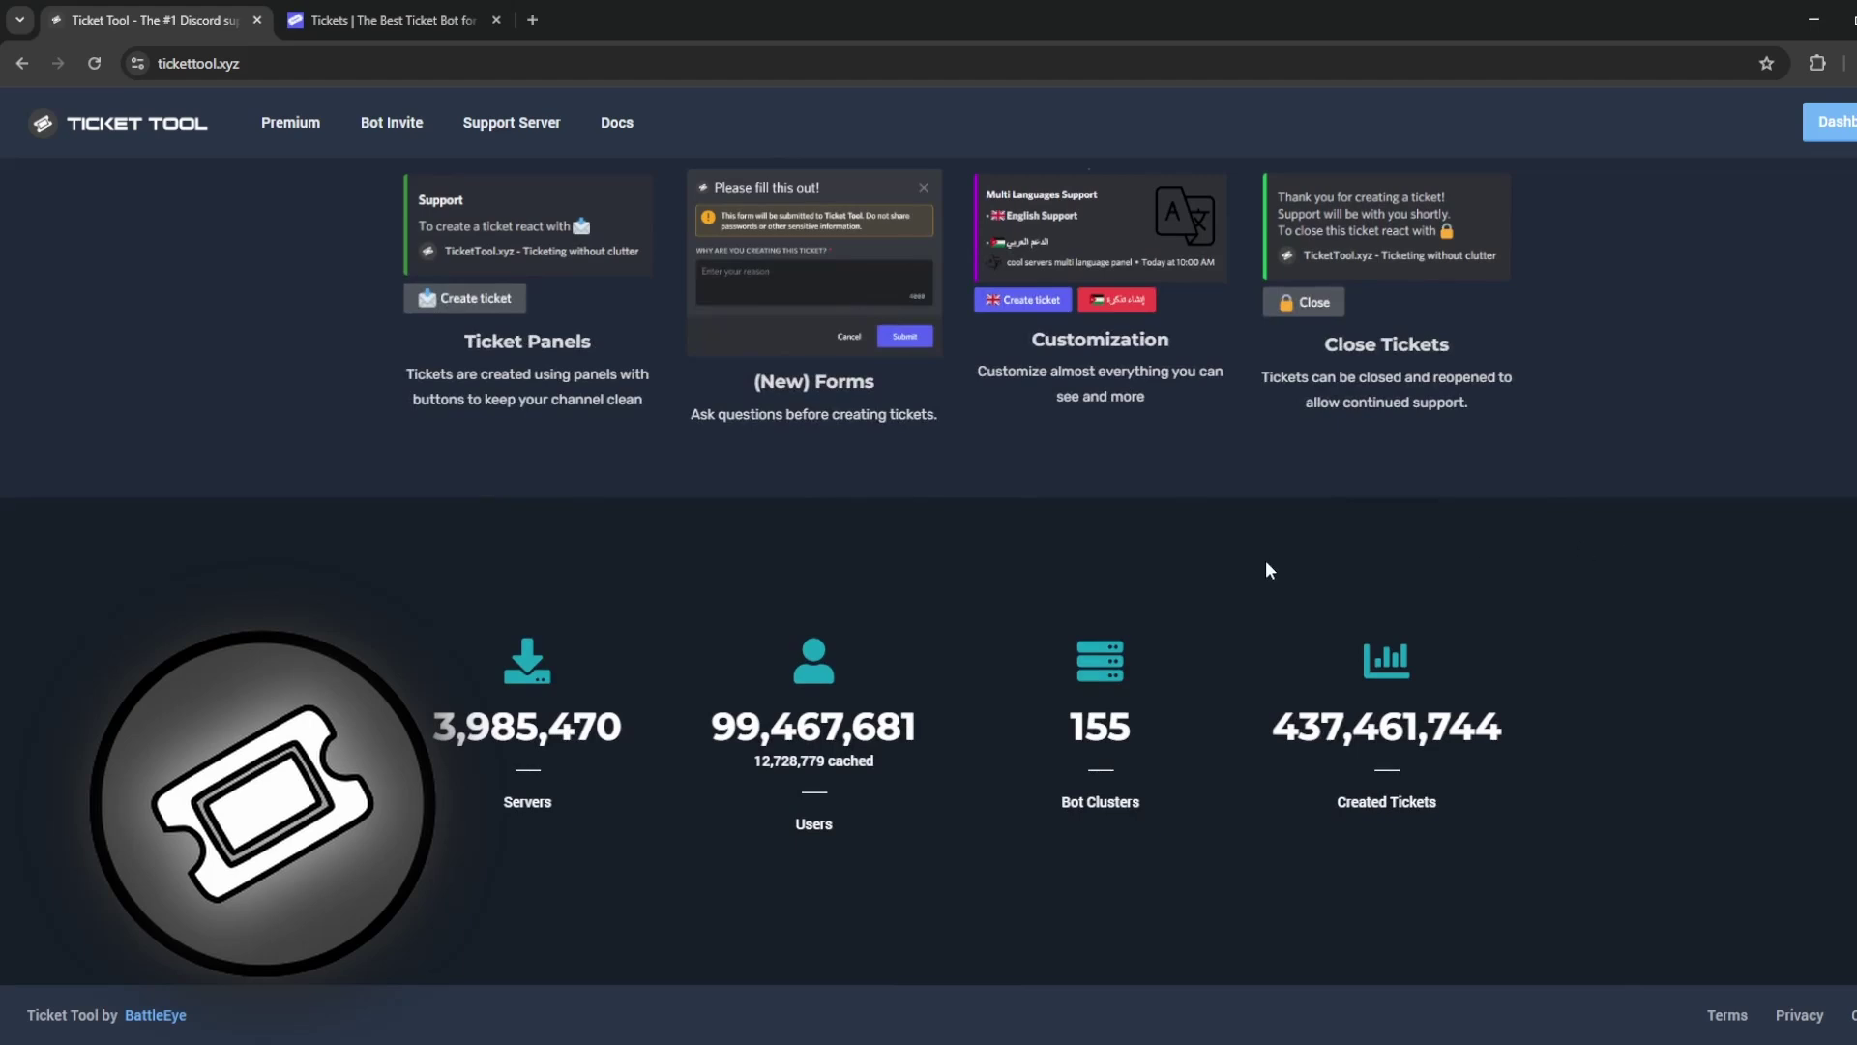
scroll(1285, 550, up, 2)
scroll(812, 552, up, 5)
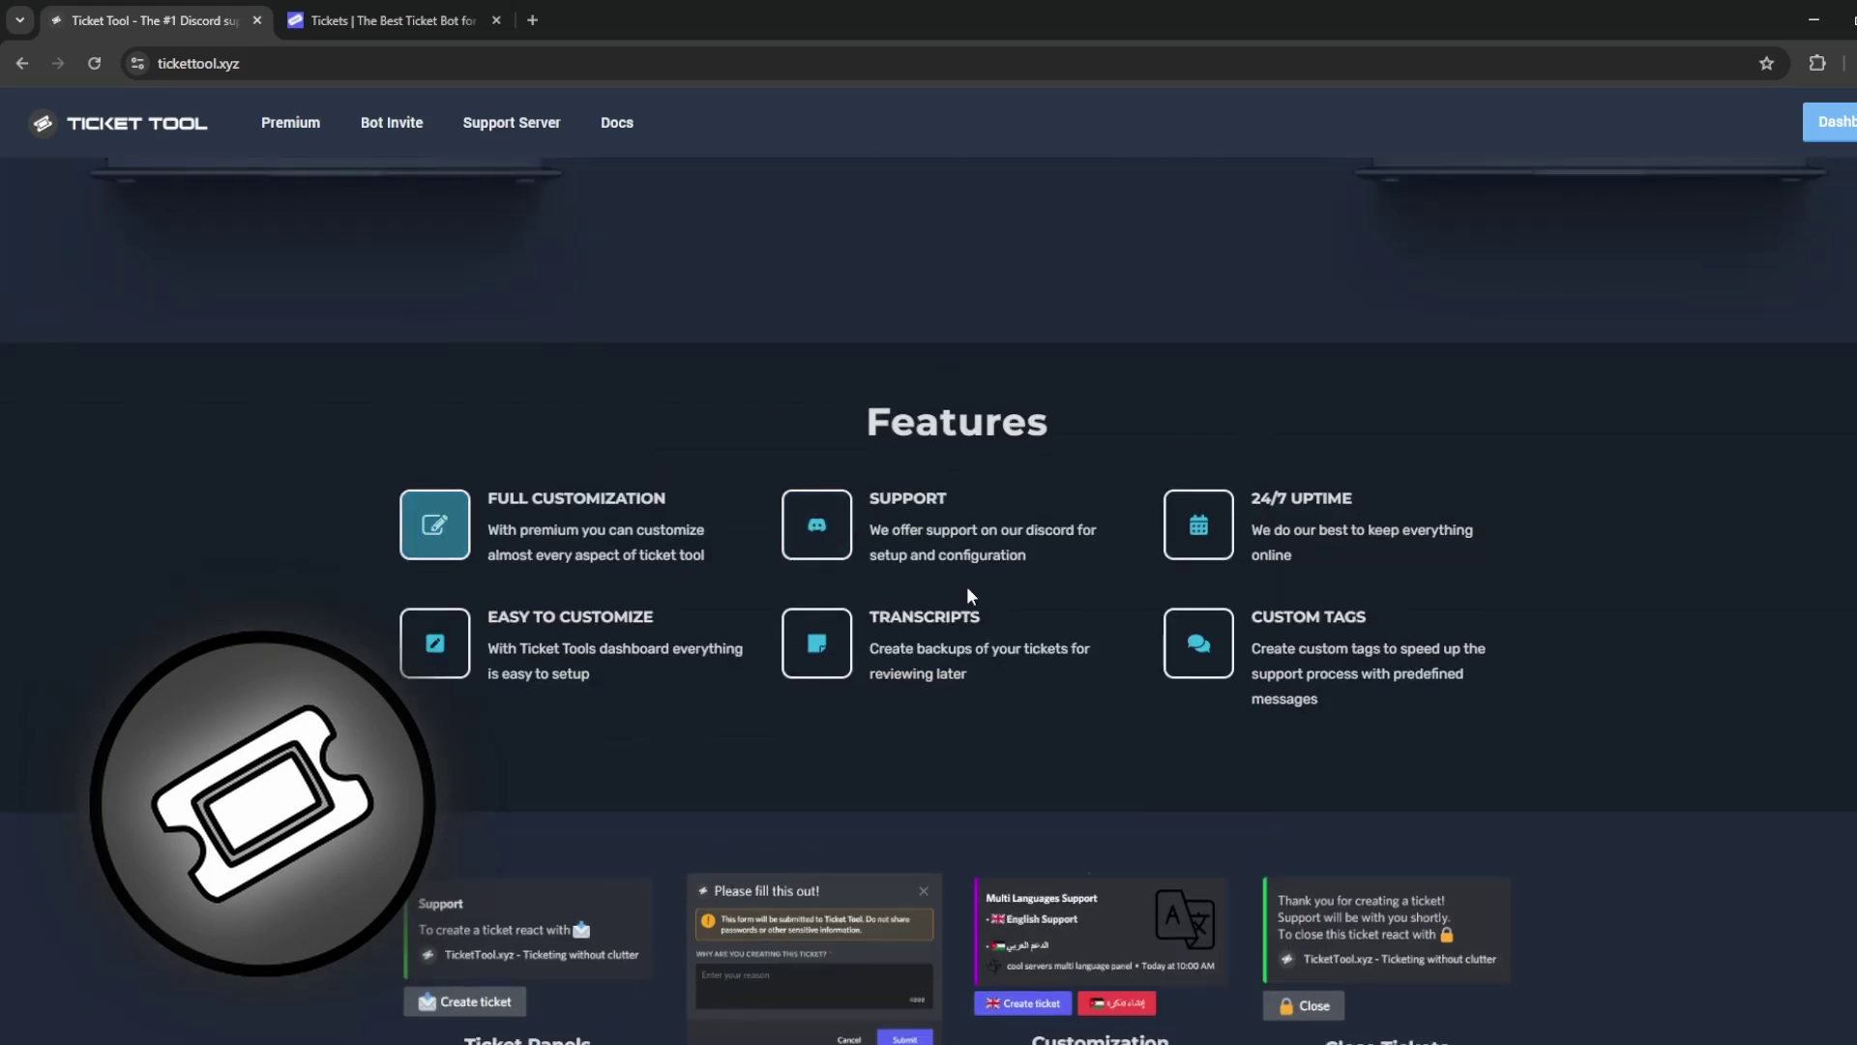
scroll(1041, 762, down, 5)
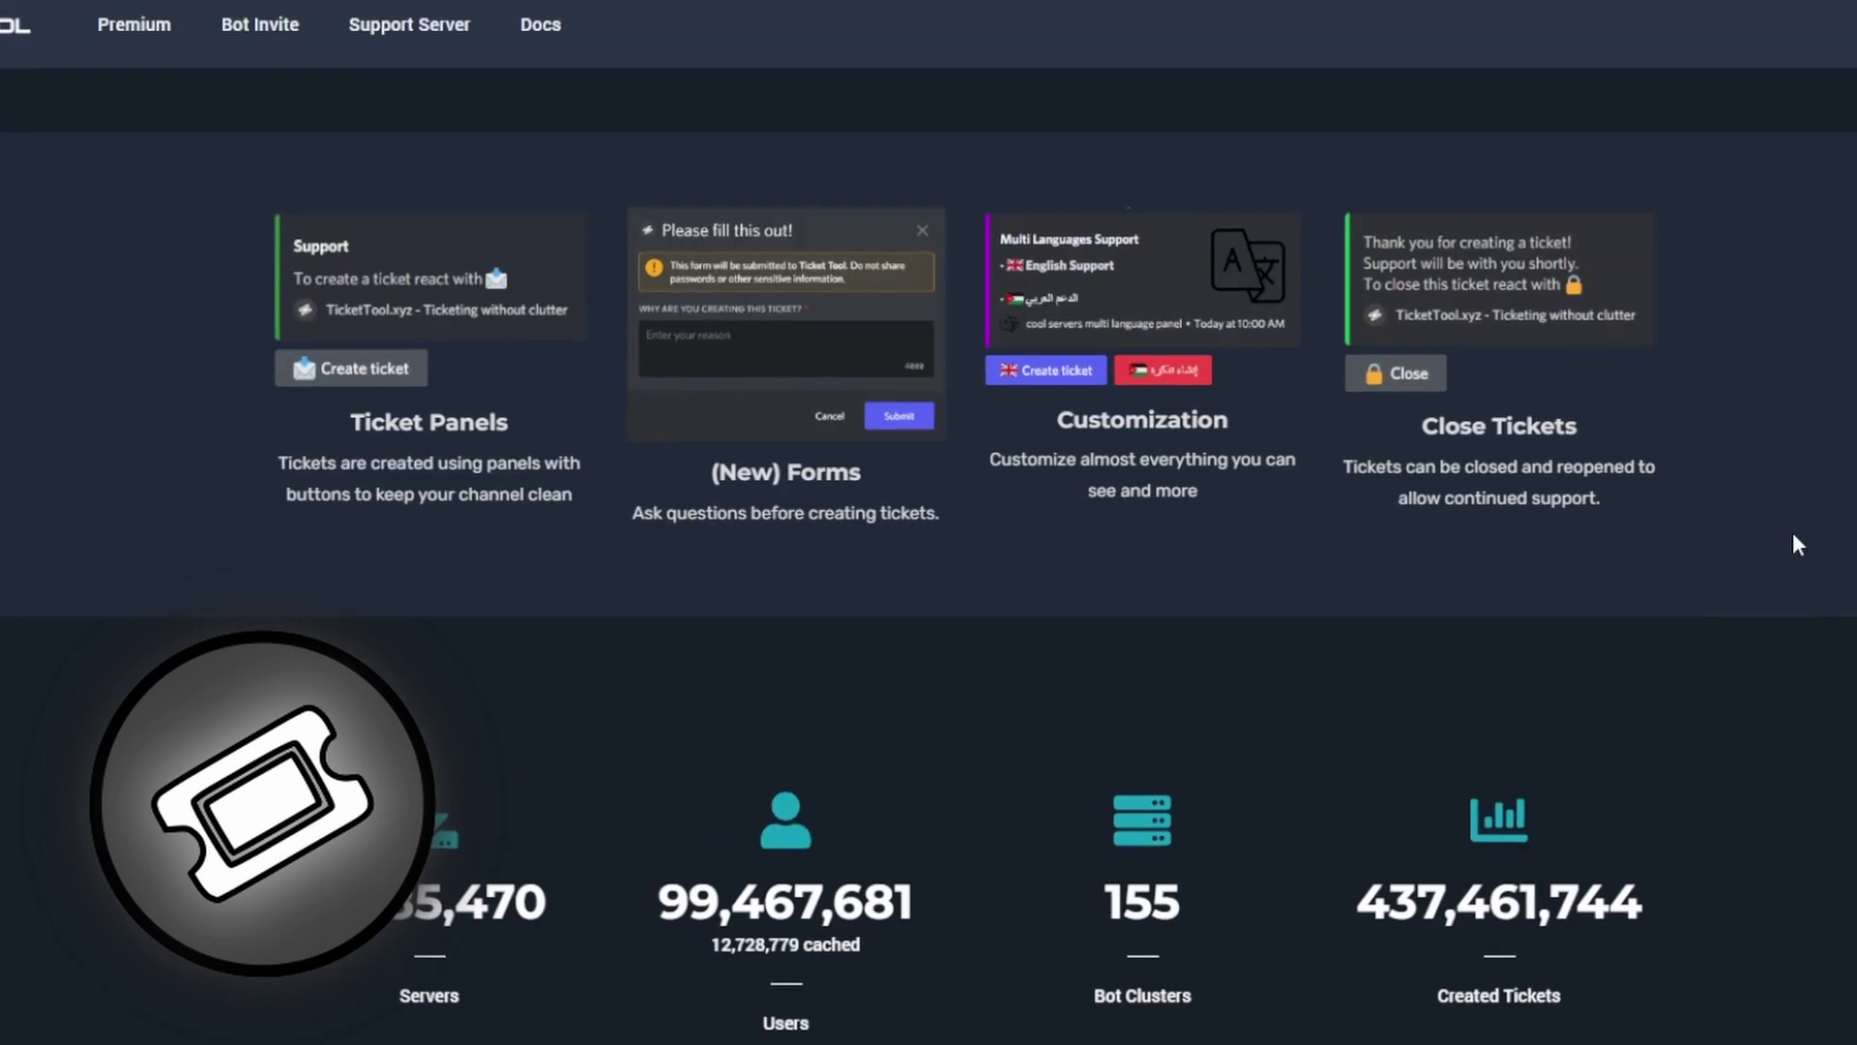
scroll(837, 604, up, 8)
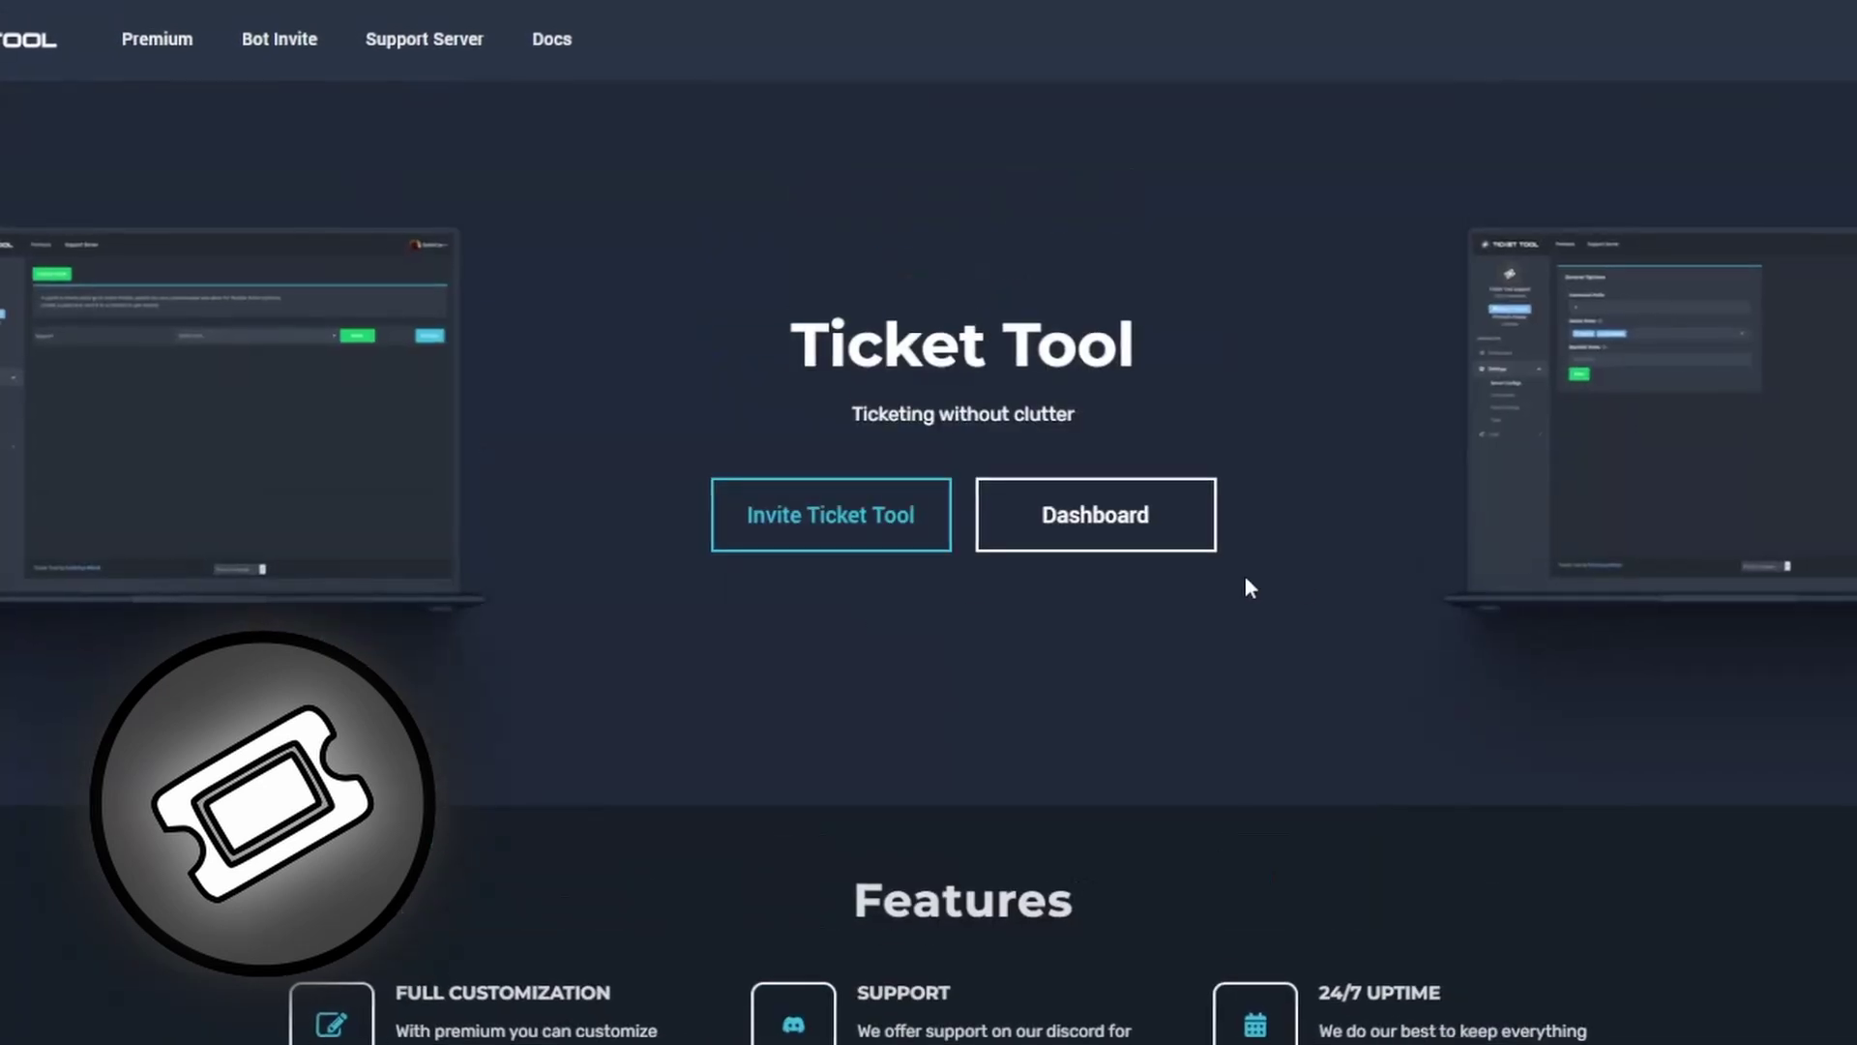